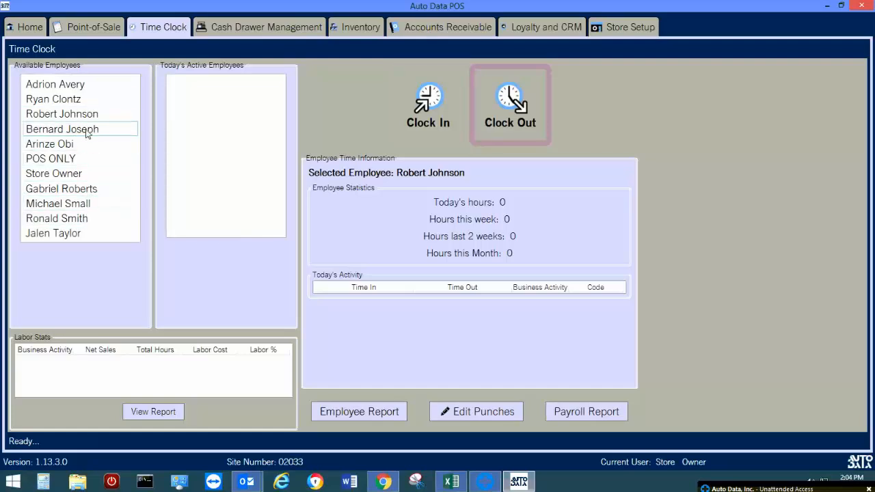
# - Clock in the employee listed directly below Store Owner and save the time clock punch with an empty note
pyautogui.click(63, 188)
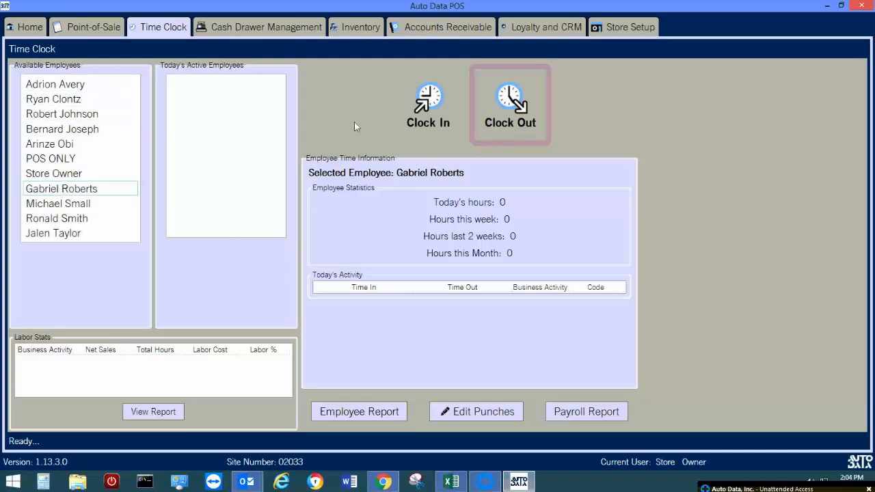
pyautogui.click(435, 108)
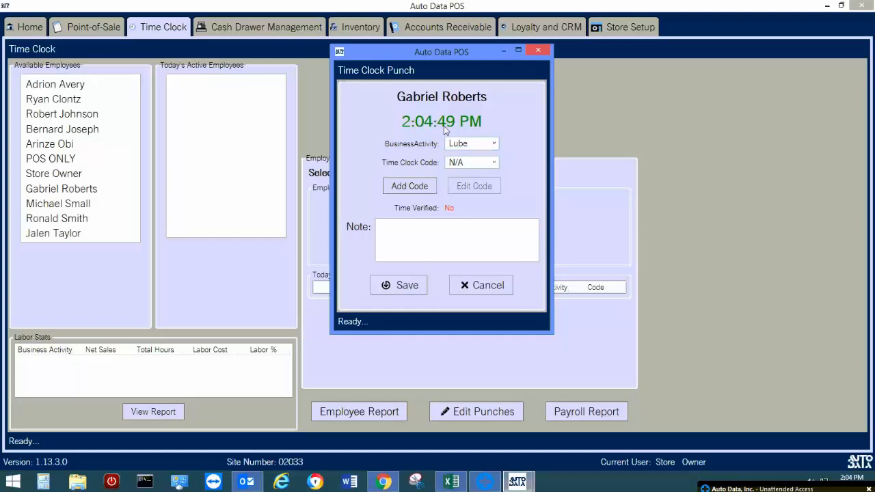
pyautogui.click(453, 238)
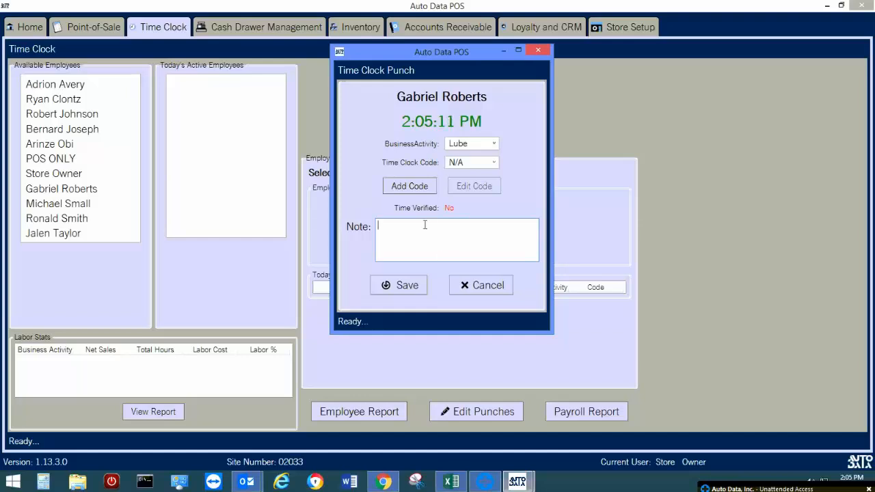
pyautogui.click(415, 294)
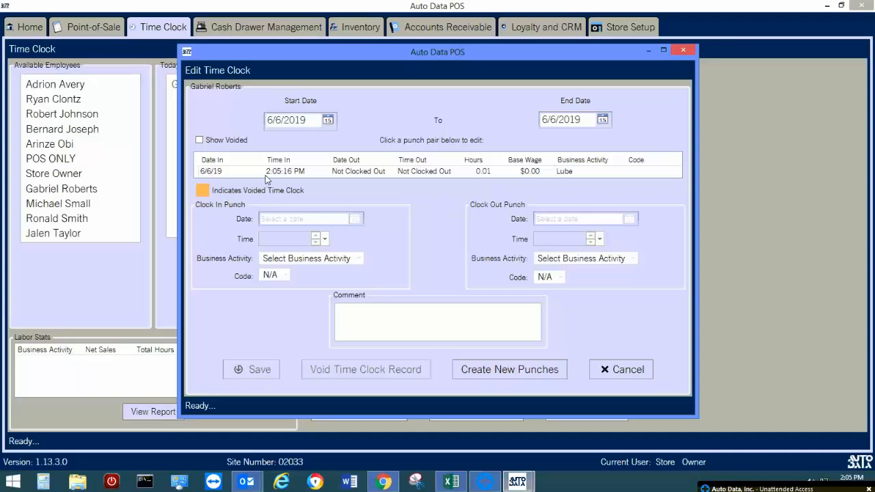
# - Review the employee's clock-in punch and its comment field in the punch editor, and cancel without saving
pyautogui.click(288, 171)
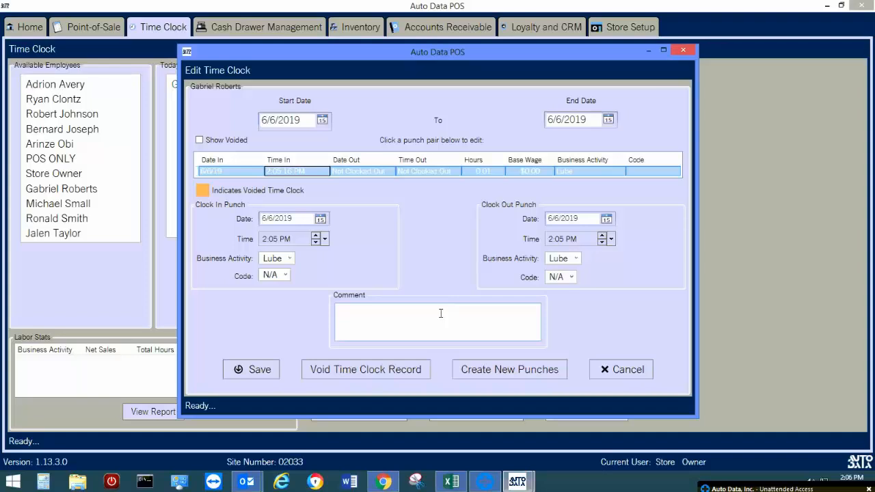
pyautogui.click(440, 313)
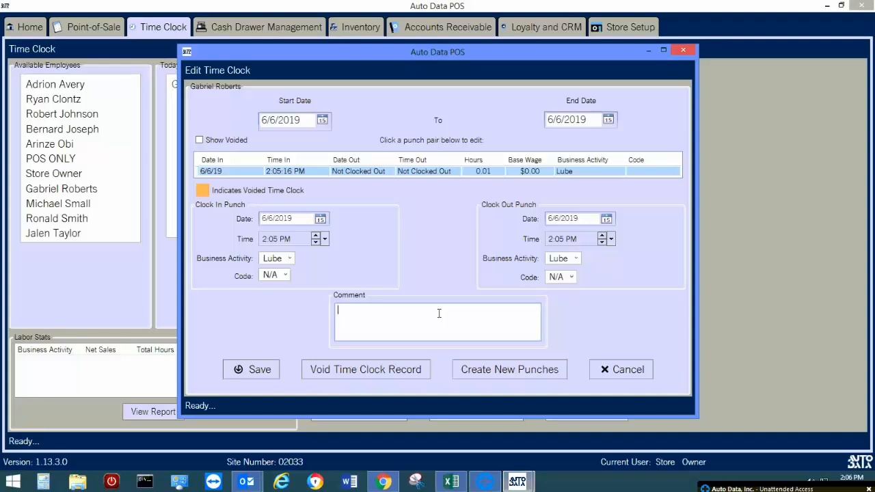
pyautogui.click(622, 373)
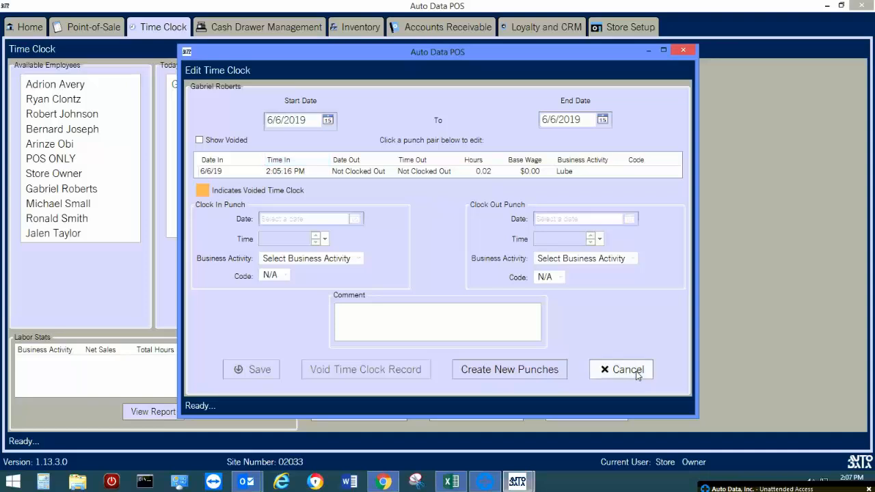
pyautogui.click(627, 370)
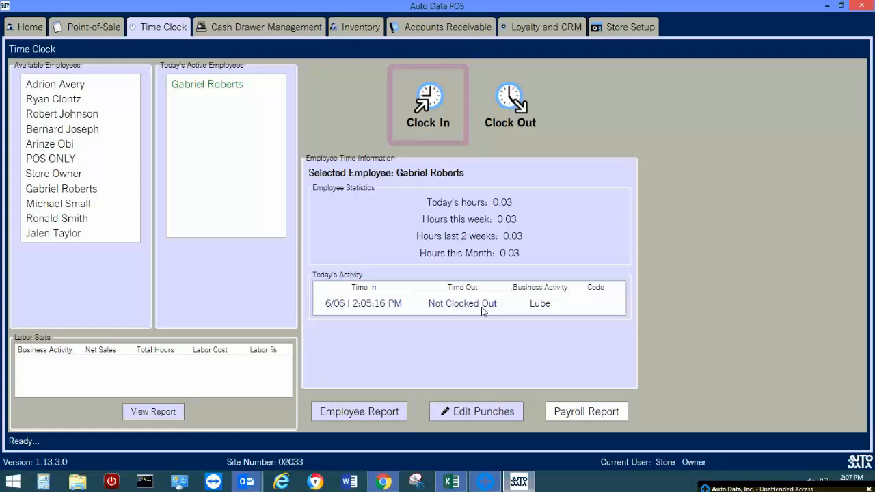
# - Check the time information of several available employees, including Store Owner, and return to the clocked-in employee
pyautogui.click(42, 130)
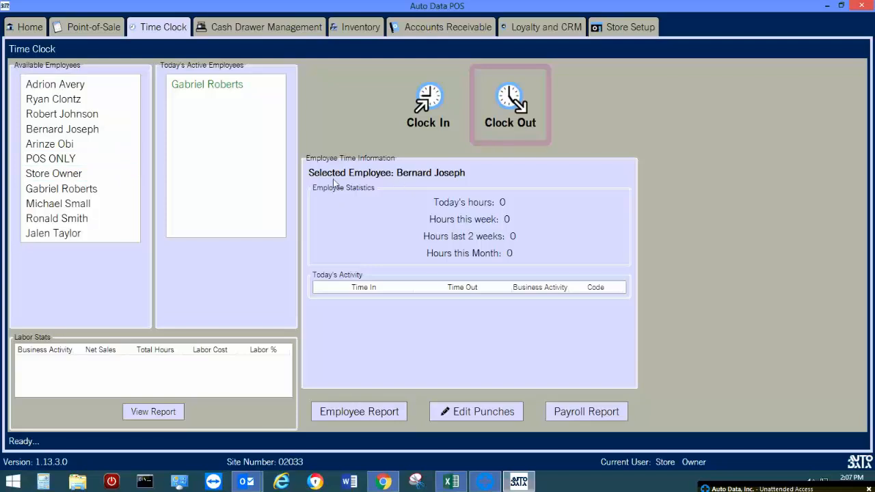
pyautogui.click(77, 193)
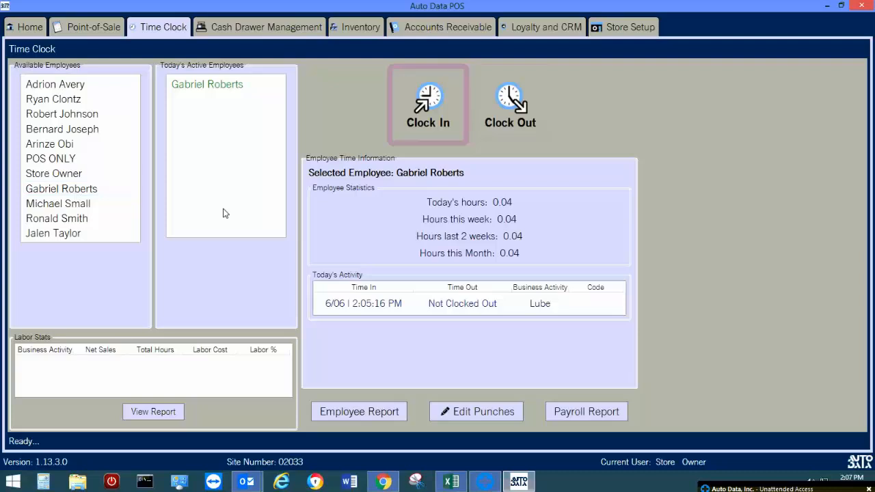
pyautogui.click(78, 164)
pyautogui.click(80, 179)
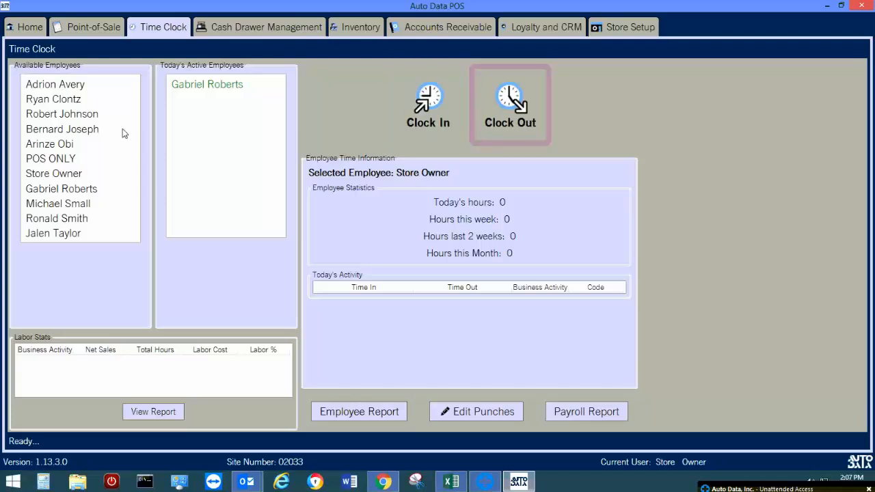
pyautogui.click(43, 128)
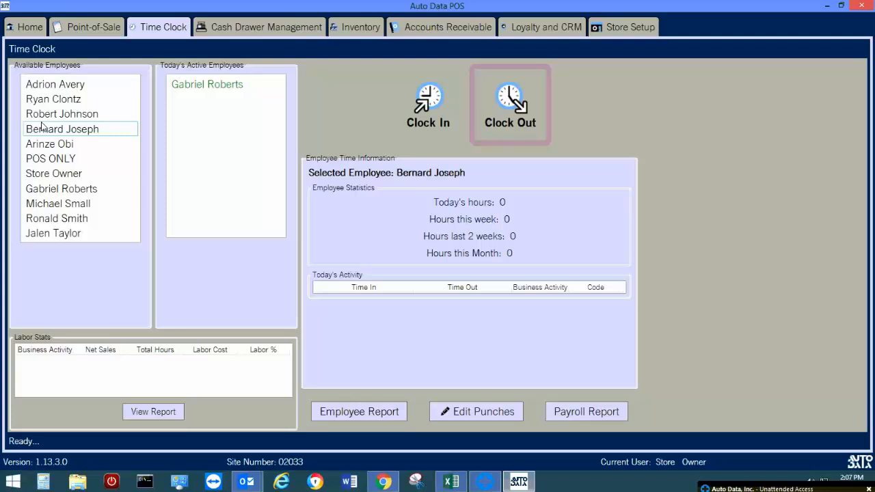
pyautogui.click(87, 190)
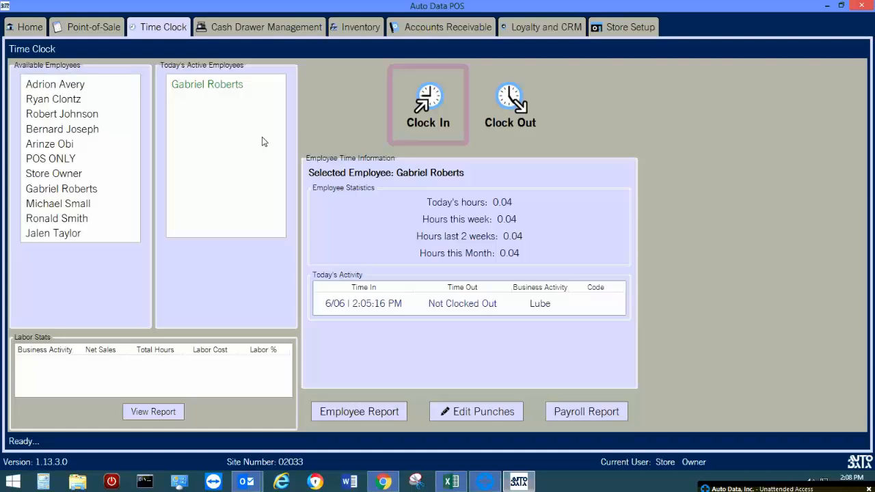
# - Open the business day in Cash Drawer Management with Sunny as the opening weather and no note
pyautogui.click(268, 28)
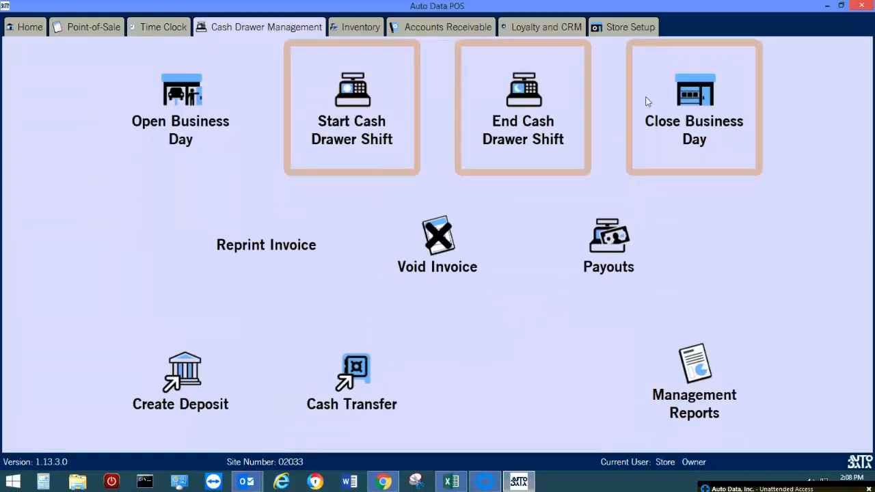
pyautogui.click(214, 122)
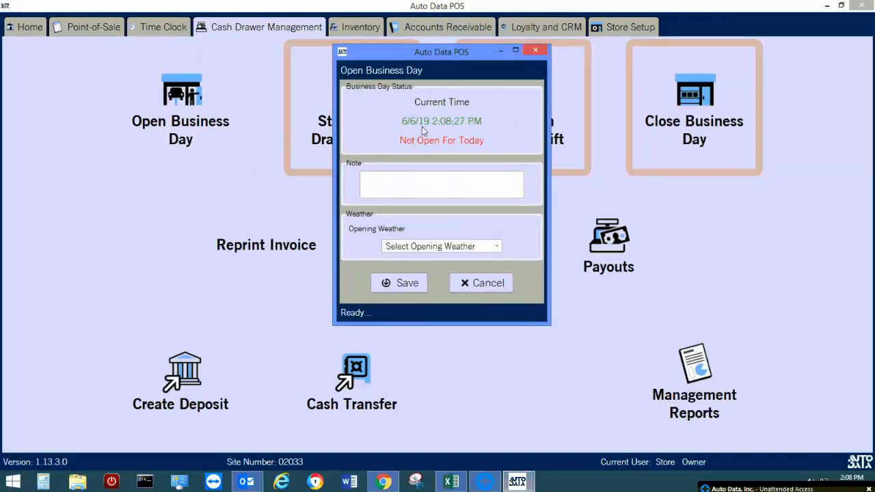
pyautogui.click(423, 178)
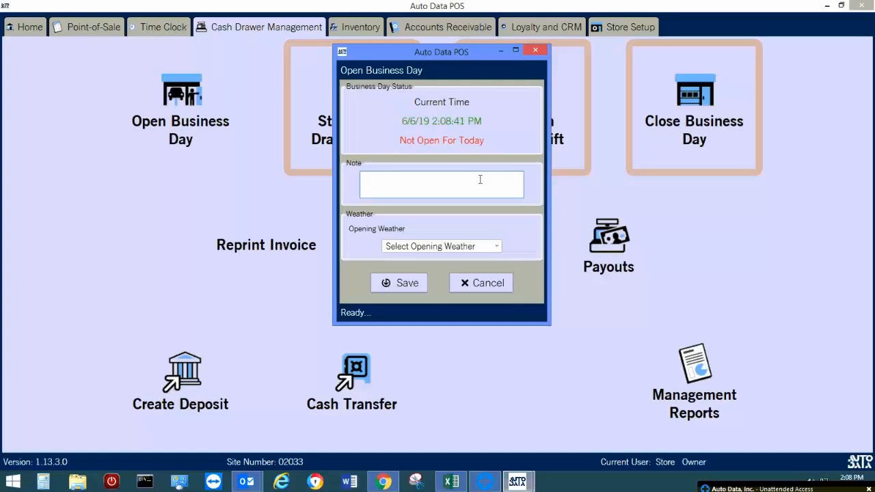
pyautogui.click(481, 247)
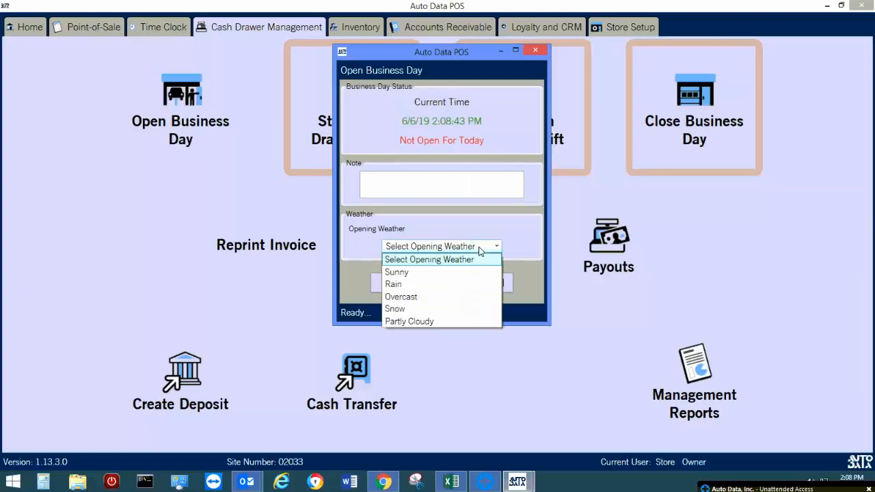
pyautogui.click(424, 274)
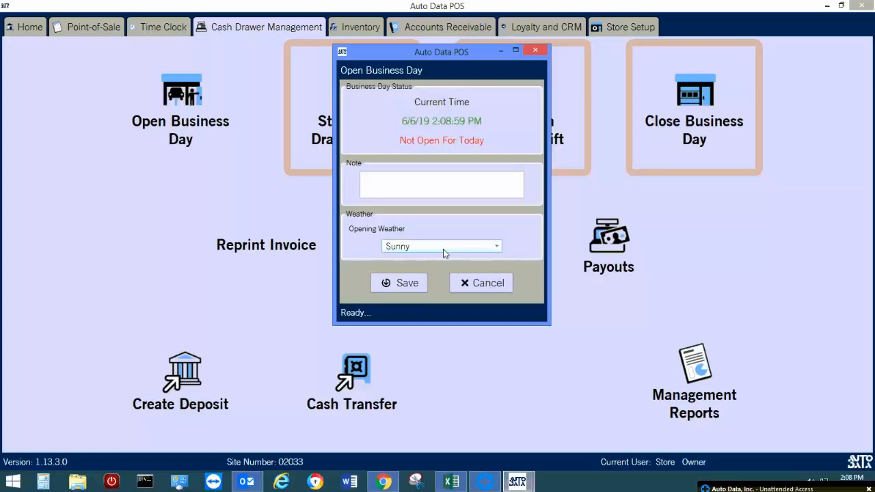
pyautogui.click(419, 284)
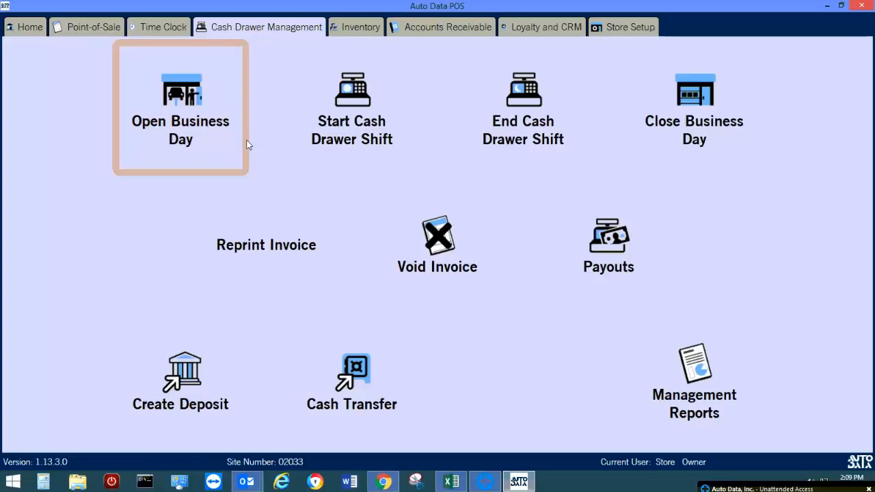
# - Start a cash drawer shift with an opening amount of $100.00 from the safe and confirm it
pyautogui.click(339, 104)
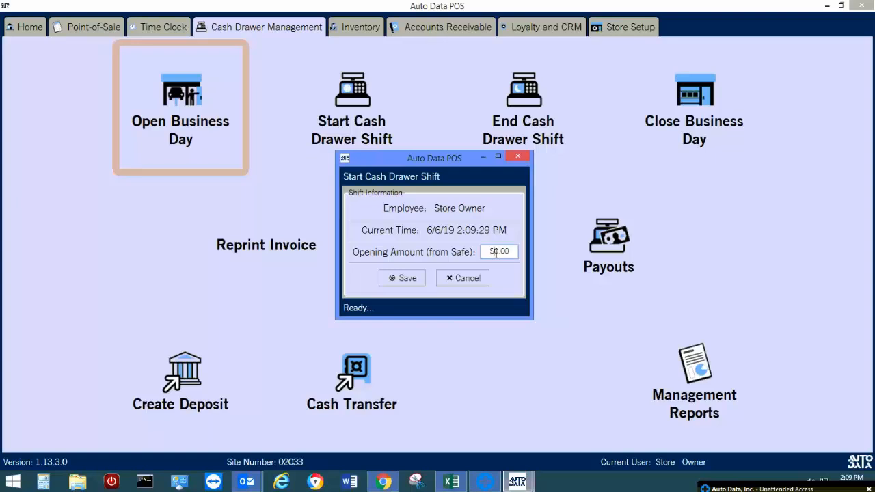
pyautogui.write('1')
pyautogui.press('BackSpace')
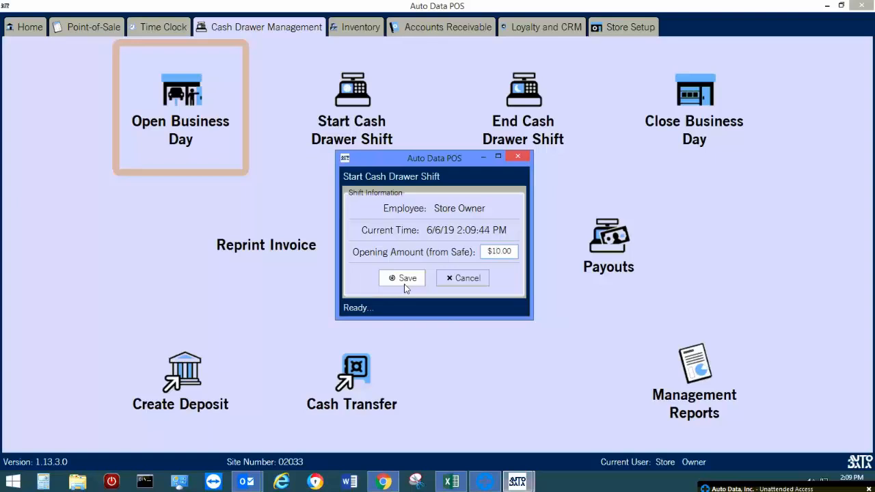
pyautogui.write('0')
pyautogui.click(404, 282)
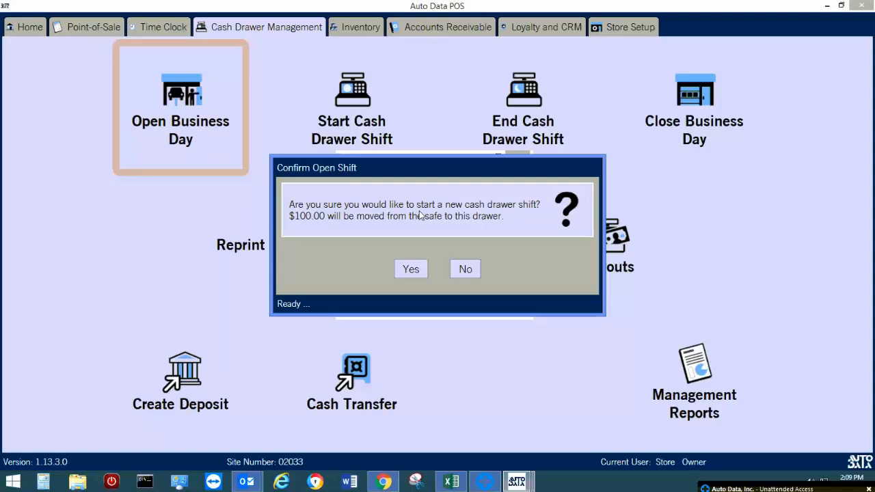
pyautogui.click(411, 269)
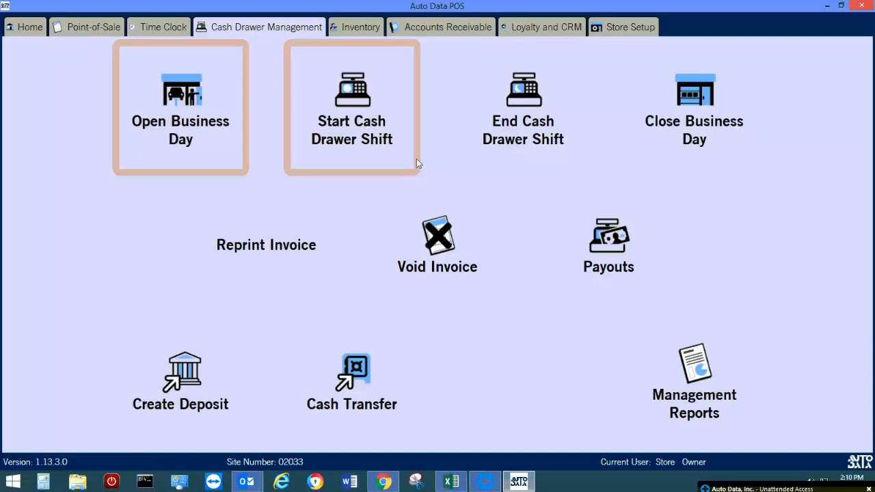
# - Prepare a cash transfer from Till to Safe for the Office Computer terminal, cancel it and close the Cash Transfer window
pyautogui.click(503, 123)
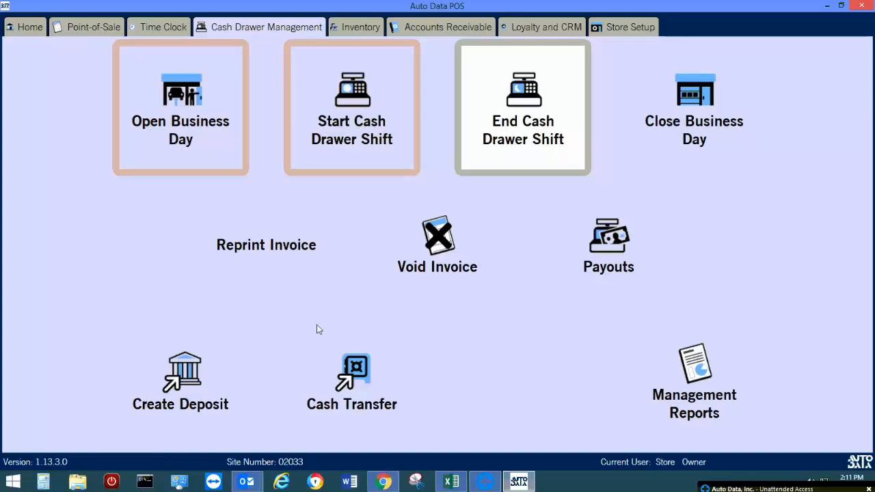
pyautogui.click(345, 374)
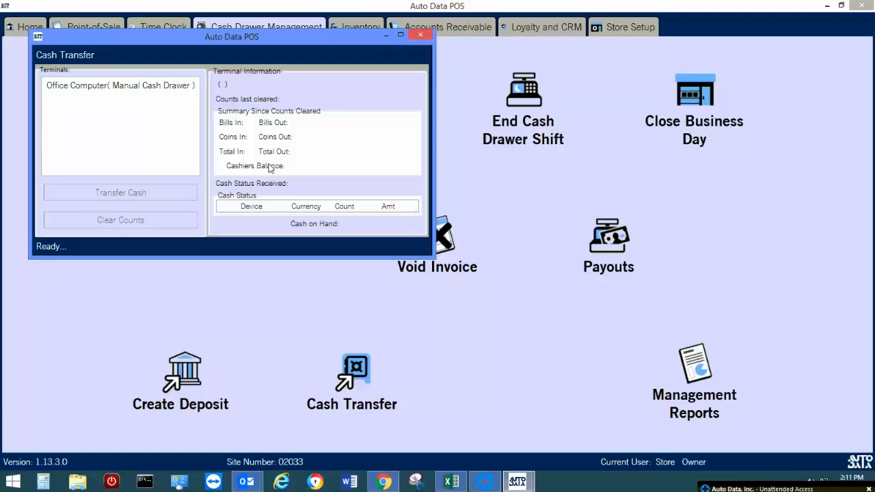
pyautogui.click(157, 94)
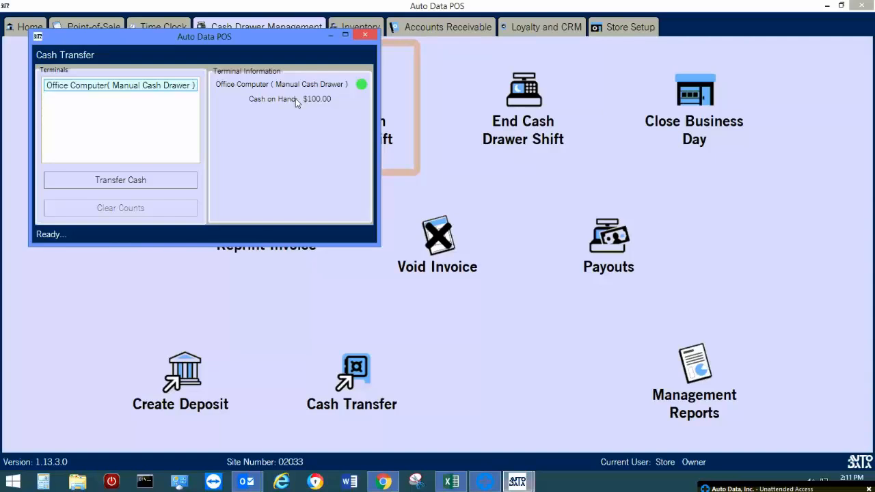
pyautogui.click(113, 181)
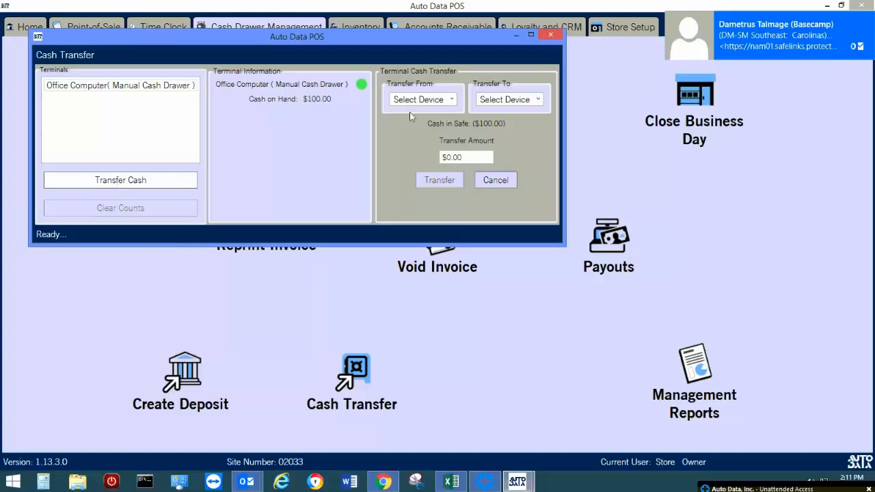
pyautogui.click(432, 102)
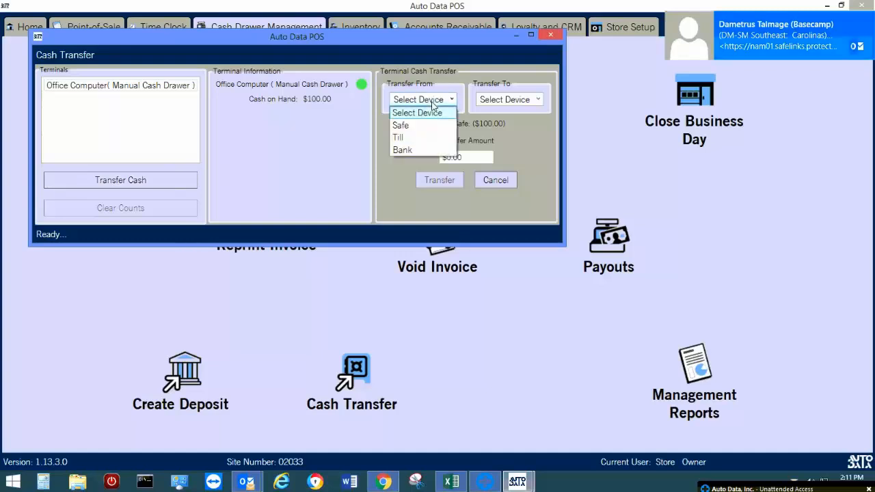
pyautogui.click(408, 139)
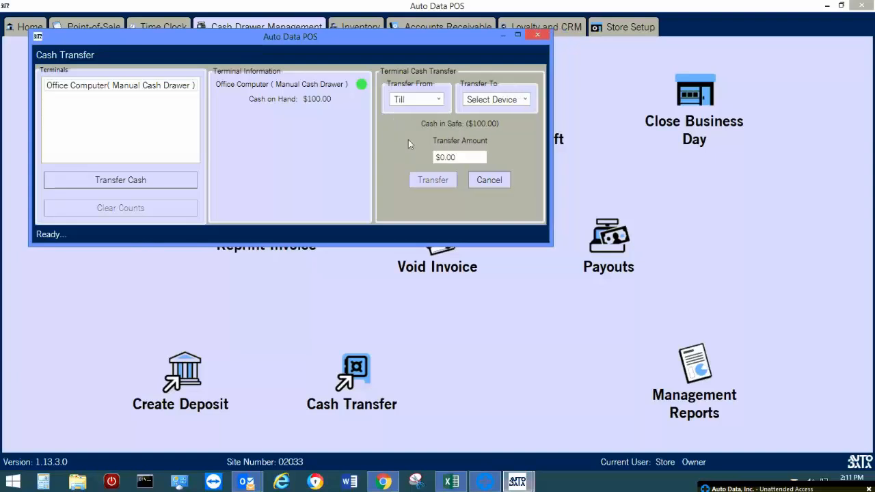
pyautogui.click(484, 106)
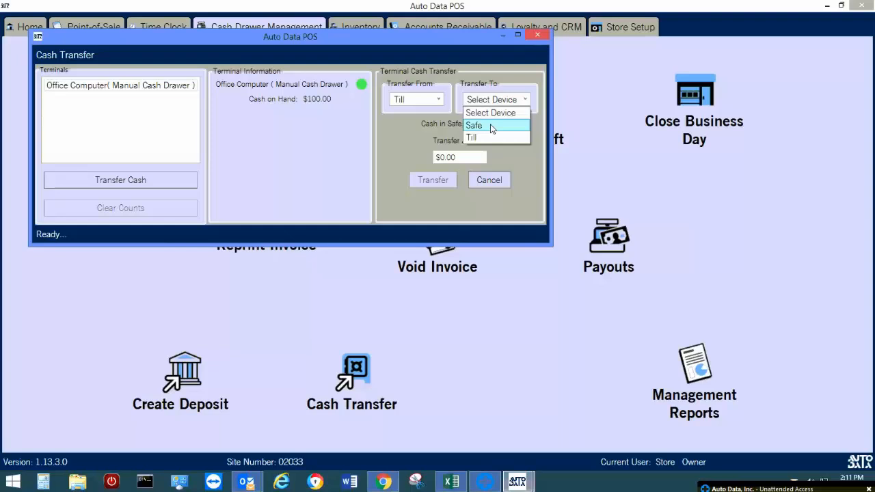
pyautogui.click(491, 126)
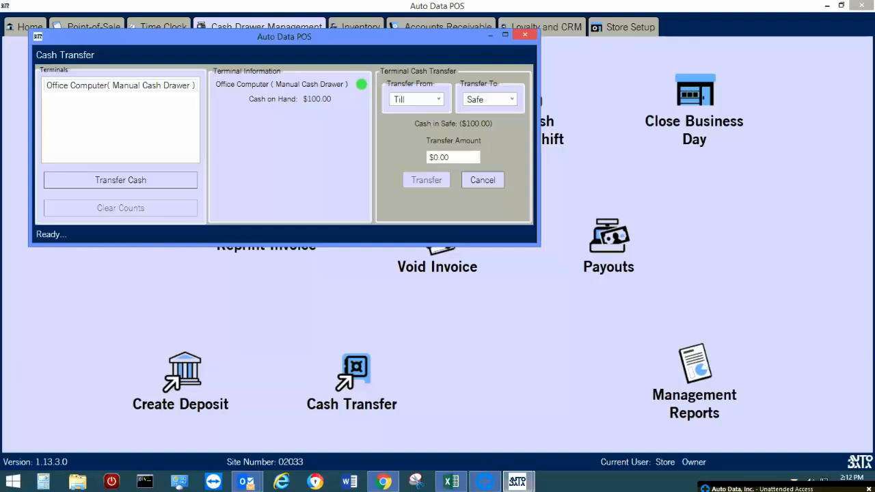
pyautogui.click(436, 158)
pyautogui.click(500, 180)
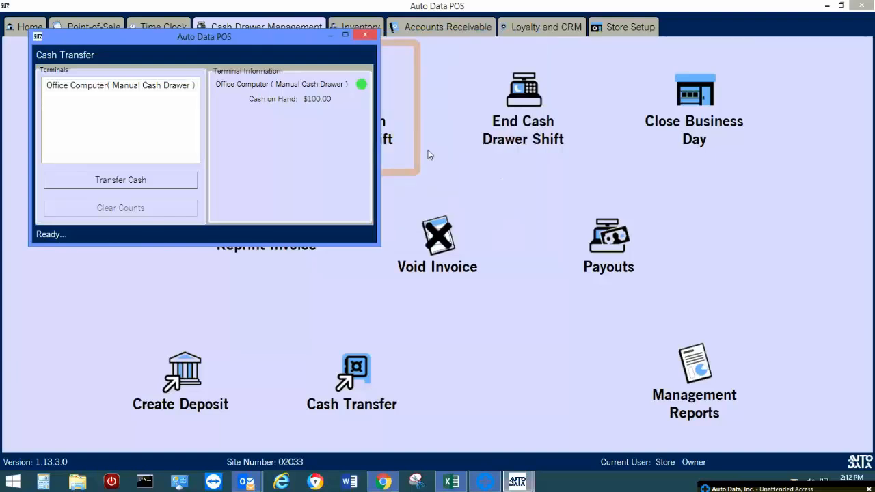
pyautogui.click(362, 37)
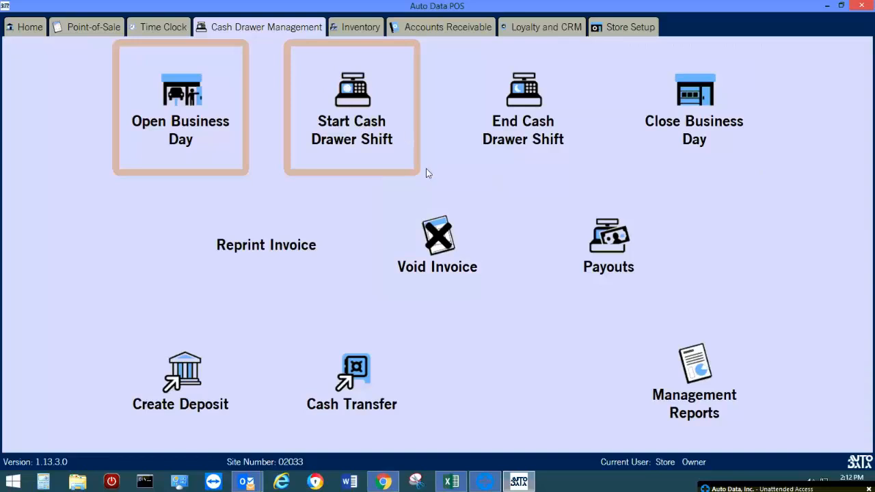
# - Open the customer lookup in Point-of-Sale to begin a new service order
pyautogui.click(121, 30)
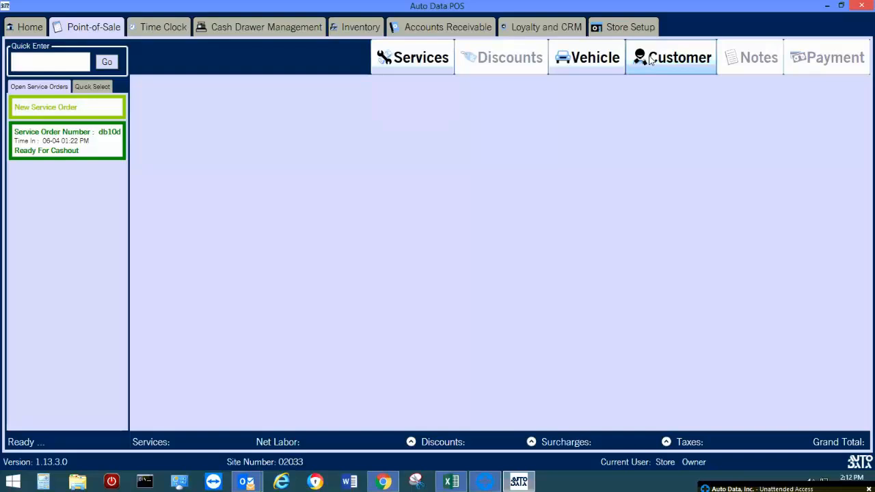
pyautogui.click(651, 60)
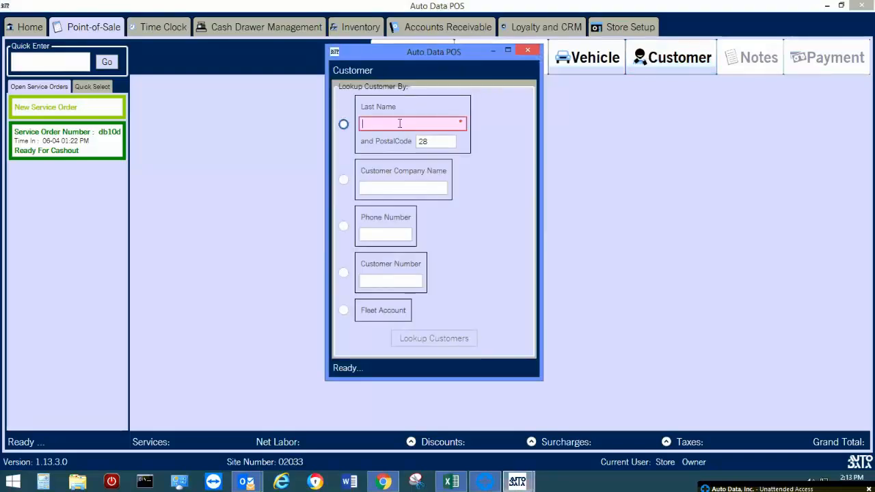
pyautogui.write('smith')
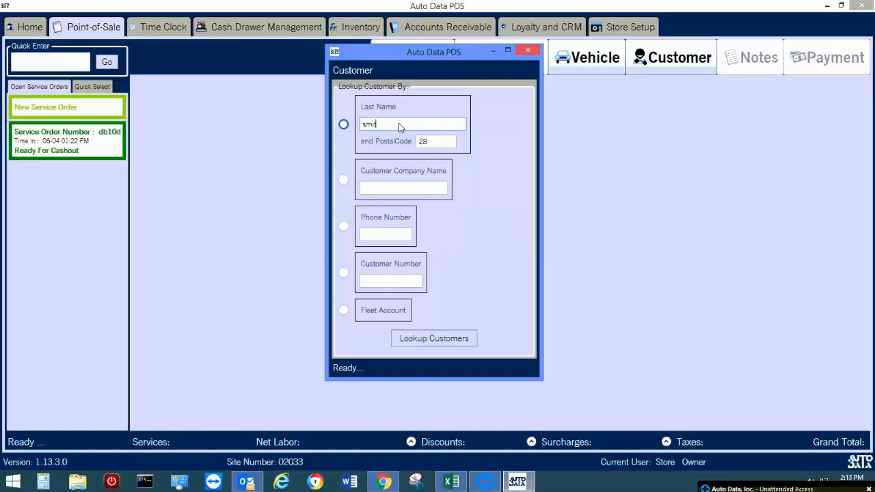
pyautogui.press('BackSpace')
pyautogui.press('BackSpace')
pyautogui.press('BackSpace')
pyautogui.press('BackSpace')
pyautogui.press('BackSpace')
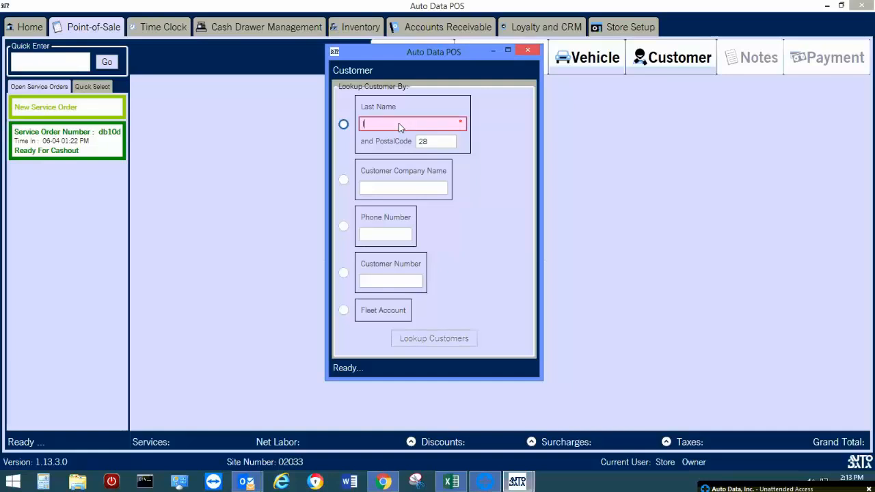
pyautogui.write('lbi')
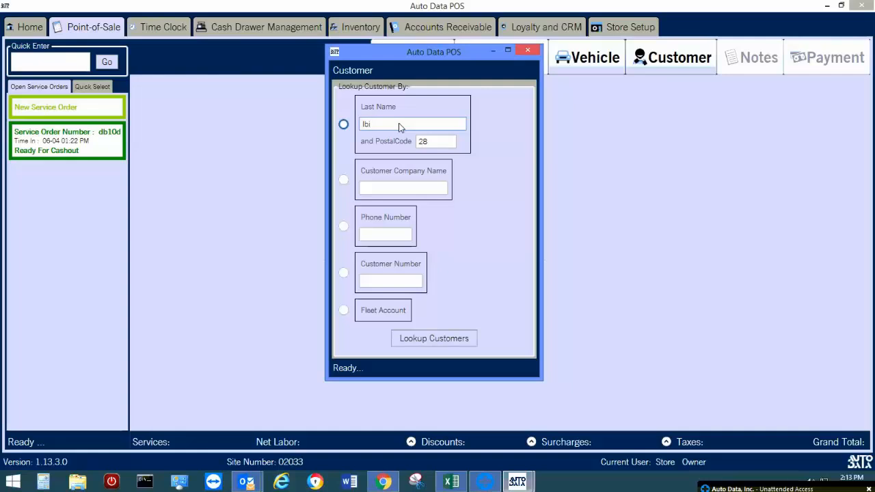
pyautogui.press('BackSpace')
pyautogui.press('BackSpace')
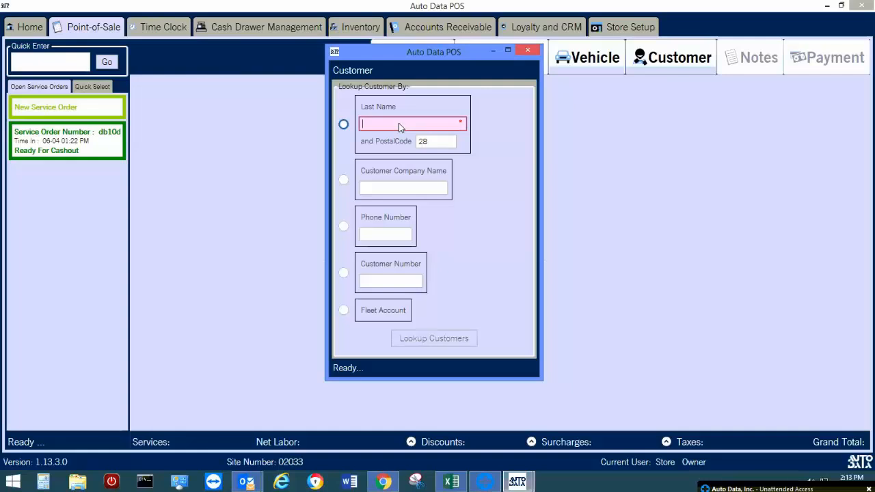
# - Look up customers by the customer's last name and assign the first matching customer to the service order
pyautogui.write('ob')
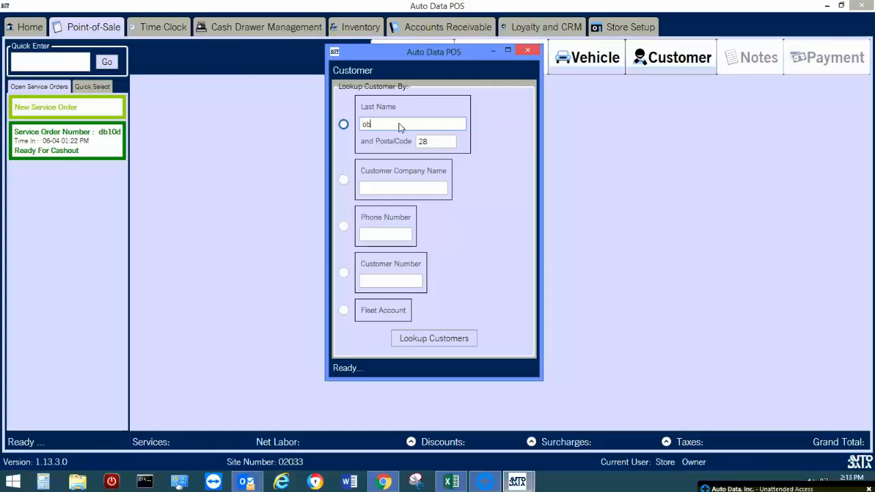
pyautogui.write('i')
pyautogui.click(439, 339)
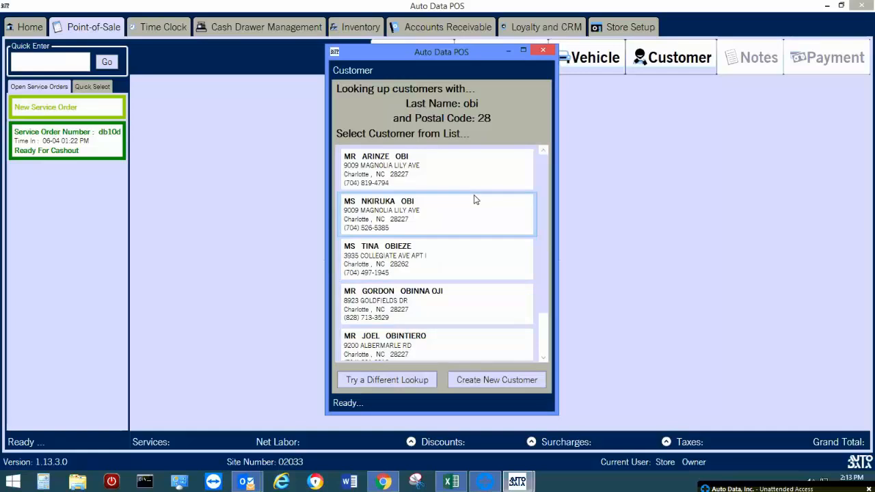
pyautogui.click(449, 172)
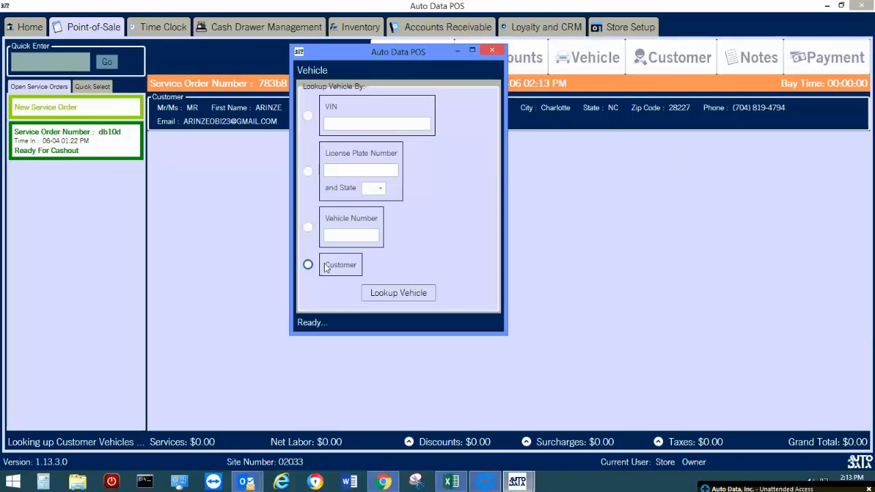
pyautogui.click(308, 116)
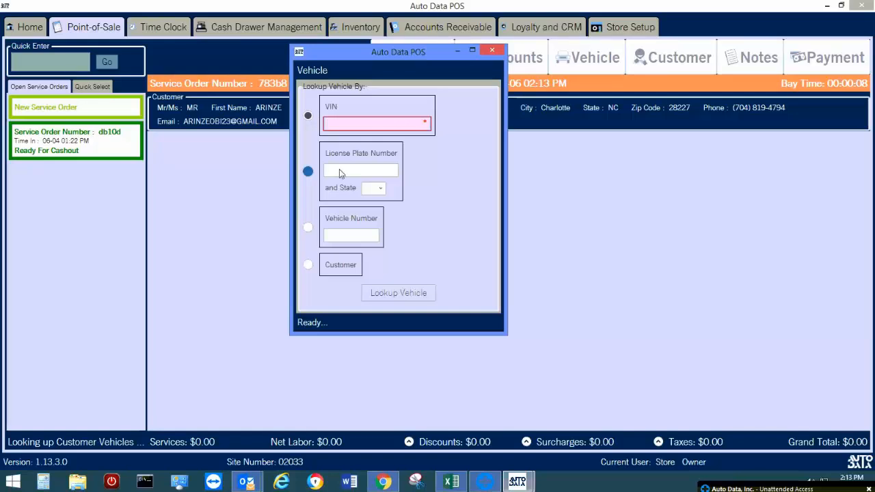
pyautogui.click(376, 172)
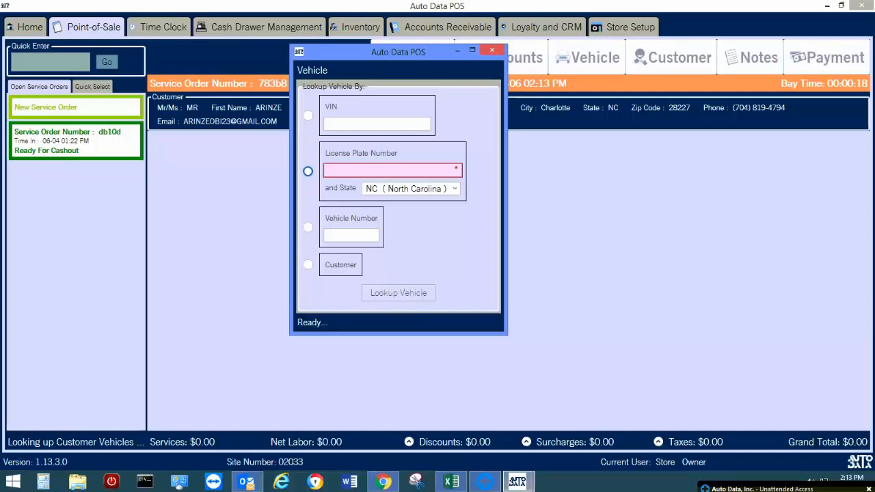
pyautogui.click(356, 122)
pyautogui.write('TRAIN123')
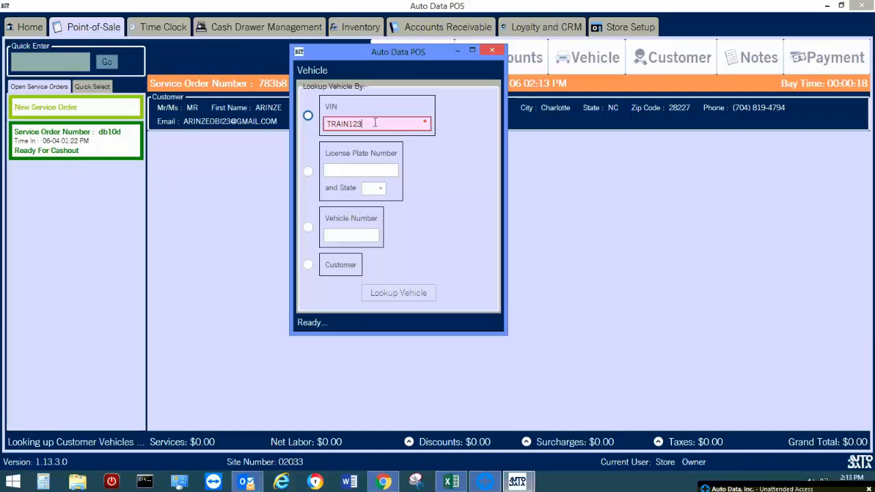
pyautogui.write('454545')
pyautogui.write('R')
pyautogui.hotkey('ctrl', 'a')
pyautogui.press('BackSpace')
# - Look up the vehicle by North Carolina license plate TRAIN123, by plate only, add it to the order and dismiss the odometer entry
pyautogui.click(309, 172)
pyautogui.write('TRAIN123')
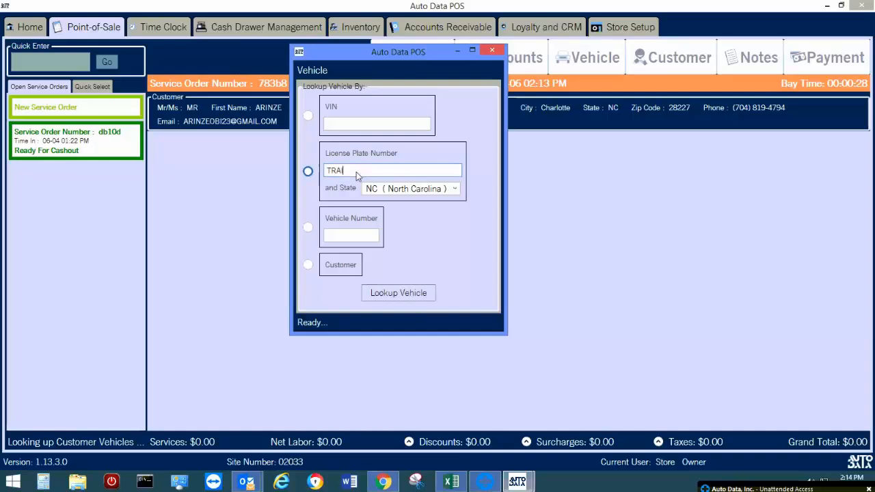
pyautogui.click(399, 293)
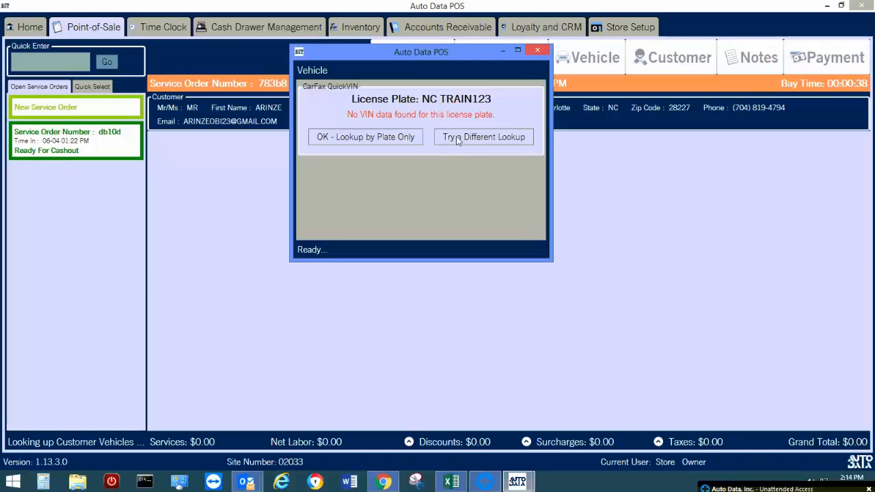
pyautogui.click(457, 140)
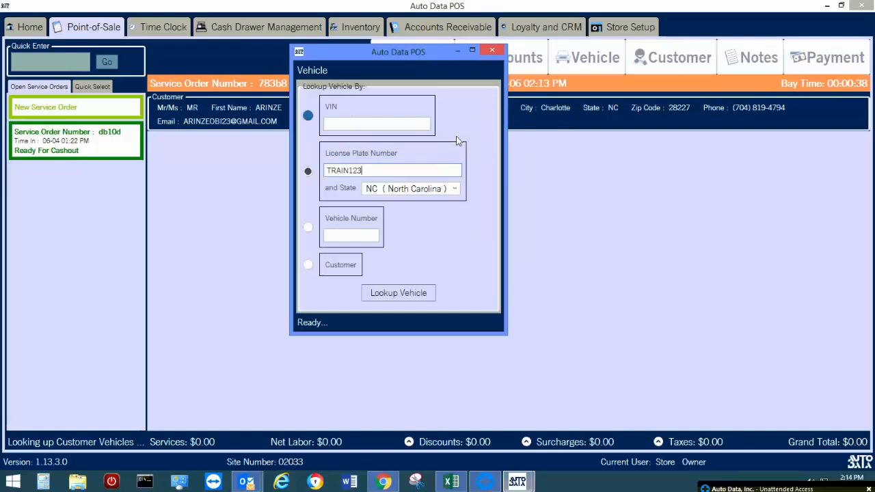
pyautogui.click(400, 294)
pyautogui.click(353, 140)
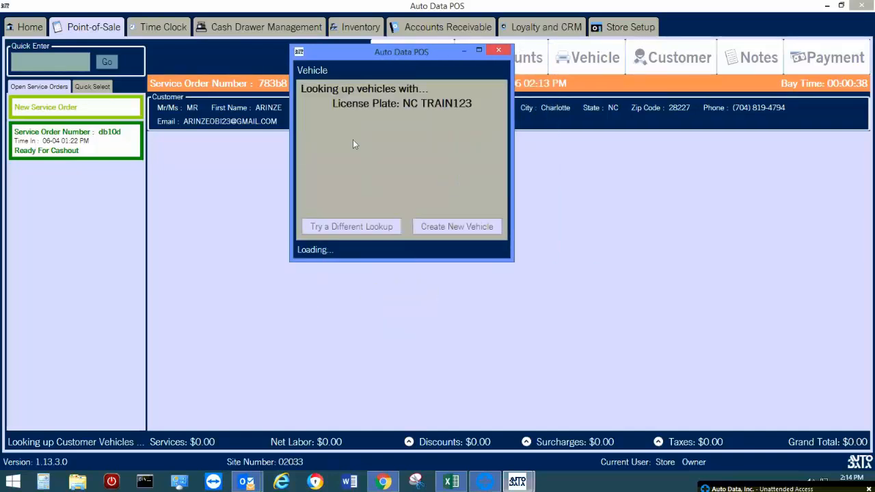
pyautogui.click(422, 182)
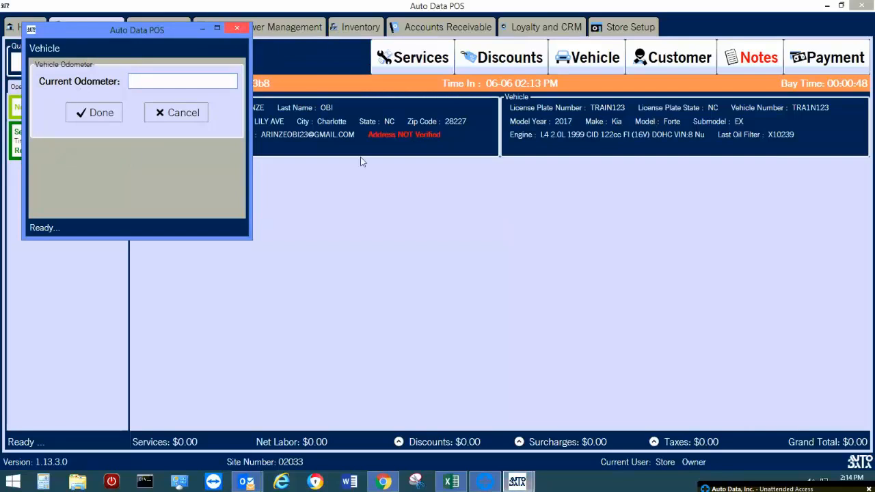
pyautogui.press('Escape')
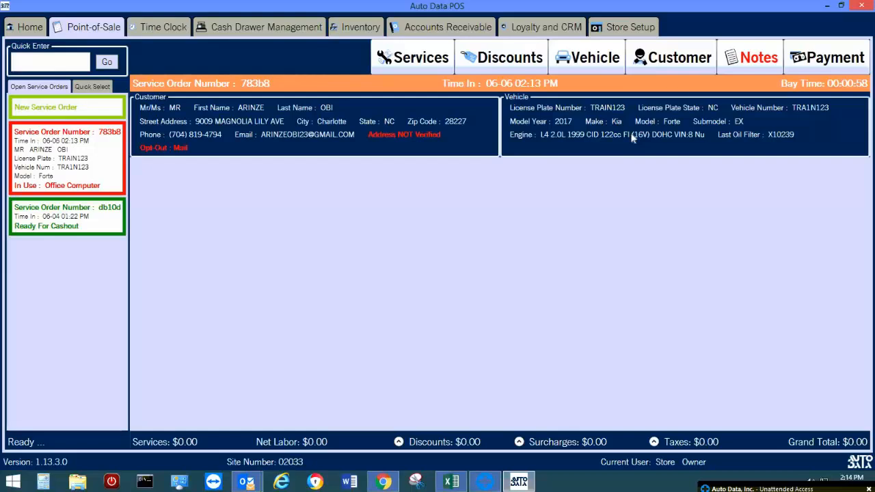
# - View the customer's history report from the customer details and return to the service order
pyautogui.doubleClick(386, 122)
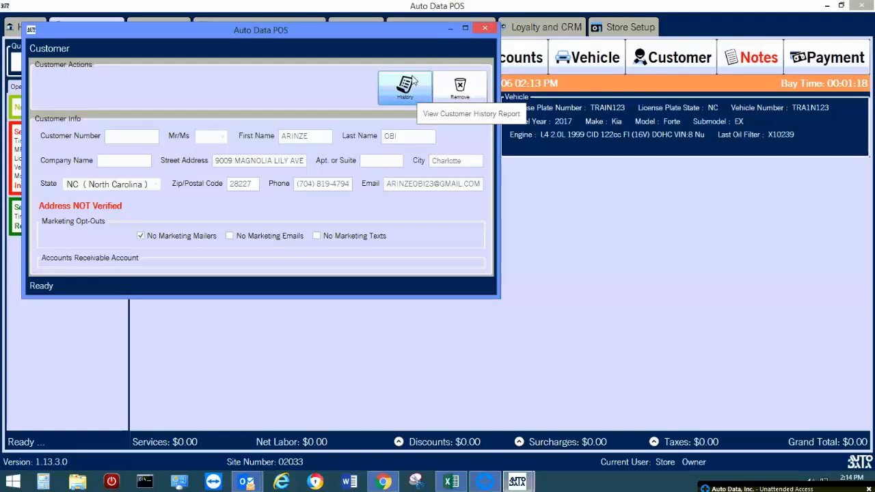
pyautogui.click(396, 100)
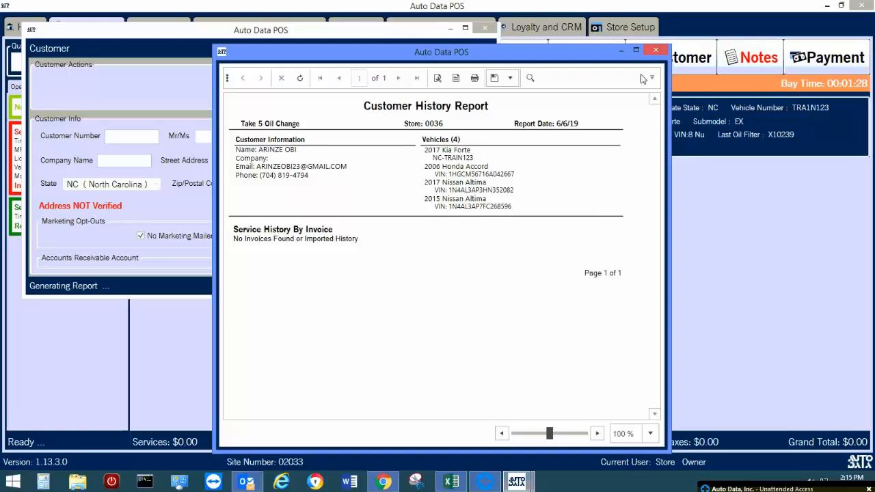
pyautogui.click(655, 50)
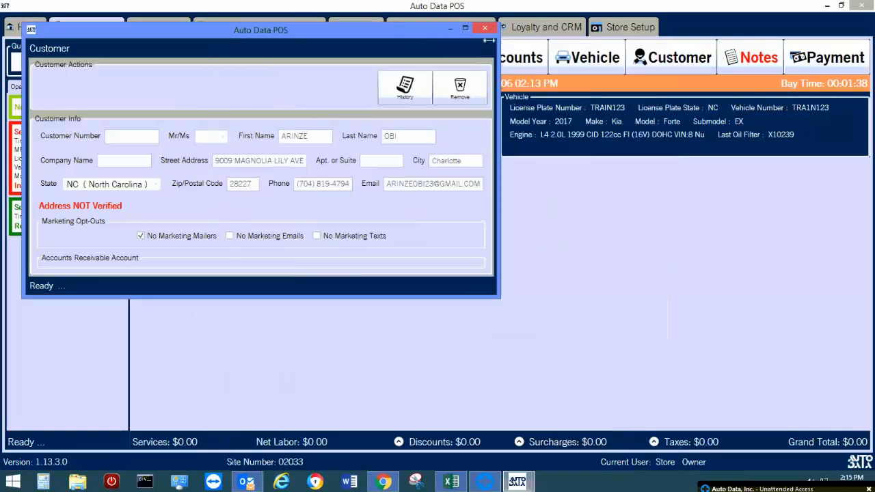
pyautogui.click(489, 29)
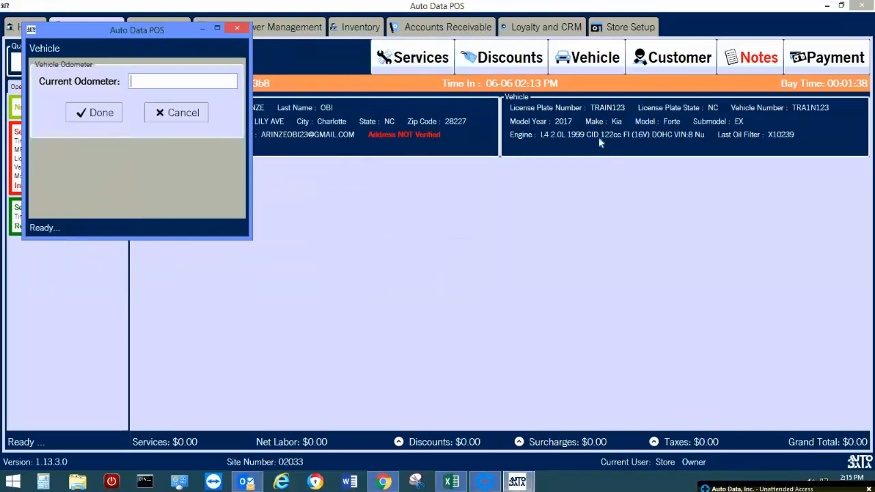
pyautogui.click(237, 27)
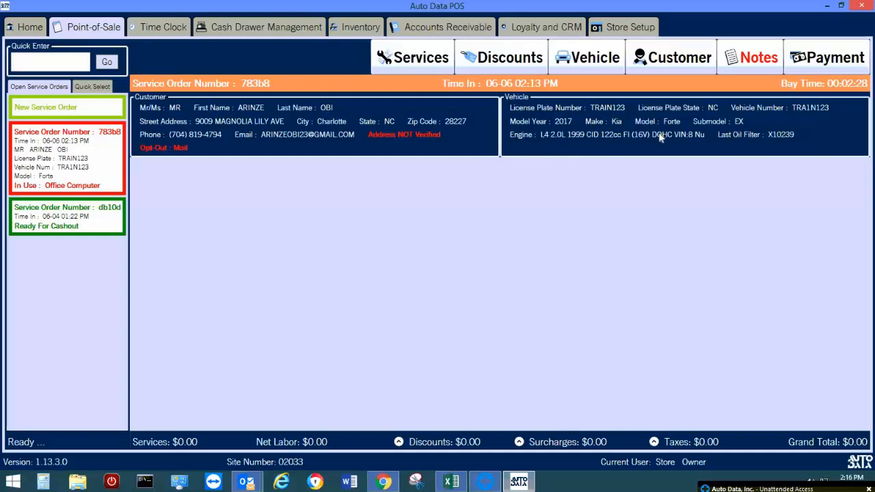
# - Set the vehicle's current odometer to 454545, and open the vehicle info for editing and save it
pyautogui.click(698, 127)
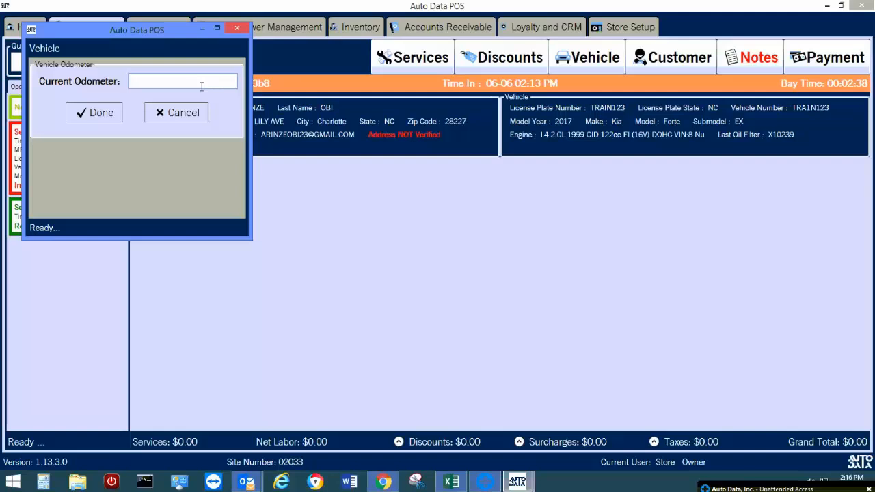
pyautogui.write('454545')
pyautogui.click(98, 114)
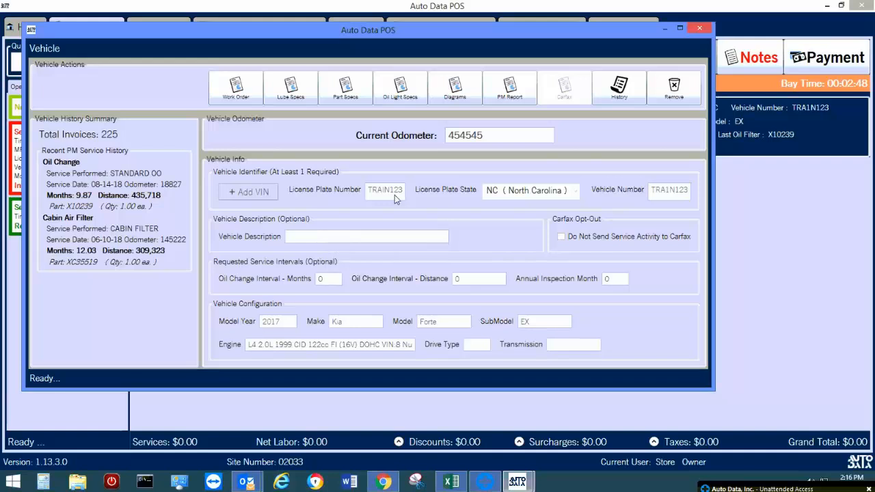
pyautogui.click(420, 196)
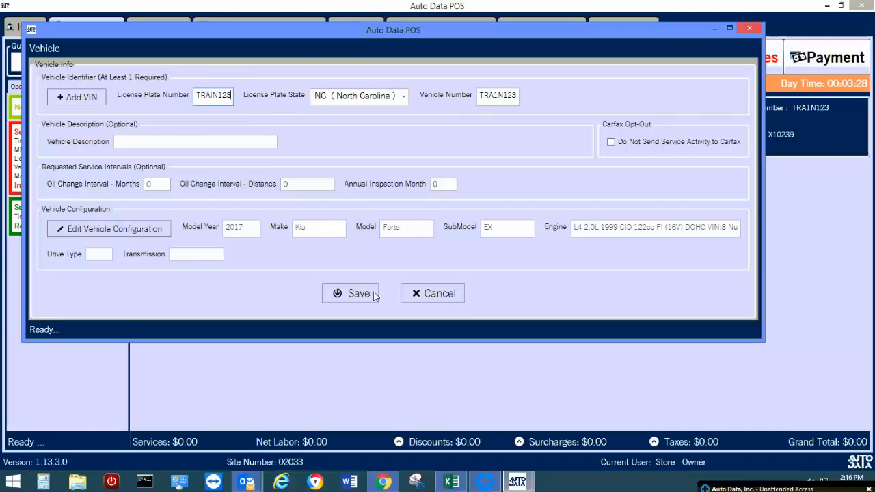
pyautogui.click(373, 295)
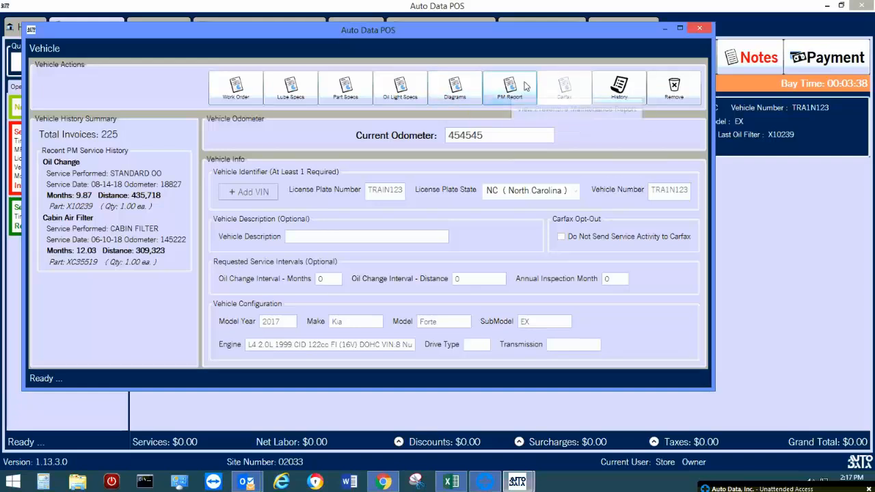
# - Review the vehicle's service history report, including recent PM services and the invoice-by-invoice visits, and close it
pyautogui.click(602, 91)
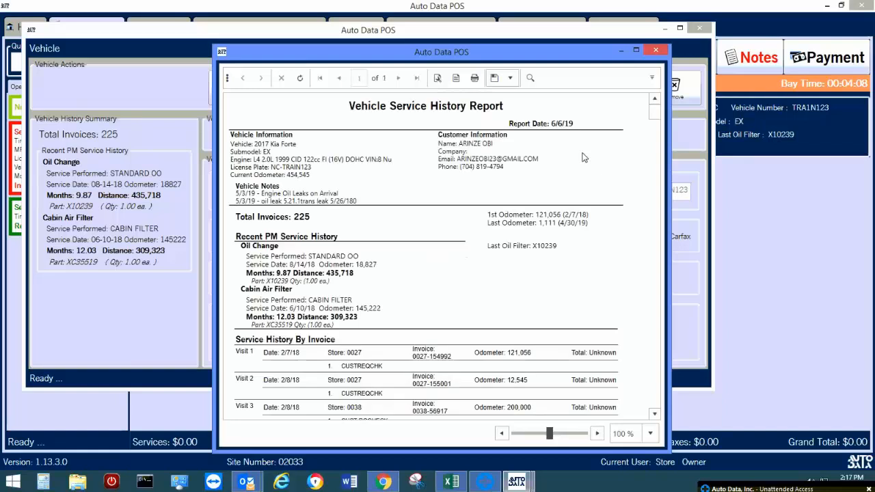
pyautogui.scroll(-3, 592, 260)
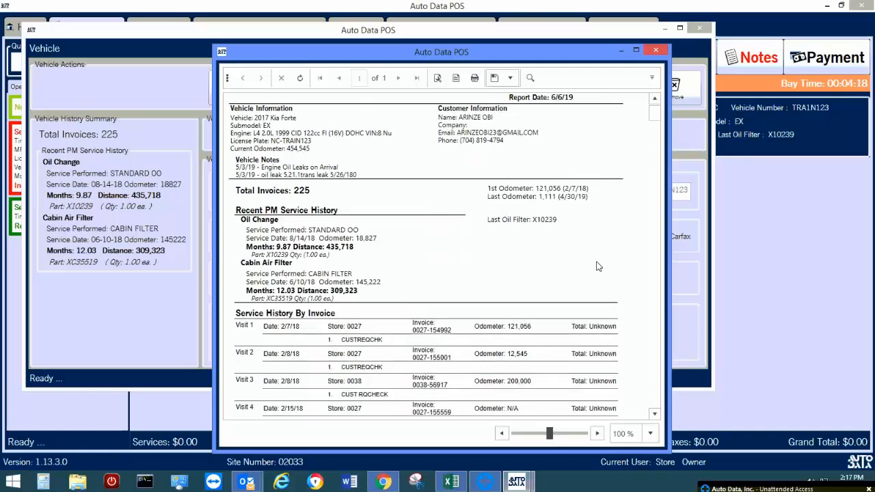
pyautogui.scroll(-1, 487, 251)
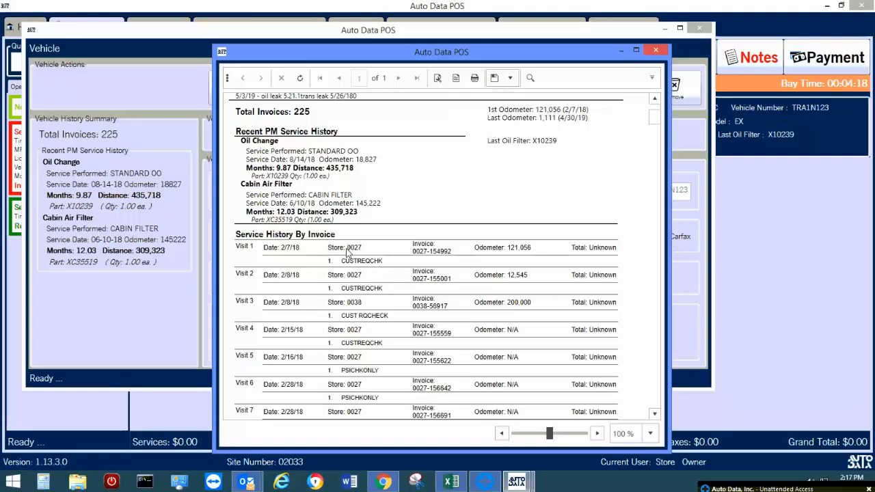
pyautogui.scroll(-1, 359, 238)
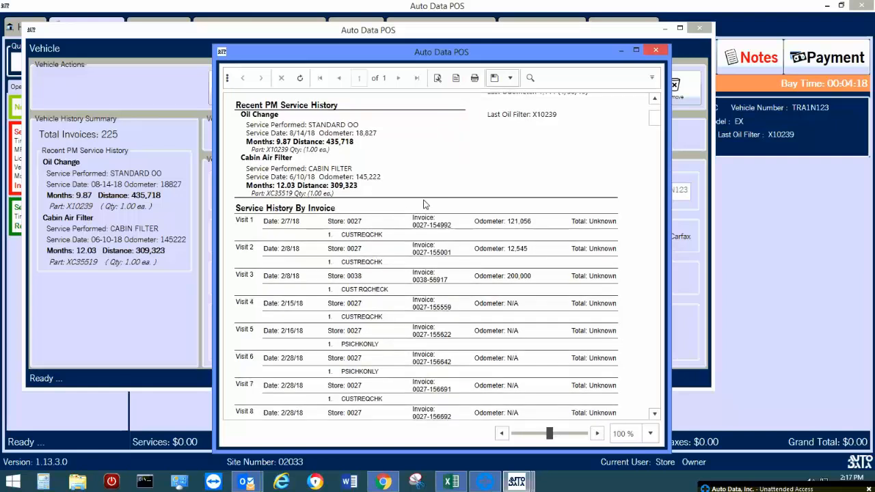
pyautogui.scroll(-2, 410, 212)
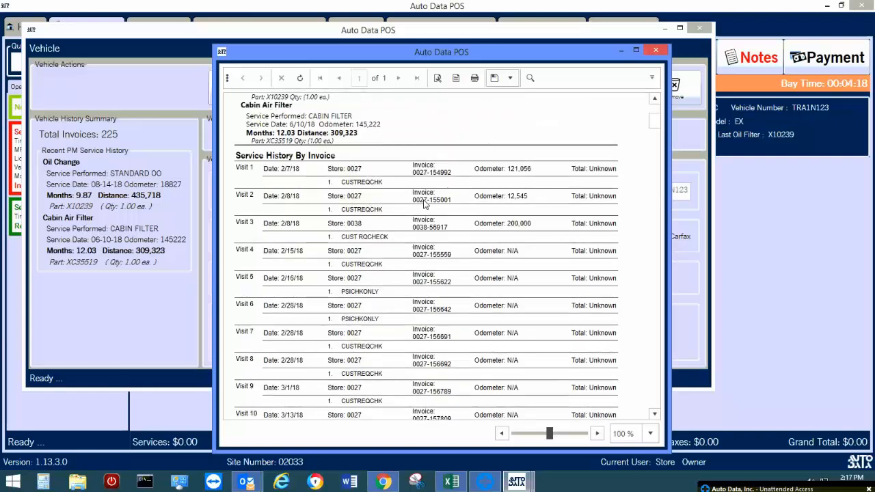
pyautogui.scroll(-1, 425, 203)
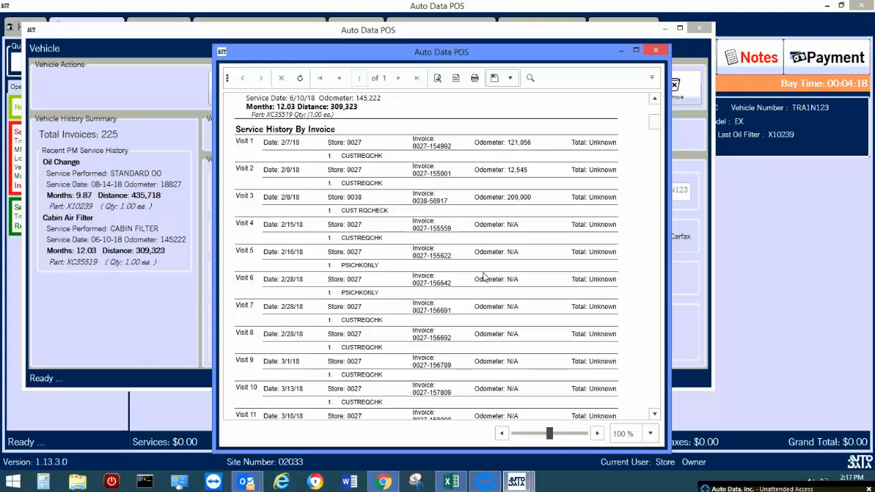
pyautogui.scroll(-1, 380, 221)
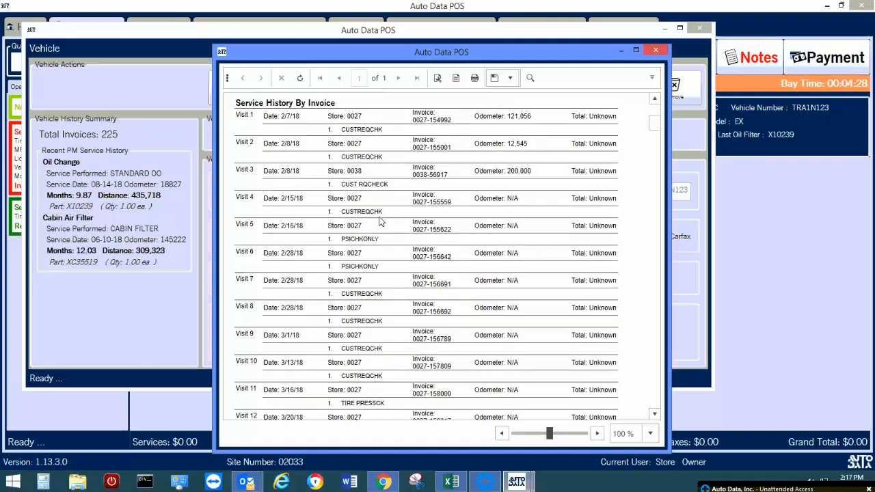
pyautogui.scroll(-2, 379, 219)
pyautogui.scroll(-2, 381, 218)
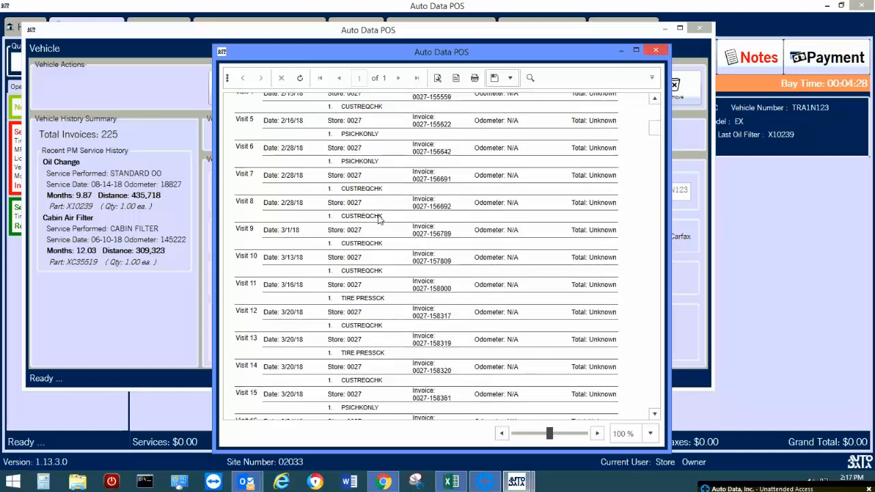
pyautogui.scroll(-2, 381, 218)
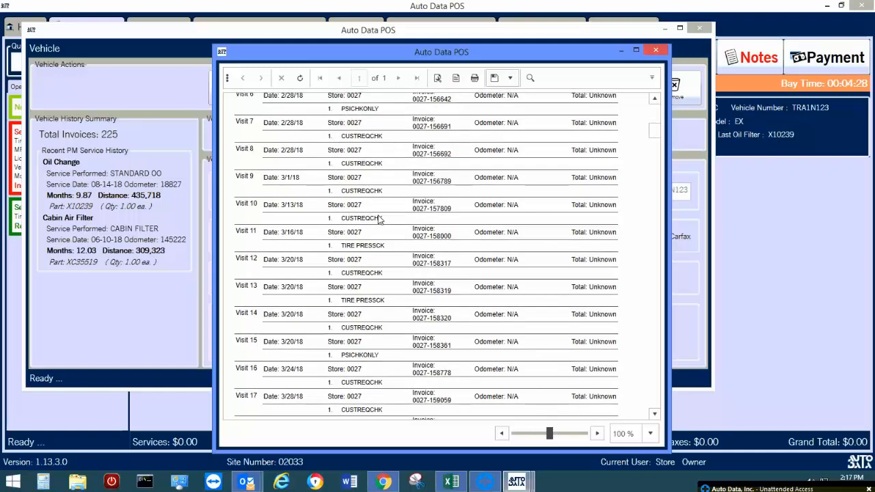
pyautogui.scroll(-4, 380, 219)
pyautogui.scroll(-4, 538, 345)
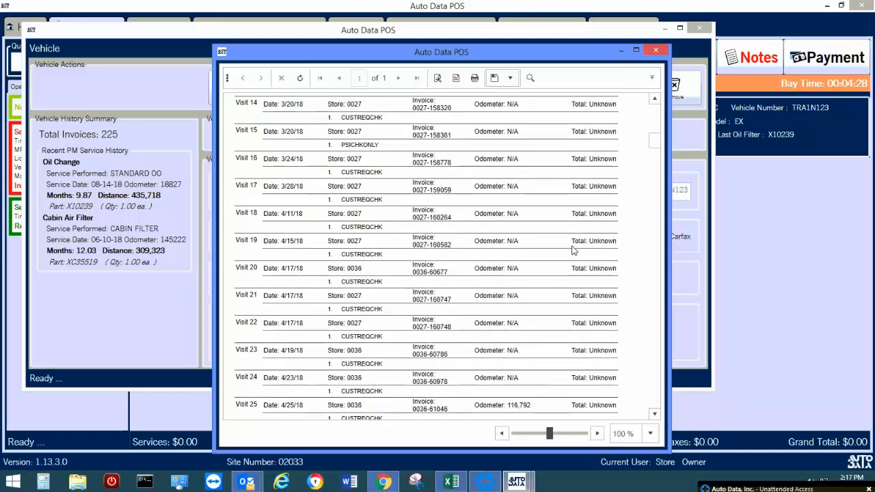
pyautogui.scroll(5, 586, 189)
pyautogui.scroll(10, 587, 192)
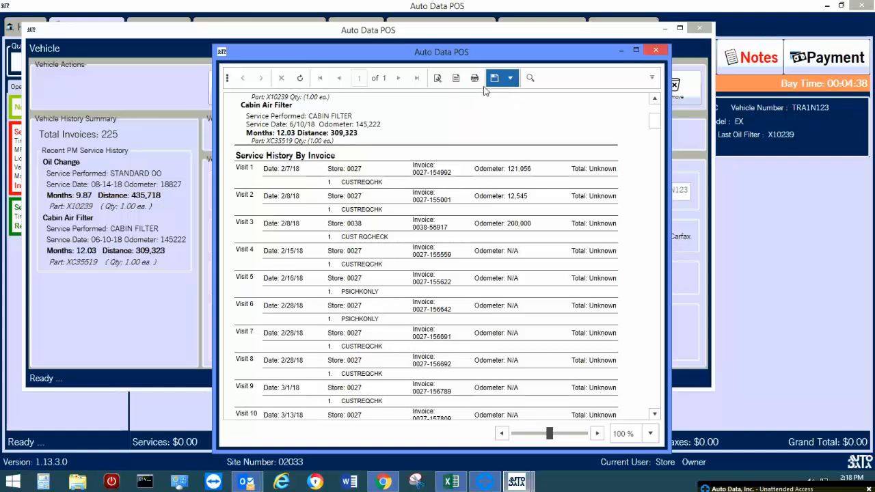
pyautogui.scroll(1, 549, 229)
pyautogui.scroll(1, 548, 229)
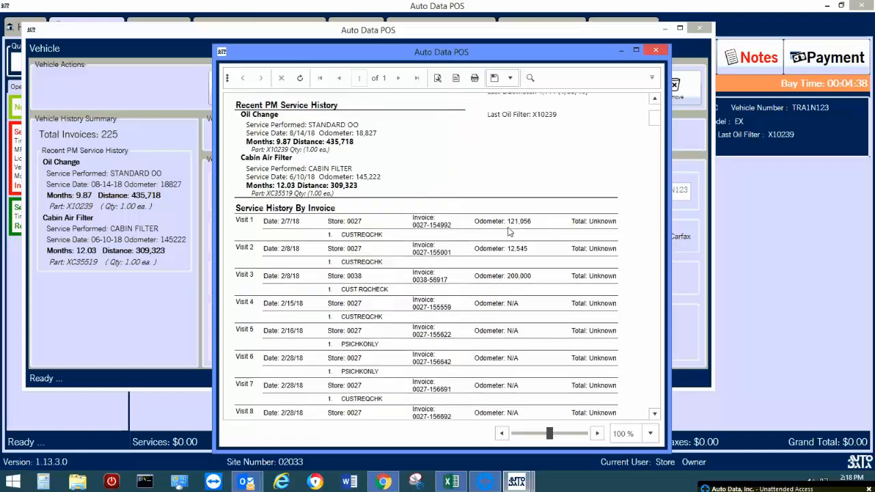
pyautogui.scroll(1, 498, 233)
pyautogui.scroll(2, 498, 233)
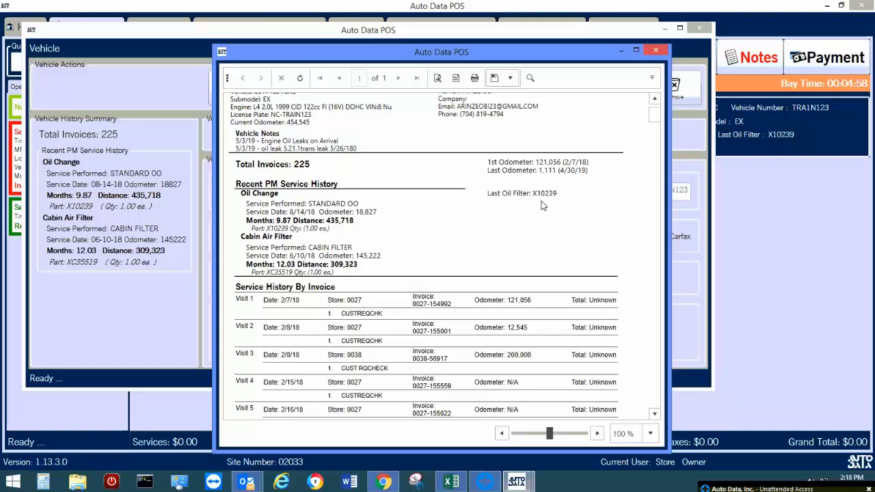
pyautogui.scroll(2, 496, 212)
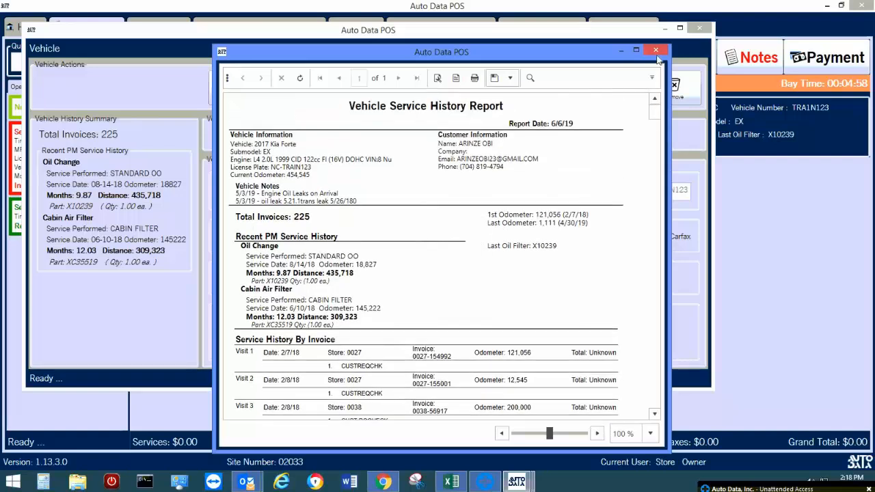
pyautogui.click(656, 52)
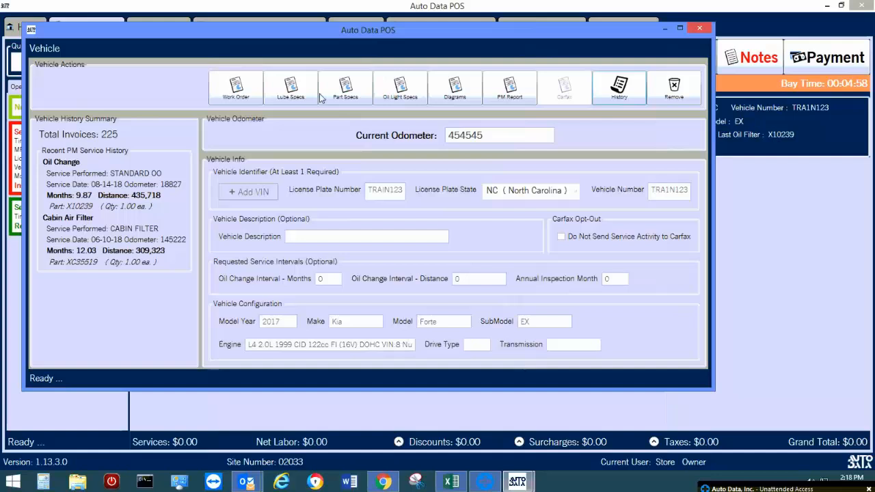
# - Review the vehicle's work order report, from parts and service history through lubrication and tire specifications, and close it
pyautogui.click(244, 99)
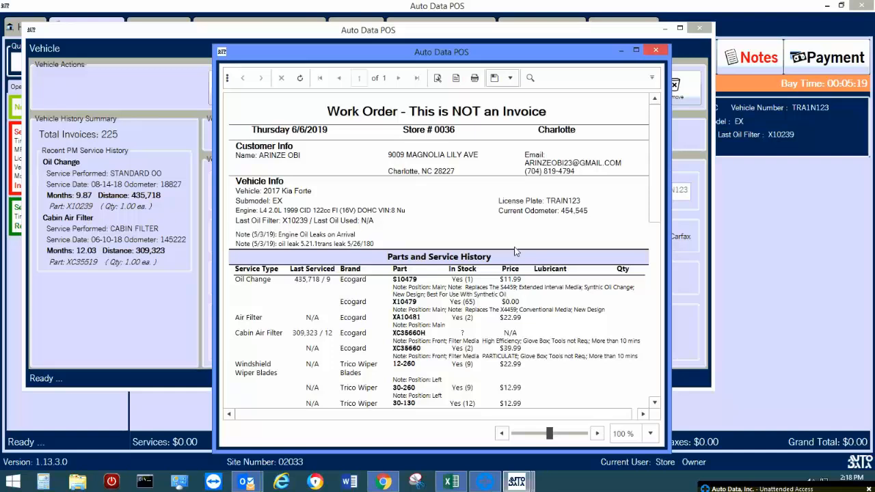
pyautogui.scroll(-1, 517, 238)
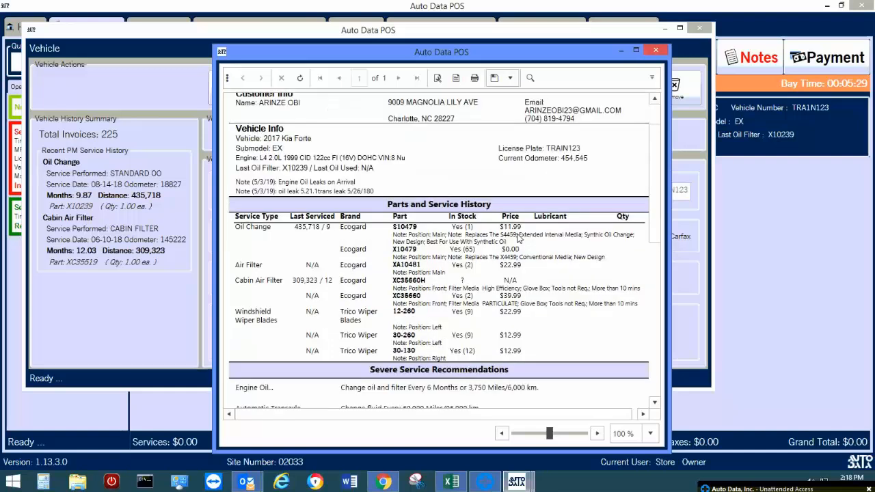
pyautogui.scroll(-1, 518, 238)
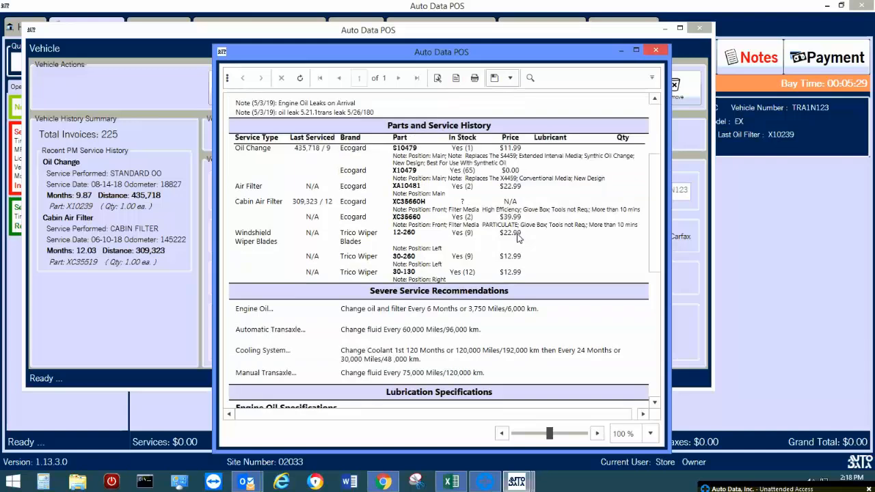
pyautogui.scroll(-1, 517, 238)
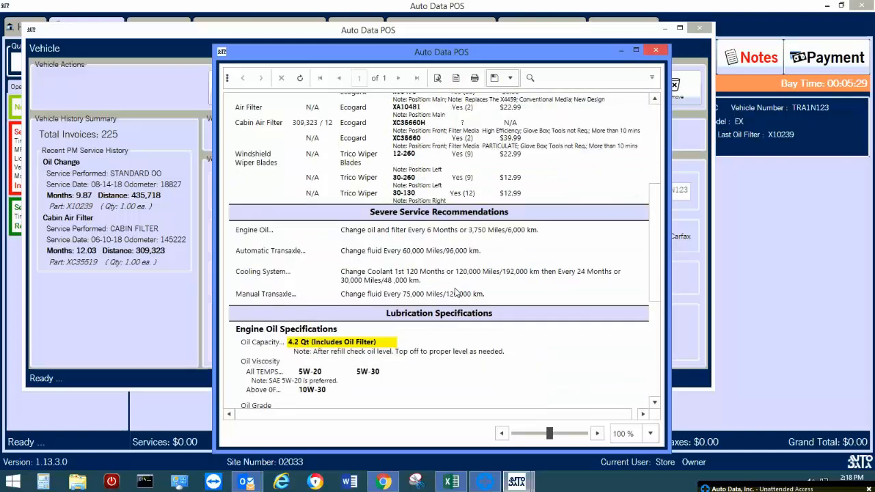
pyautogui.scroll(-1, 462, 289)
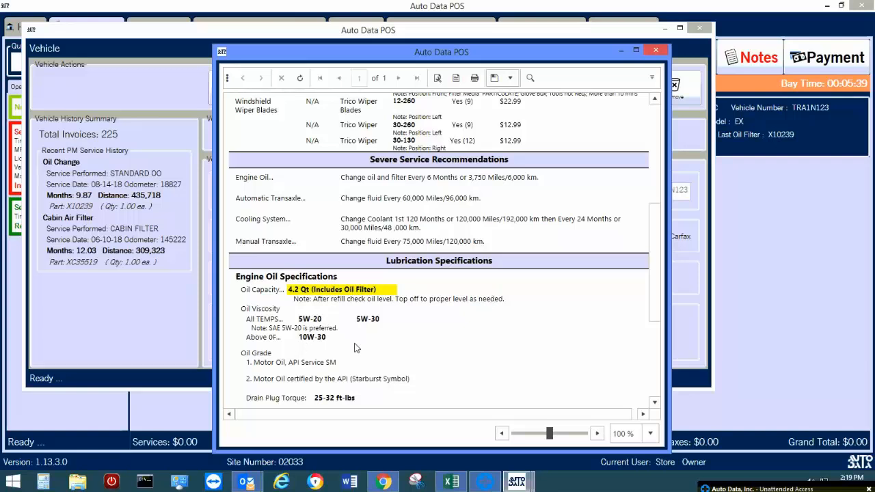
pyautogui.scroll(-2, 504, 313)
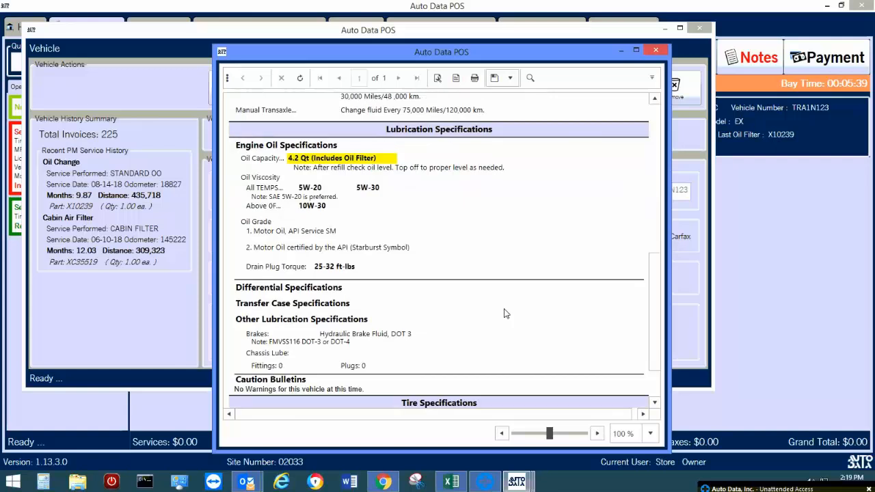
pyautogui.scroll(-1, 506, 313)
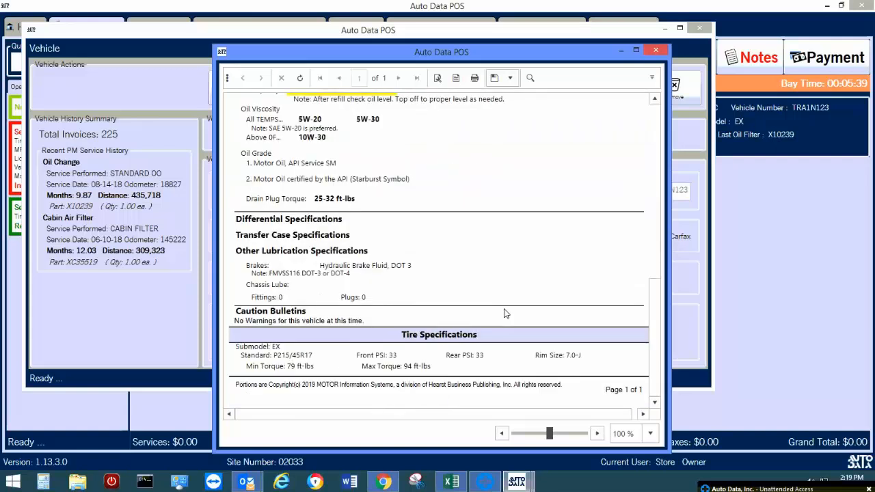
pyautogui.scroll(3, 506, 313)
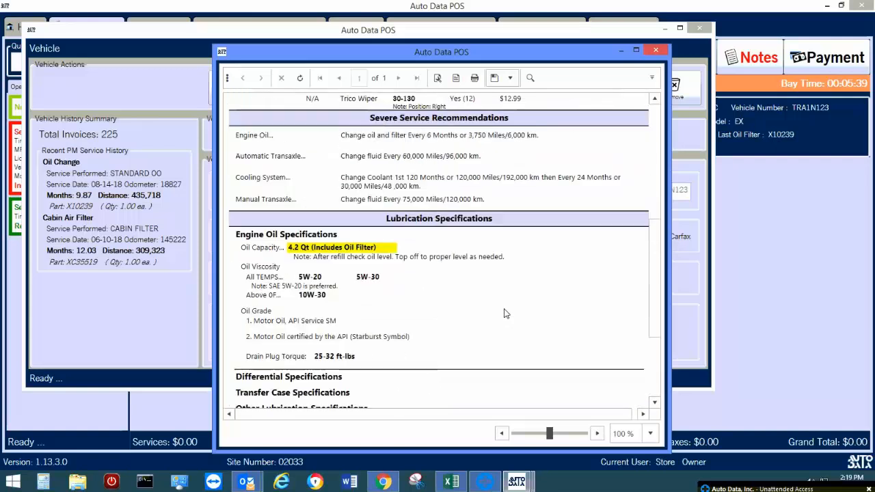
pyautogui.scroll(3, 303, 291)
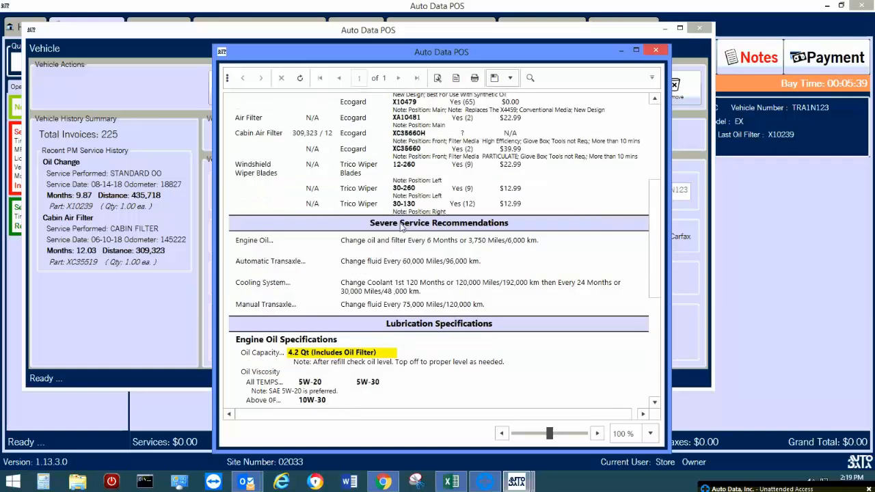
pyautogui.scroll(5, 433, 177)
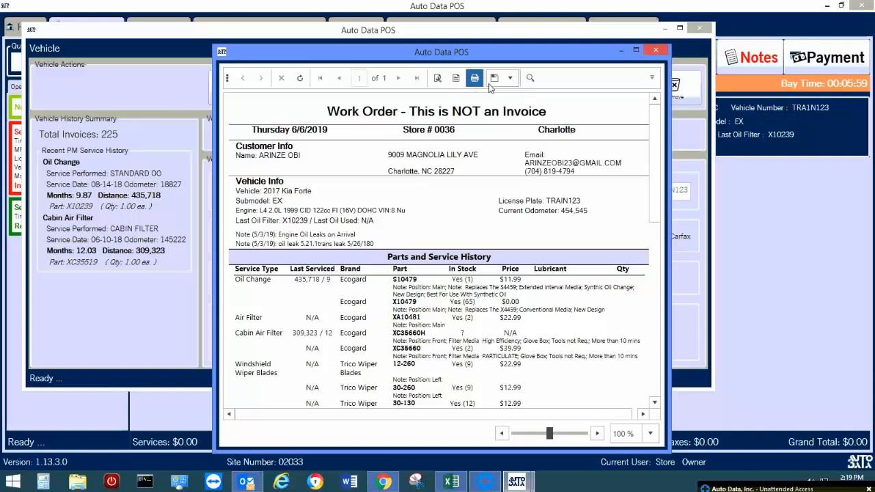
pyautogui.click(656, 50)
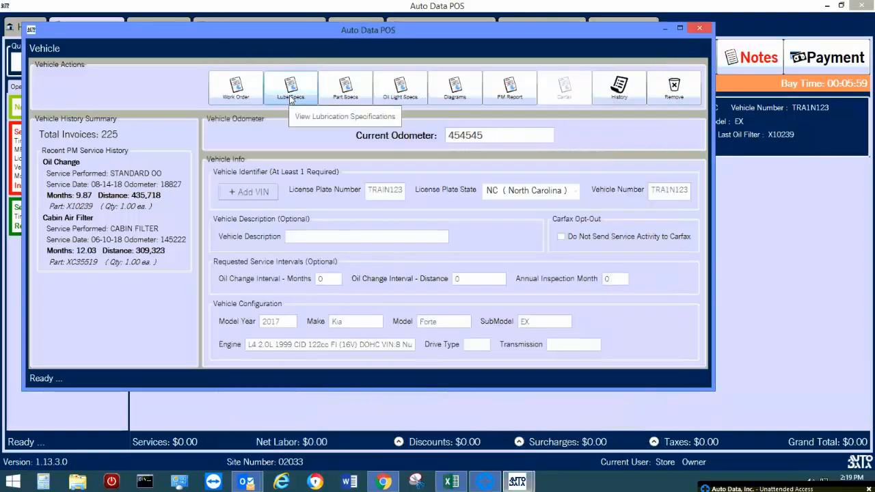
# - View the vehicle's part specifications report, and close it and the vehicle details to return to the service order
pyautogui.click(346, 87)
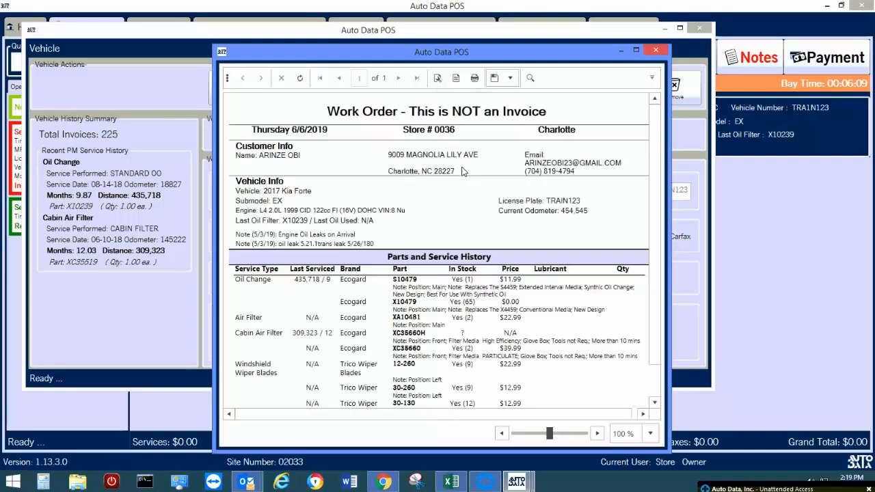
pyautogui.scroll(-1, 466, 208)
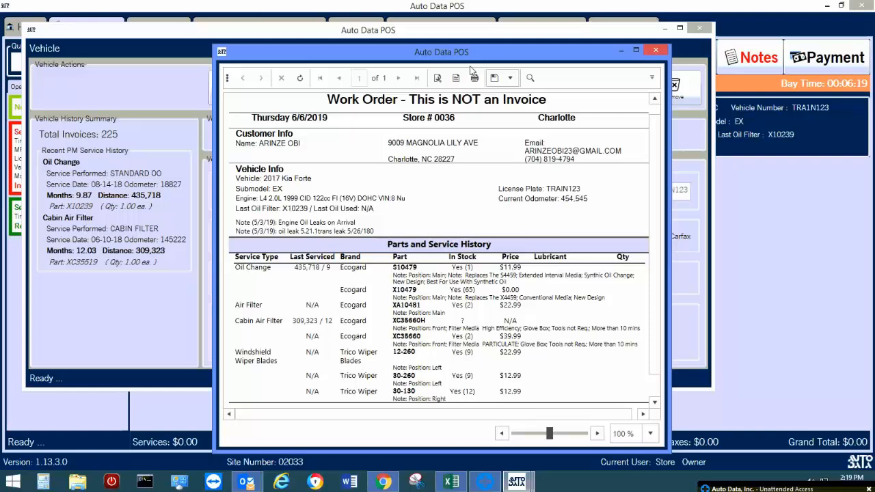
pyautogui.click(656, 51)
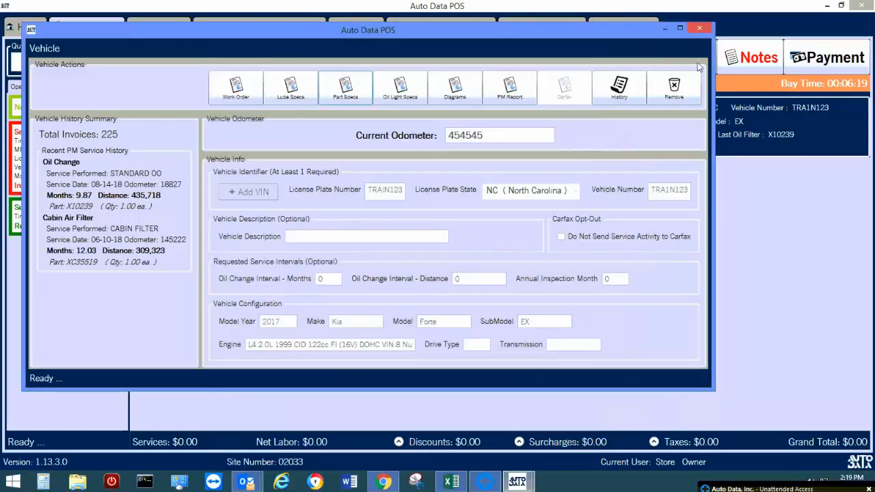
pyautogui.click(699, 30)
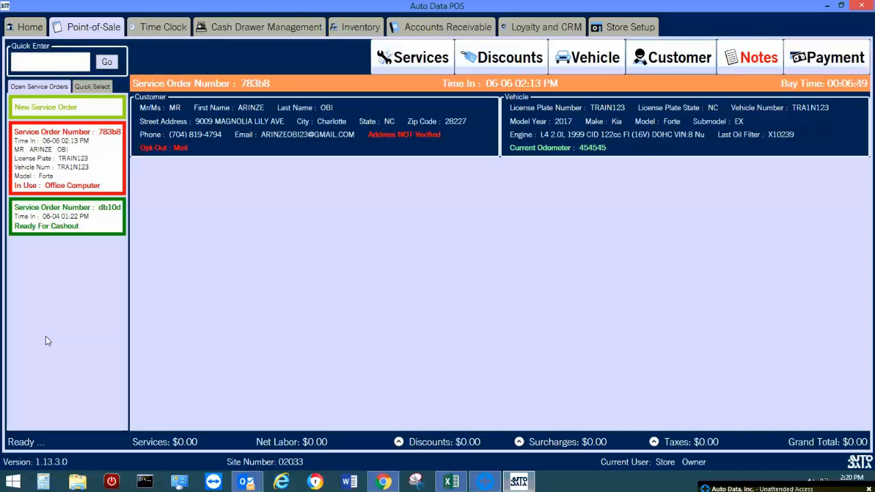
# - Switch to the open service order that is ready for cashout, and return to the Kia Forte's service order
pyautogui.click(80, 218)
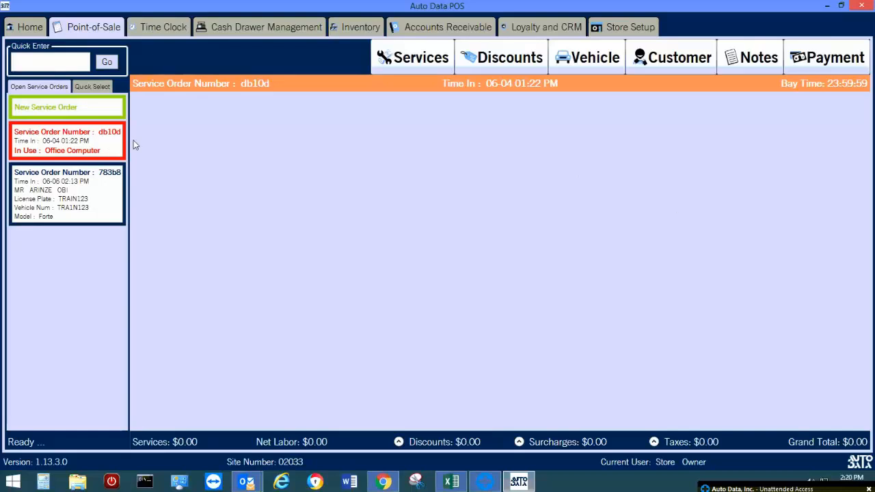
pyautogui.click(94, 193)
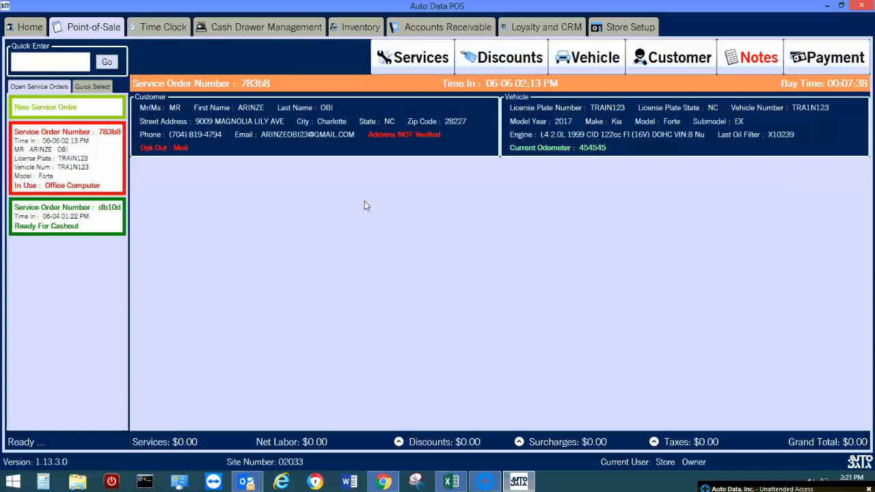
# - Open the service selection for the order and view the available business activity and service category filter options
pyautogui.click(427, 65)
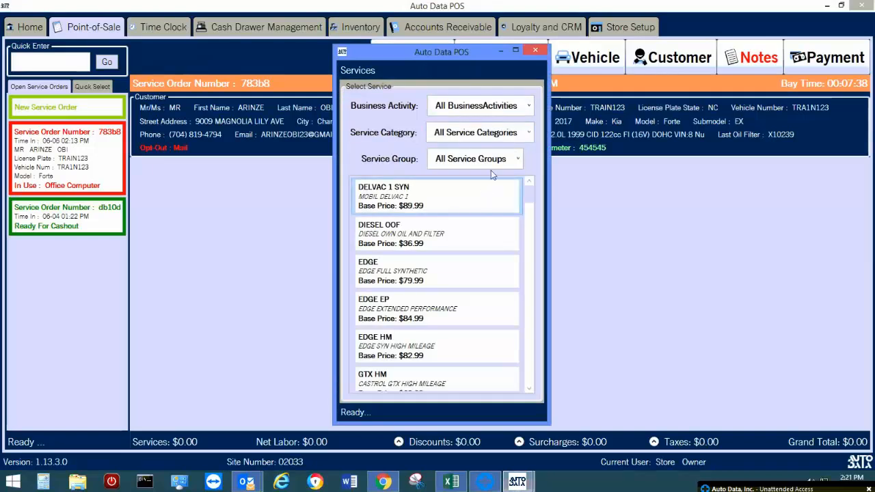
pyautogui.click(483, 112)
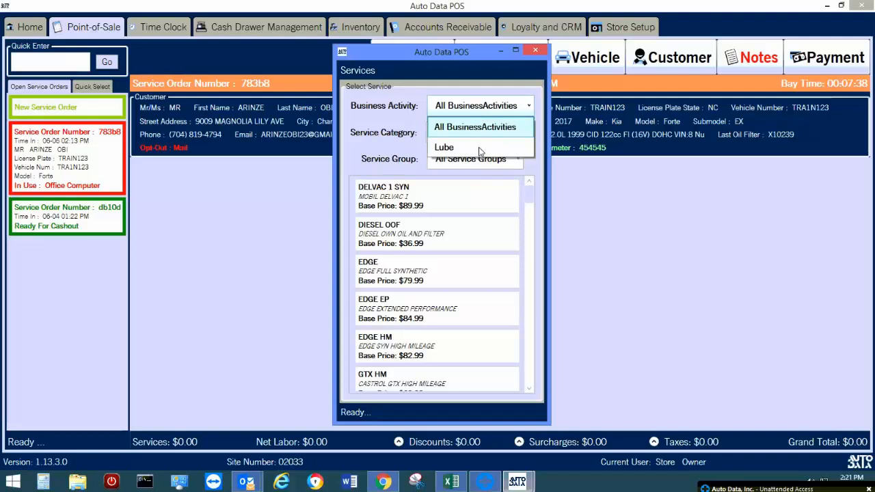
pyautogui.click(448, 104)
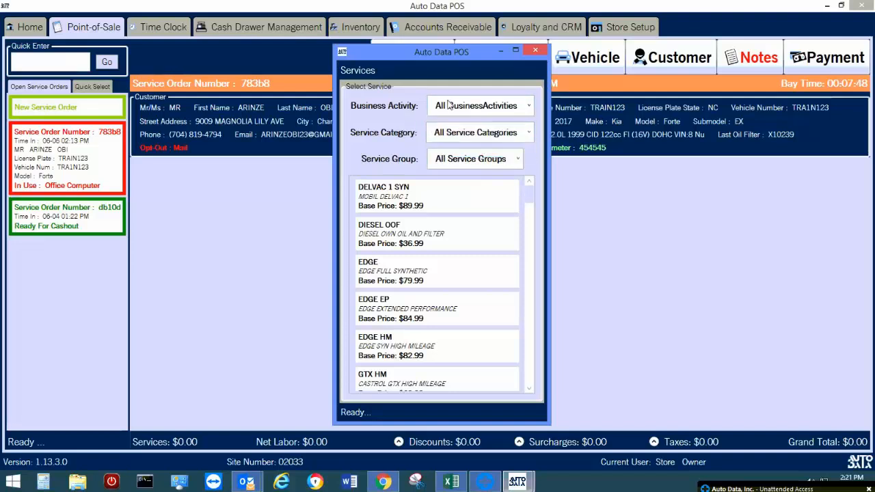
pyautogui.click(493, 135)
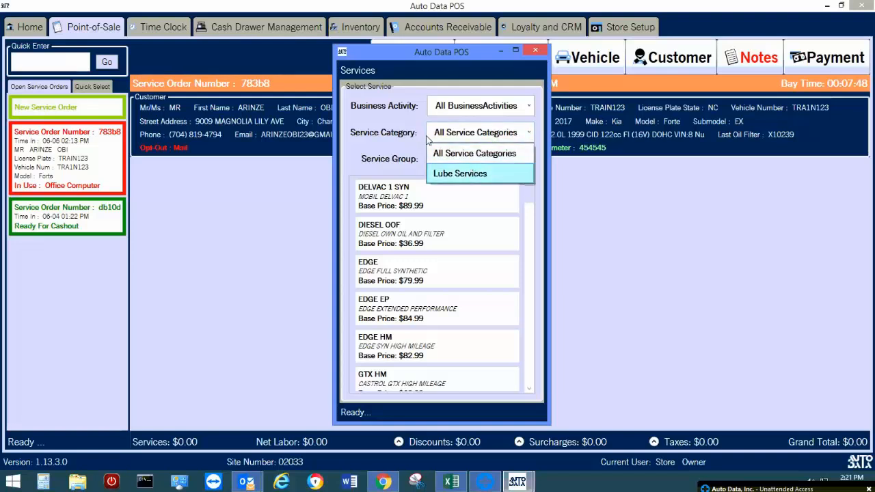
pyautogui.click(409, 131)
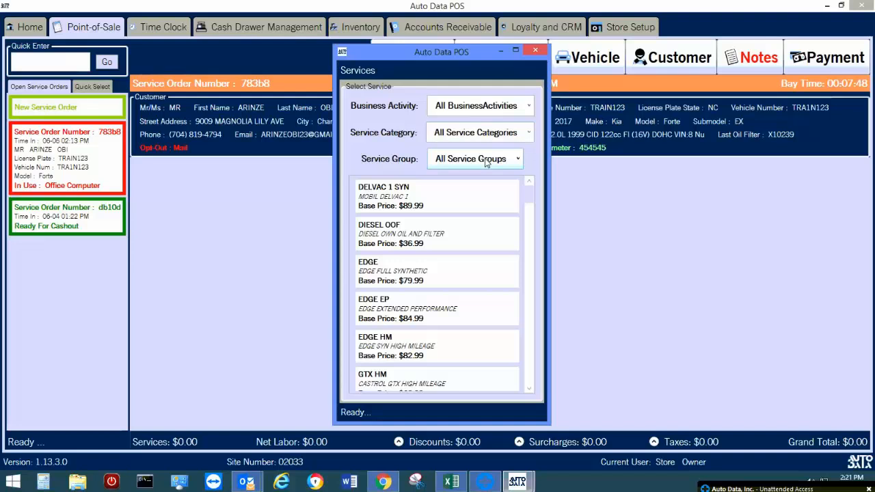
# - Filter the selectable services by the Full Service Oil Changes group
pyautogui.click(486, 161)
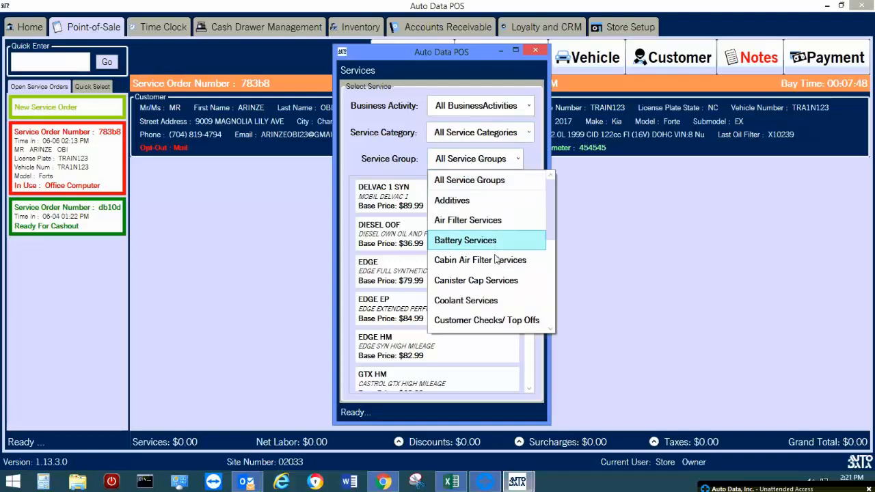
pyautogui.scroll(-1, 497, 260)
pyautogui.scroll(-3, 497, 260)
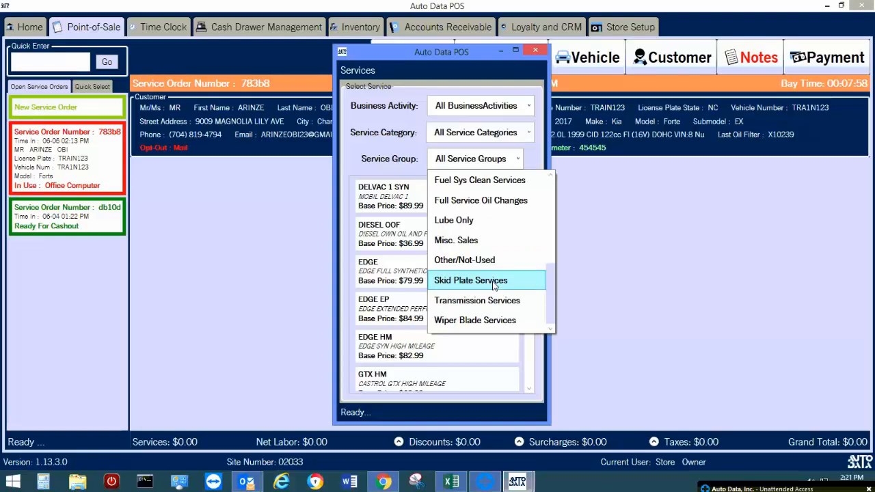
pyautogui.click(505, 203)
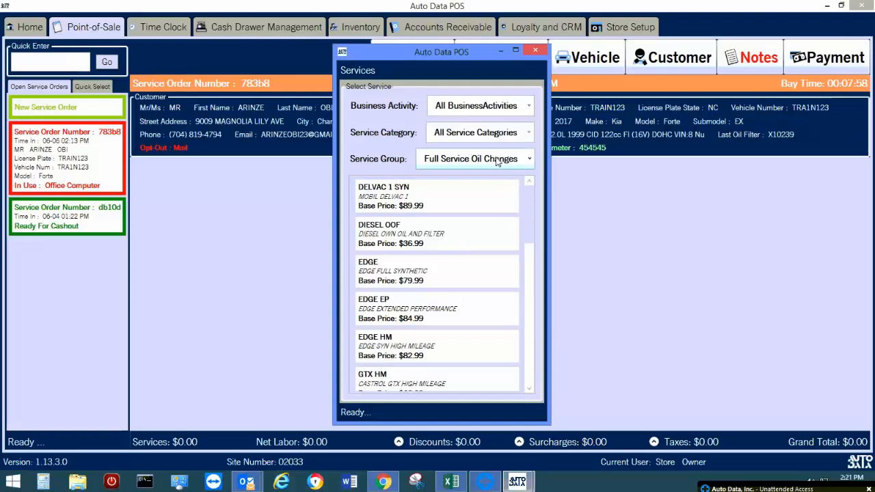
pyautogui.moveTo(532, 209)
pyautogui.mouseDown()
pyautogui.moveTo(542, 393)
pyautogui.moveTo(535, 199)
pyautogui.mouseUp()
# - Filter the services by the Air Filter Services group and add the Air Filter service with recommended part XA10481
pyautogui.click(518, 161)
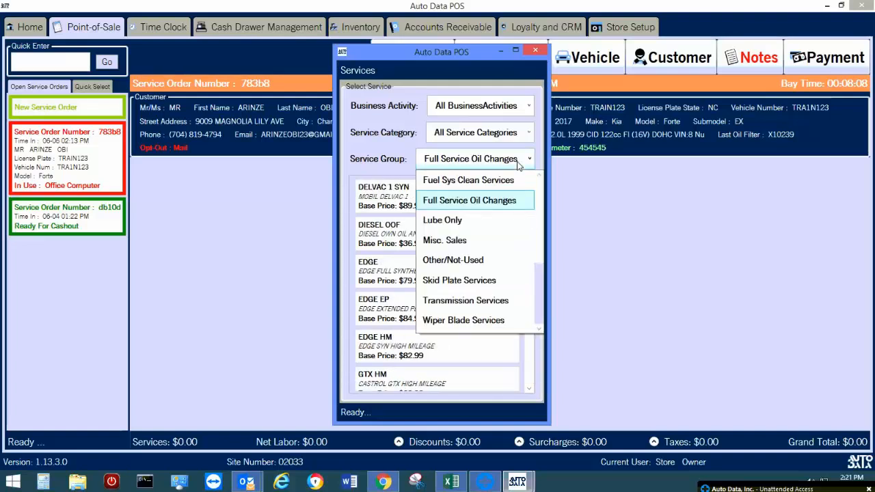
pyautogui.scroll(2, 480, 242)
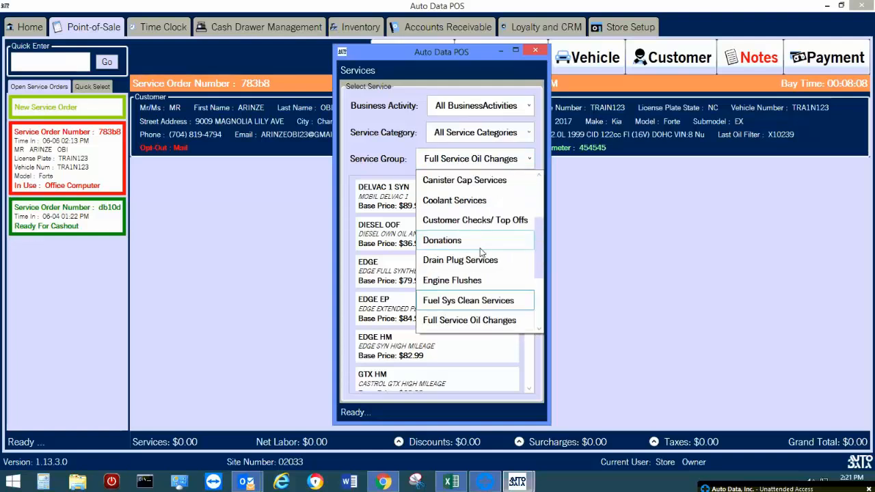
pyautogui.scroll(2, 473, 226)
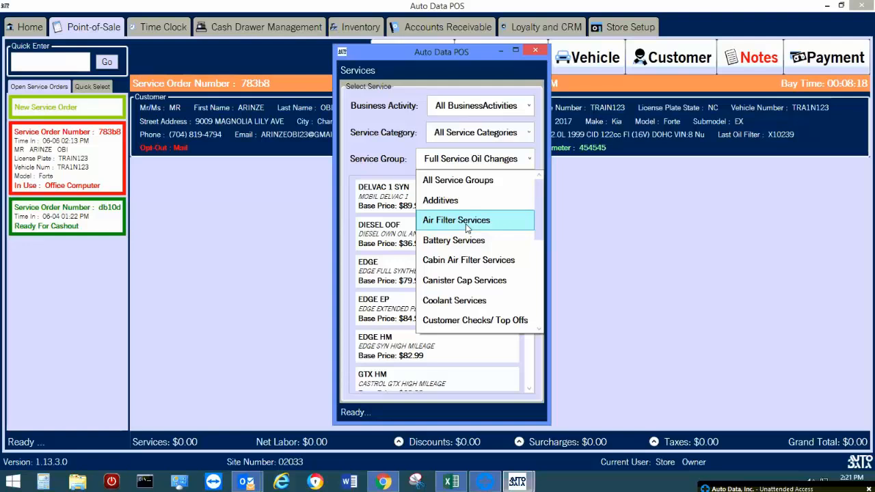
pyautogui.click(466, 224)
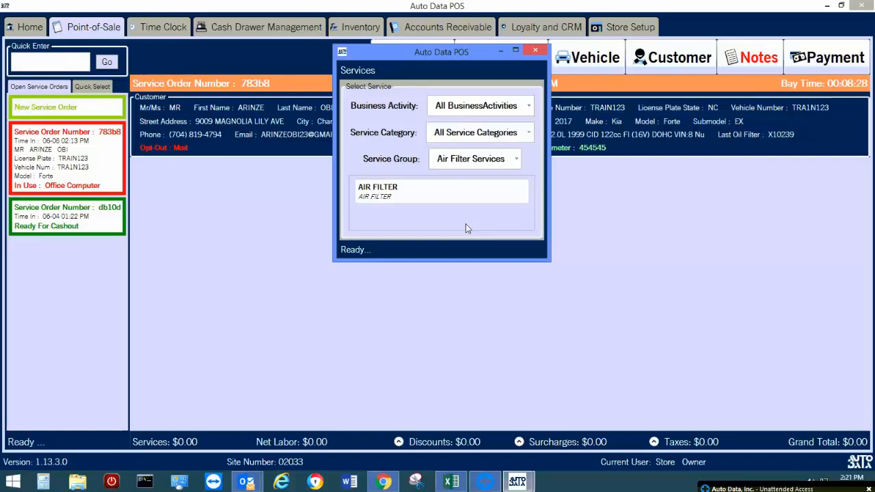
pyautogui.click(462, 155)
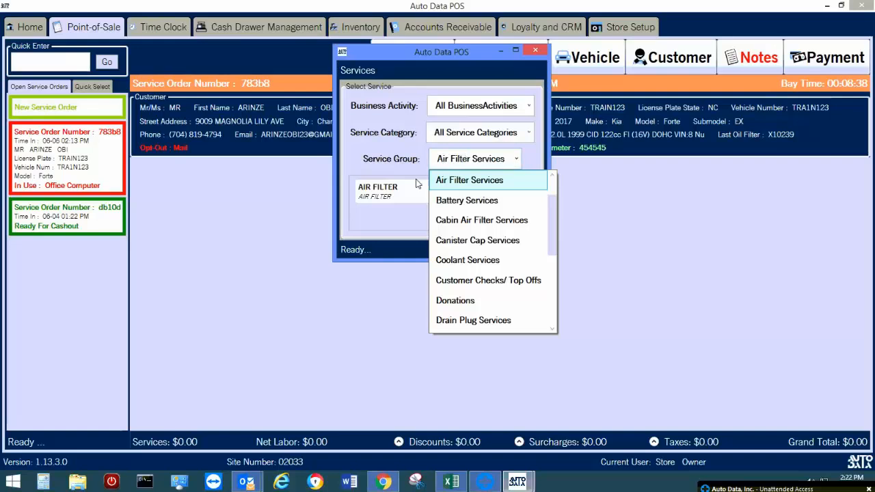
pyautogui.click(399, 195)
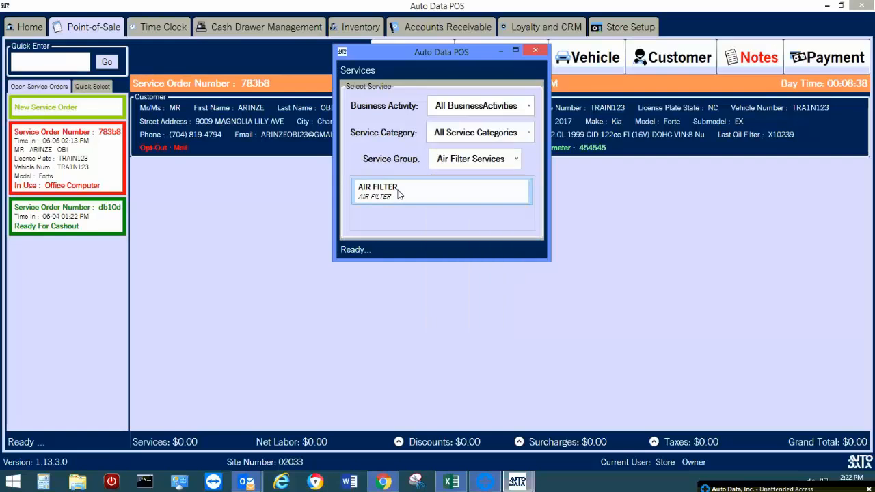
pyautogui.click(400, 193)
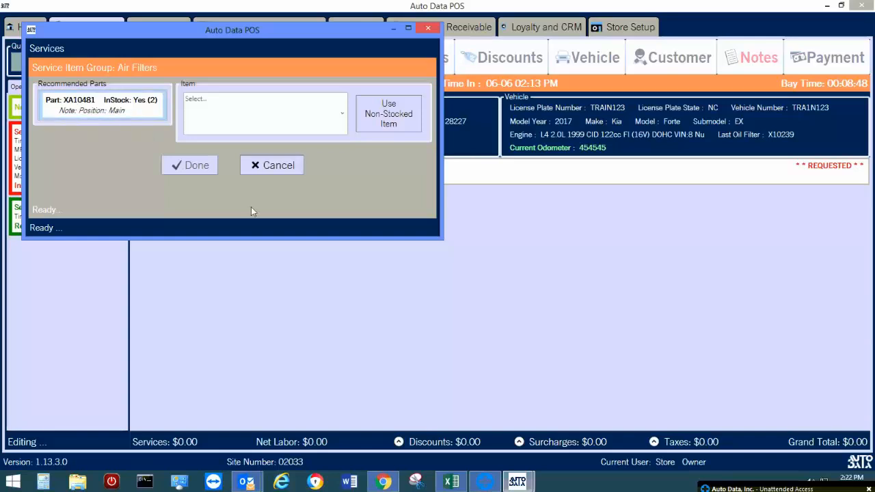
pyautogui.click(128, 109)
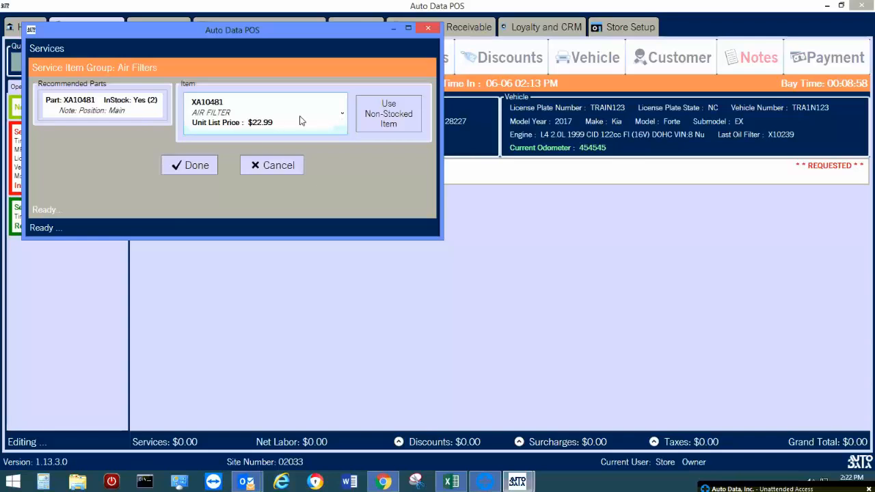
# - Browse the list of alternative air filter parts and their unit list prices, and close it without choosing another part
pyautogui.click(341, 113)
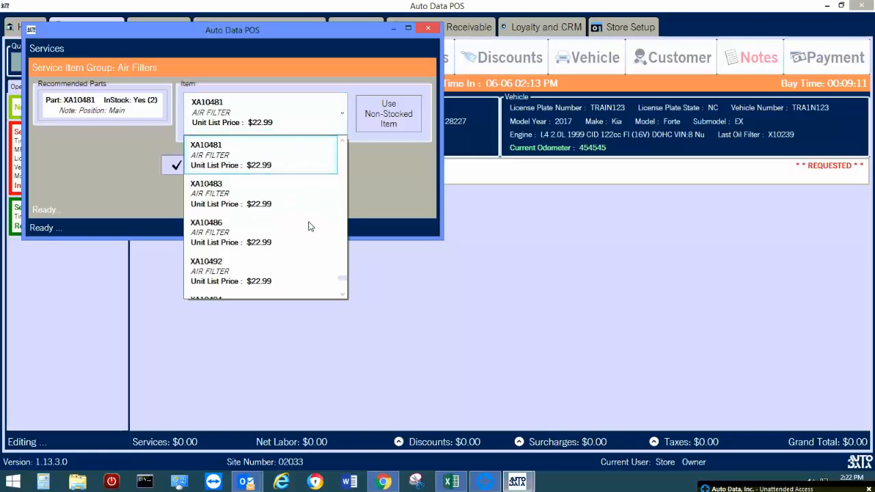
pyautogui.scroll(-1, 308, 253)
pyautogui.scroll(-2, 307, 260)
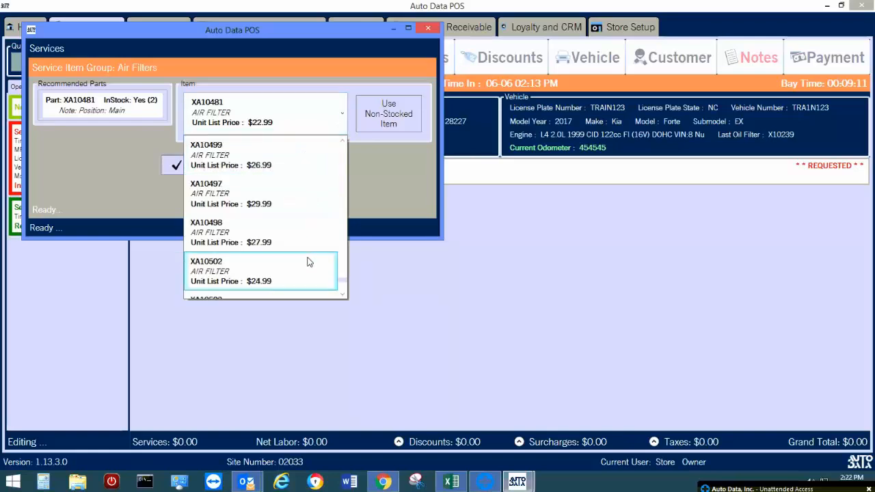
pyautogui.scroll(4, 307, 262)
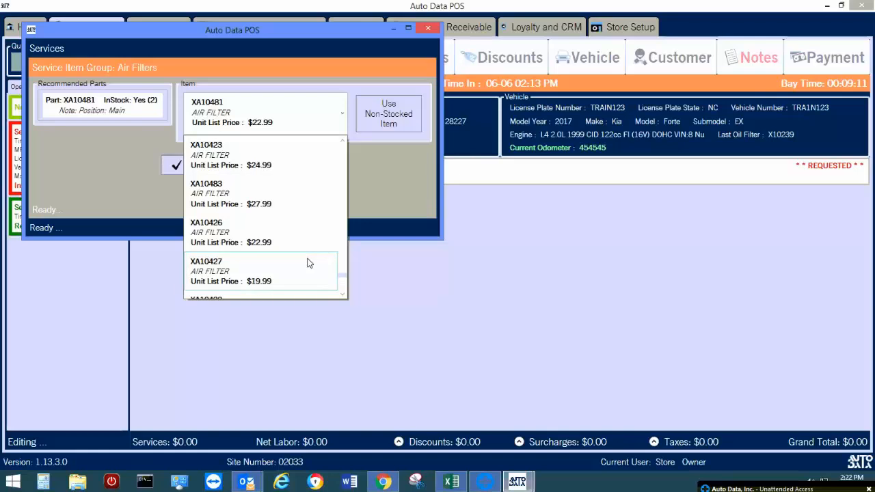
pyautogui.scroll(6, 306, 265)
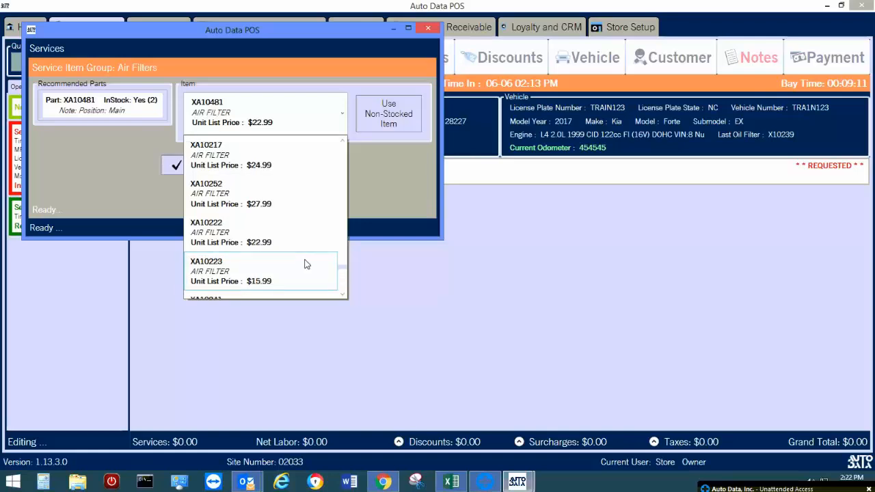
pyautogui.scroll(5, 307, 265)
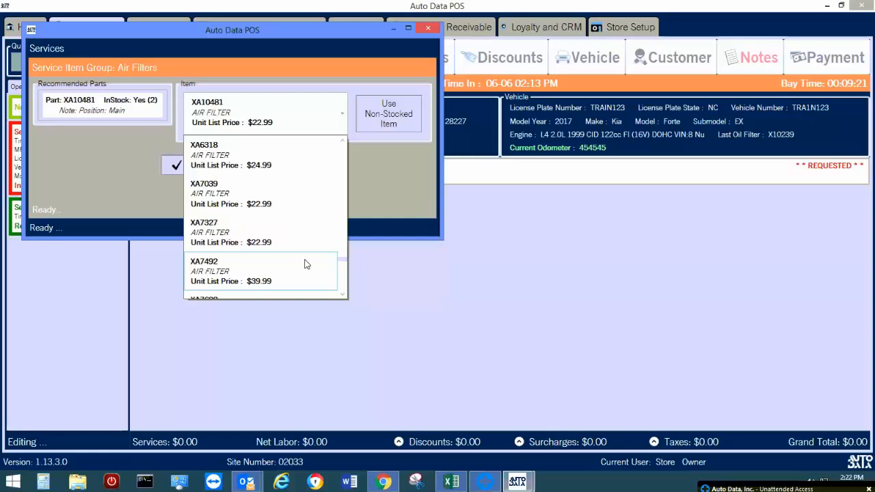
pyautogui.scroll(2, 306, 264)
pyautogui.click(381, 185)
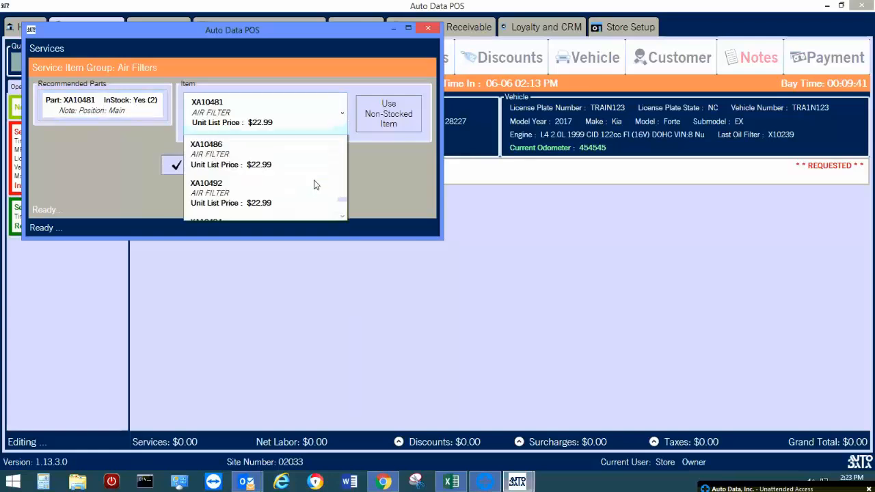
pyautogui.scroll(-2, 315, 182)
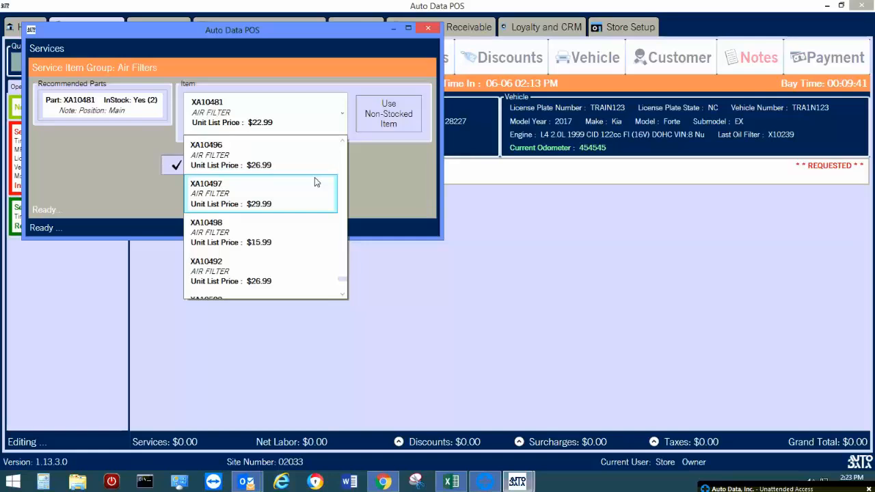
pyautogui.click(366, 168)
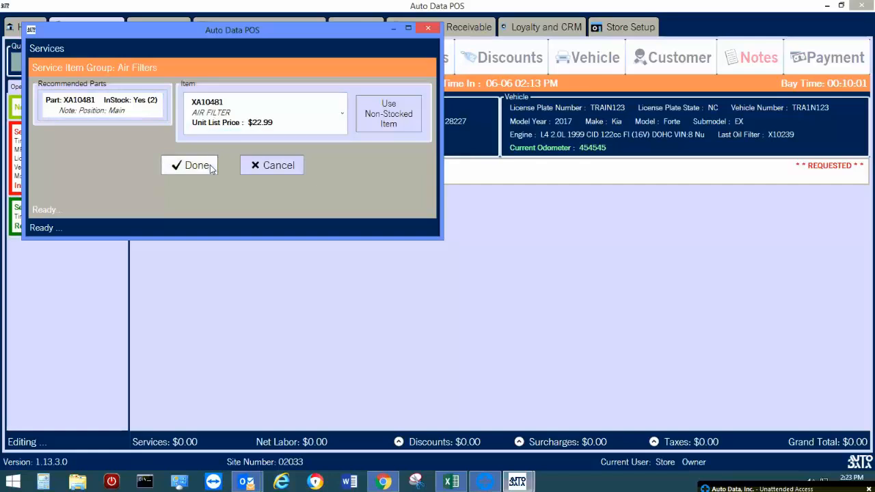
# - Accept the chosen air filter part and assign the clocked-in employee as the service's salesperson
pyautogui.click(177, 166)
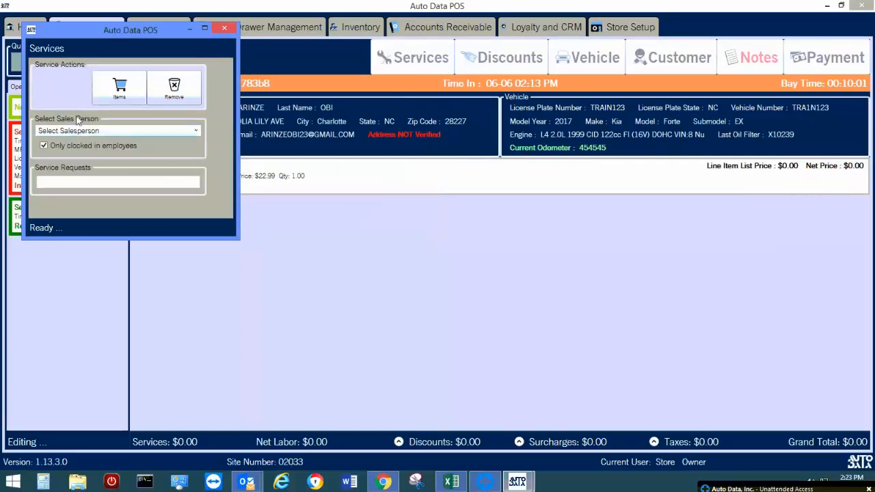
pyautogui.click(108, 131)
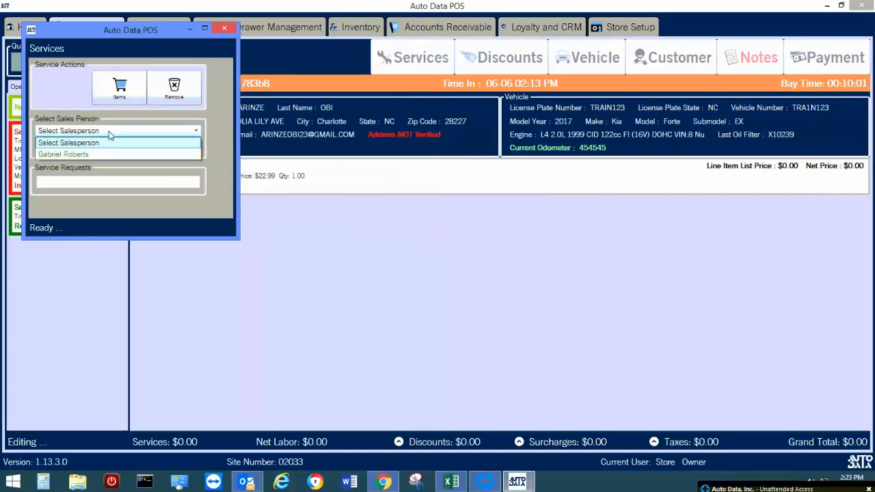
pyautogui.click(114, 154)
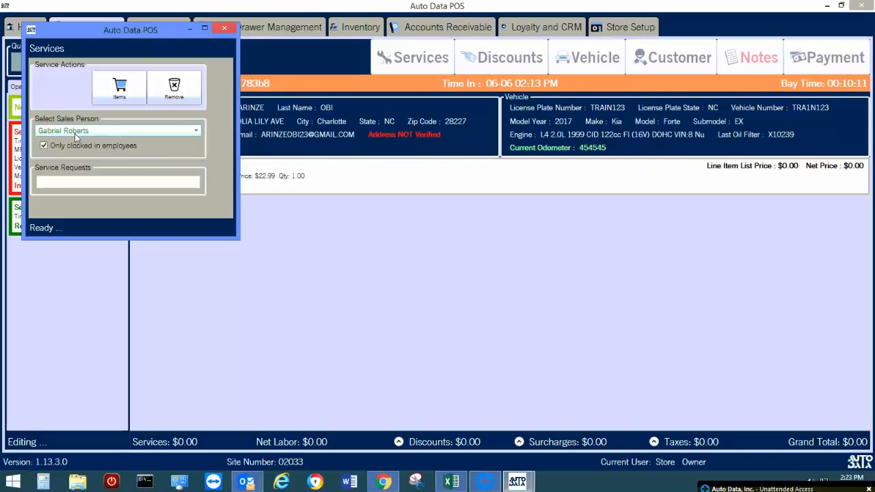
# - Check the salesperson list without the clocked-in employees restriction, turn the restriction back on, and close the air filter service's details
pyautogui.click(56, 149)
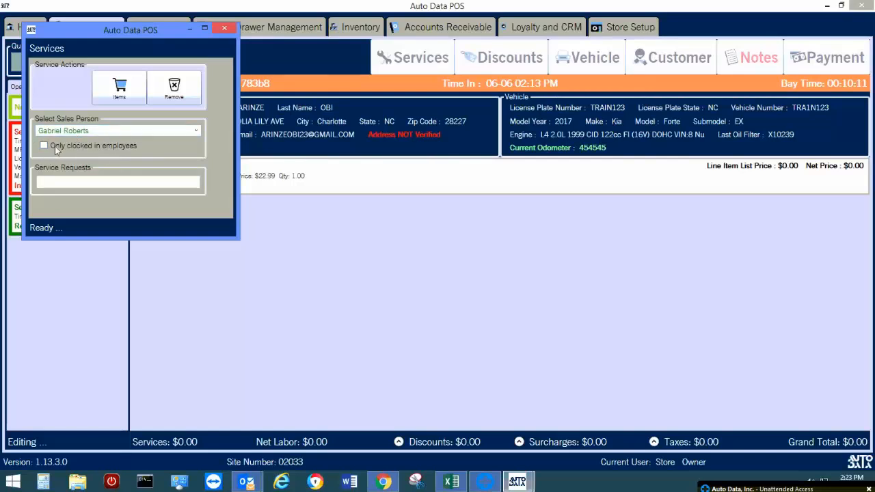
pyautogui.click(159, 132)
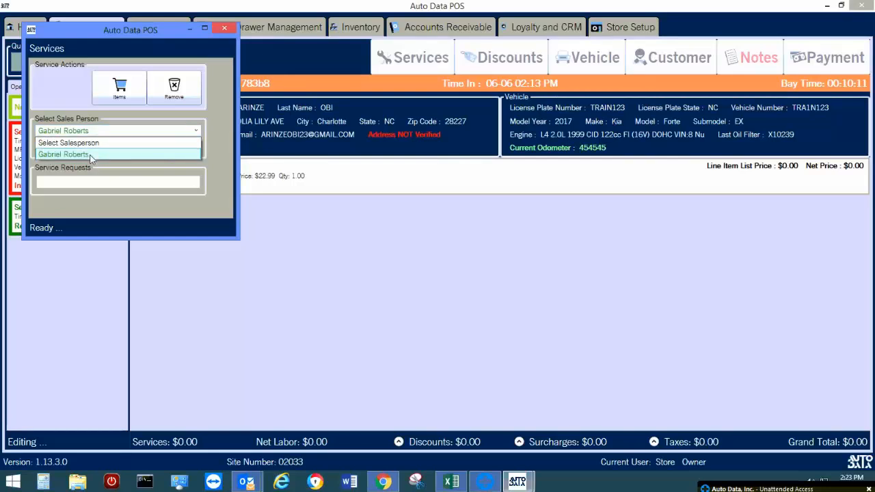
pyautogui.click(90, 155)
pyautogui.click(44, 146)
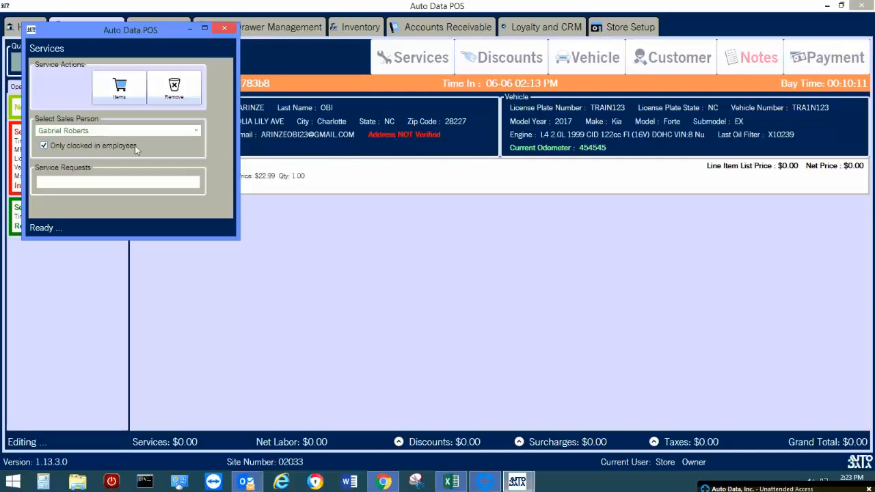
pyautogui.click(101, 184)
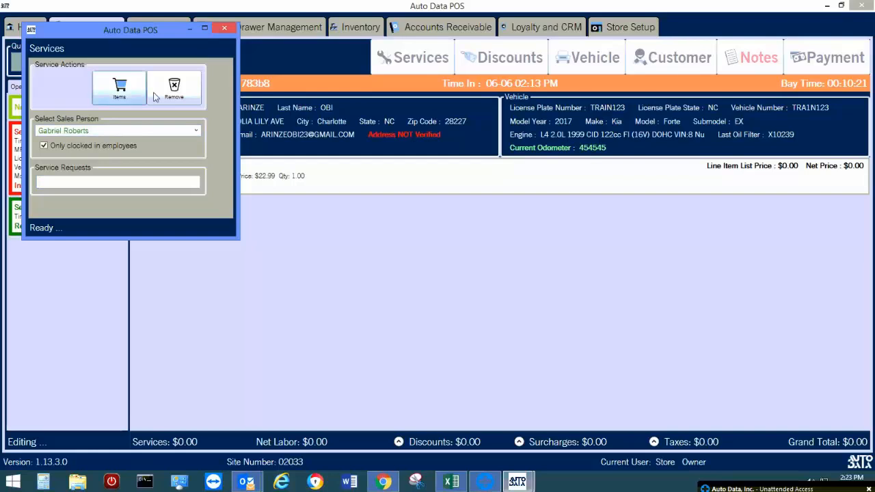
pyautogui.click(224, 27)
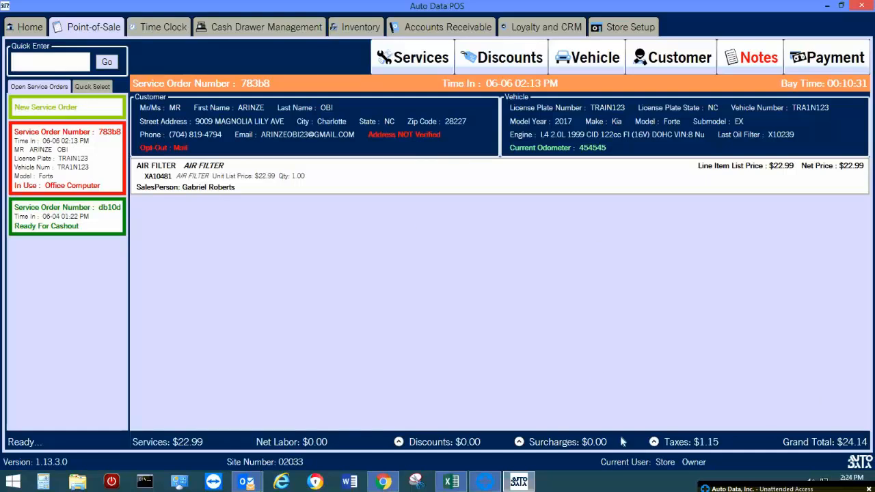
# - View the service selection and the list of available discounts for the order, closing each without choosing anything
pyautogui.click(402, 62)
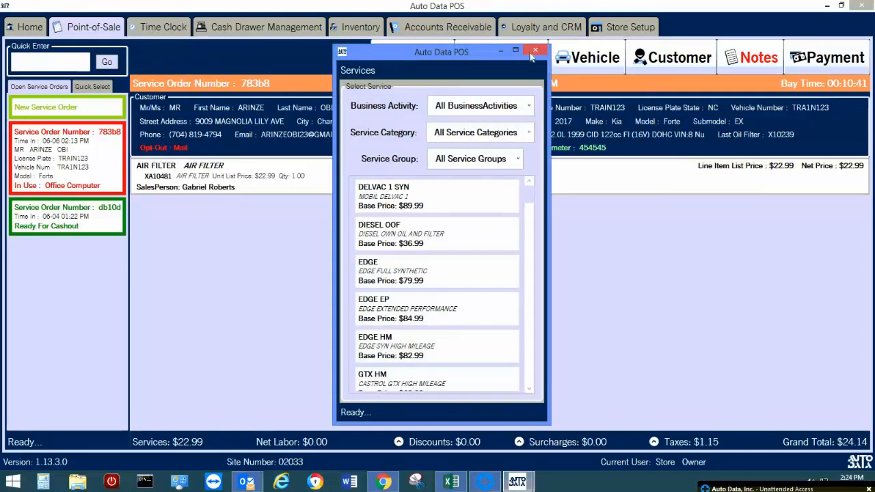
pyautogui.click(535, 50)
pyautogui.click(474, 62)
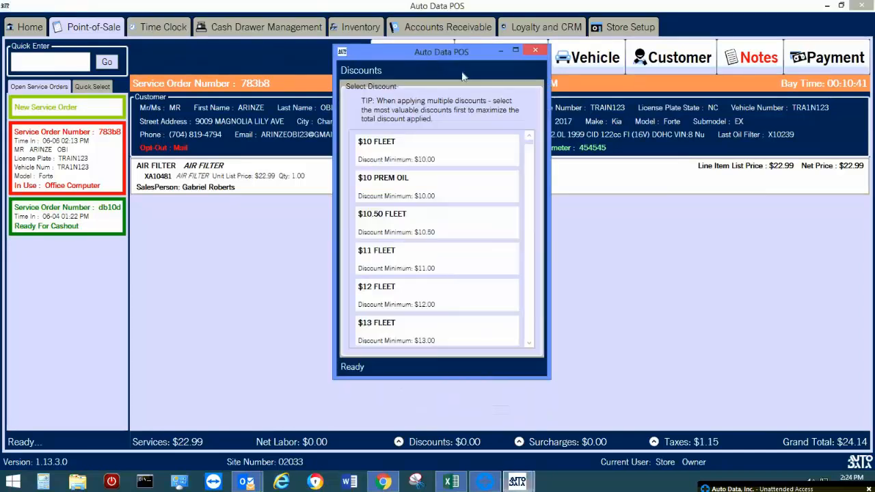
pyautogui.click(537, 53)
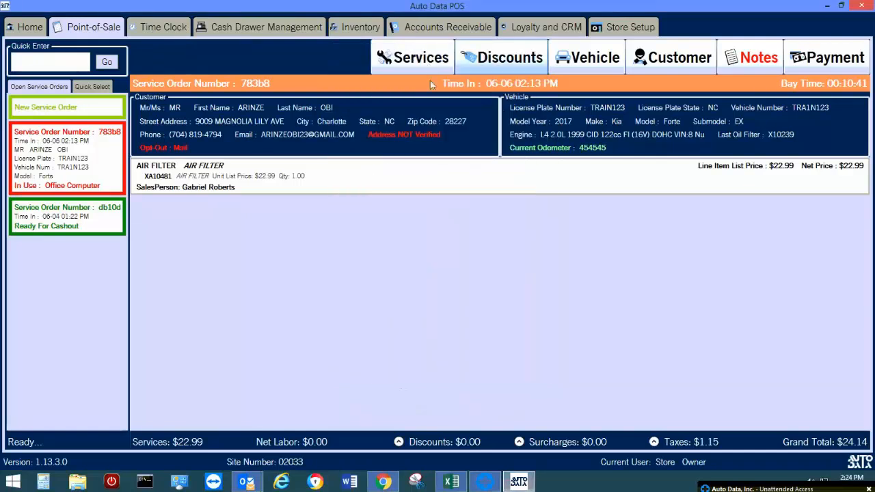
# - Add the CABIN FILTER service from the Cabin Air Filter Services group to the order
pyautogui.click(429, 60)
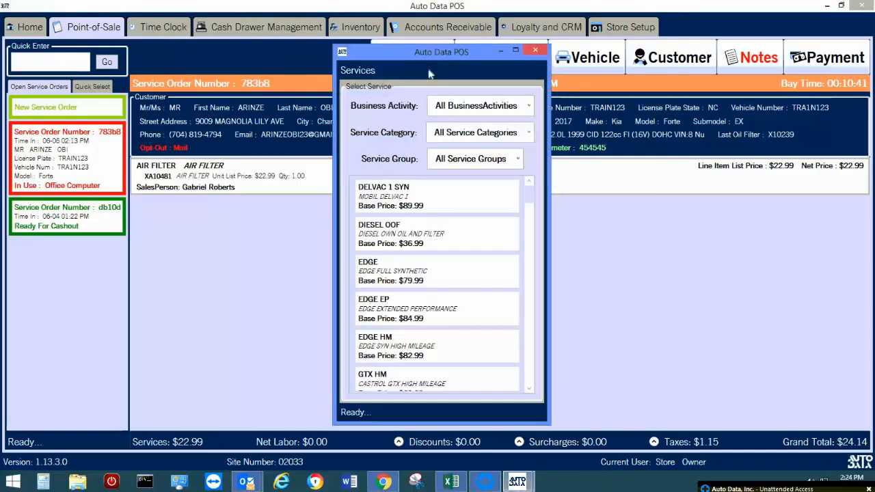
pyautogui.click(456, 159)
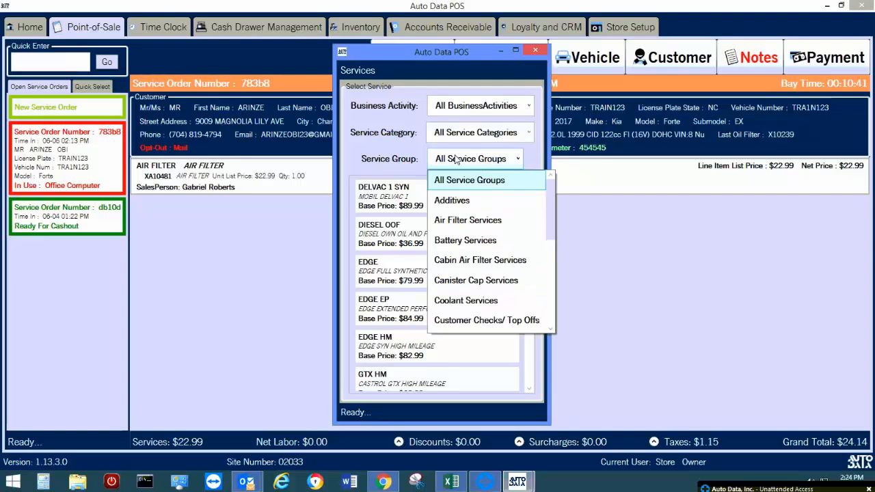
pyautogui.click(476, 260)
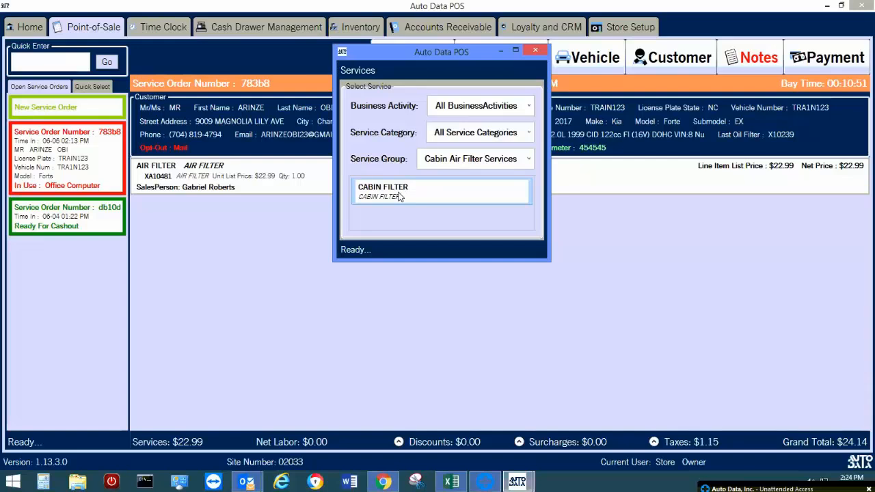
pyautogui.click(400, 197)
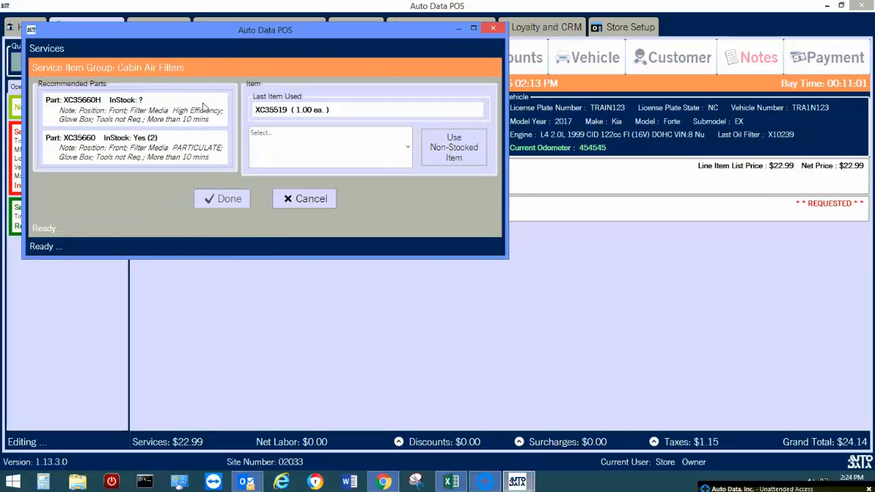
# - Choose the recommended cabin air filter part XC35660 for the service and accept it
pyautogui.click(170, 151)
pyautogui.click(170, 101)
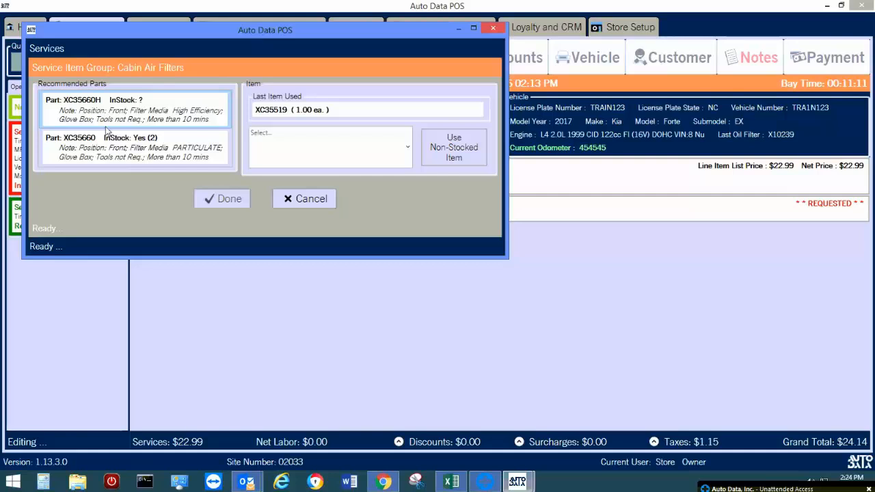
pyautogui.click(116, 159)
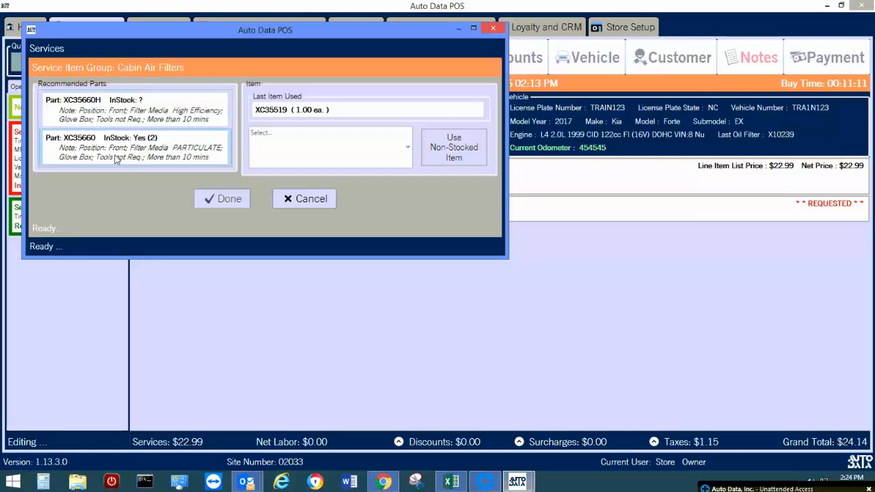
pyautogui.doubleClick(154, 150)
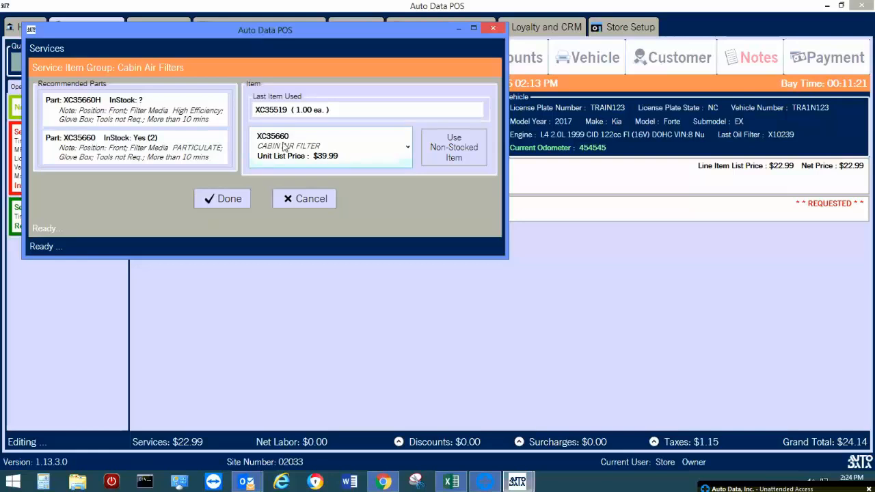
pyautogui.click(239, 200)
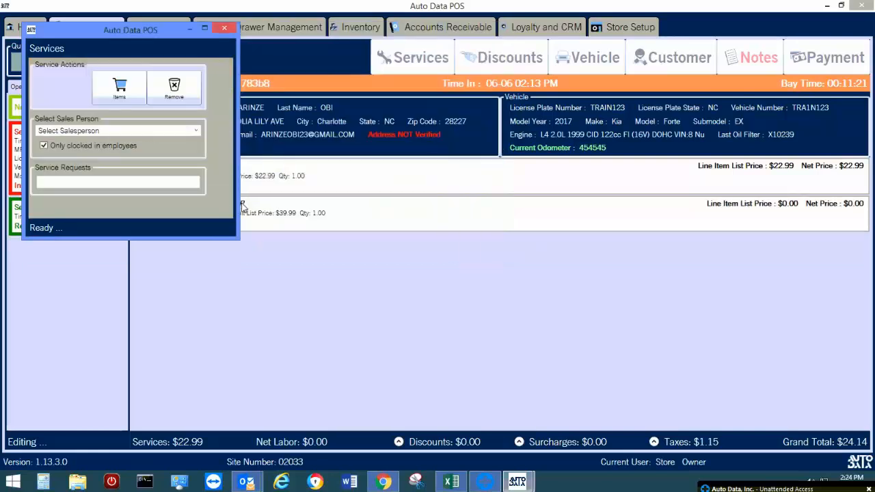
# - Assign the clocked-in employee as the cabin filter service's salesperson and close the service's details
pyautogui.click(97, 130)
pyautogui.click(133, 154)
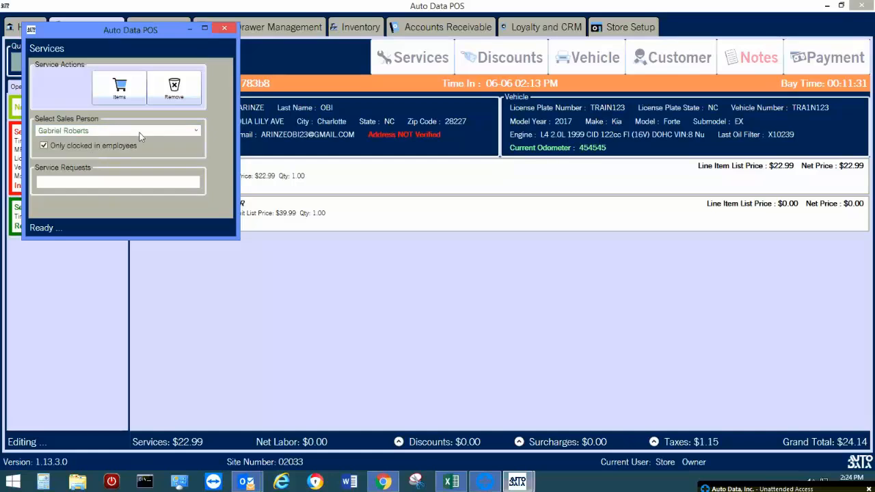
pyautogui.click(226, 31)
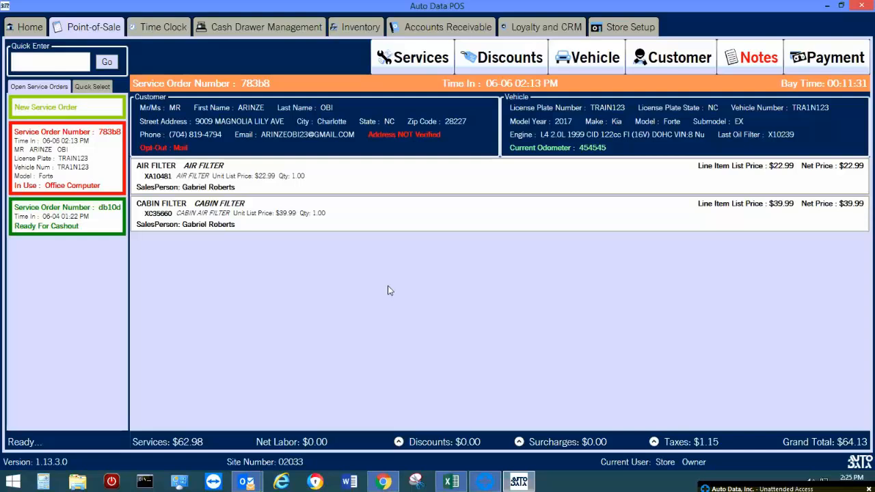
# - Add the EDGE HM oil change from the Full Service Oil Changes group to the order
pyautogui.click(432, 71)
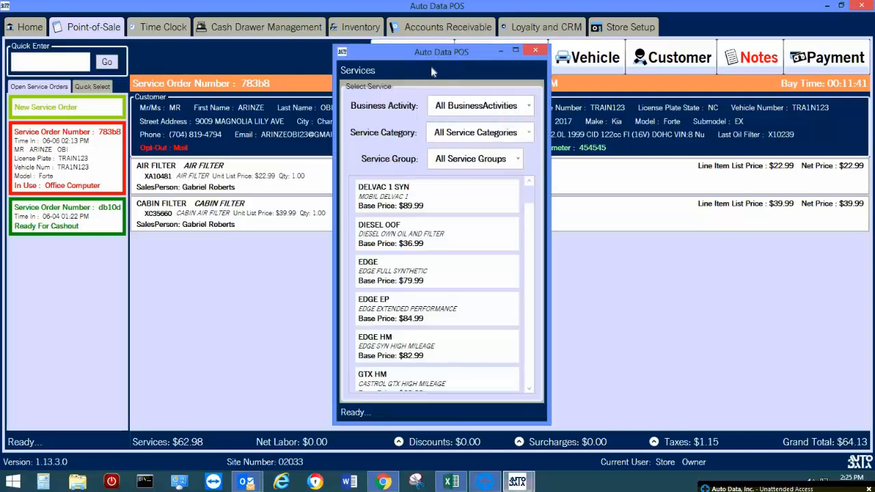
pyautogui.click(501, 160)
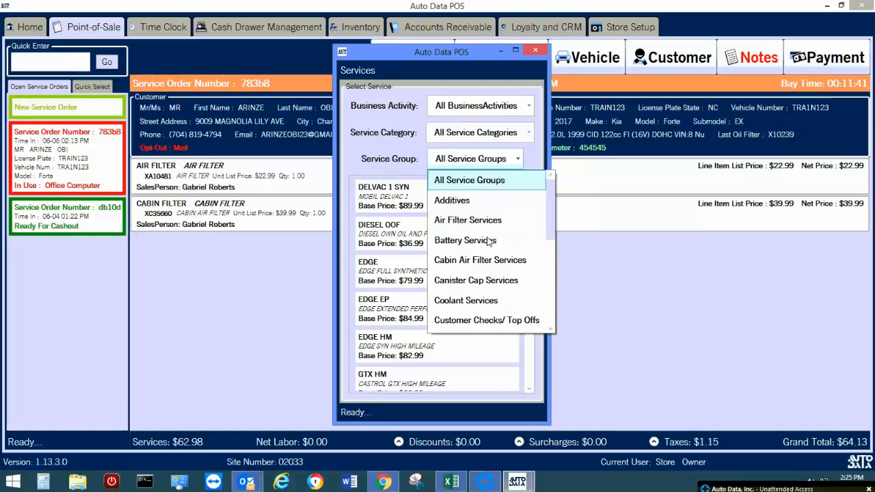
pyautogui.scroll(-1, 484, 273)
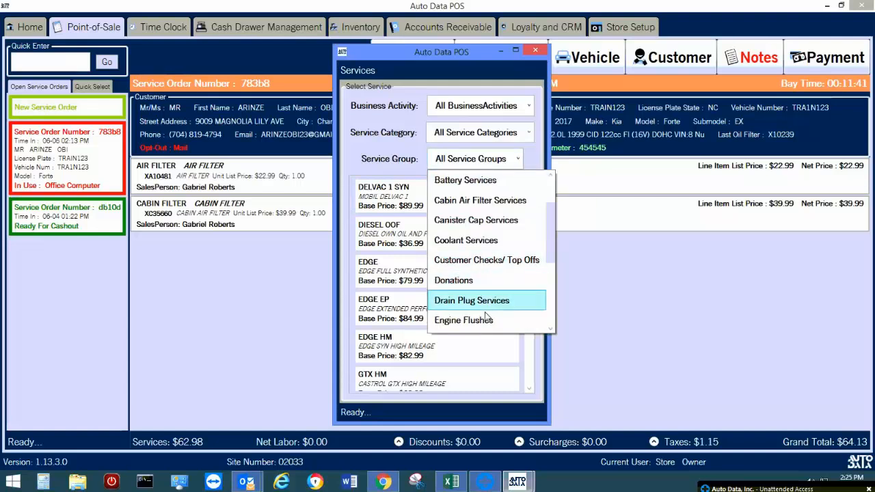
pyautogui.scroll(-1, 488, 304)
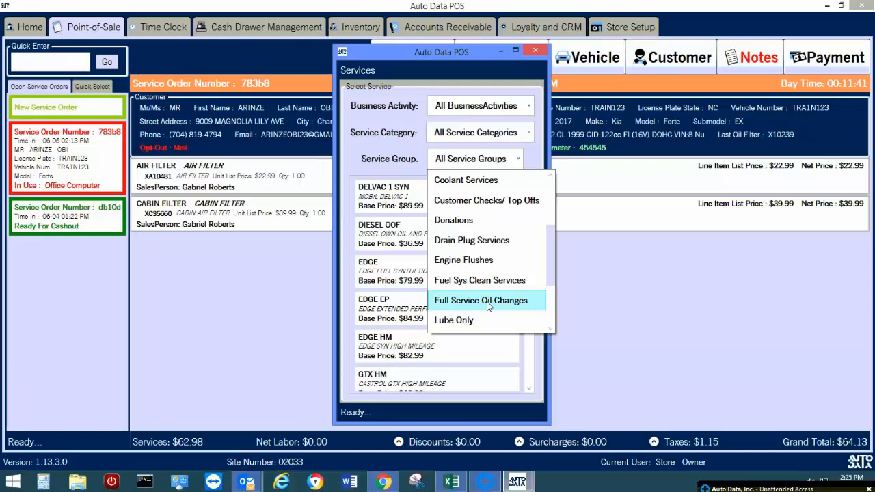
pyautogui.click(488, 301)
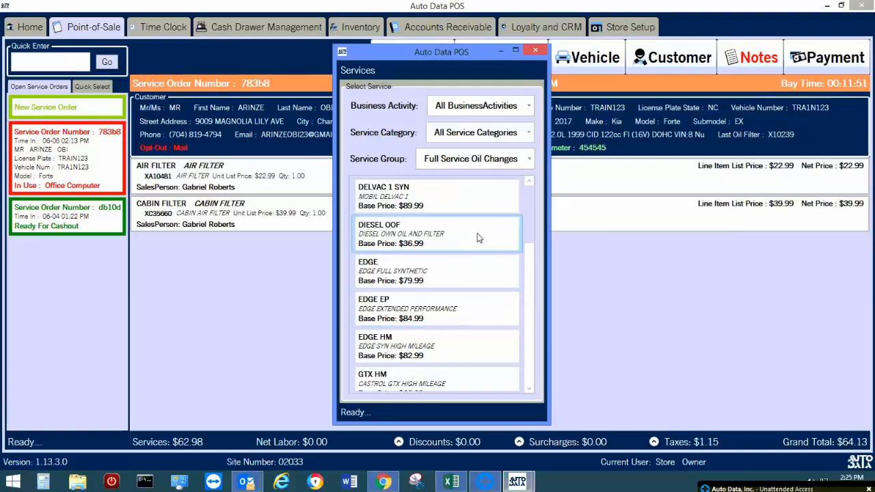
pyautogui.scroll(-3, 477, 236)
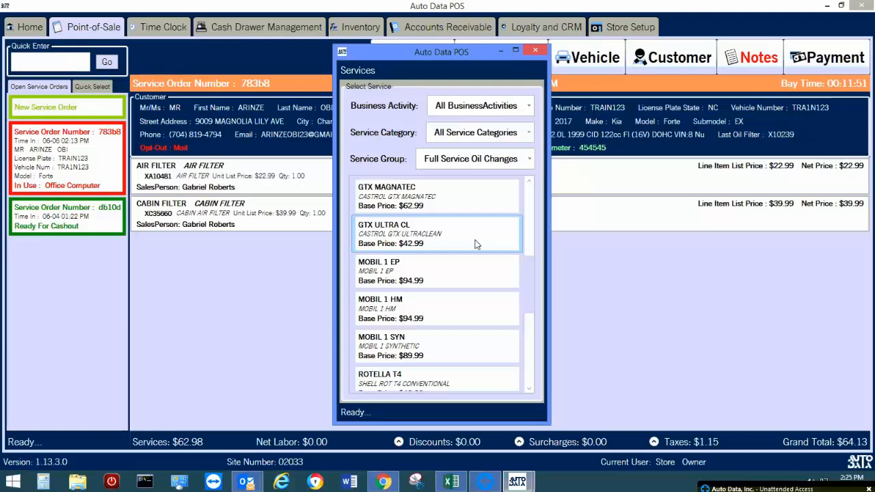
pyautogui.press('Down')
pyautogui.press('Down')
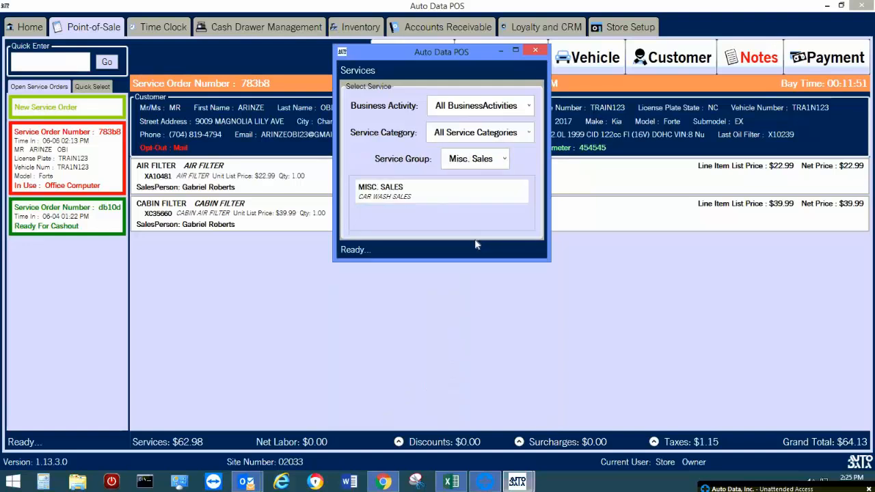
pyautogui.click(478, 161)
pyautogui.click(489, 205)
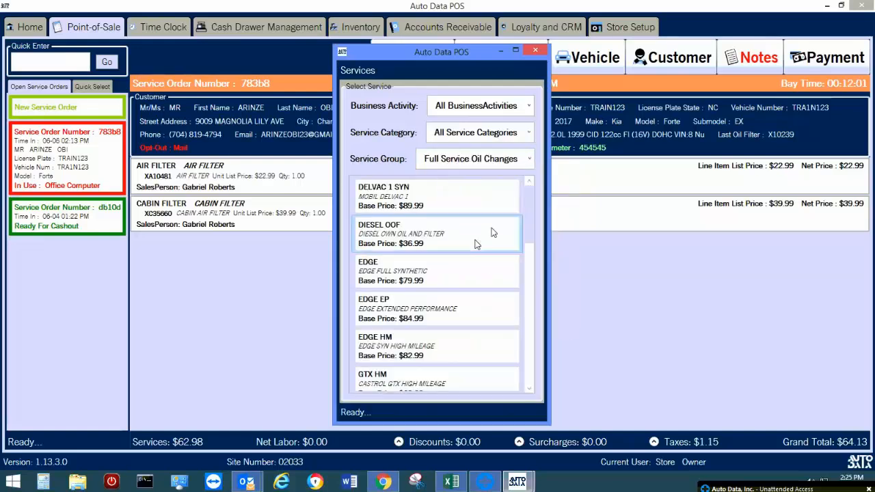
pyautogui.click(469, 350)
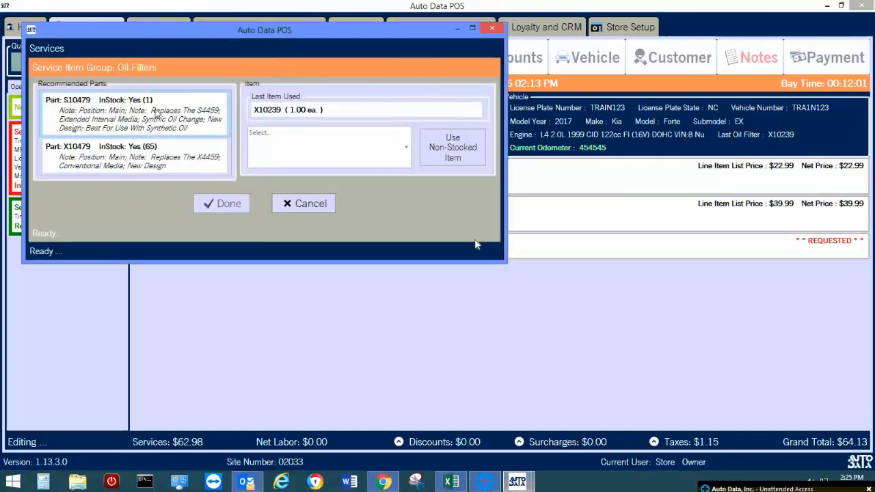
# - Choose oil filter S10479 and oil EDGHM5W20QT with a quantity of 5.00 for the EDGE HM service
pyautogui.click(164, 100)
pyautogui.click(229, 208)
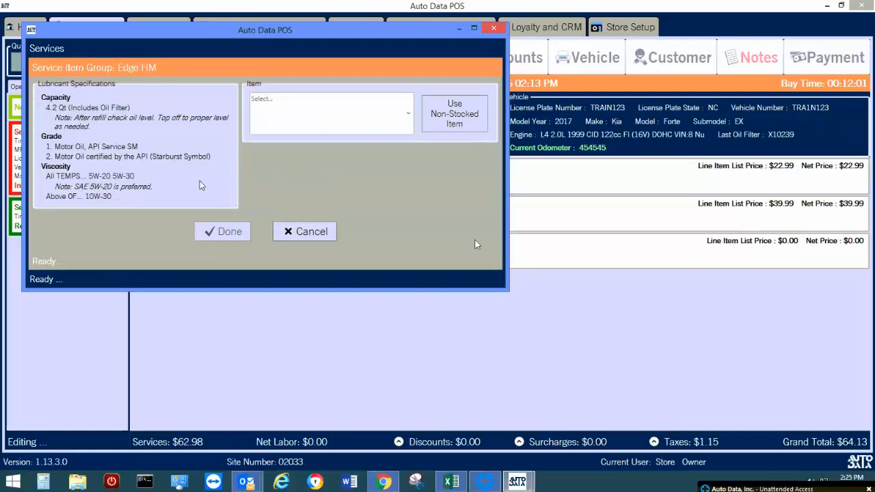
pyautogui.click(309, 121)
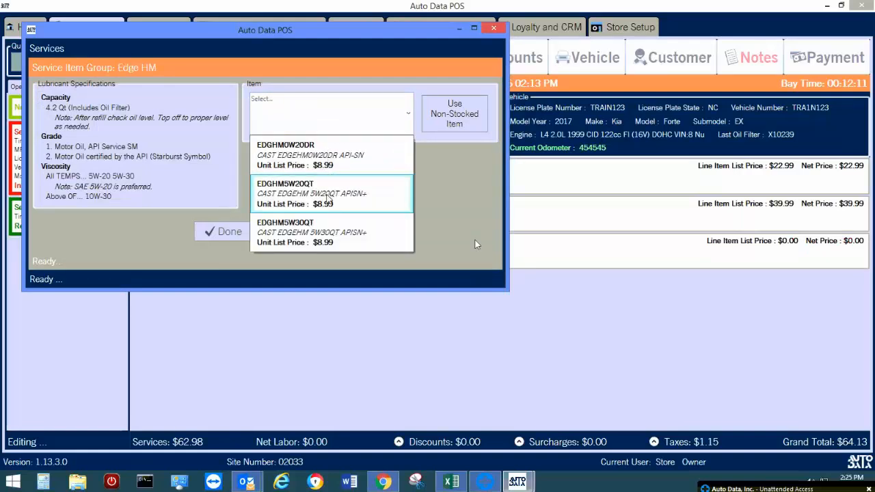
pyautogui.click(328, 199)
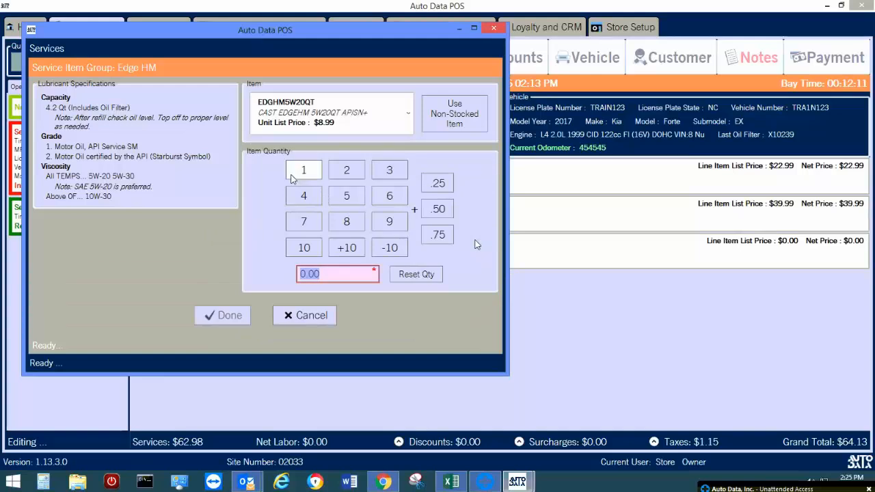
pyautogui.click(300, 172)
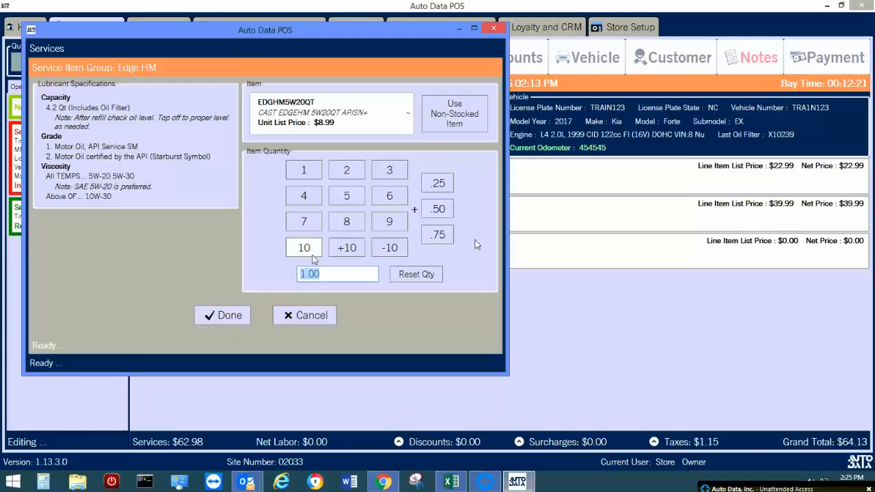
pyautogui.click(405, 277)
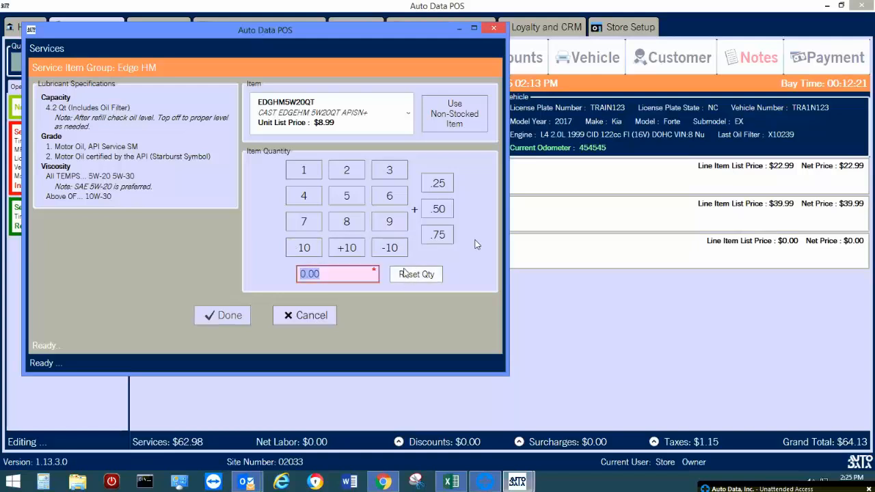
pyautogui.click(363, 195)
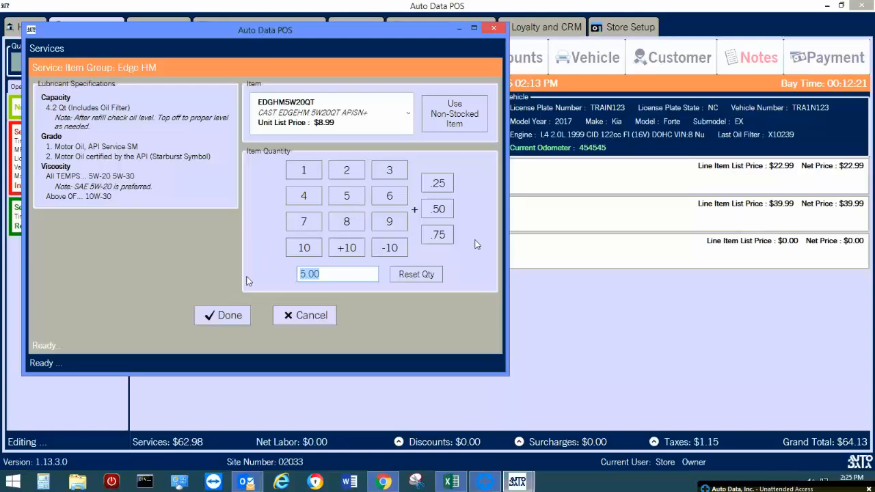
pyautogui.click(215, 316)
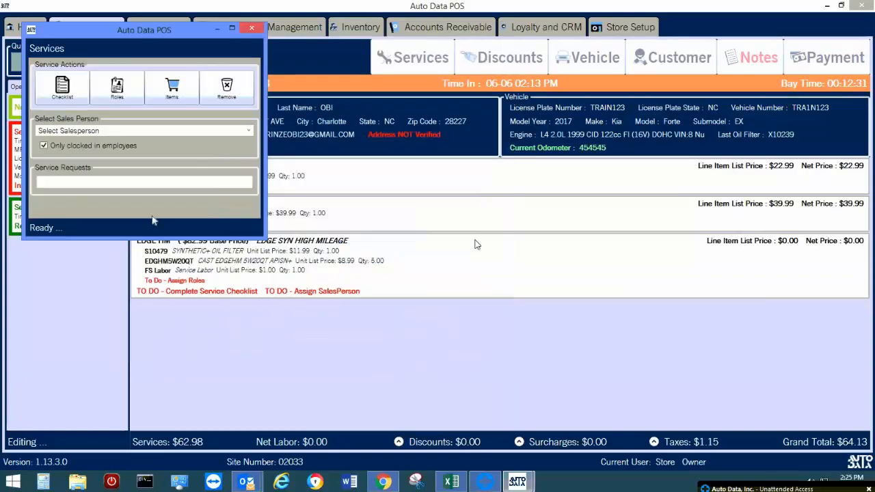
# - Assign the clocked-in employee as the EDGE HM service's salesperson and close the service's details
pyautogui.click(188, 134)
pyautogui.click(184, 148)
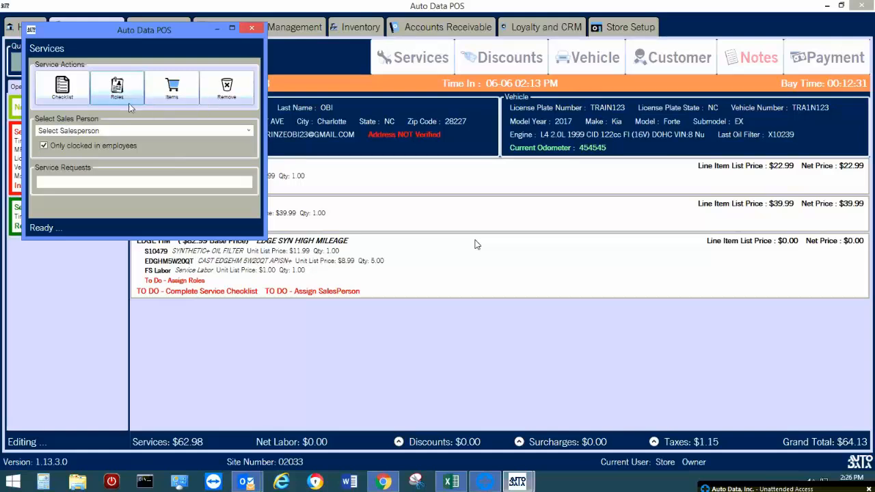
pyautogui.click(133, 183)
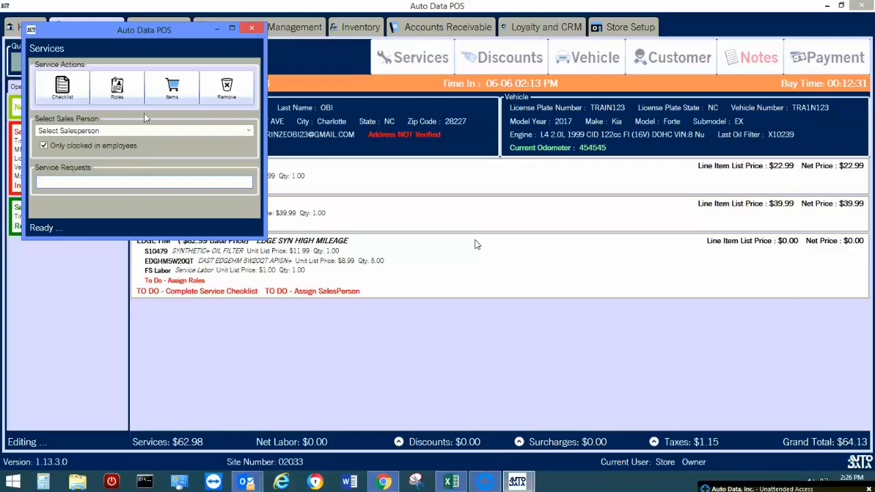
pyautogui.click(171, 89)
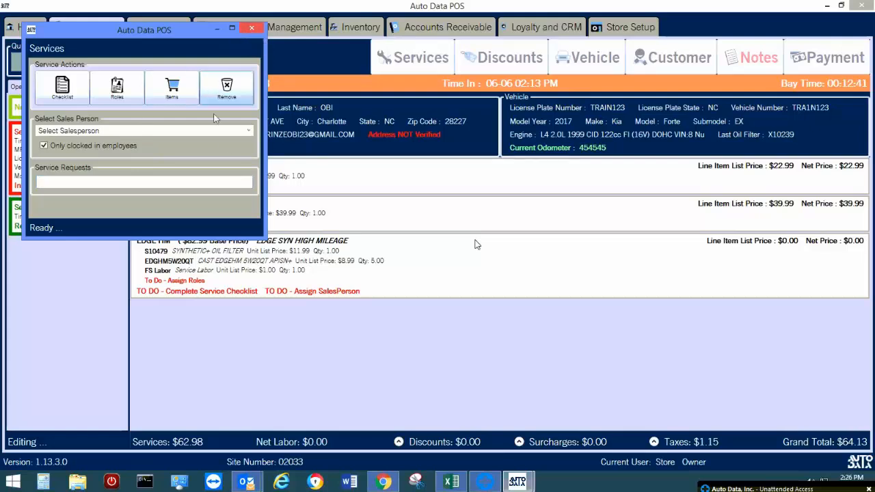
pyautogui.click(229, 132)
pyautogui.click(226, 154)
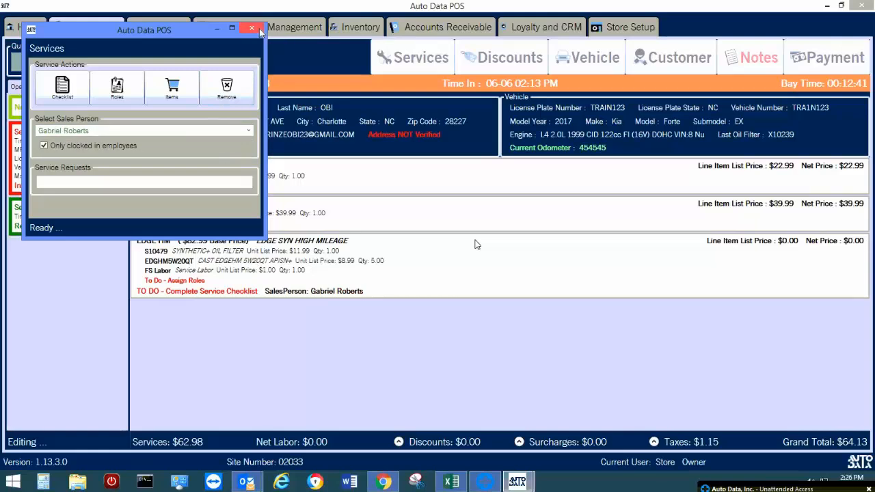
pyautogui.click(260, 30)
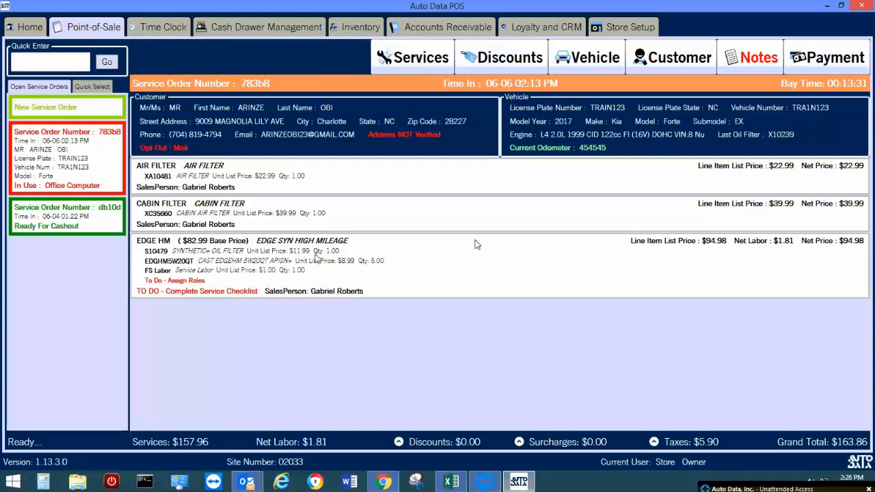
# - Assign the clocked-in employee to the Courtesy, Lower, Safety and Upper labor roles of the EDGE HM service
pyautogui.click(209, 293)
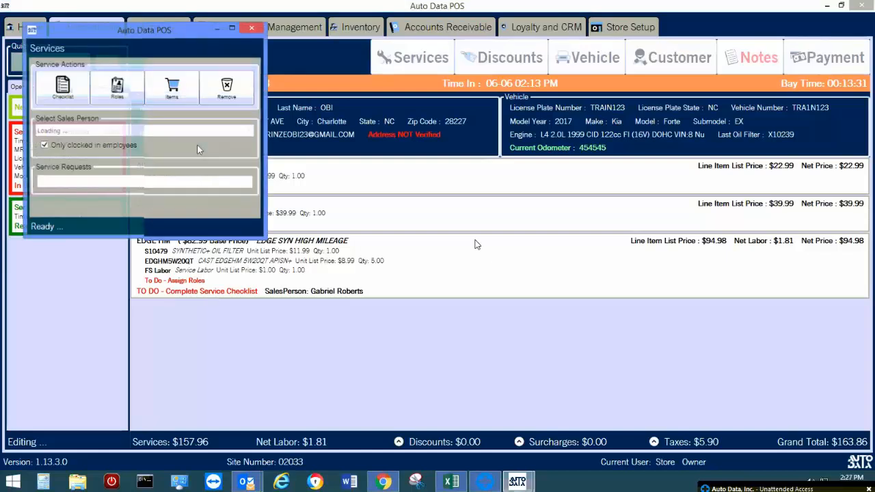
pyautogui.click(116, 87)
pyautogui.click(526, 105)
pyautogui.click(518, 131)
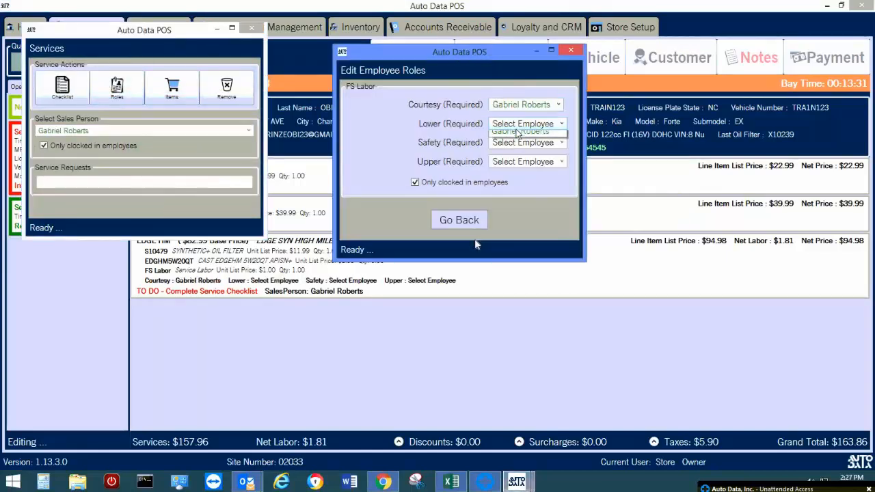
pyautogui.click(518, 149)
pyautogui.click(506, 142)
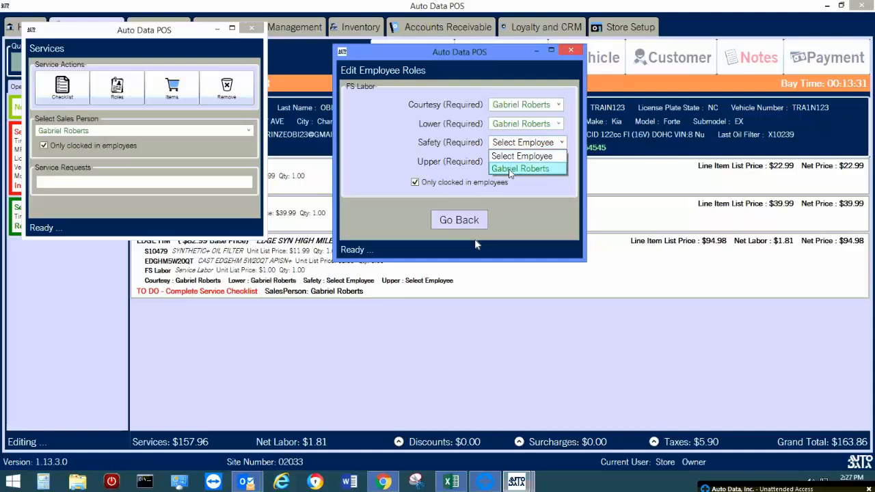
pyautogui.click(509, 171)
pyautogui.click(513, 162)
pyautogui.click(509, 183)
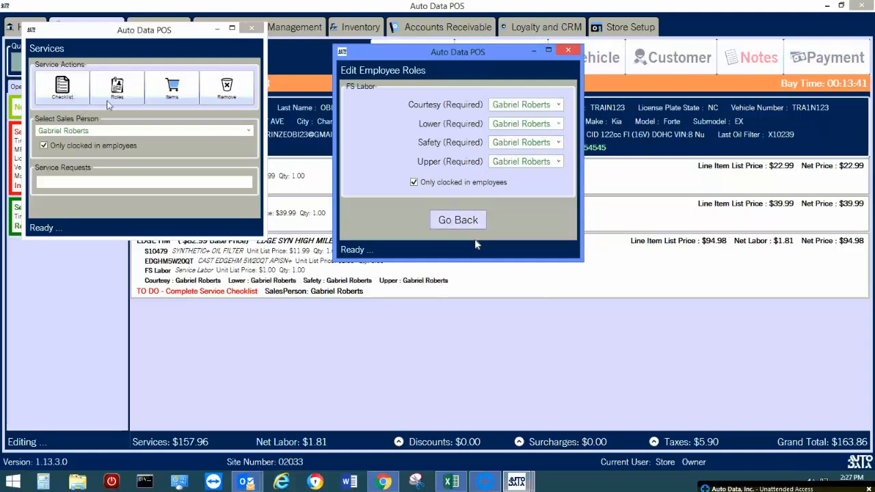
# - In the EDGE HM service checklist, mark Drain Plug and Air Filter as Replaced and Cabin Air as Rec Replace
pyautogui.click(452, 226)
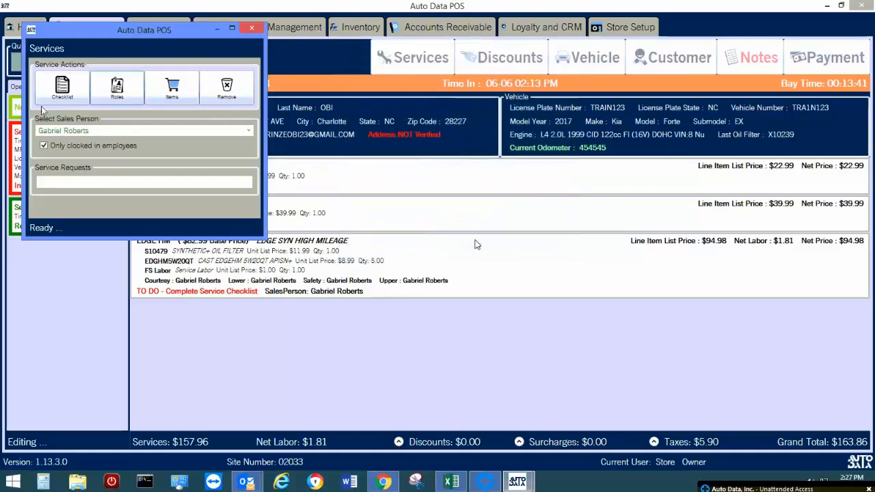
pyautogui.click(80, 93)
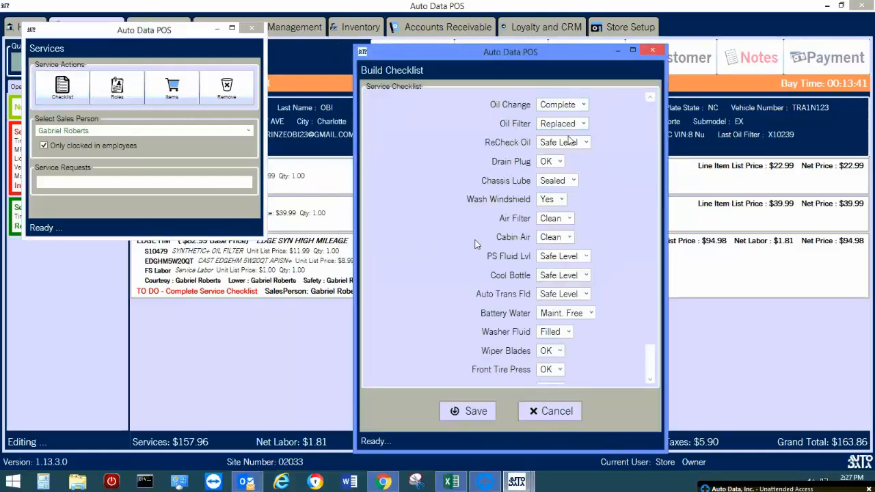
pyautogui.click(552, 164)
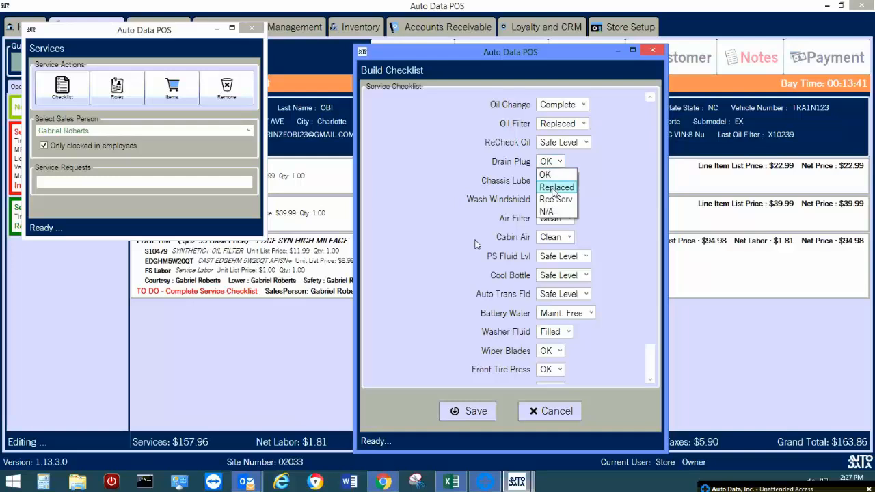
pyautogui.click(554, 189)
pyautogui.click(550, 218)
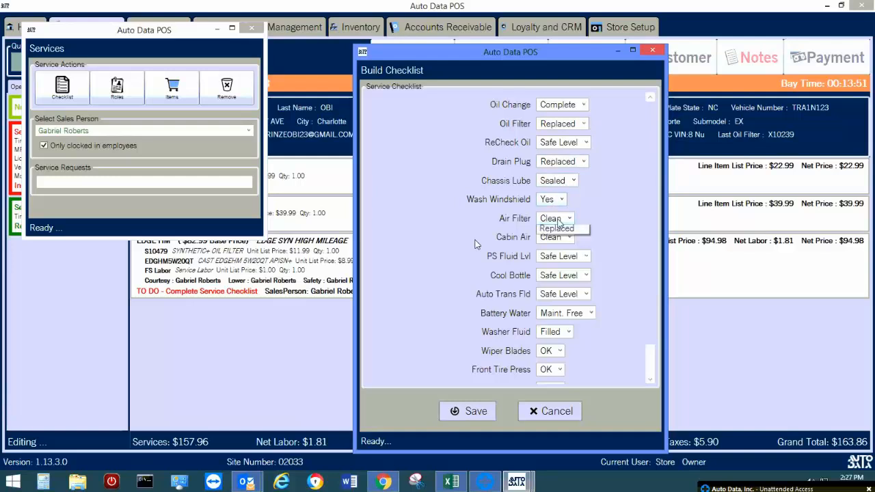
pyautogui.click(553, 243)
pyautogui.click(554, 237)
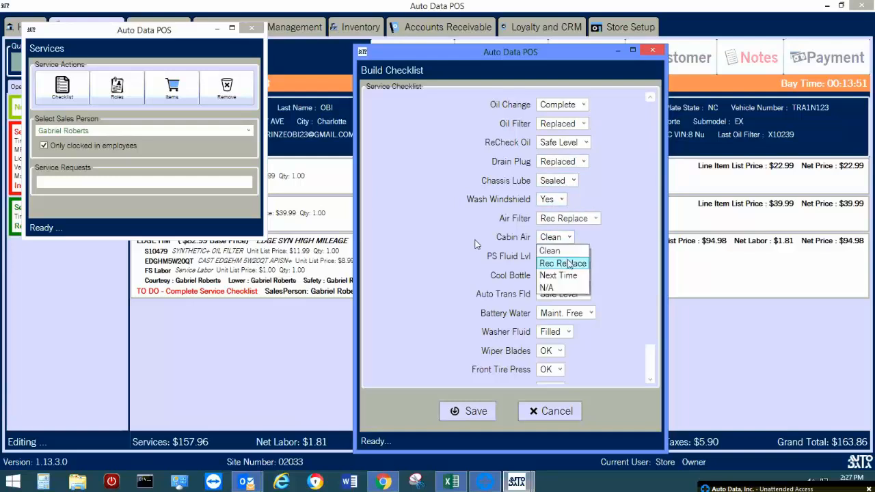
pyautogui.click(567, 261)
pyautogui.click(571, 218)
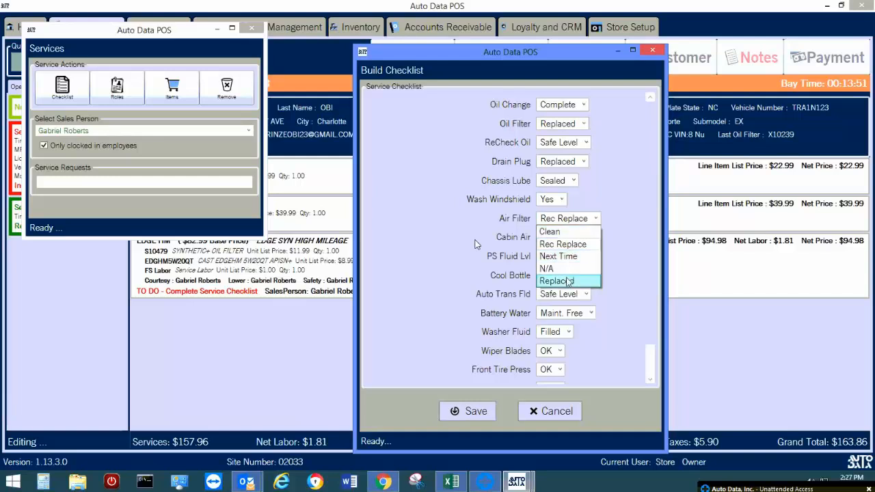
pyautogui.click(568, 281)
pyautogui.click(568, 239)
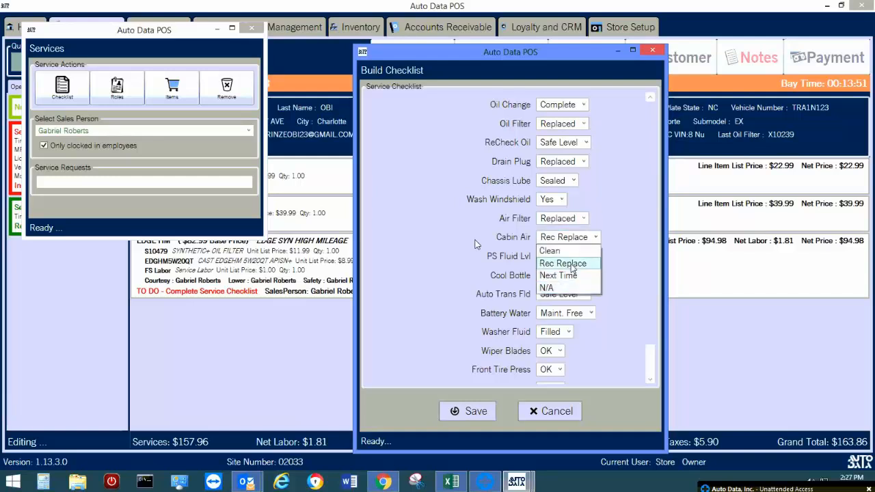
pyautogui.click(567, 263)
# - Mark PS Fluid Lvl as N/A and Cool Bottle as Rec Serv, save the checklist and close the service's details
pyautogui.click(560, 256)
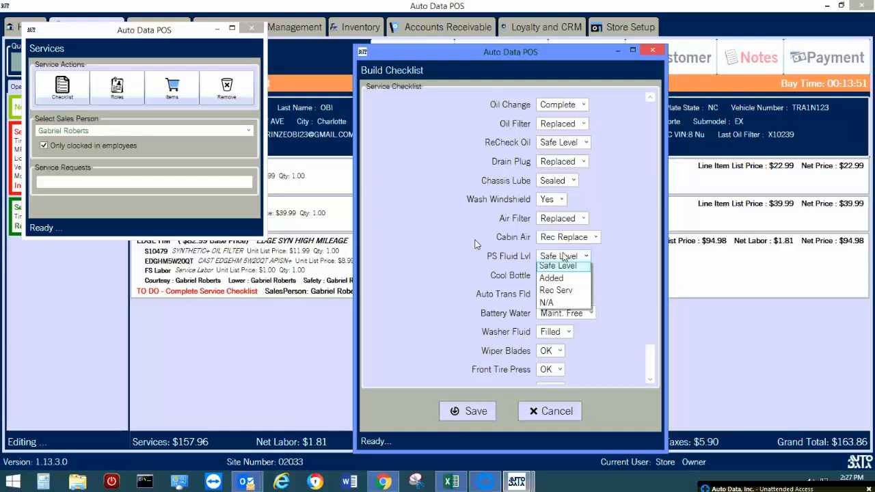
pyautogui.click(557, 292)
pyautogui.click(561, 276)
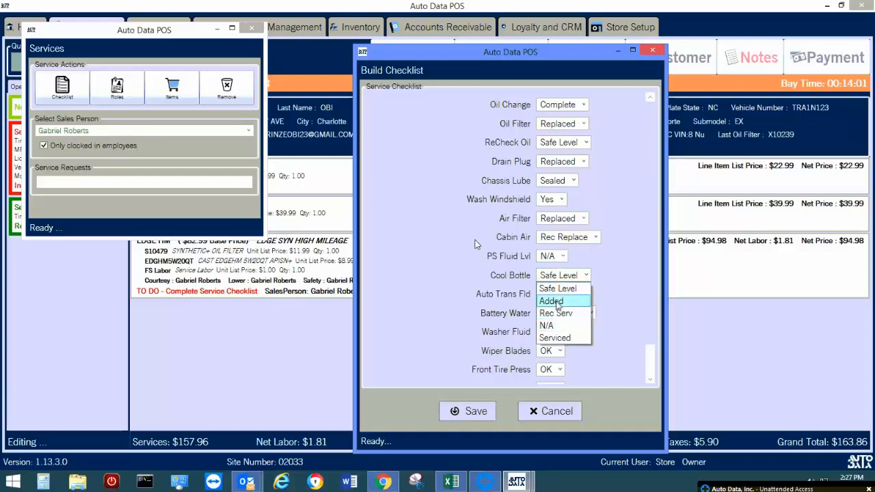
pyautogui.click(566, 315)
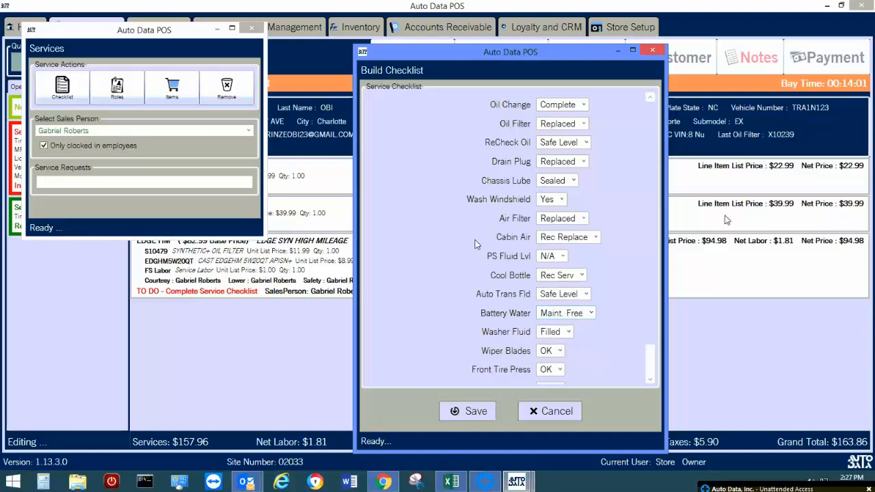
pyautogui.click(468, 411)
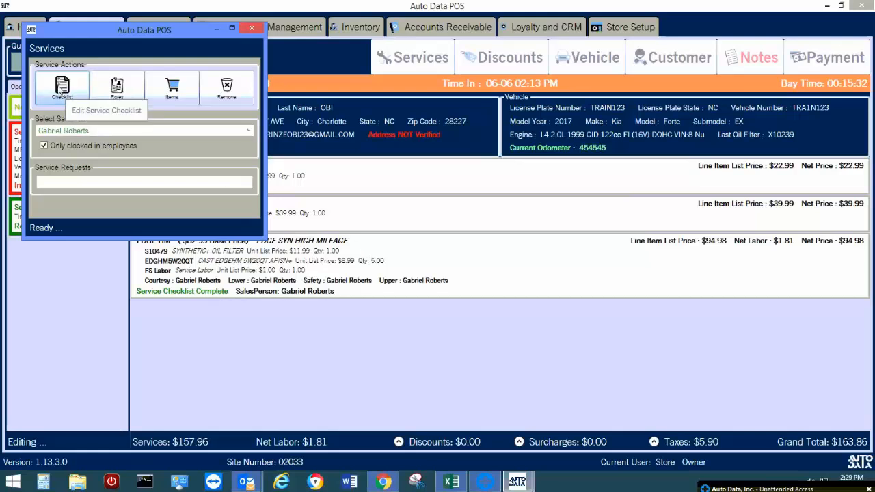
pyautogui.click(252, 28)
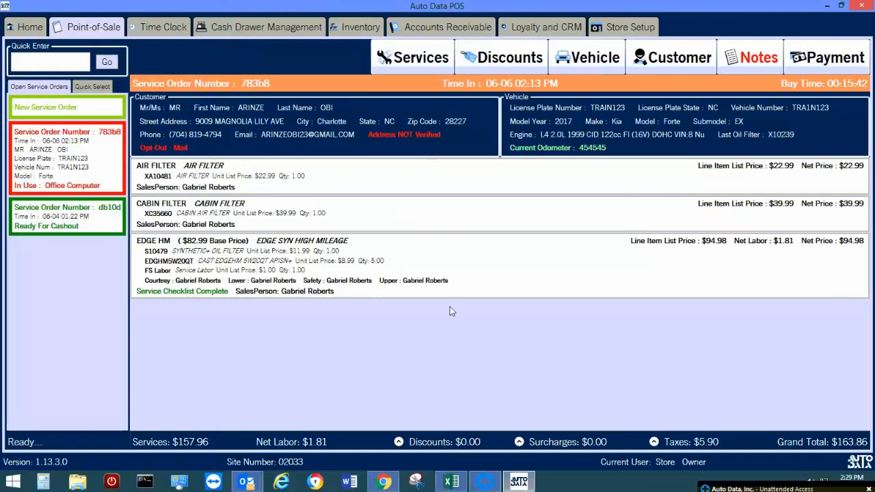
# - Add the WIPER BLADE service from the Wiper Blade Services group to the order
pyautogui.click(440, 68)
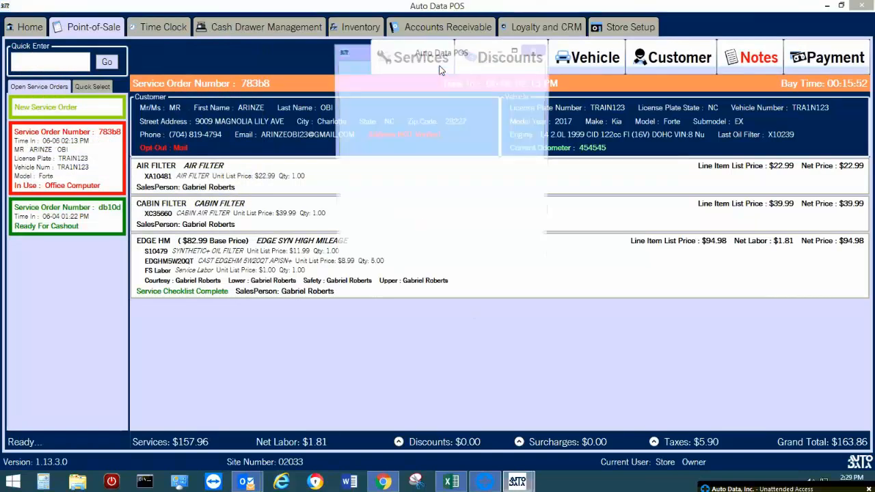
pyautogui.scroll(-3, 439, 249)
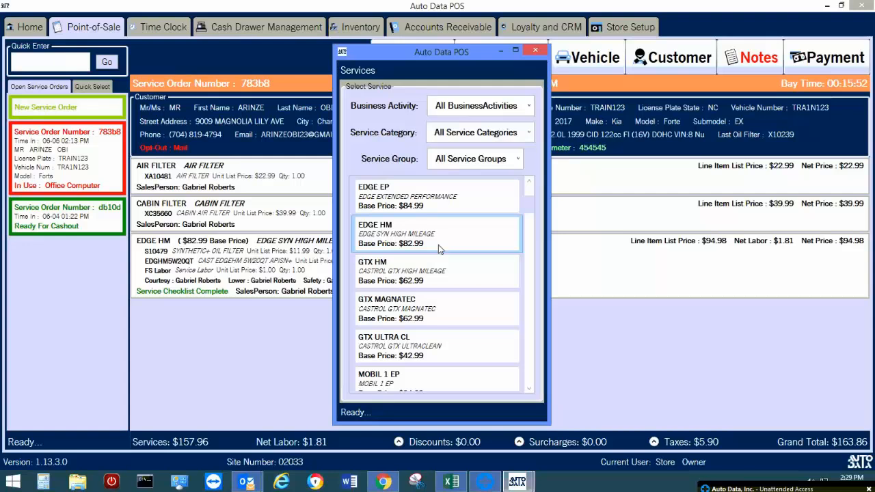
pyautogui.click(482, 160)
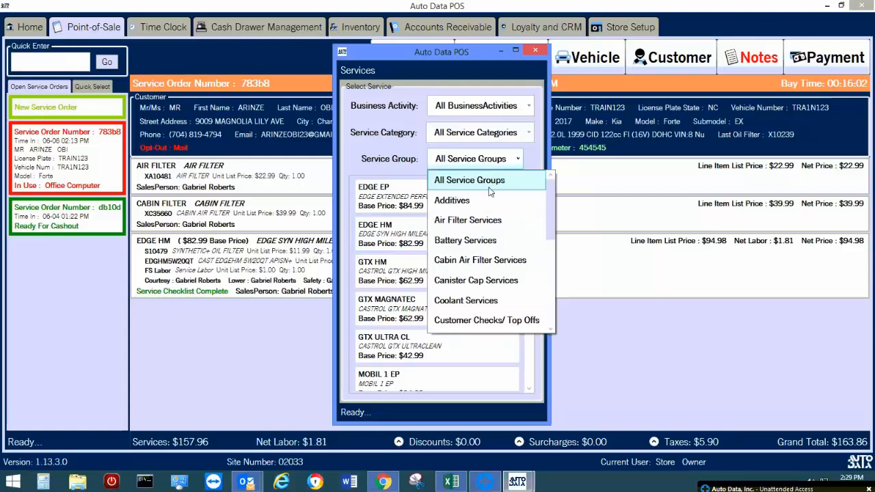
pyautogui.scroll(-1, 483, 294)
pyautogui.scroll(-3, 483, 295)
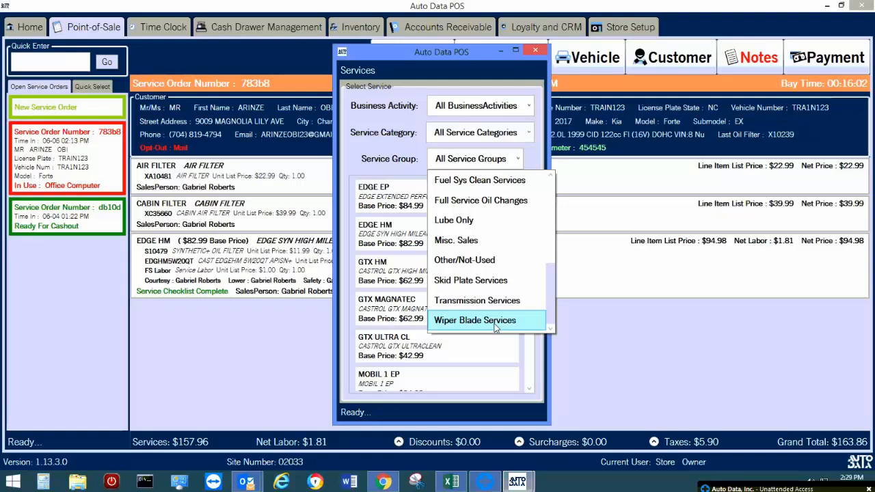
pyautogui.click(496, 327)
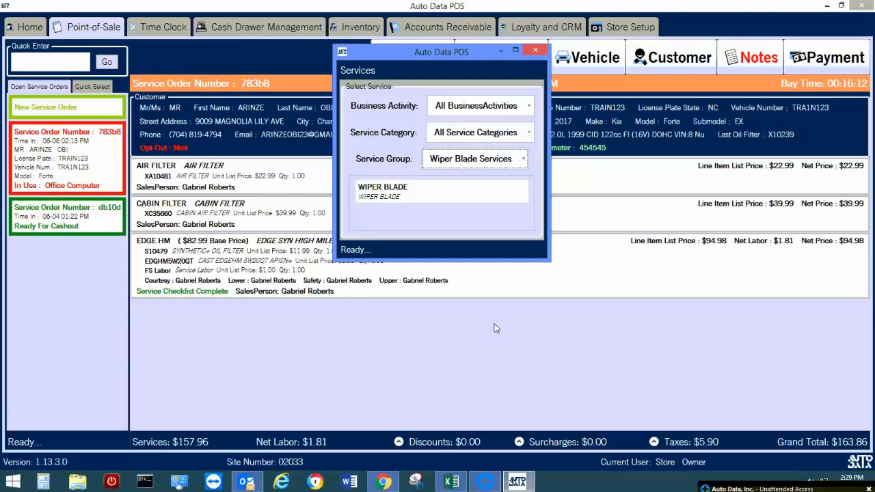
pyautogui.press('Tab')
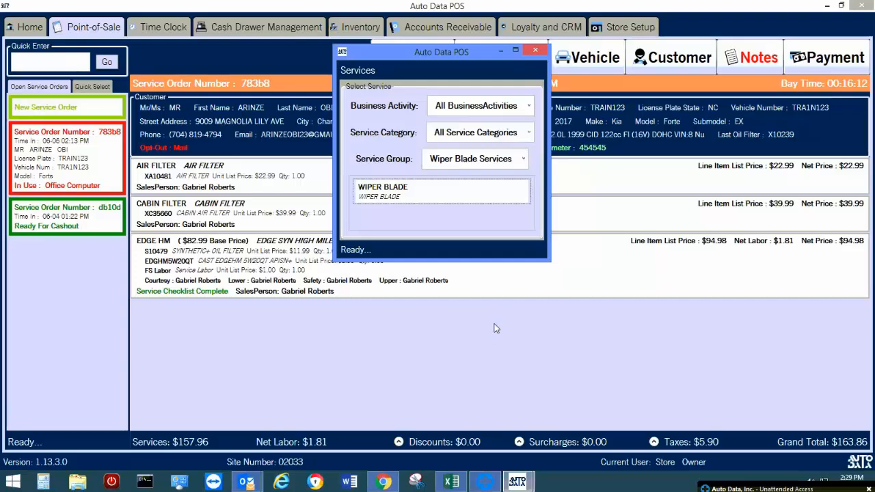
pyautogui.click(453, 203)
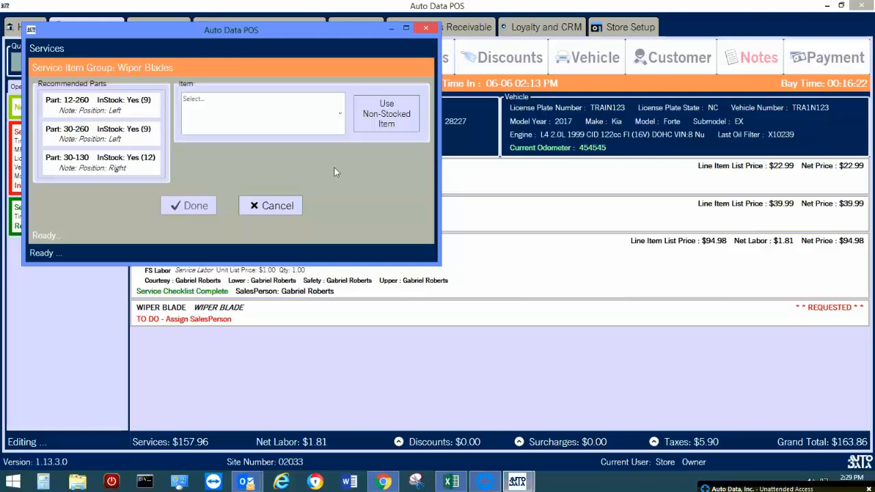
# - Choose left wiper part 12-260 with a quantity of 1.00 and assign the clocked-in employee as the service's salesperson
pyautogui.click(149, 116)
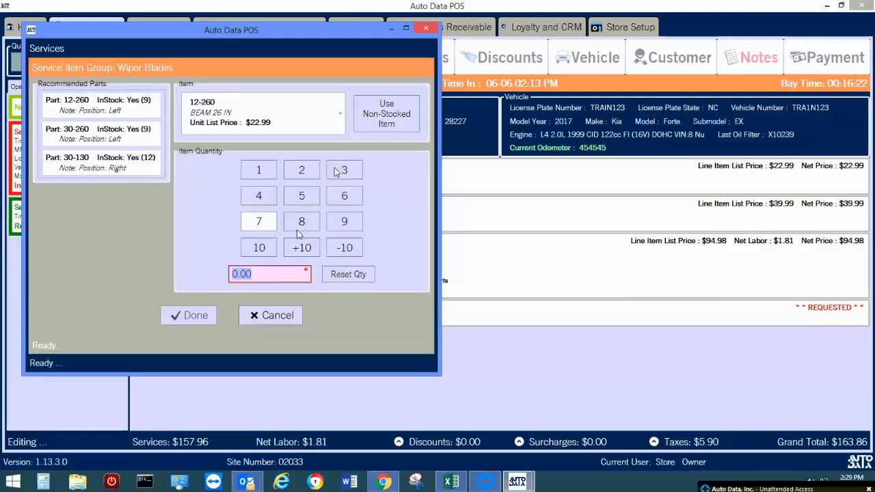
pyautogui.click(258, 173)
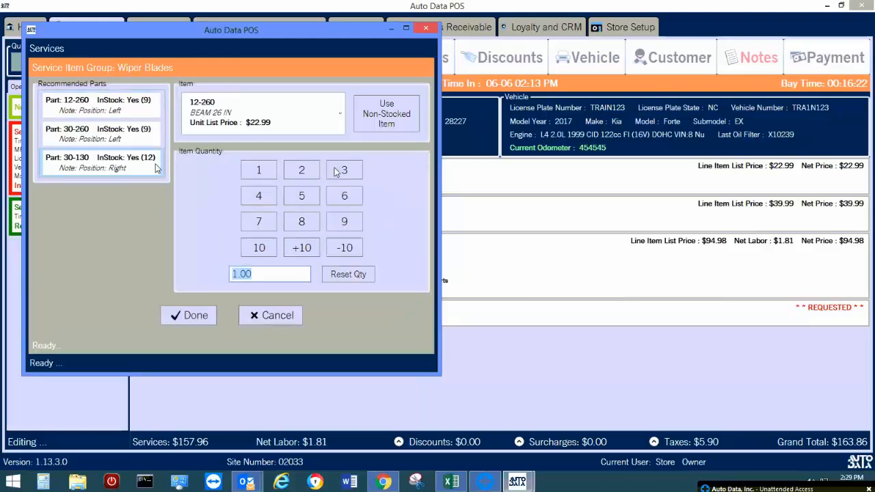
pyautogui.click(204, 315)
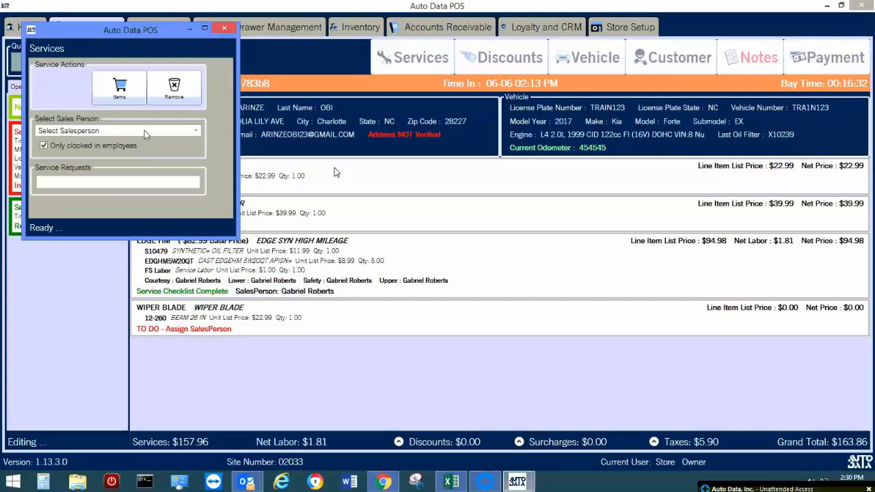
pyautogui.click(144, 130)
pyautogui.click(140, 152)
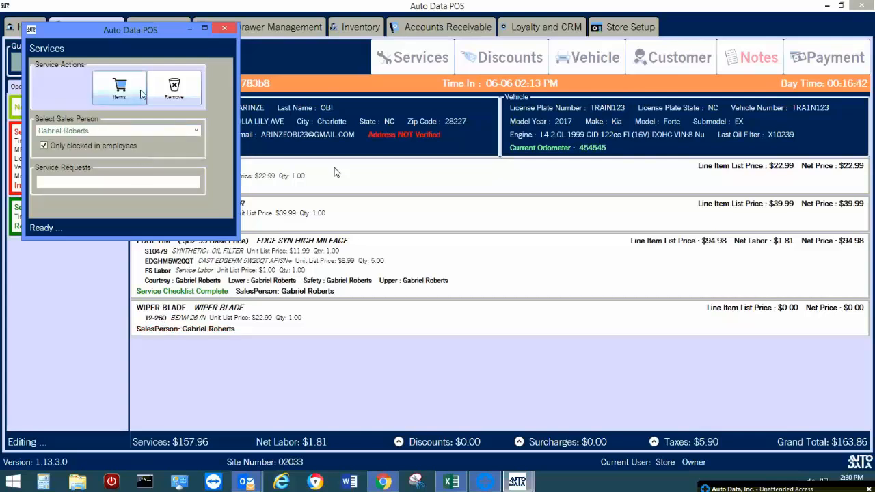
pyautogui.click(224, 28)
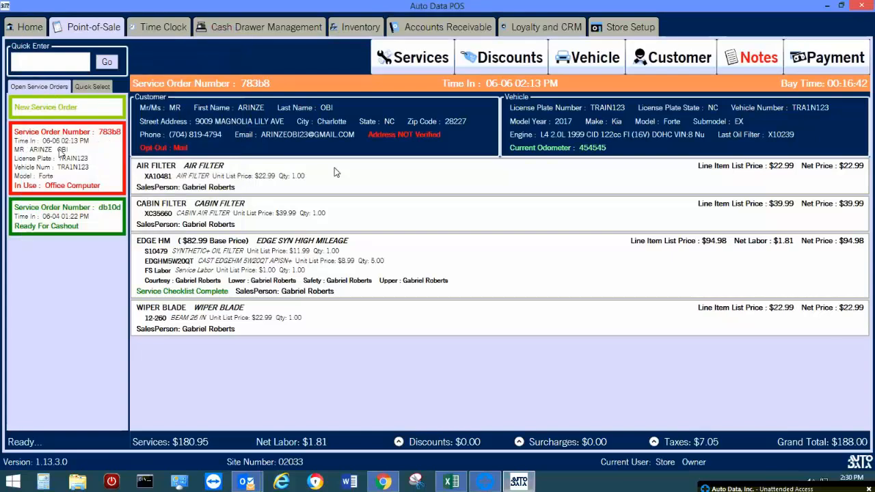
# - Add a second WIPER BLADE service from the Wiper Blade Services group to the order
pyautogui.click(406, 62)
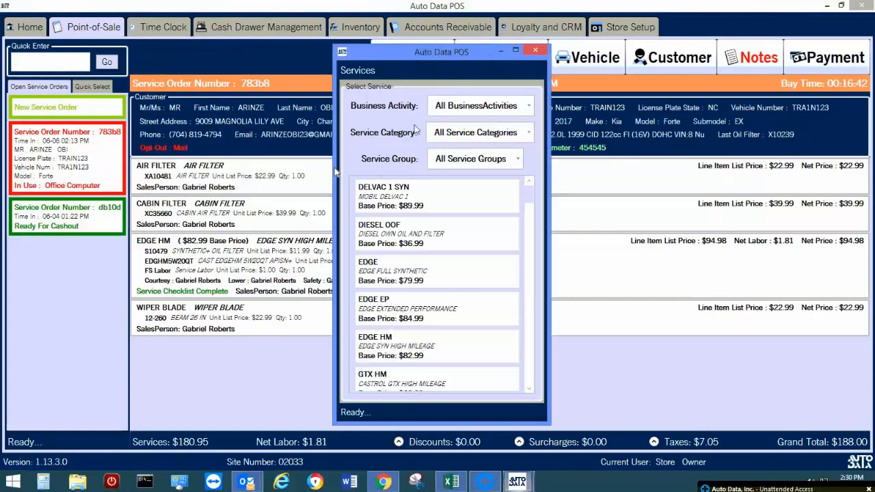
pyautogui.click(476, 158)
pyautogui.scroll(-4, 481, 287)
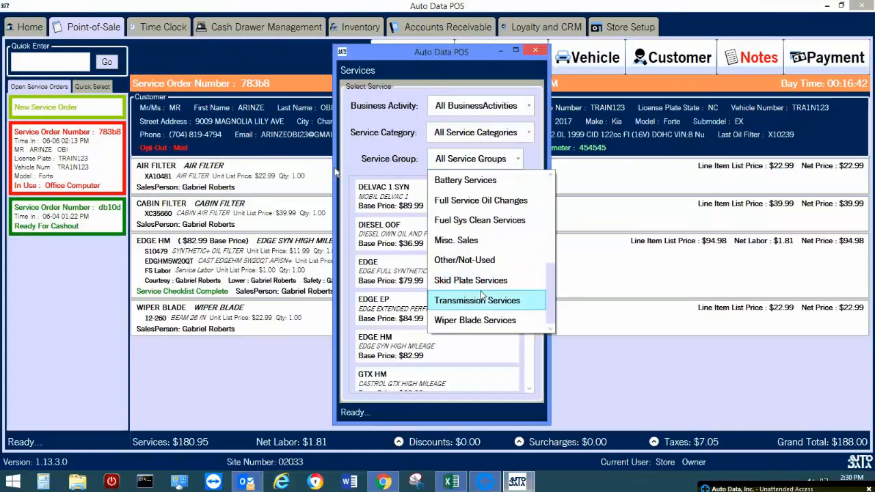
pyautogui.click(485, 320)
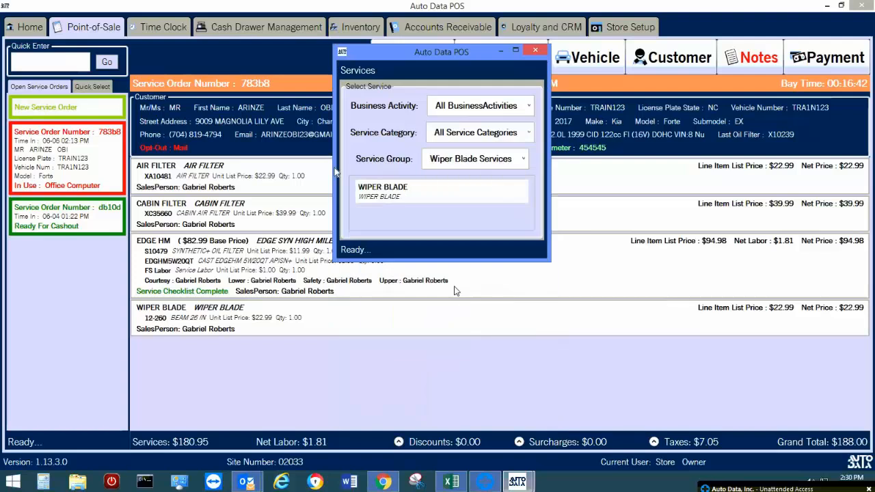
pyautogui.click(428, 198)
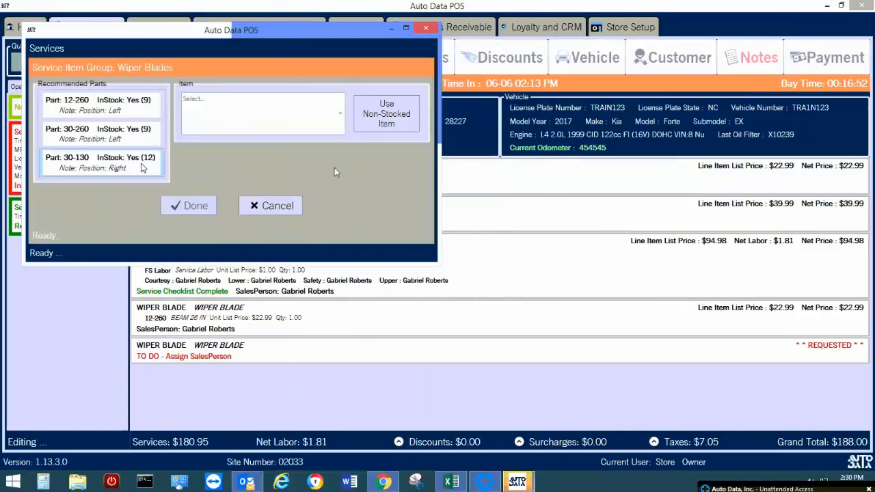
# - Choose right wiper part 30-130 with a quantity of 1.00 and assign the clocked-in employee as the second wiper service's salesperson
pyautogui.click(142, 168)
pyautogui.click(258, 170)
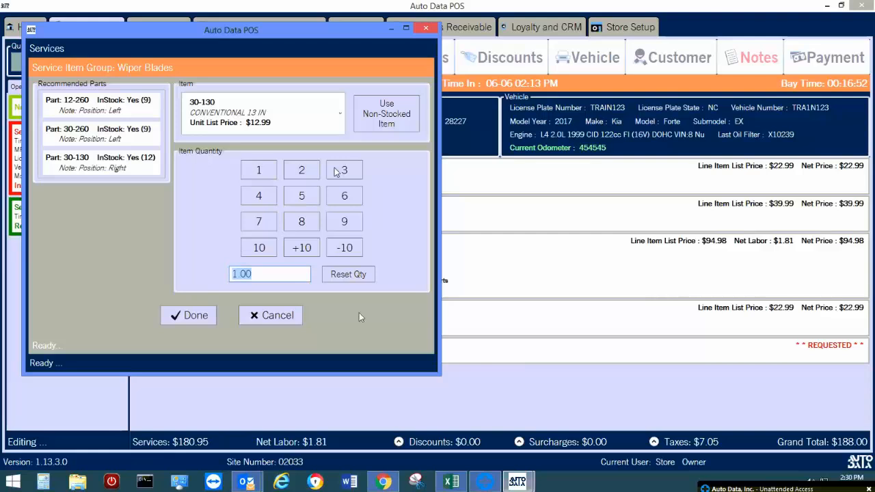
pyautogui.click(199, 318)
pyautogui.click(108, 132)
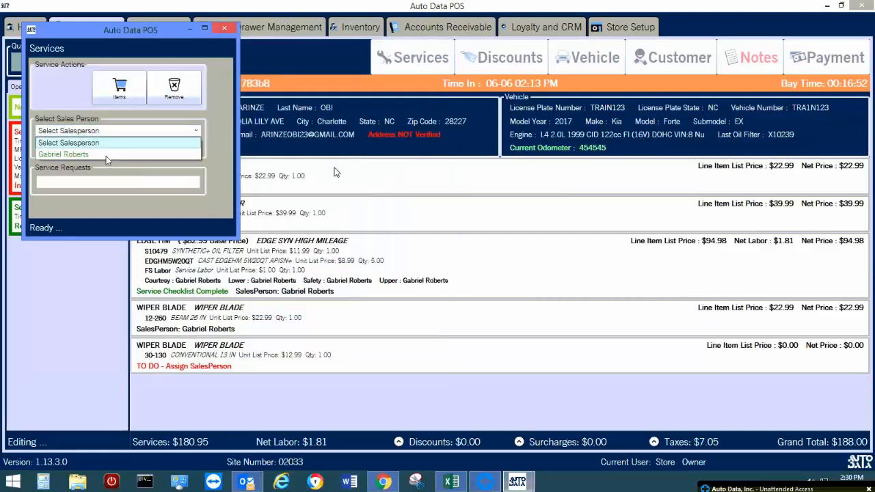
pyautogui.click(106, 156)
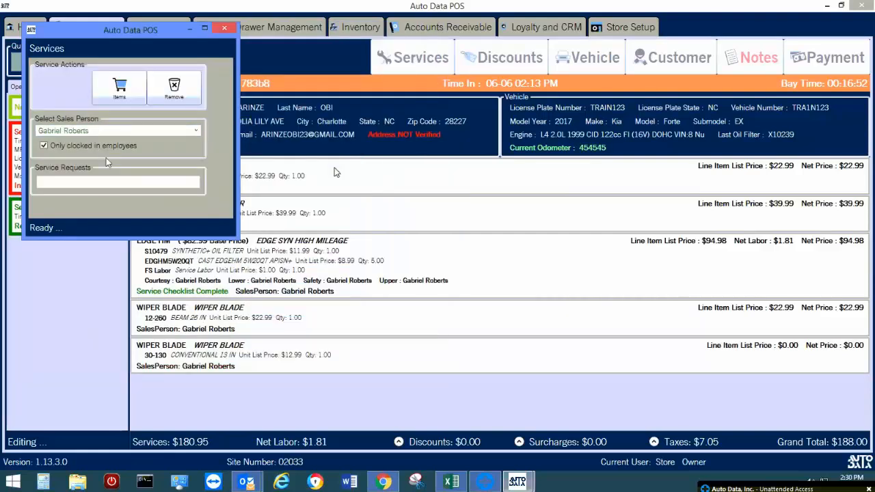
pyautogui.click(223, 29)
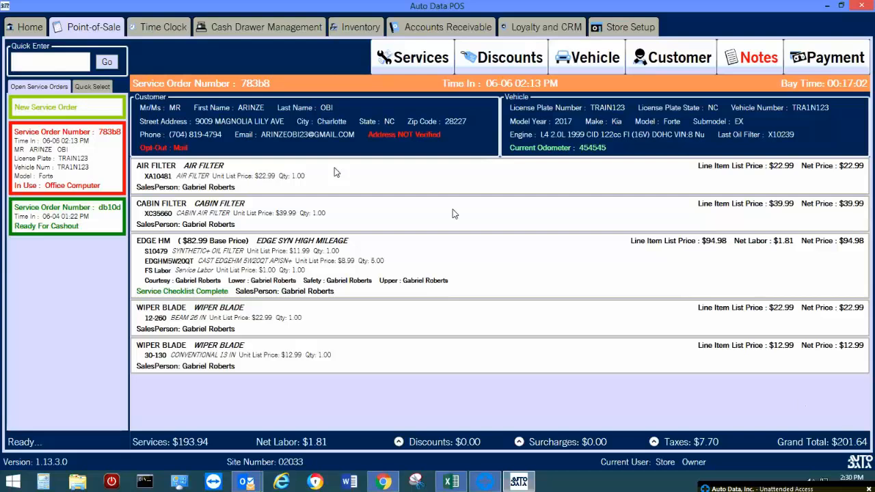
# - Remove the AIR FILTER service from the order
pyautogui.click(454, 182)
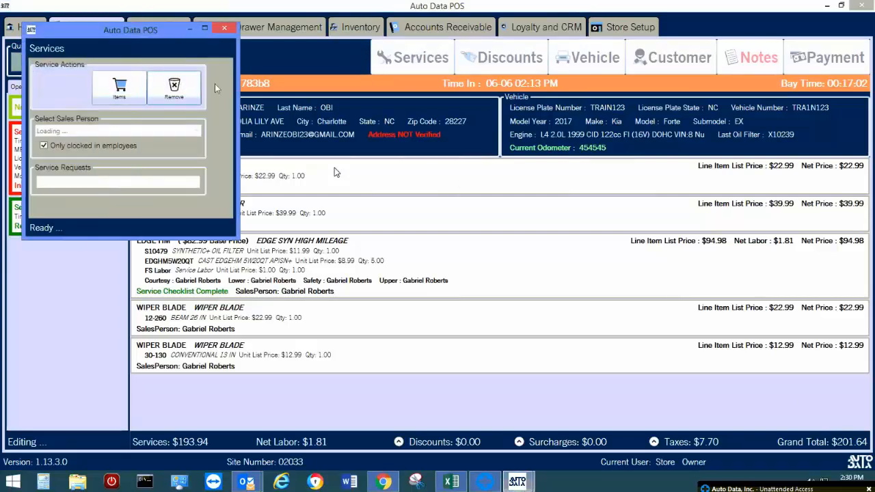
pyautogui.click(174, 87)
pyautogui.click(409, 268)
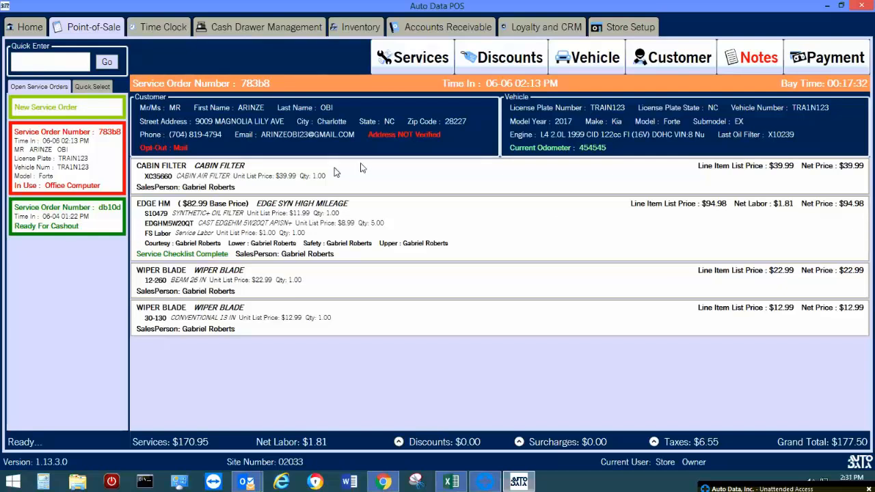
pyautogui.click(375, 211)
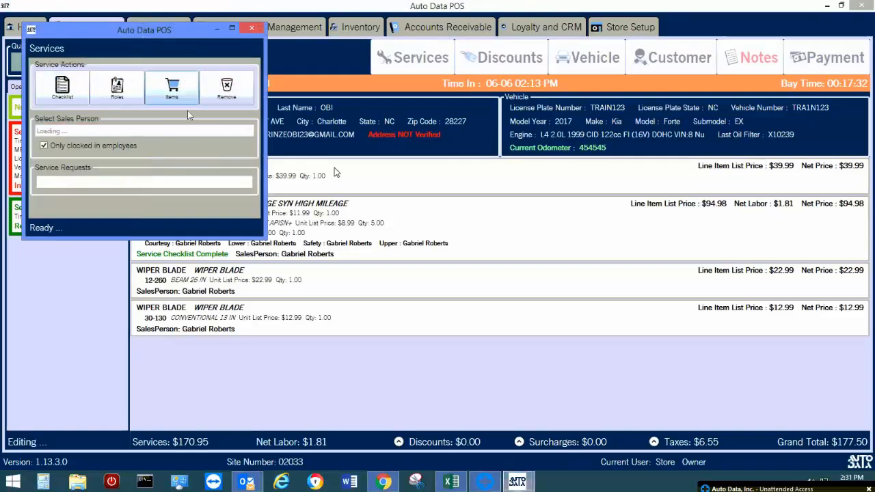
pyautogui.click(250, 30)
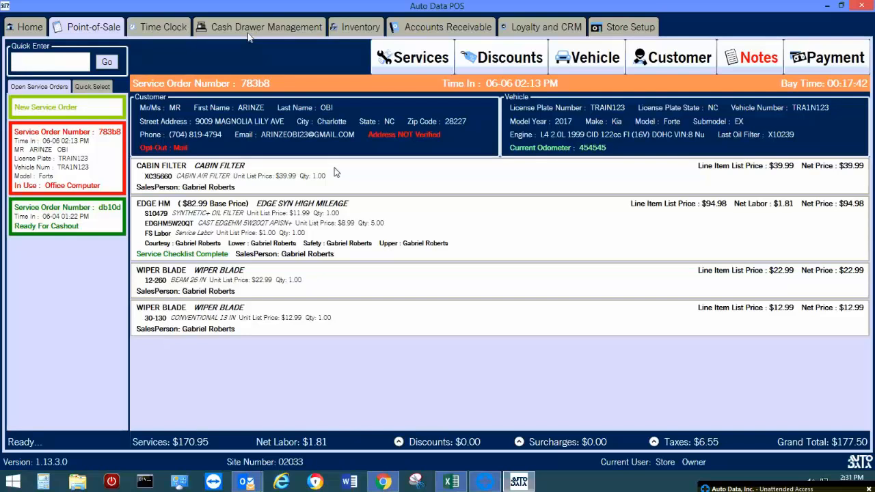
# - Examine the list of discounts available for the service order, including the fleet, banner and oil change offers
pyautogui.click(503, 60)
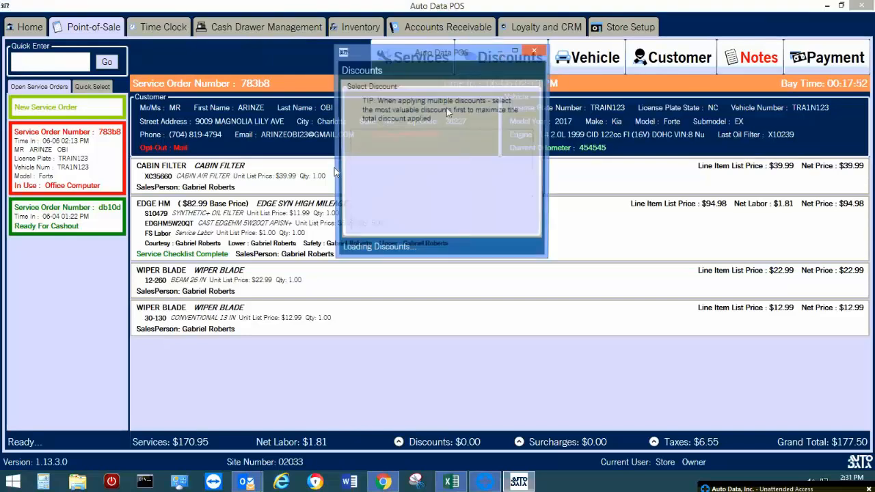
pyautogui.scroll(-10, 434, 161)
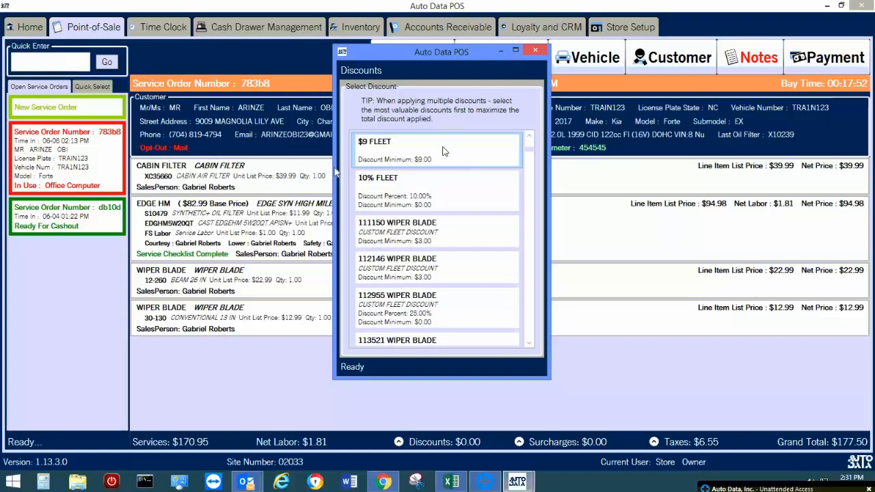
pyautogui.scroll(-10, 473, 221)
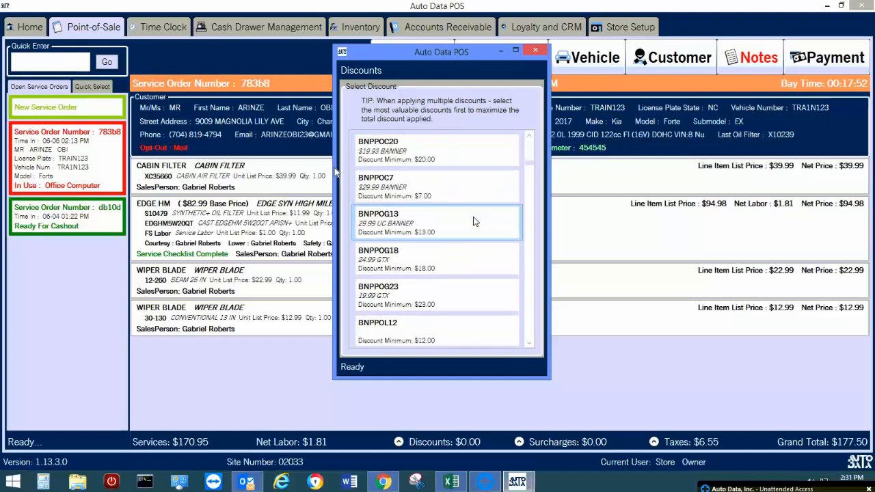
pyautogui.scroll(-10, 471, 216)
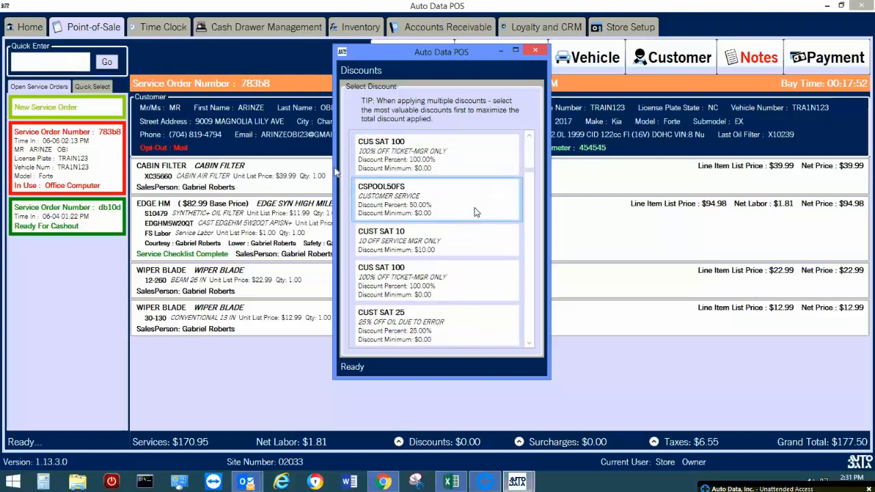
pyautogui.scroll(-10, 473, 204)
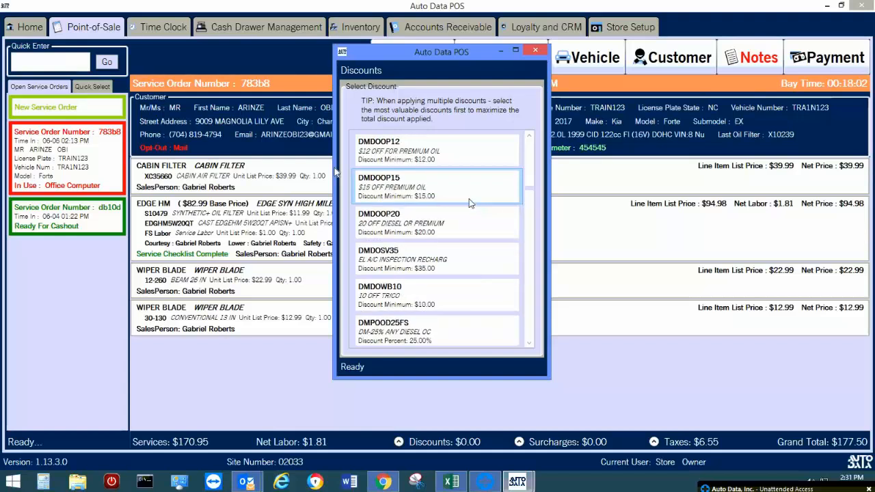
pyautogui.scroll(-5, 469, 203)
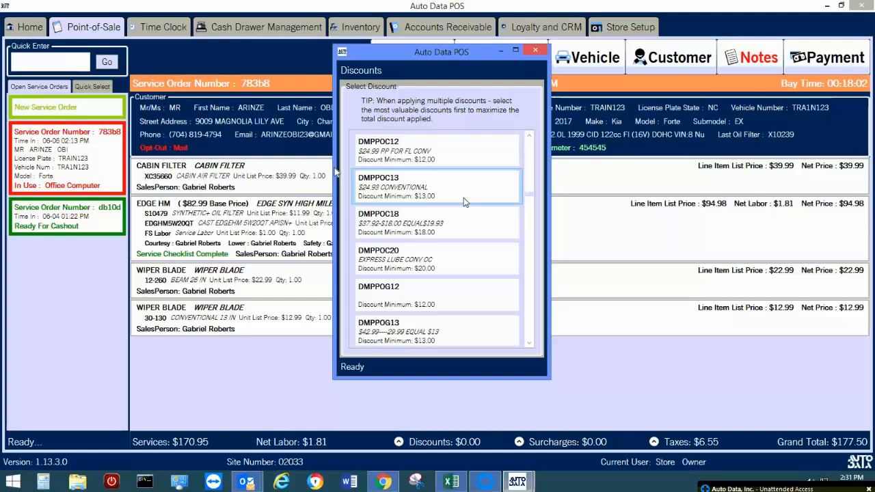
pyautogui.scroll(3, 464, 198)
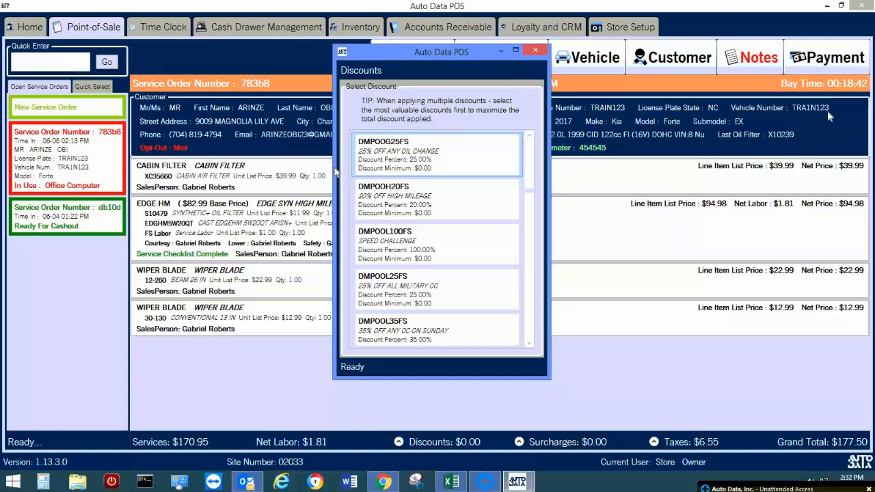
pyautogui.click(535, 50)
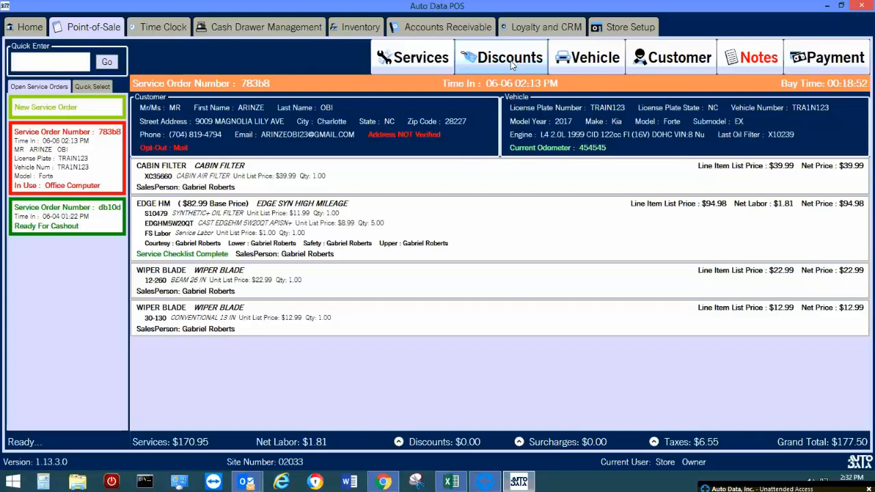
# - Apply the BNDOOH15 discount (15 OFF HIGH MILEAGE) to the service order and review the applied discount's details
pyautogui.click(511, 61)
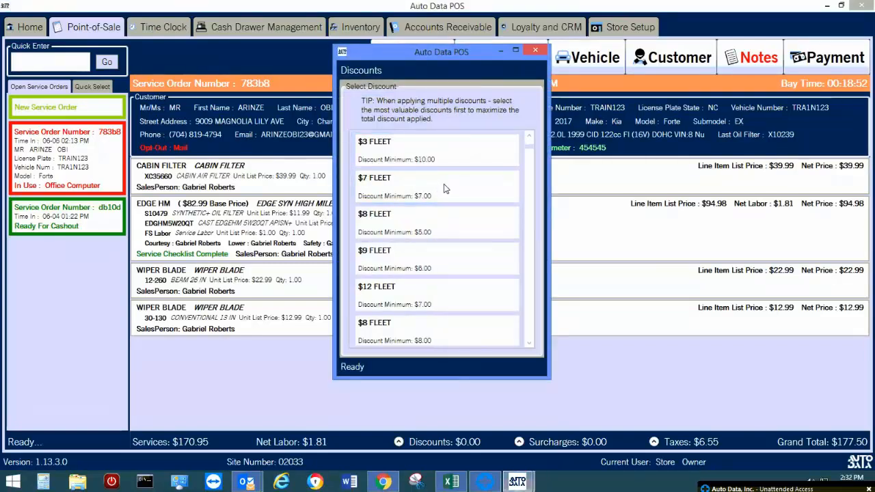
pyautogui.click(440, 234)
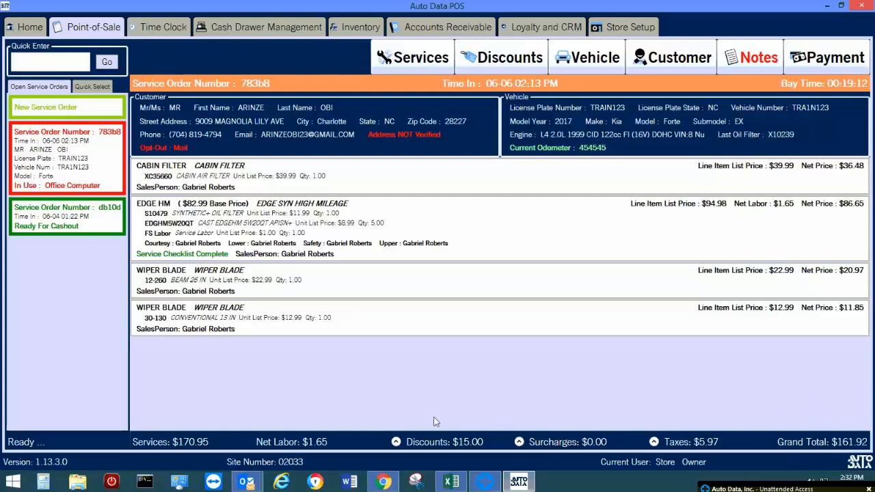
pyautogui.click(396, 443)
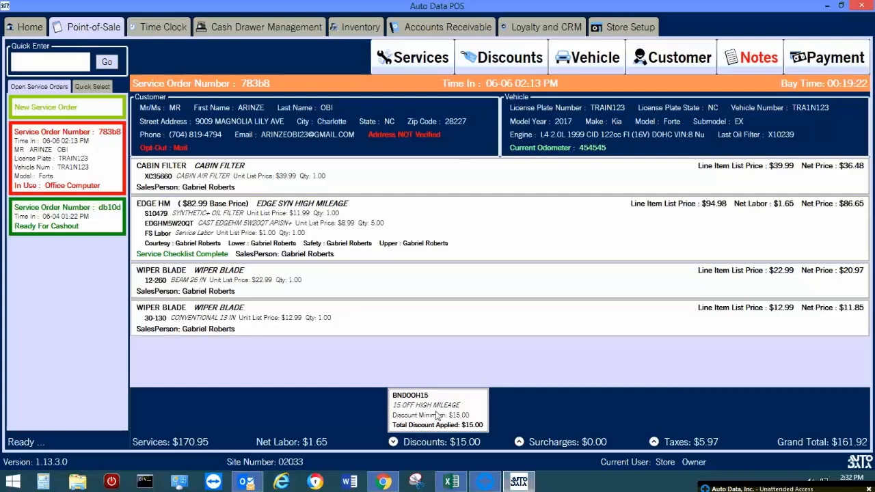
pyautogui.click(393, 442)
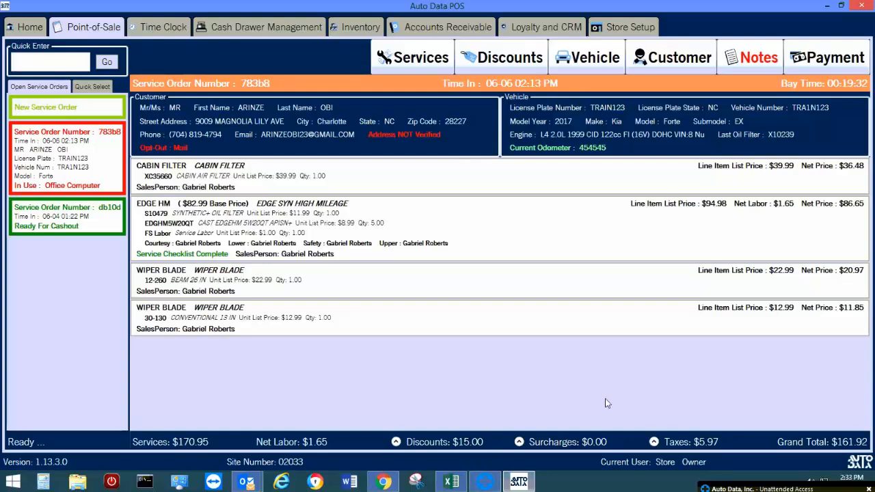
# - Add a custom customer note reading "MAJOR O" to the order and mark it as private
pyautogui.click(772, 61)
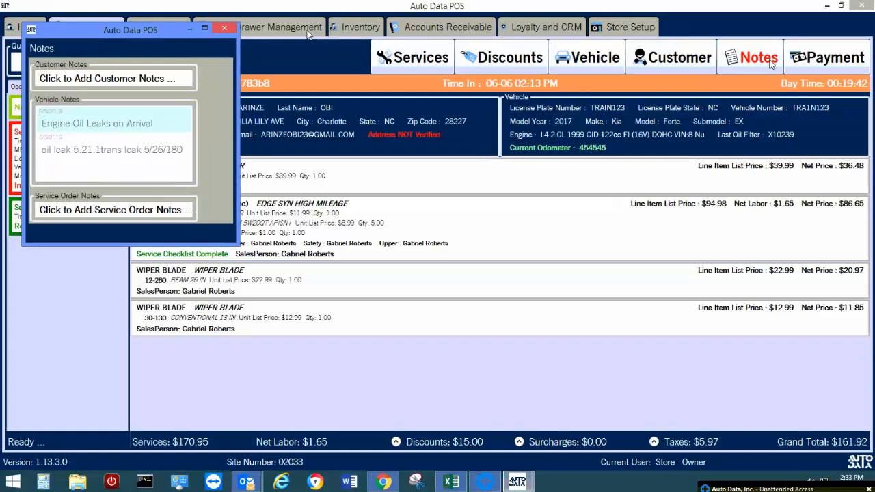
pyautogui.click(73, 79)
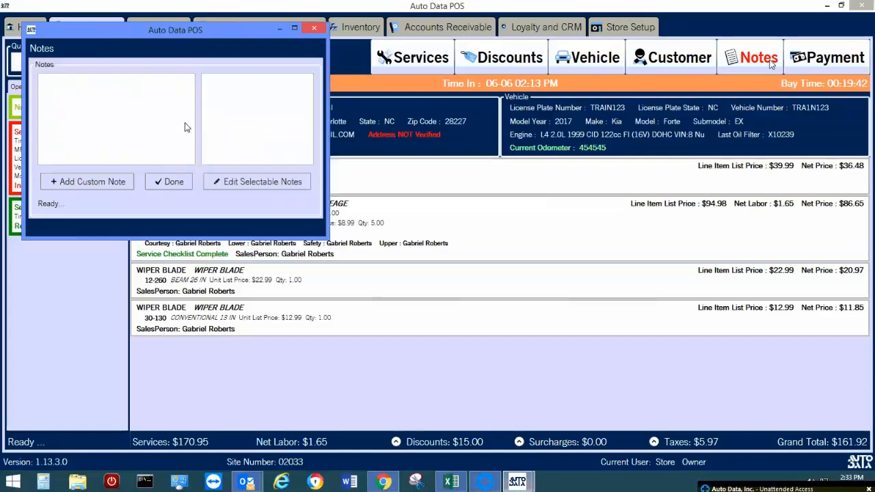
pyautogui.click(110, 183)
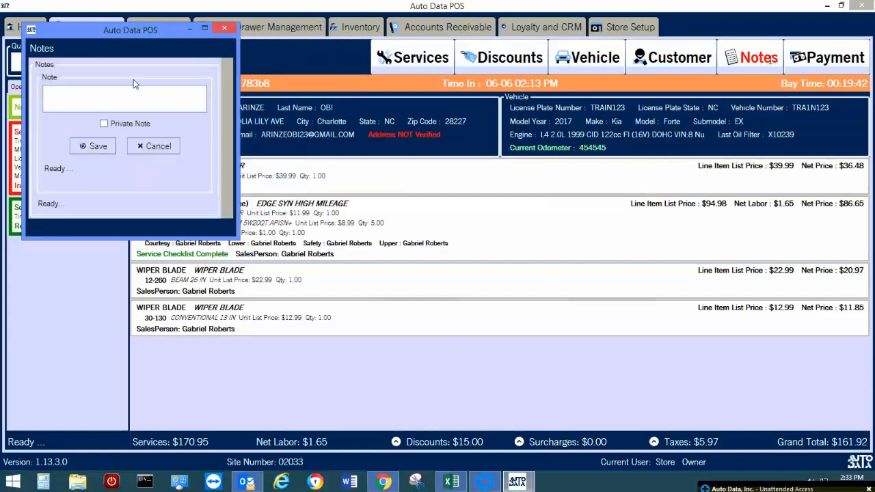
pyautogui.write('MAJOR O')
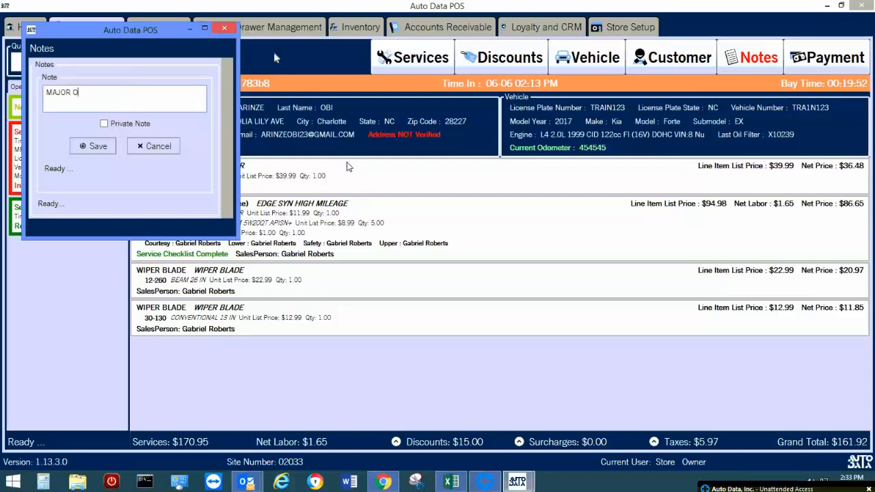
pyautogui.click(141, 123)
pyautogui.click(94, 148)
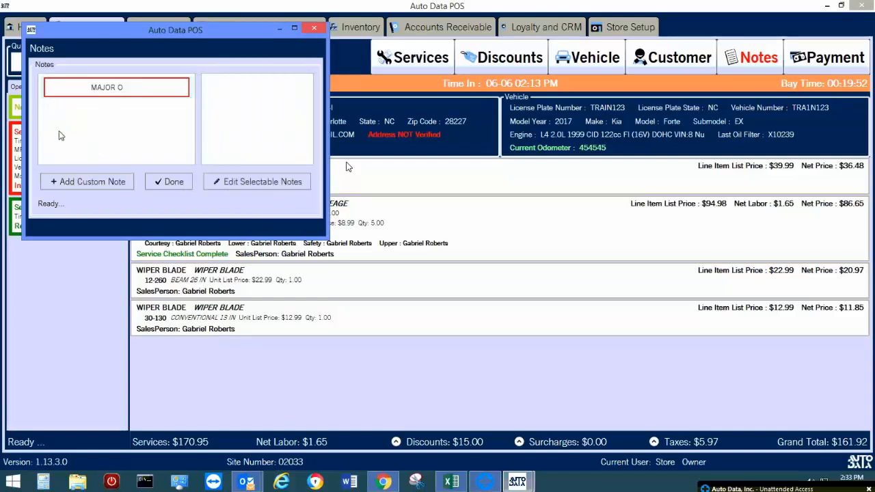
pyautogui.click(171, 181)
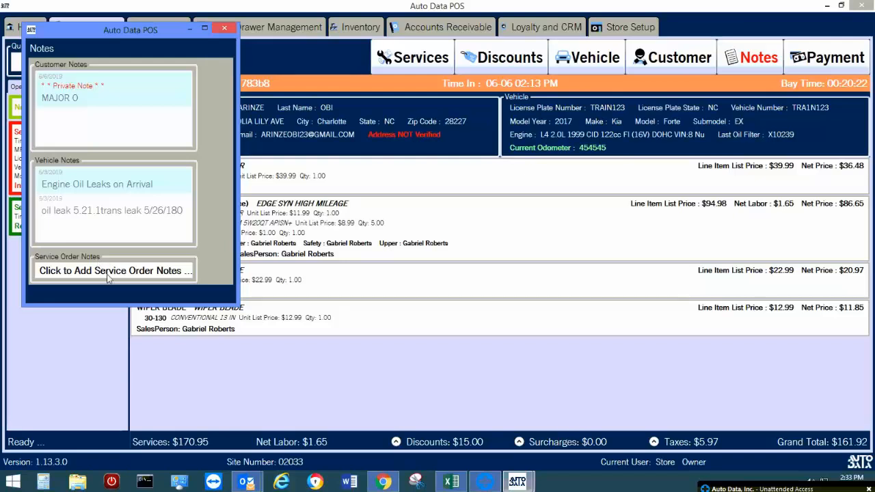
# - Add the service order notes Air Filter Bolts Stripped on Arrival, Oil Fill Cap Broken on Arrival and Wrong Coolant Type on Arrival
pyautogui.click(156, 271)
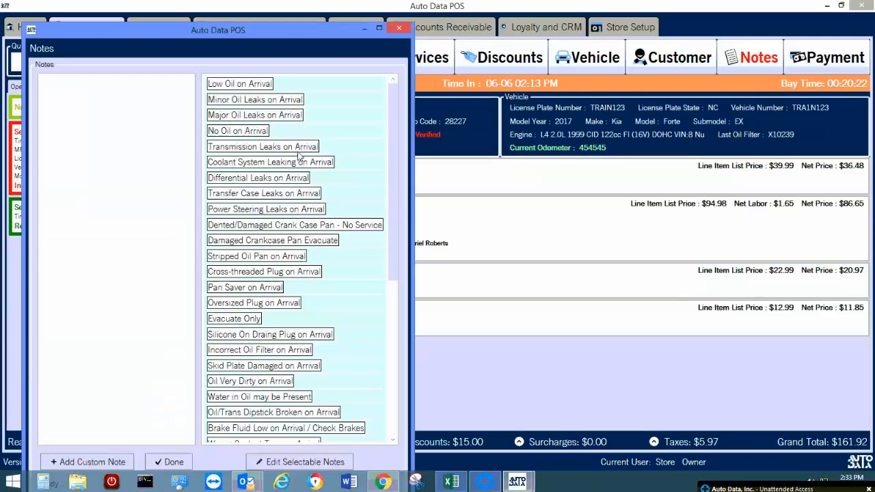
pyautogui.scroll(-4, 297, 177)
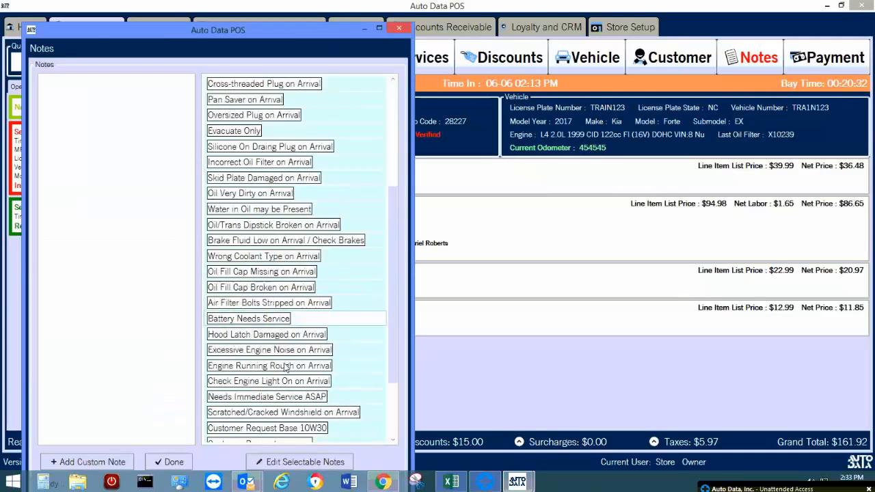
pyautogui.scroll(-1, 286, 367)
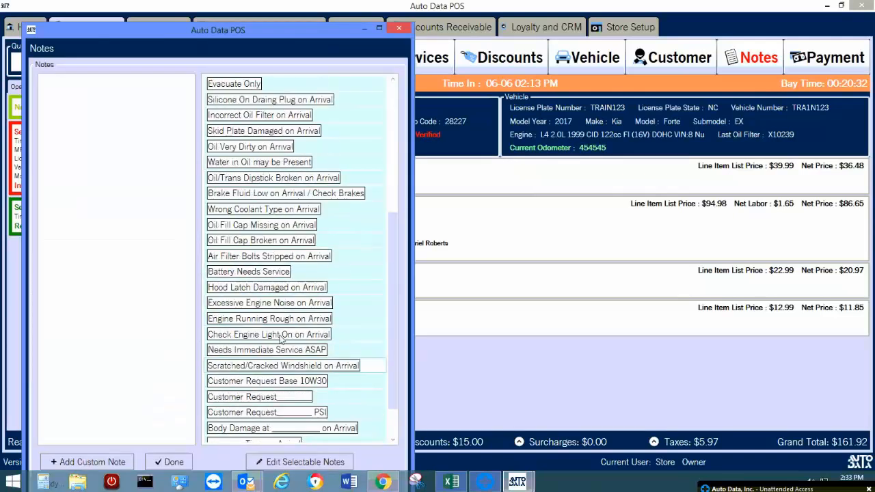
pyautogui.click(250, 253)
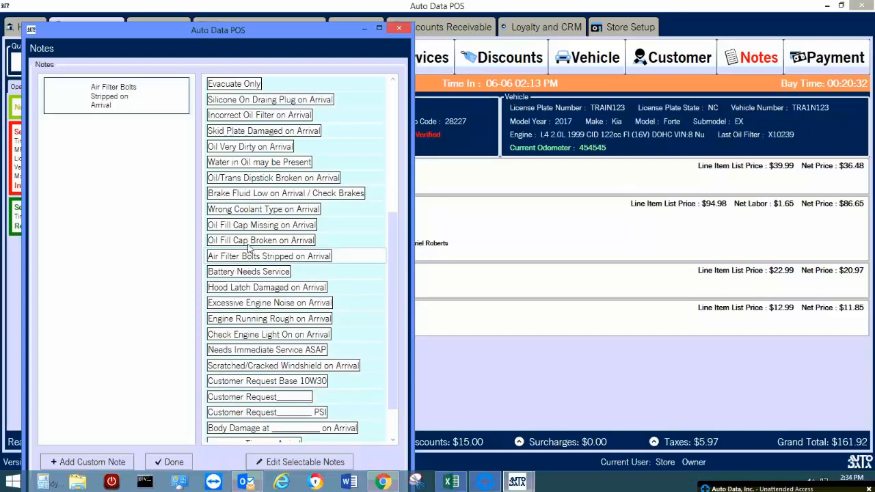
pyautogui.click(254, 243)
pyautogui.click(277, 211)
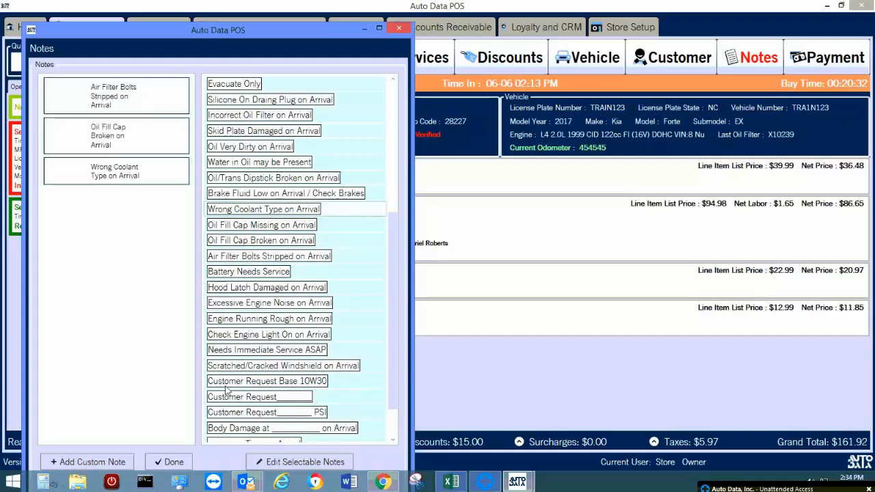
pyautogui.click(170, 462)
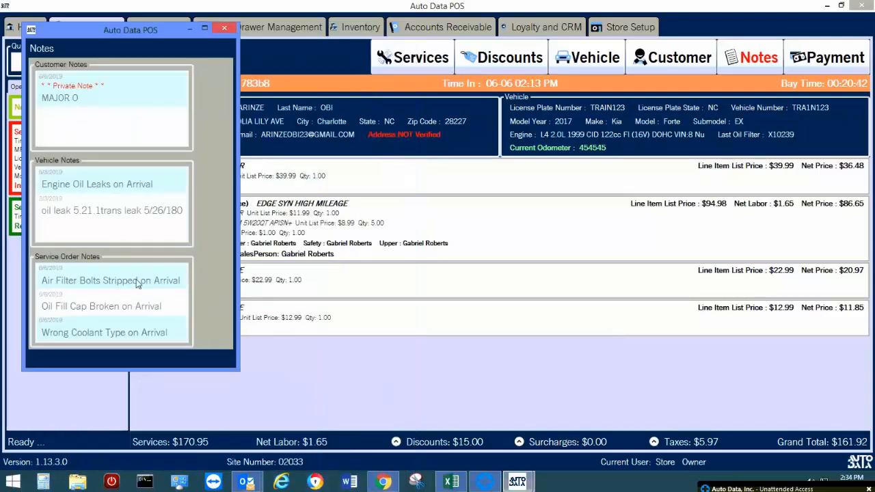
pyautogui.click(125, 242)
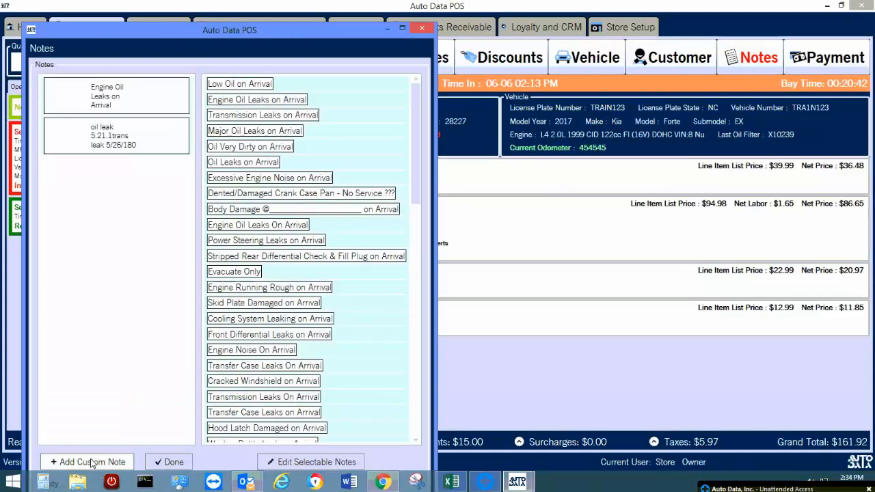
pyautogui.click(89, 462)
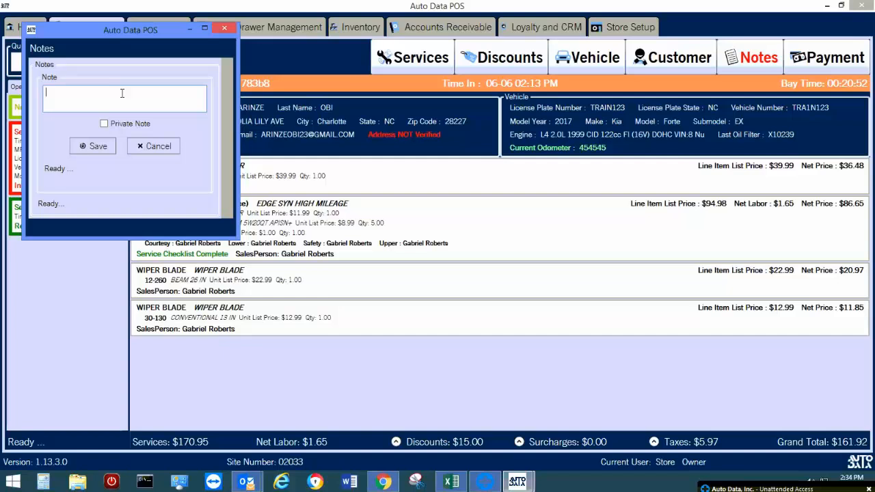
pyautogui.write('TESTS')
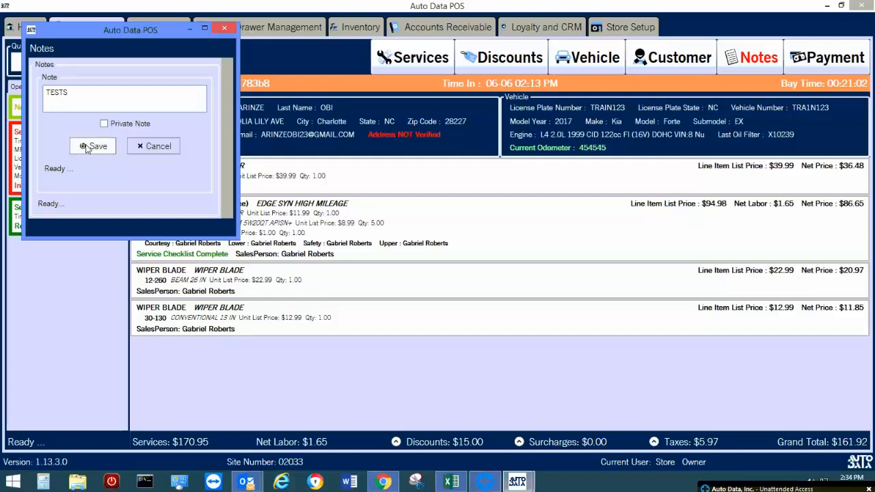
pyautogui.click(174, 151)
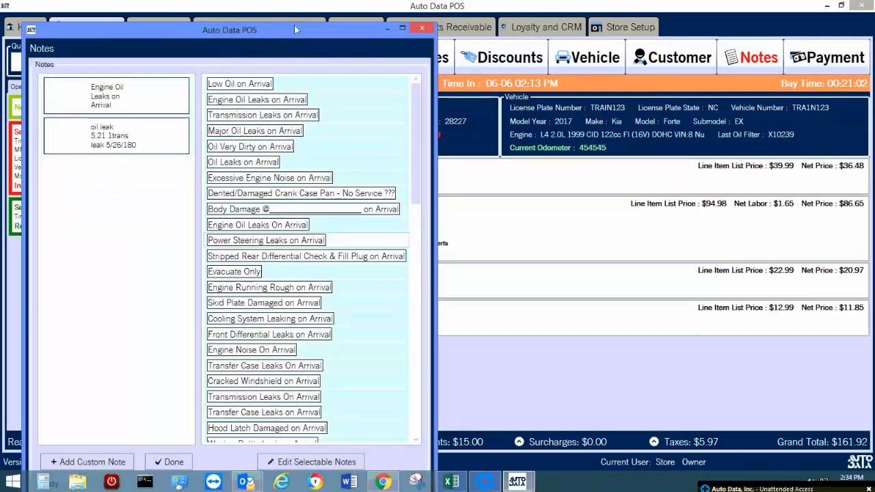
pyautogui.moveTo(296, 32); pyautogui.dragTo(291, 20)
pyautogui.scroll(-3, 300, 273)
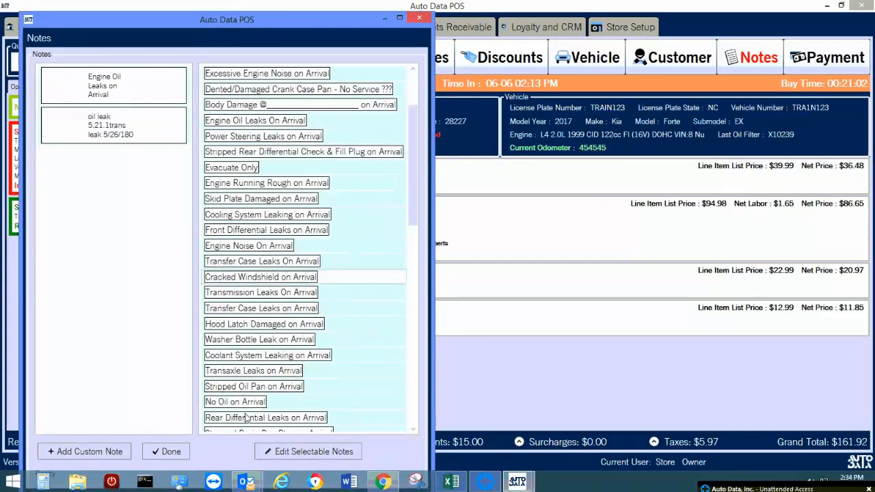
pyautogui.click(171, 452)
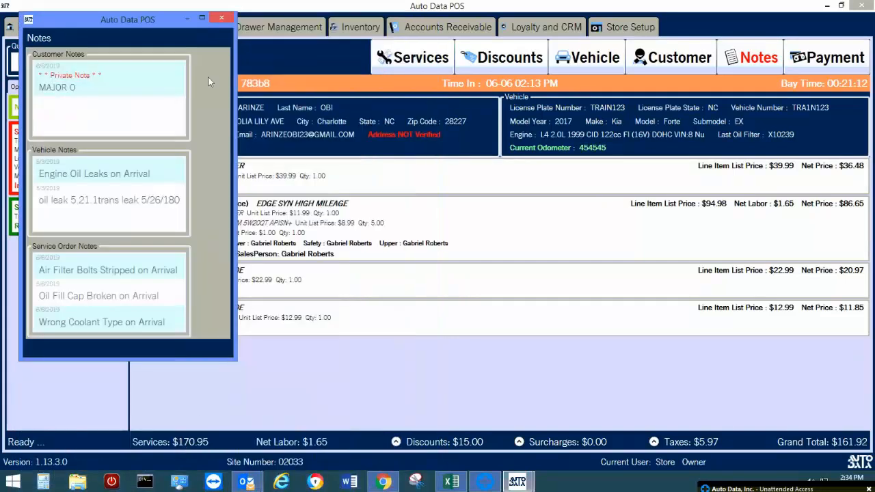
pyautogui.click(222, 18)
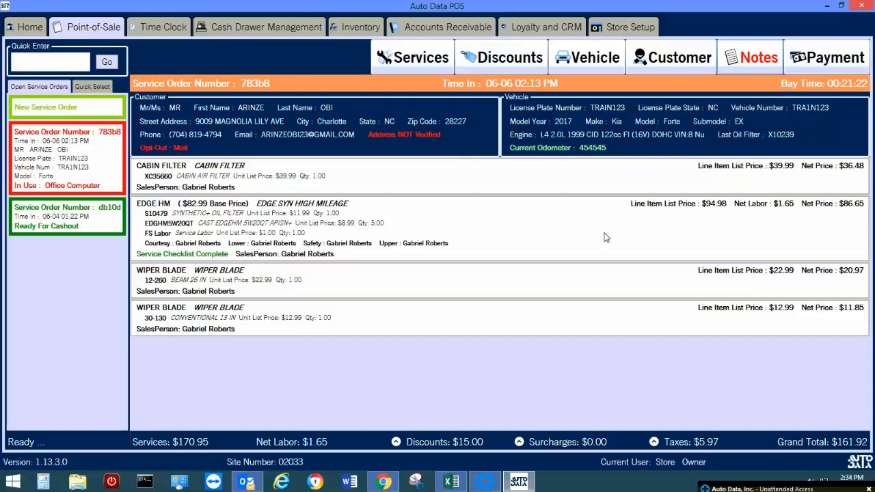
# - Apply a cash payment for the full $161.92 due on the service order, and mark the order complete
pyautogui.click(827, 57)
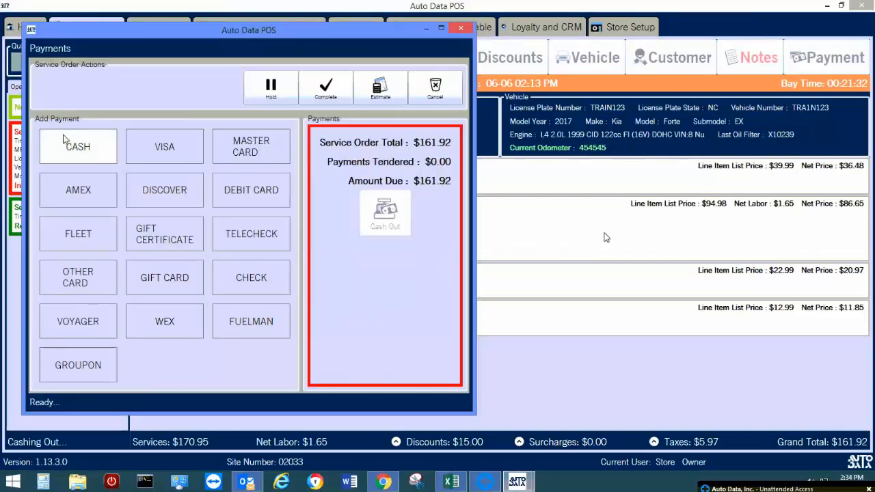
pyautogui.click(100, 144)
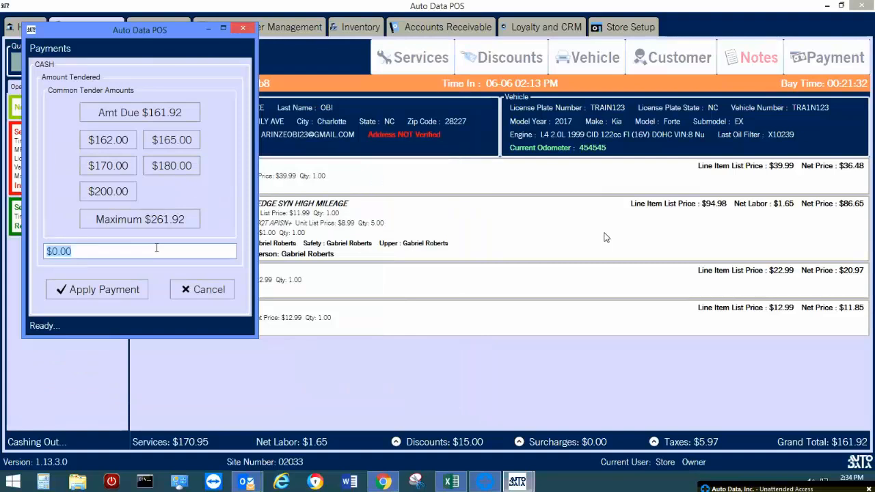
pyautogui.click(167, 112)
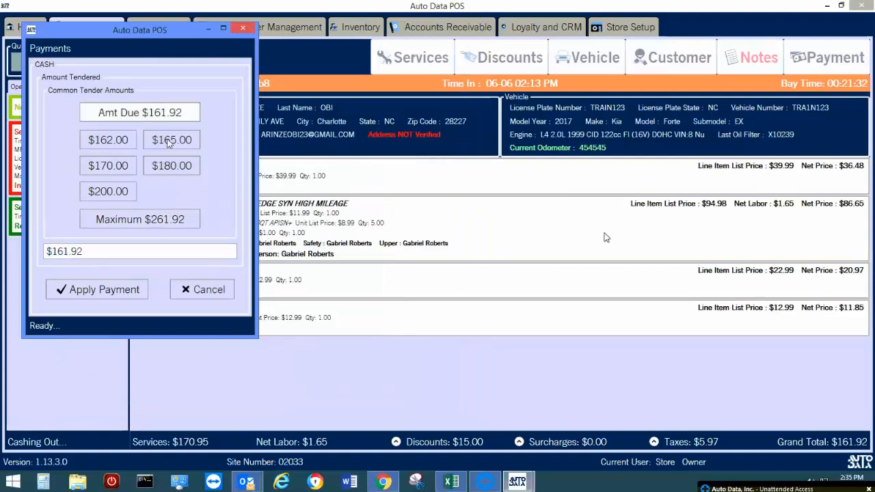
pyautogui.click(122, 291)
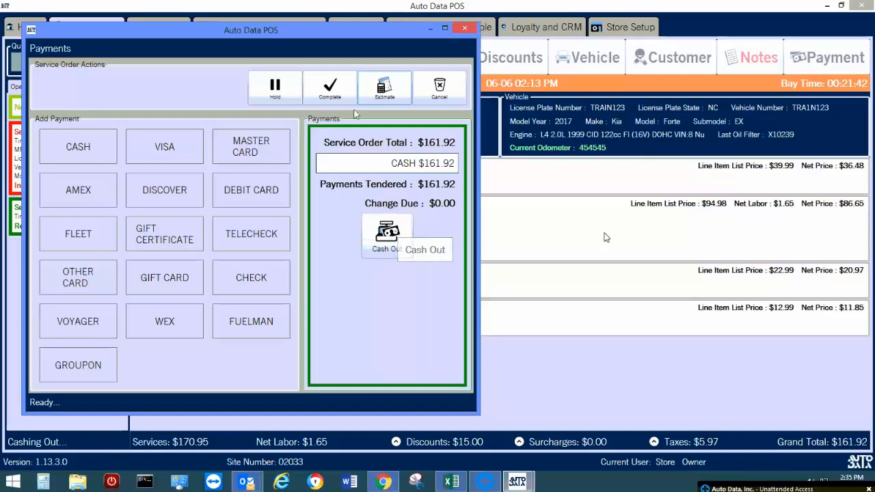
pyautogui.click(331, 87)
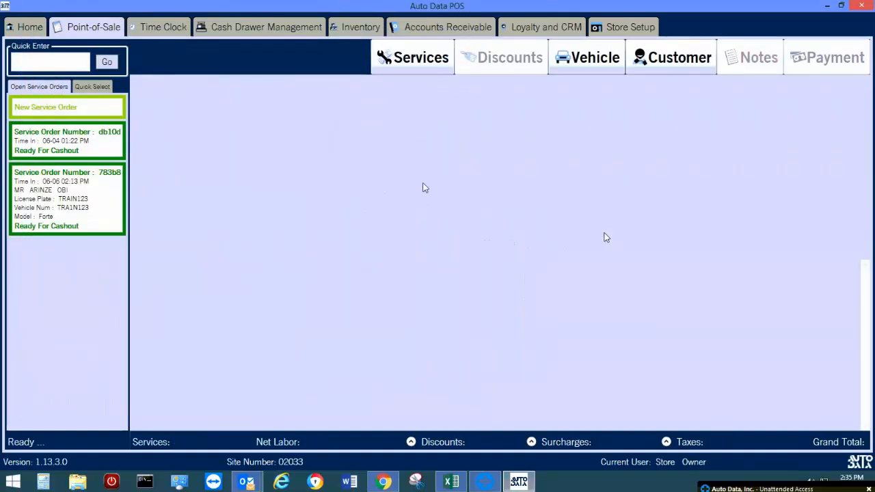
# - Reopen the Kia Forte service order that is ready for cashout and apply a cash payment of $161.92
pyautogui.click(80, 197)
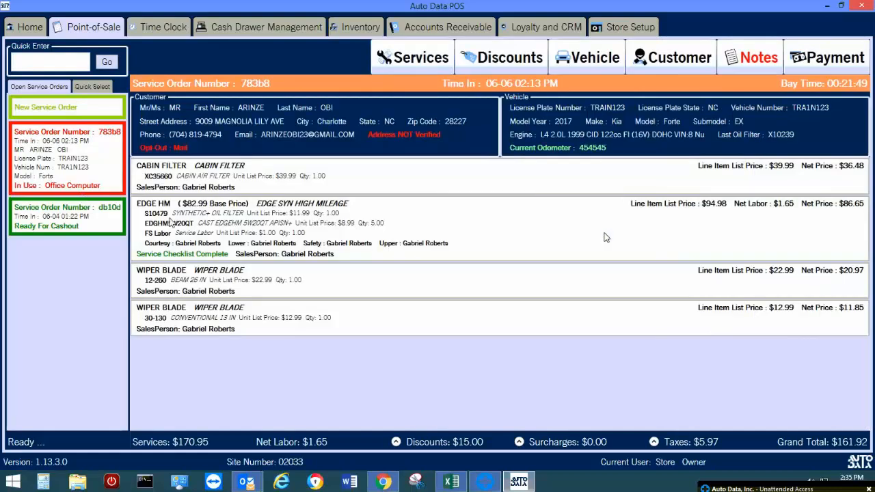
pyautogui.click(830, 57)
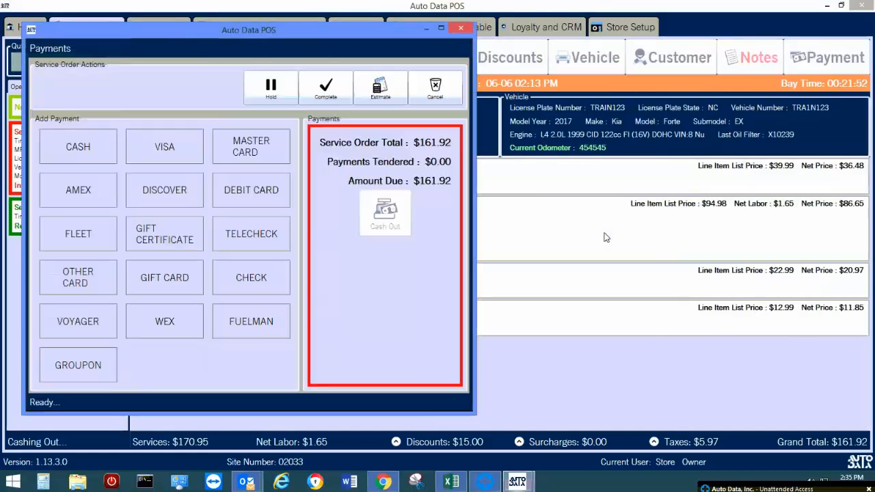
pyautogui.click(115, 158)
pyautogui.click(160, 117)
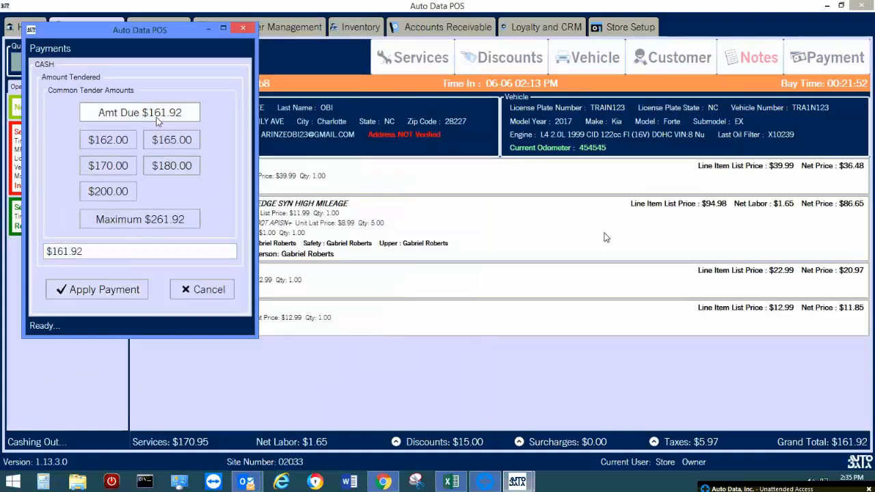
pyautogui.click(126, 289)
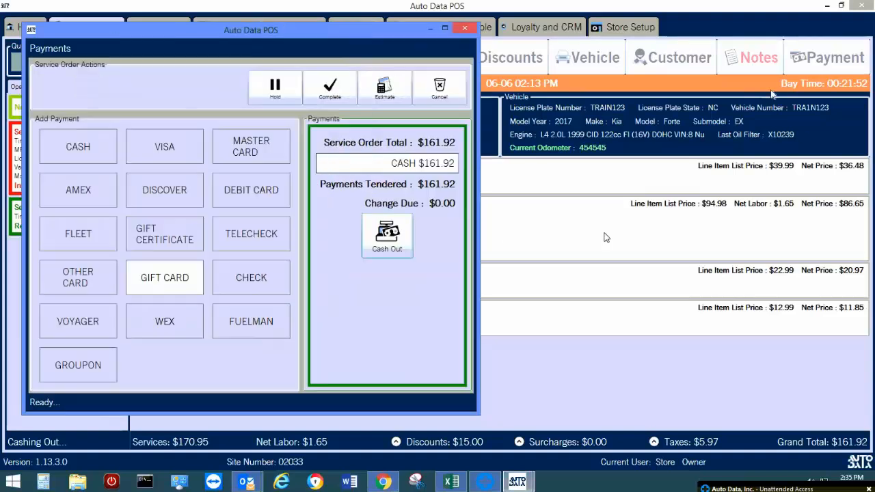
# - Cash out the $161.92 service order paid in cash and view its invoice on screen through to the signature line
pyautogui.click(398, 240)
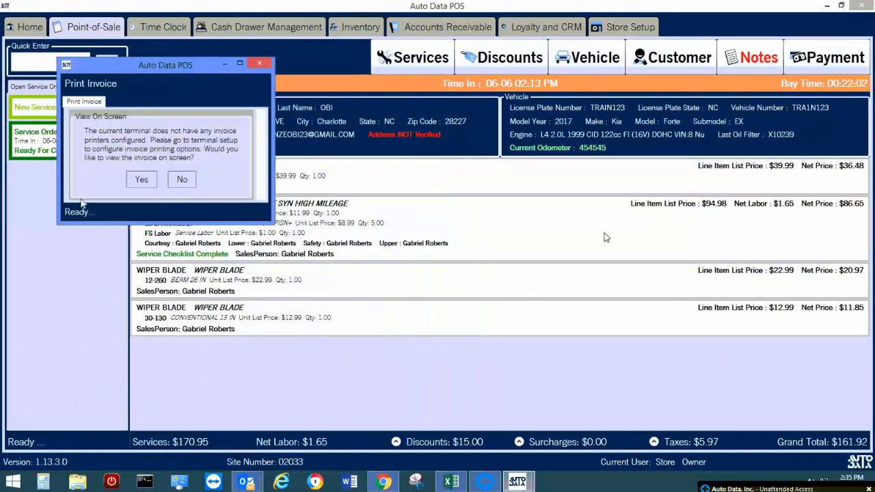
pyautogui.click(141, 179)
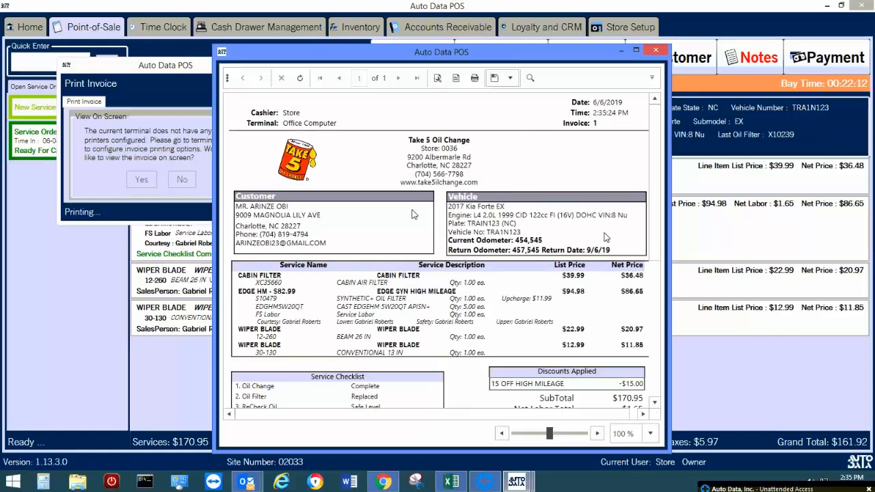
pyautogui.scroll(-10, 413, 214)
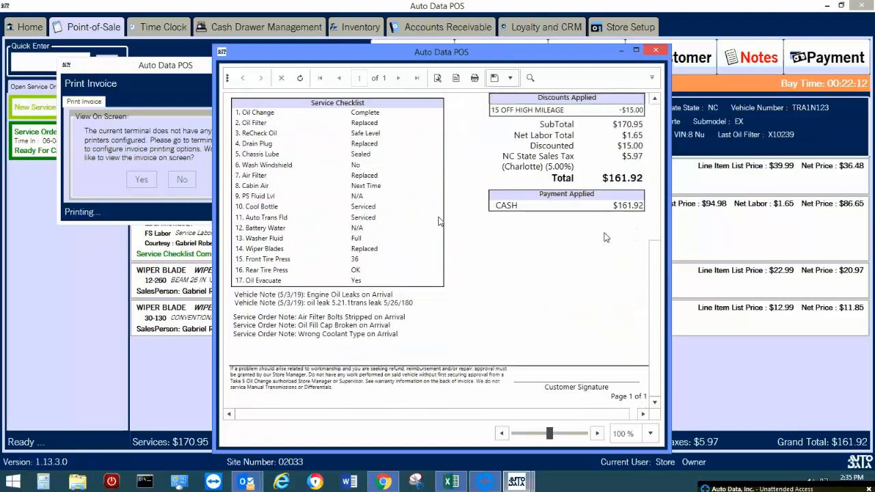
pyautogui.scroll(10, 439, 220)
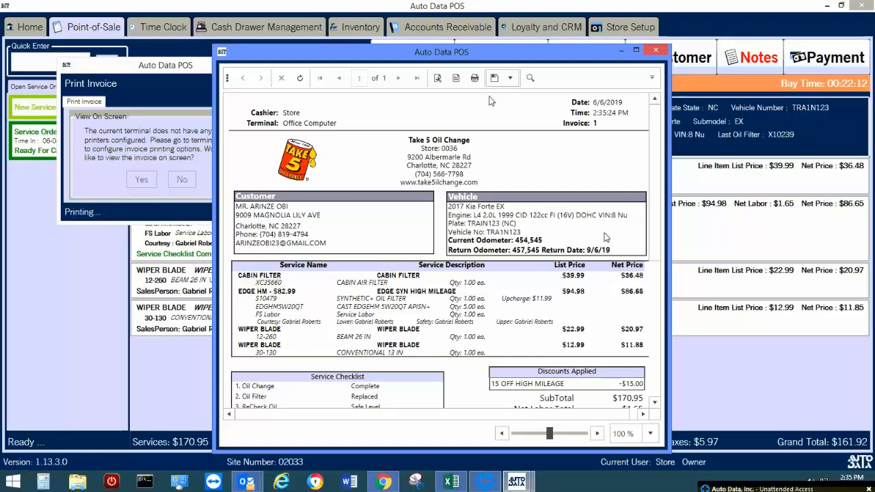
# - Print the invoice on the PrintRECPrintWO on server printer, review its pages on screen and close the preview
pyautogui.click(475, 79)
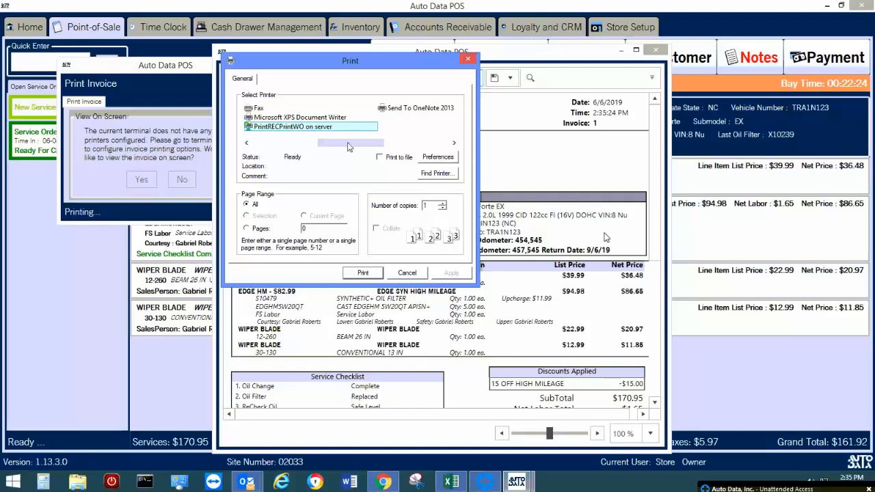
pyautogui.click(362, 272)
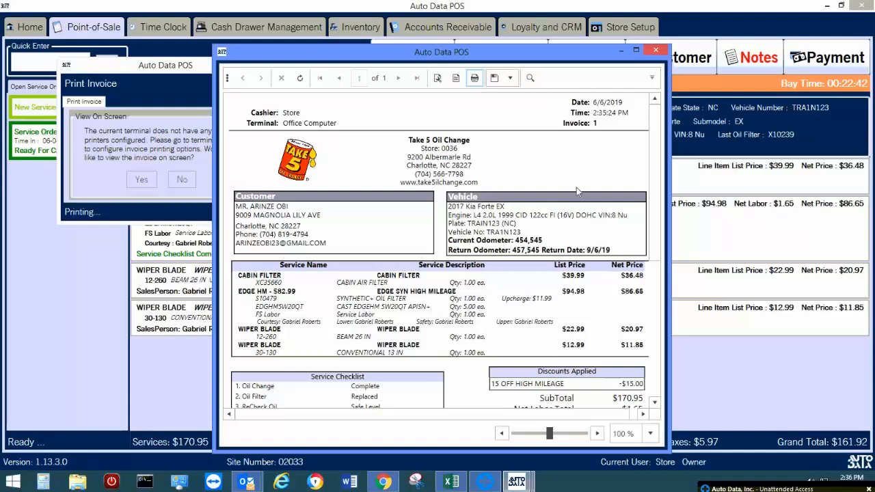
pyautogui.scroll(-8, 576, 192)
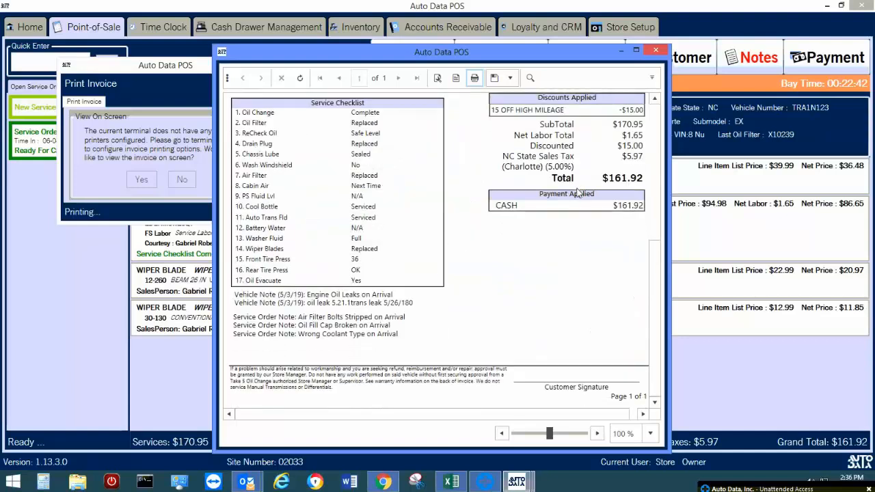
pyautogui.scroll(3, 595, 165)
pyautogui.scroll(3, 597, 164)
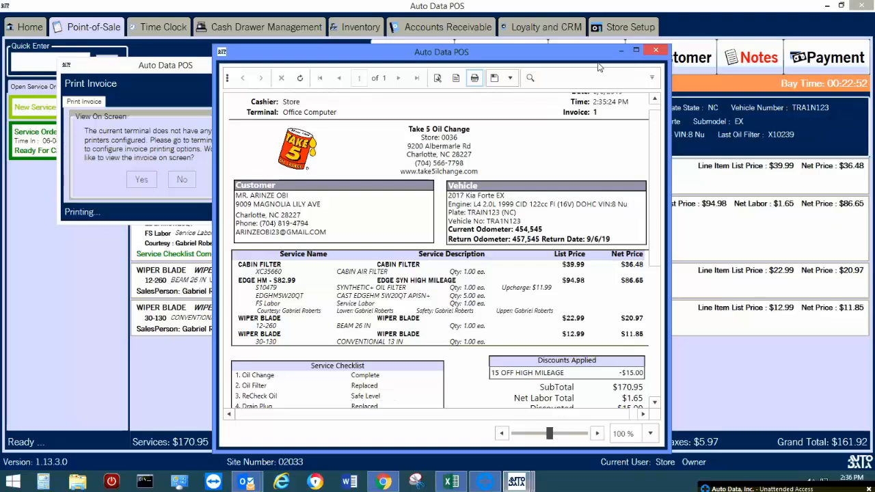
pyautogui.click(654, 53)
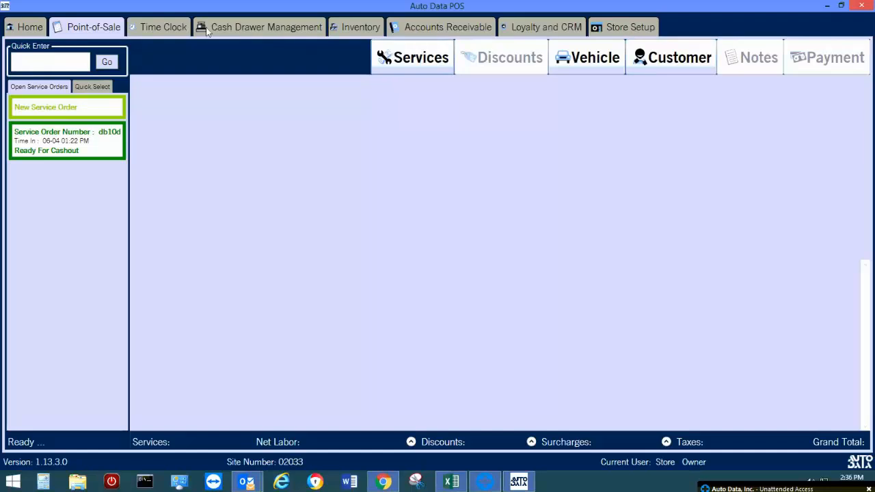
# - Find the 6/6/2019 invoice for $161.92 under Reprint Invoice and review it on screen from header to signature line
pyautogui.click(635, 24)
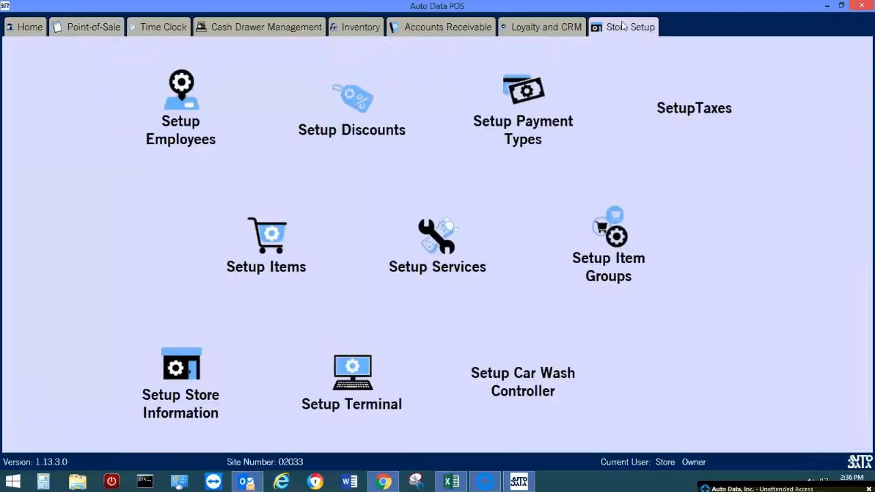
pyautogui.click(273, 28)
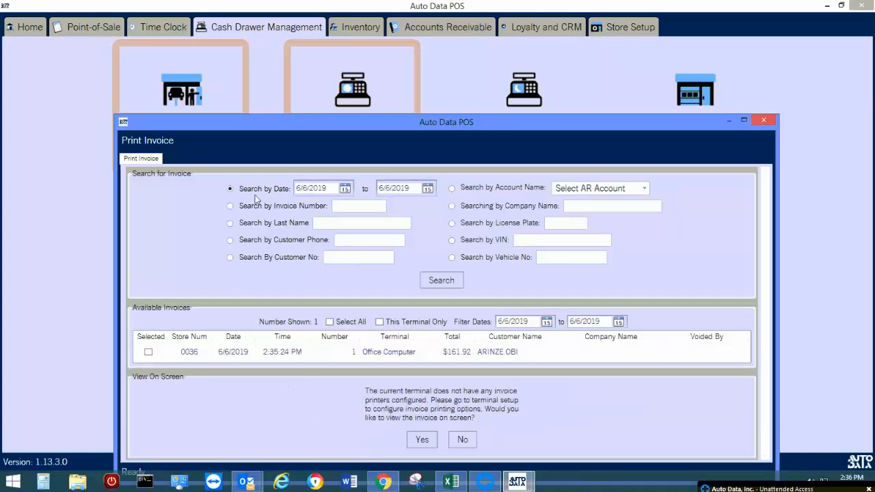
pyautogui.click(241, 354)
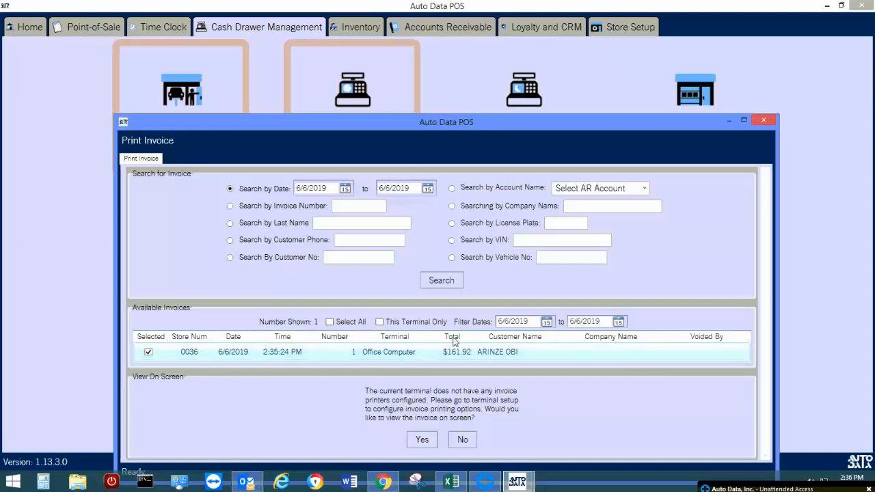
pyautogui.click(421, 440)
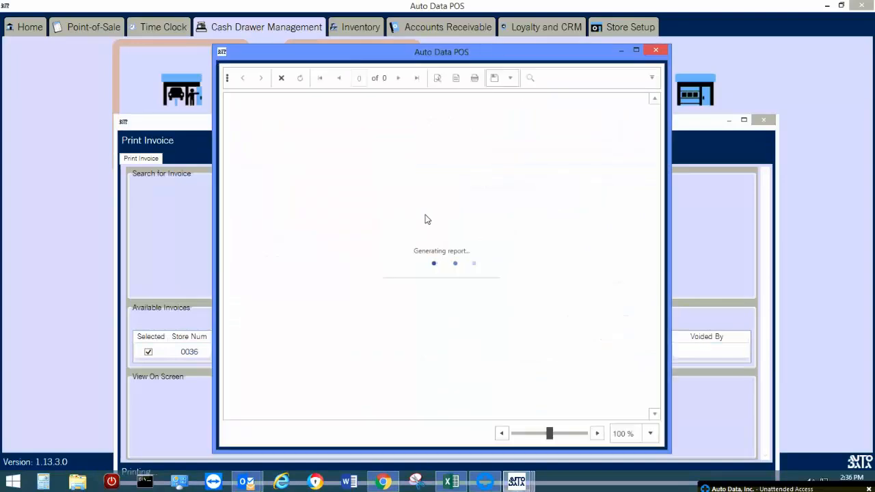
pyautogui.scroll(-5, 453, 267)
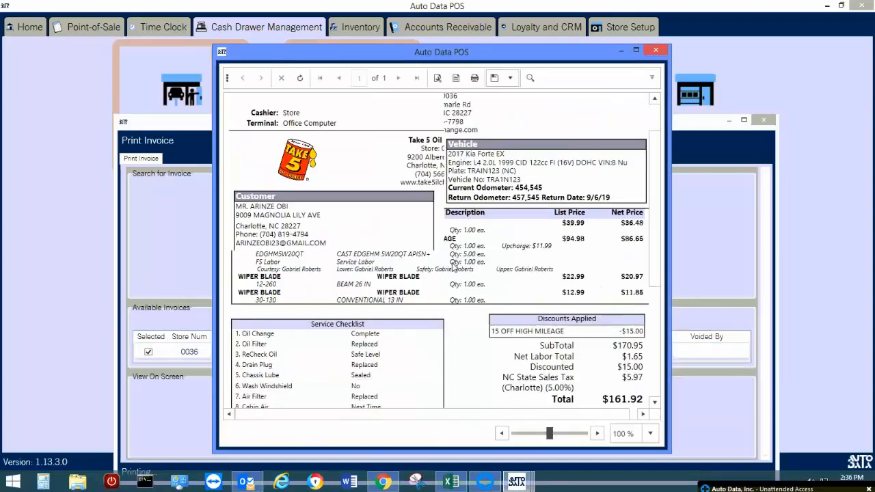
pyautogui.scroll(-3, 453, 271)
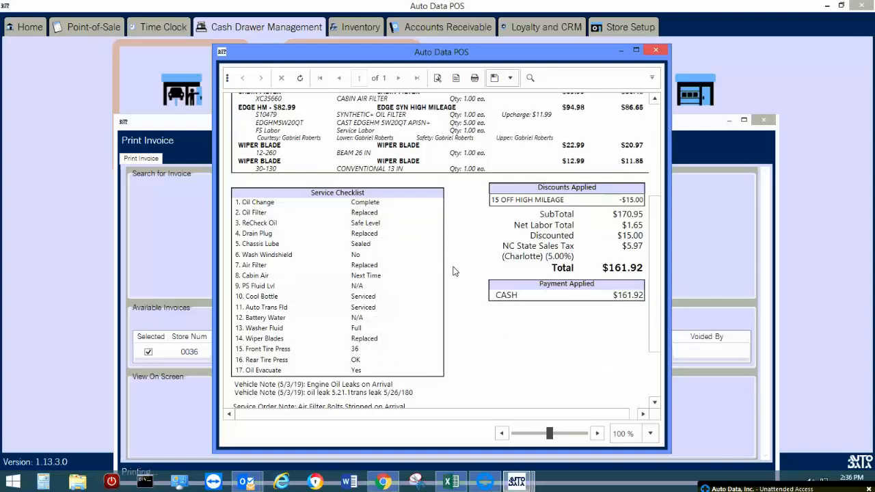
pyautogui.scroll(-3, 453, 271)
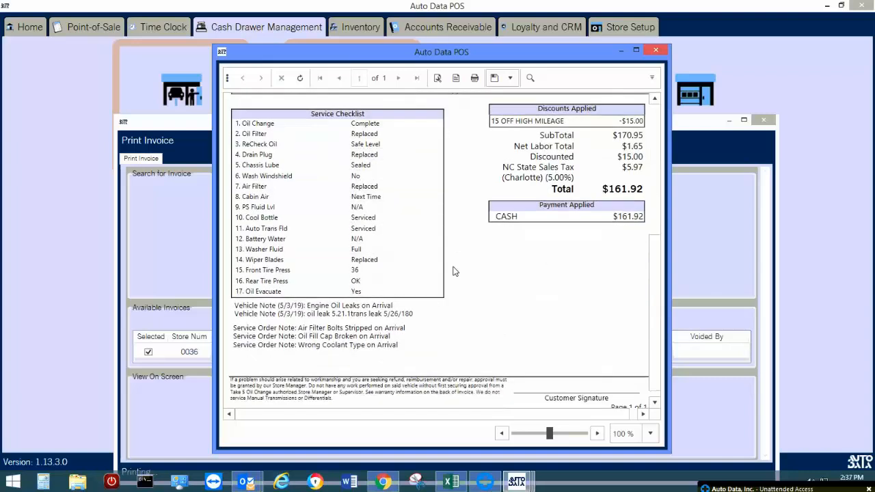
pyautogui.scroll(10, 453, 271)
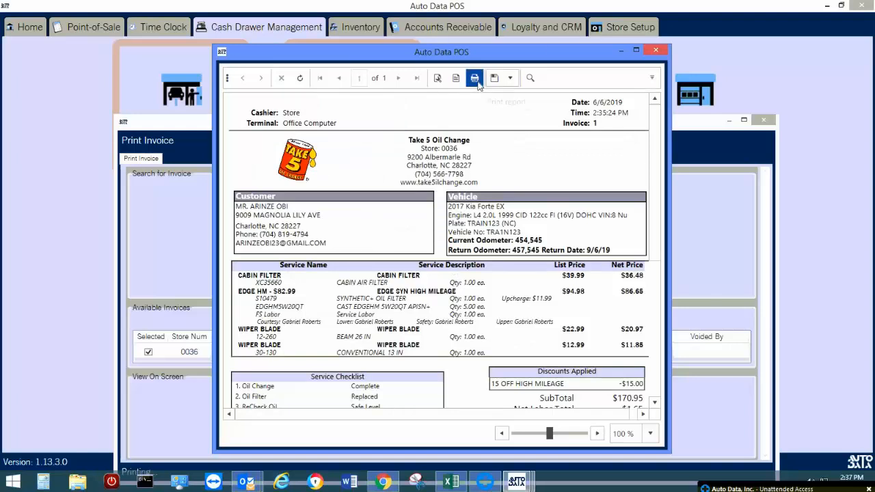
pyautogui.click(474, 79)
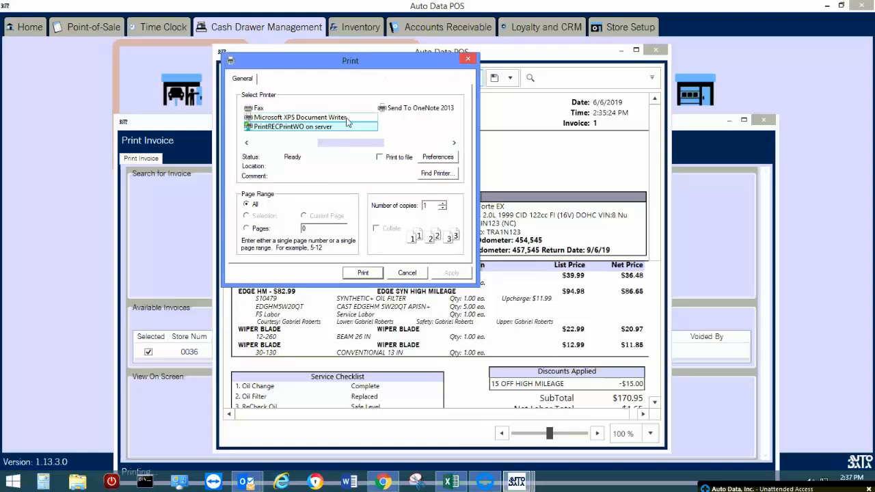
pyautogui.click(346, 118)
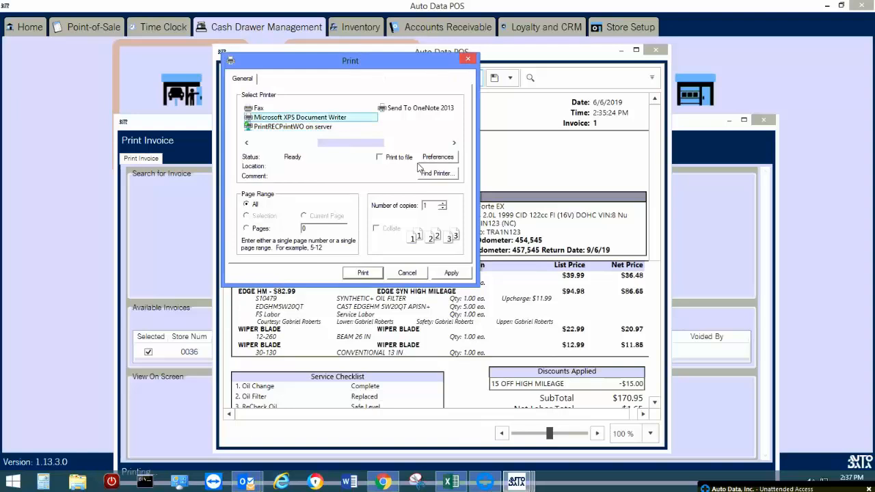
pyautogui.click(361, 273)
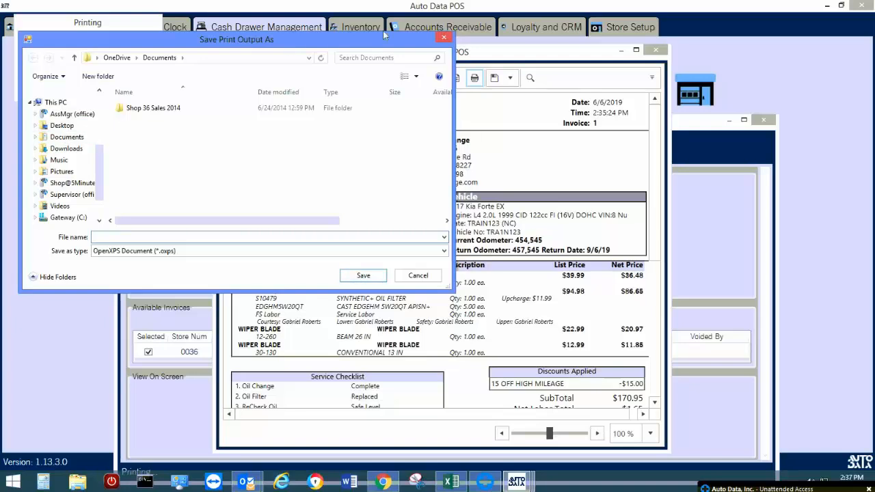
pyautogui.click(444, 37)
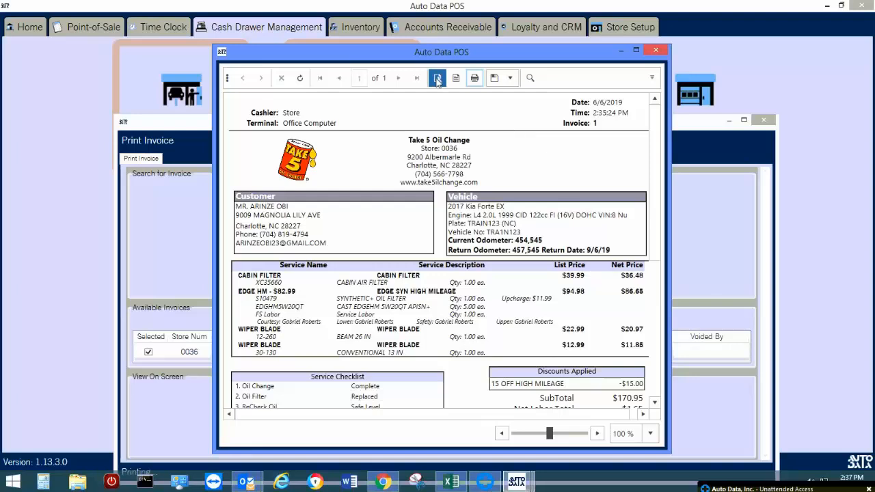
# - Reprint the invoice from the on-screen preview on a different printer and close the preview
pyautogui.click(475, 77)
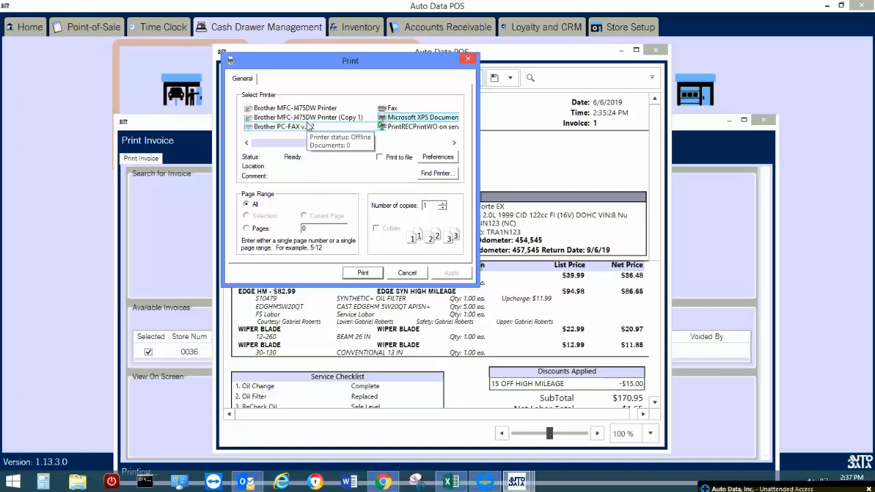
pyautogui.click(340, 109)
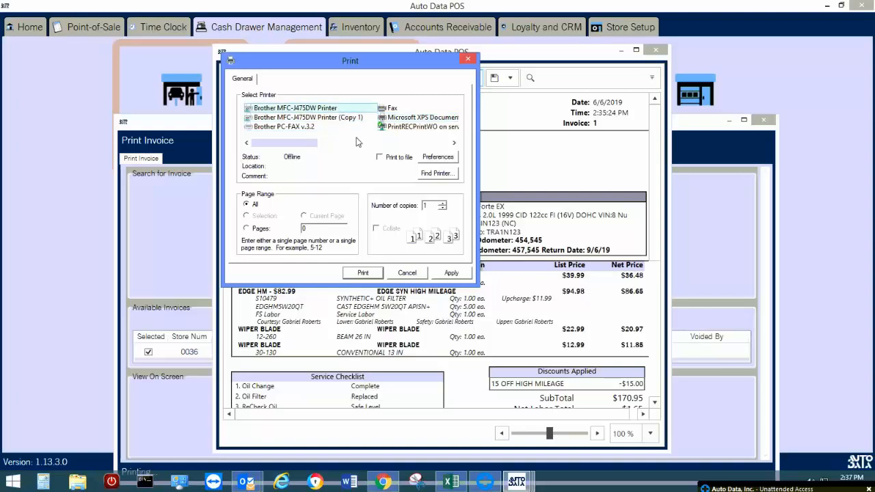
pyautogui.click(412, 127)
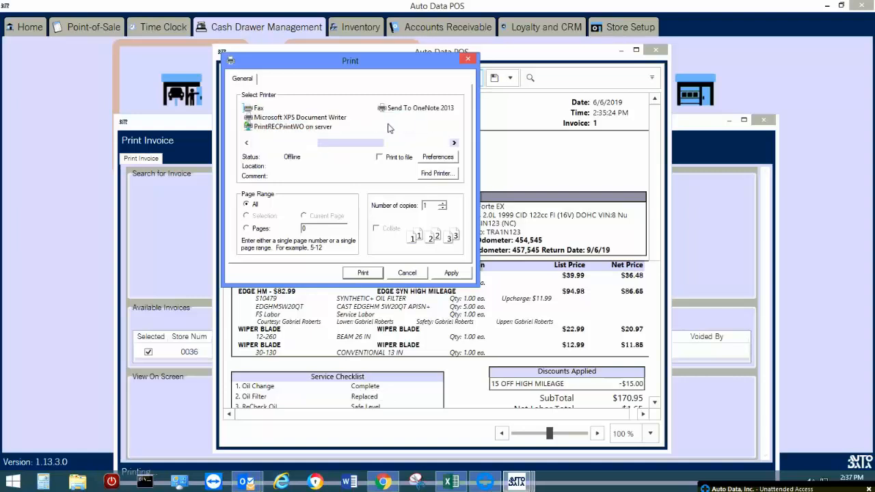
pyautogui.click(372, 274)
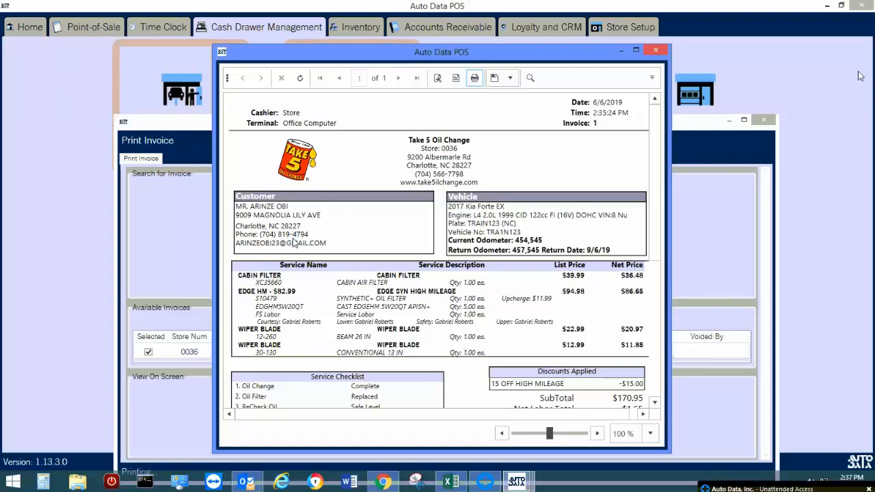
pyautogui.click(656, 51)
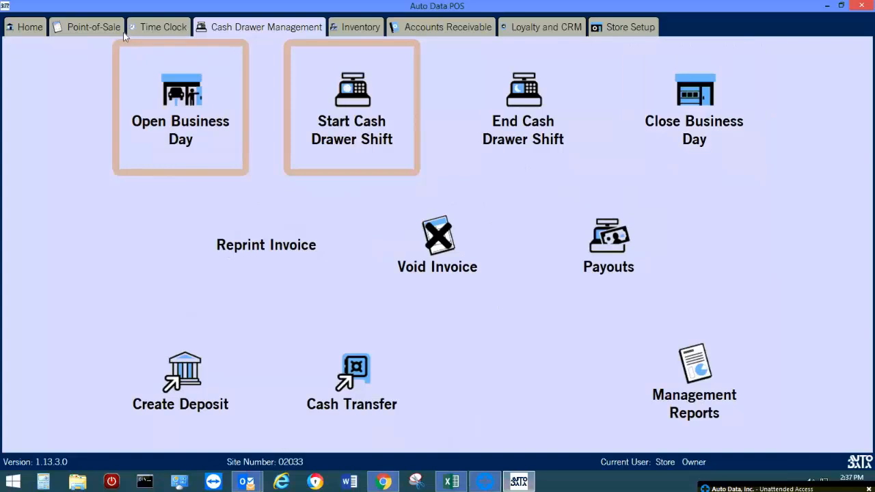
# - Open the remaining service order marked Ready For Cashout in Point-of-Sale and cancel it, confirming the cancellation
pyautogui.click(120, 29)
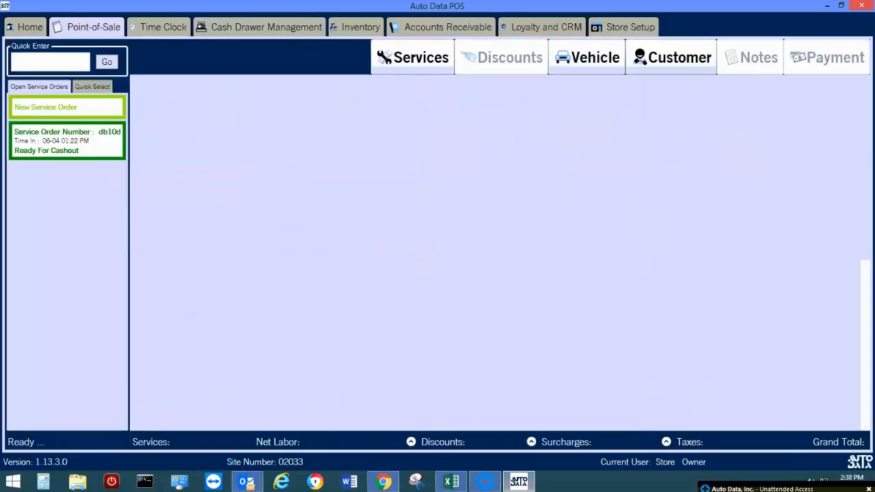
pyautogui.click(96, 154)
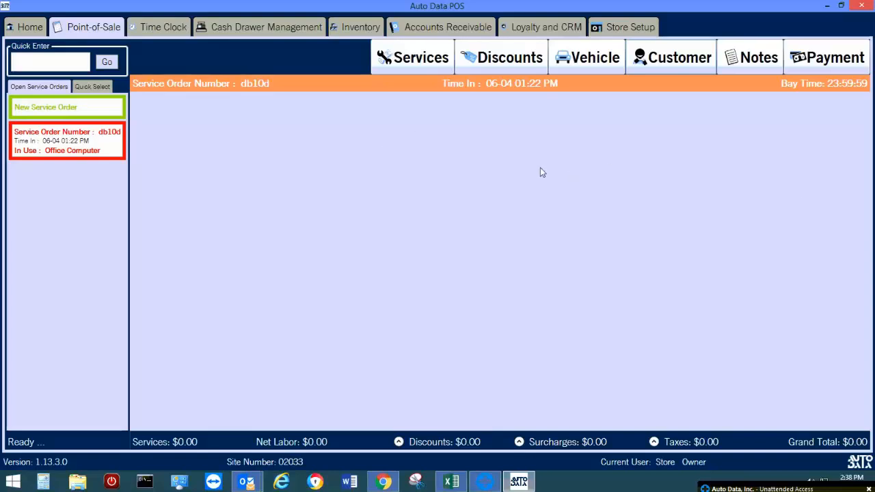
pyautogui.click(819, 68)
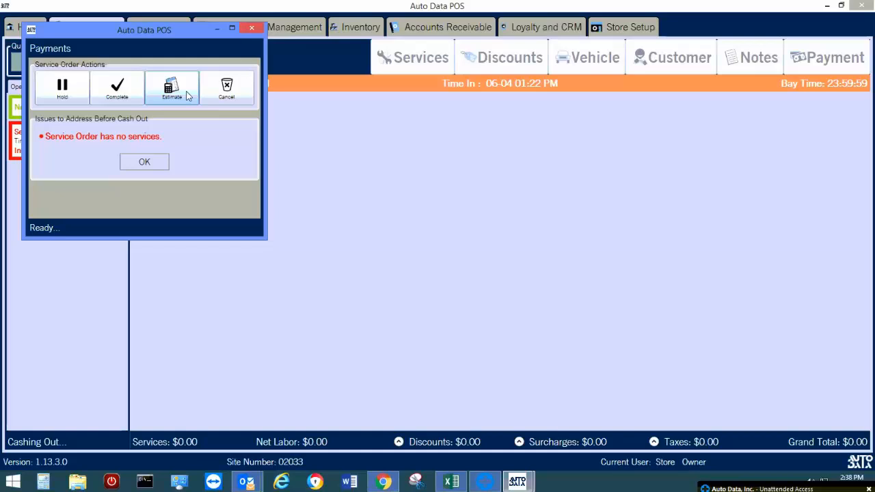
pyautogui.click(235, 86)
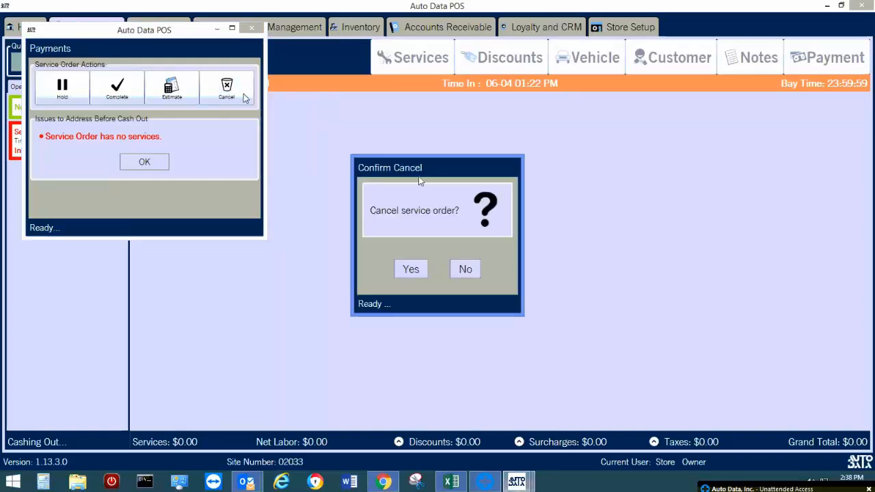
pyautogui.click(417, 268)
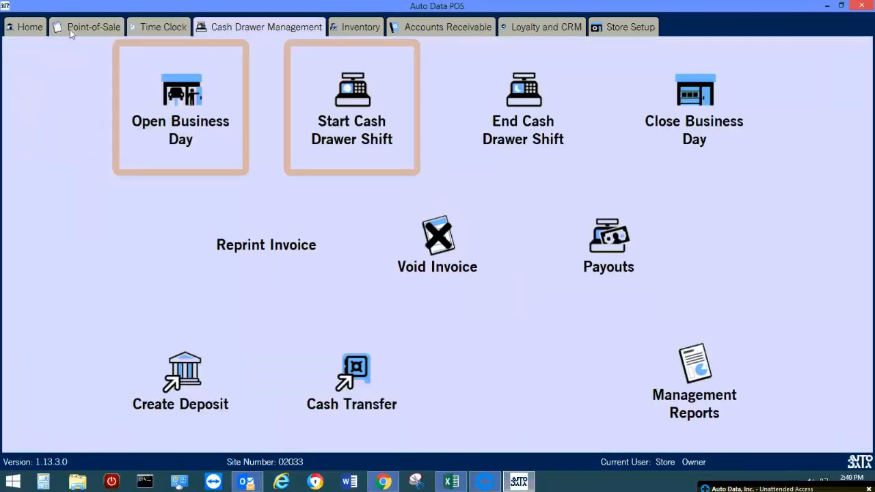
# - Choose the 6/6/2019 invoice for $161.92 under Void Invoice, start voiding it, decline the confirmation and go back
pyautogui.click(70, 29)
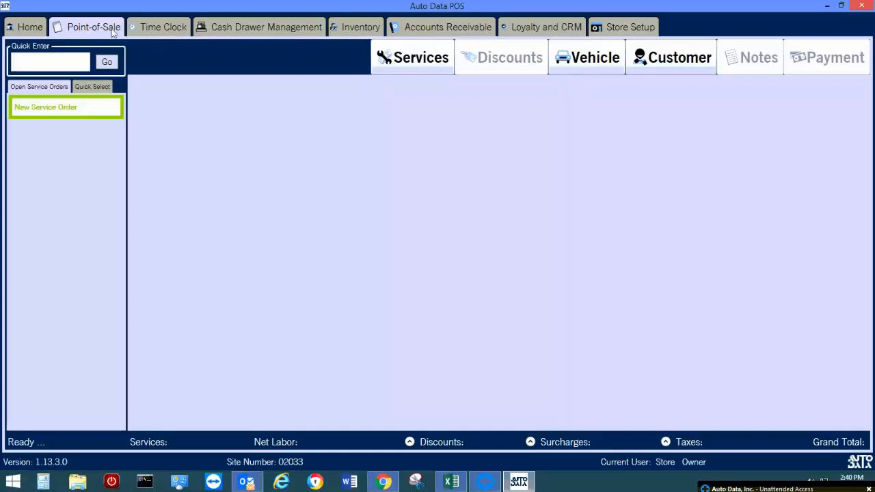
pyautogui.click(275, 32)
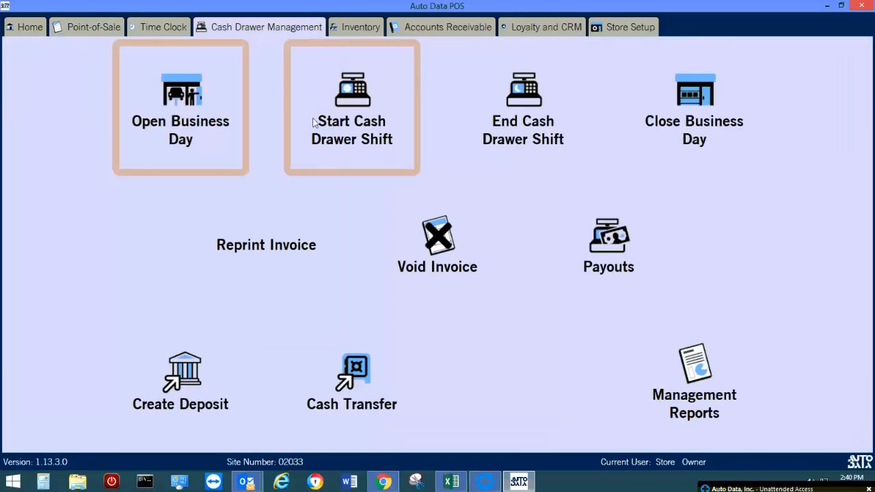
pyautogui.click(468, 243)
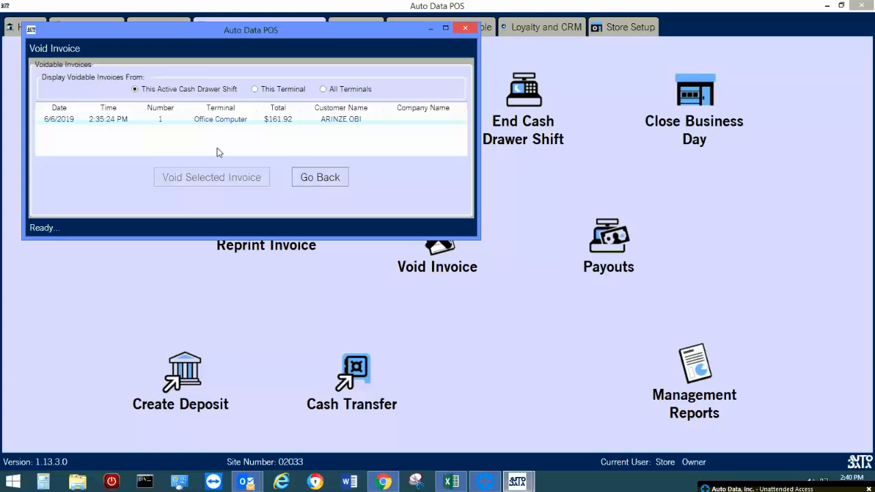
pyautogui.click(267, 119)
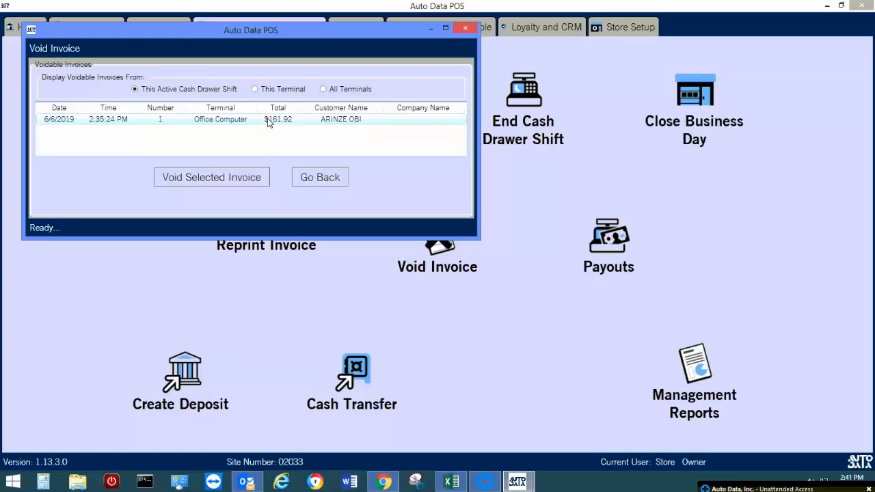
pyautogui.click(234, 179)
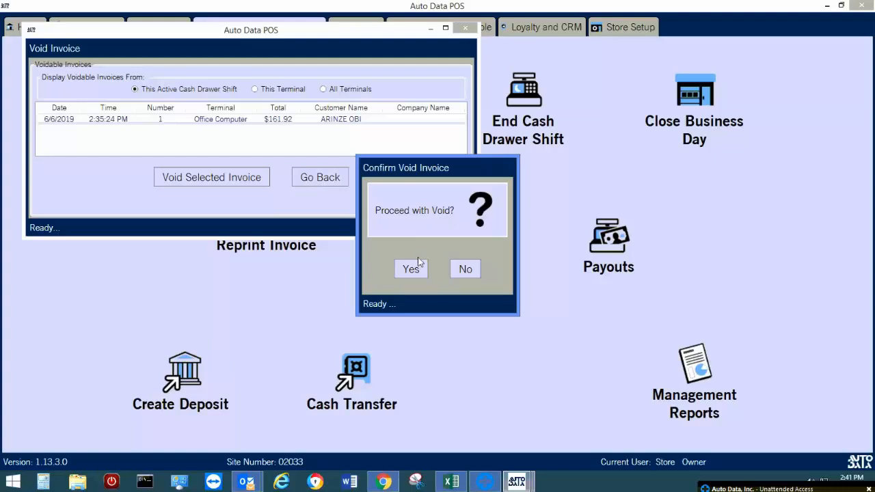
pyautogui.click(470, 270)
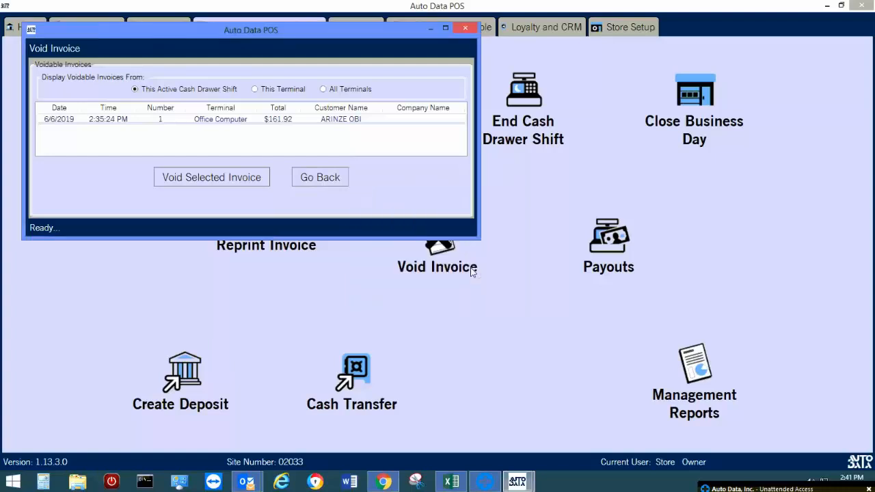
pyautogui.click(320, 178)
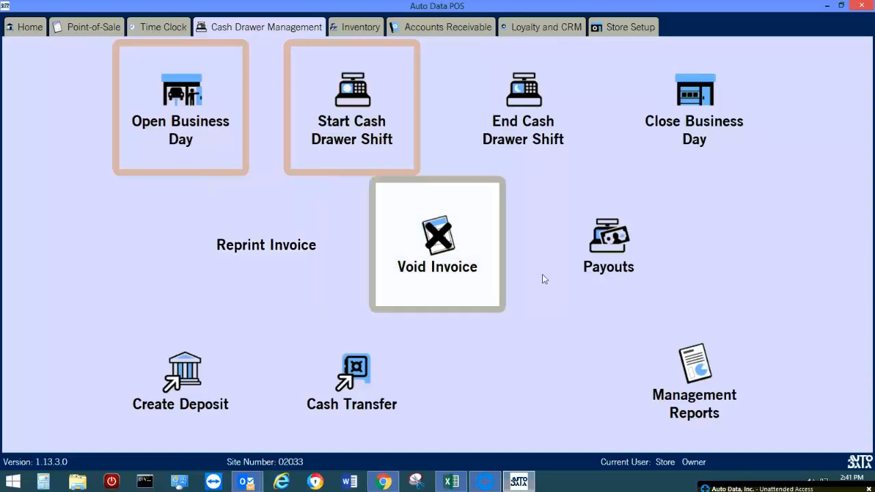
# - Check the Office Computer terminal's cash on hand in Cash Transfer and close the window
pyautogui.click(383, 373)
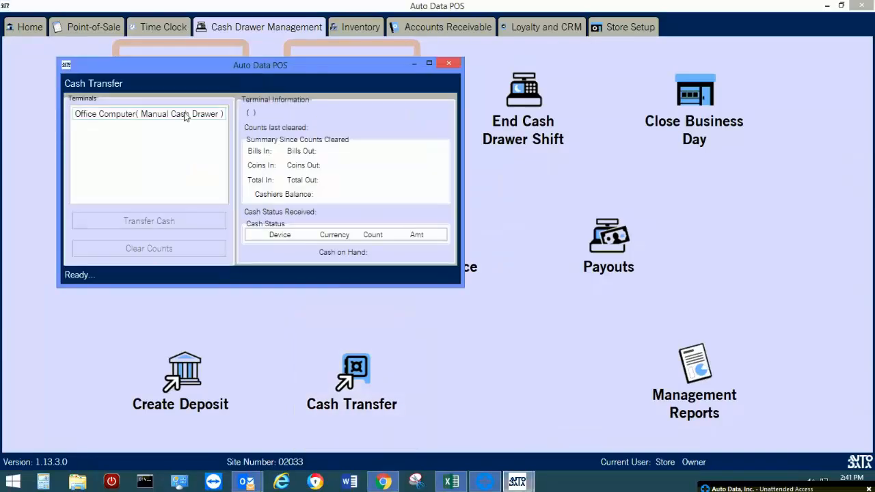
pyautogui.click(184, 116)
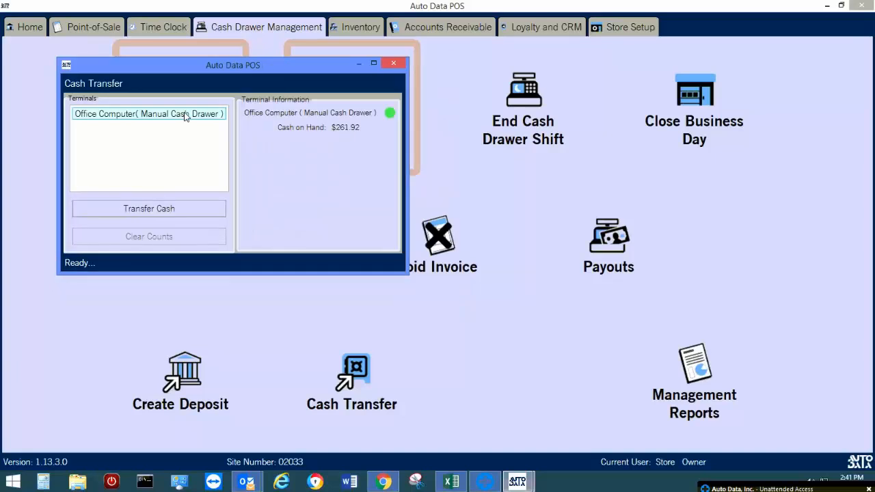
pyautogui.click(394, 64)
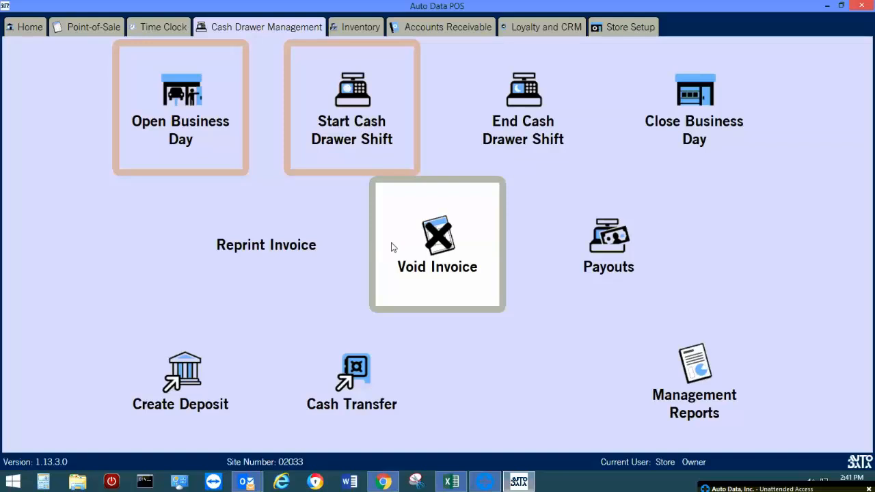
# - Start a cash transfer for the Office Computer terminal from Till to Safe
pyautogui.click(354, 404)
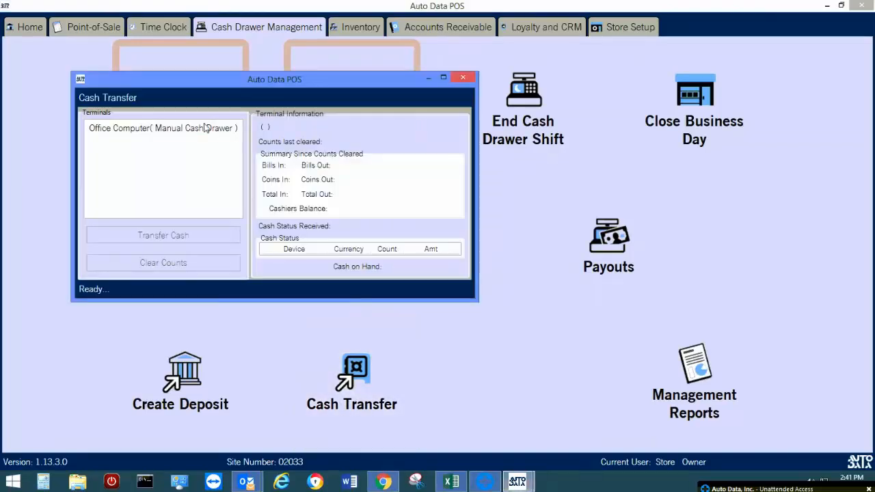
pyautogui.click(205, 128)
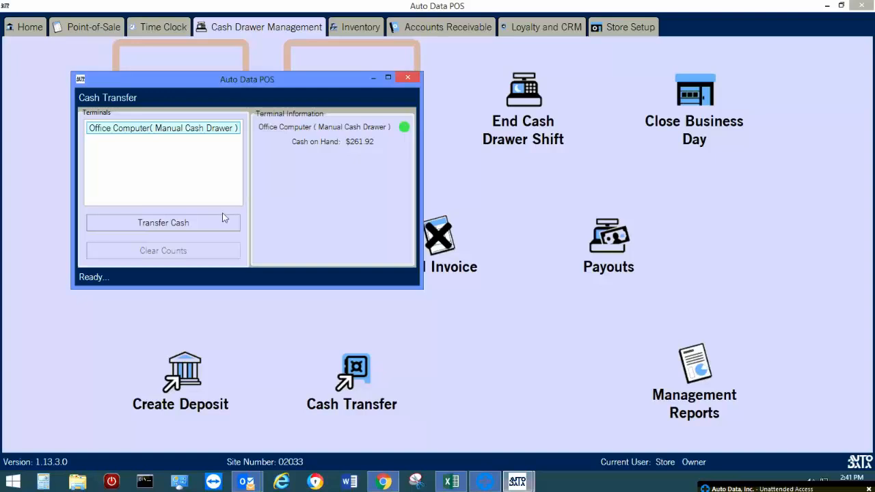
pyautogui.click(204, 224)
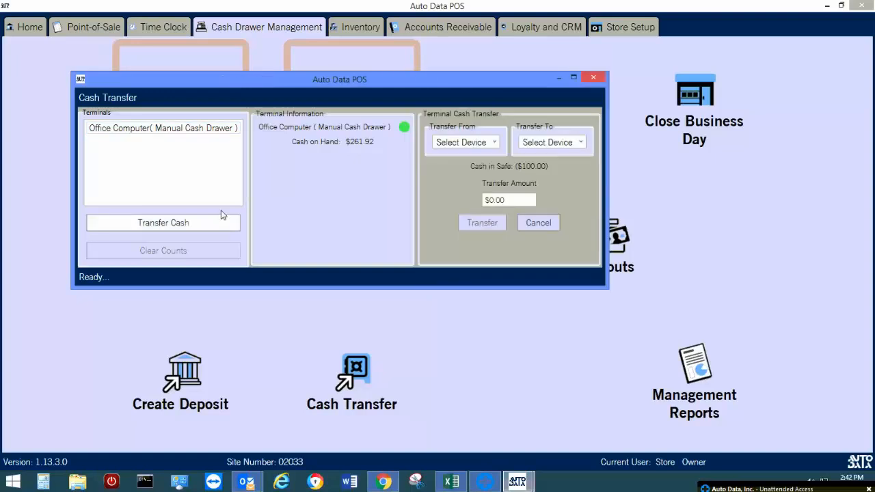
pyautogui.click(487, 145)
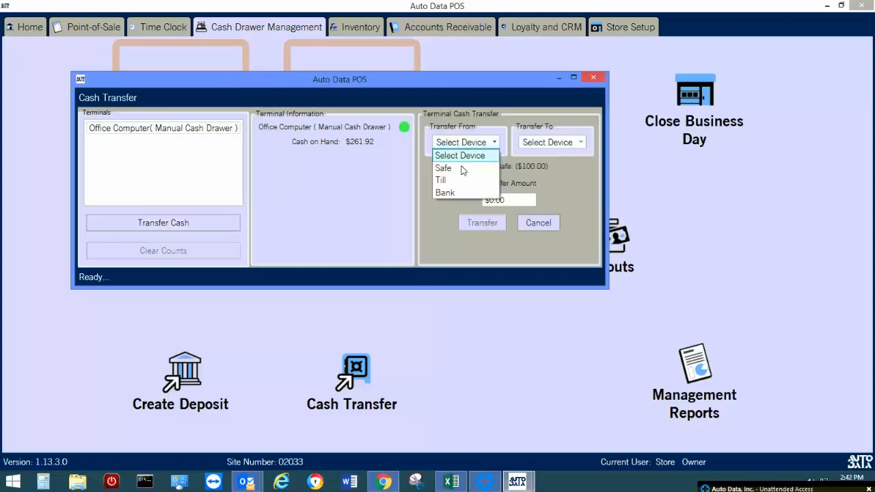
pyautogui.click(451, 180)
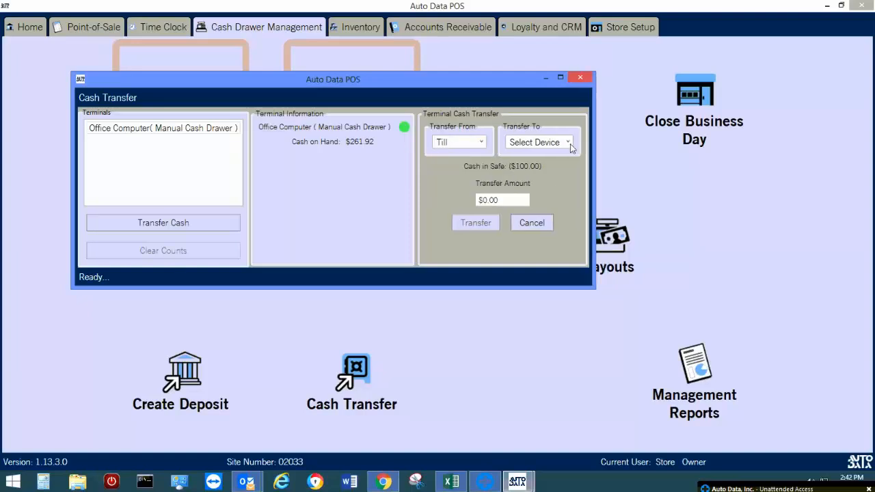
pyautogui.click(570, 145)
pyautogui.click(534, 167)
# - Set the transfer amount to $50.00, carry out the transfer and confirm it
pyautogui.click(481, 200)
pyautogui.press('BackSpace')
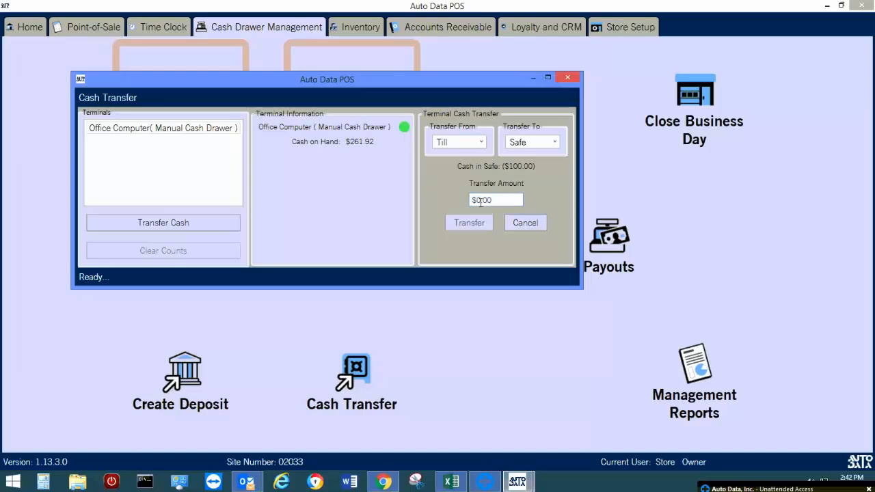
pyautogui.press('Delete')
pyautogui.write('50')
pyautogui.click(509, 202)
pyautogui.press('Tab')
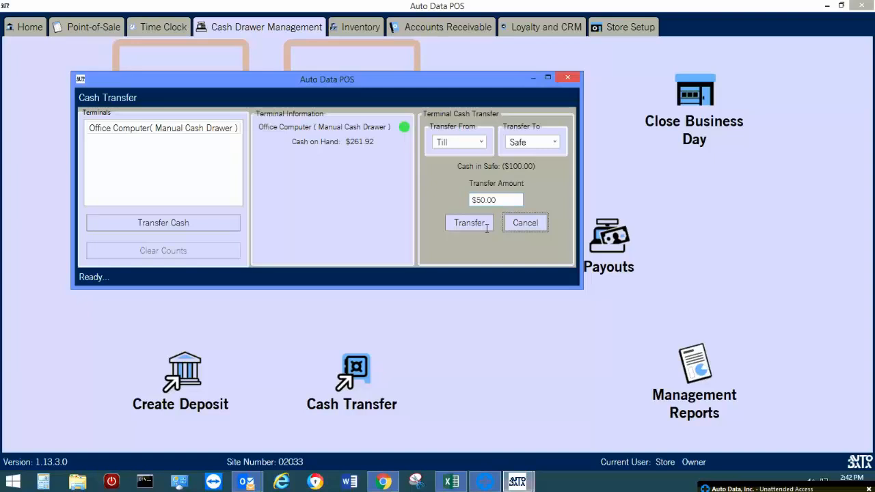
pyautogui.click(487, 228)
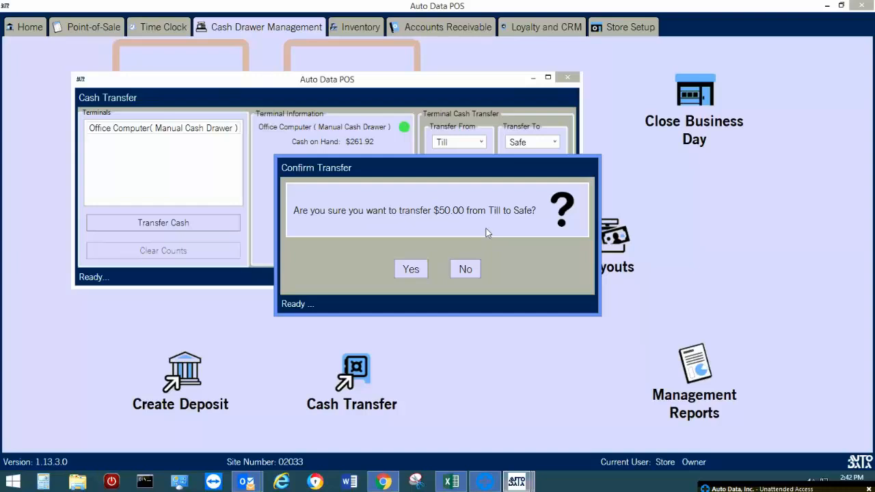
pyautogui.click(400, 270)
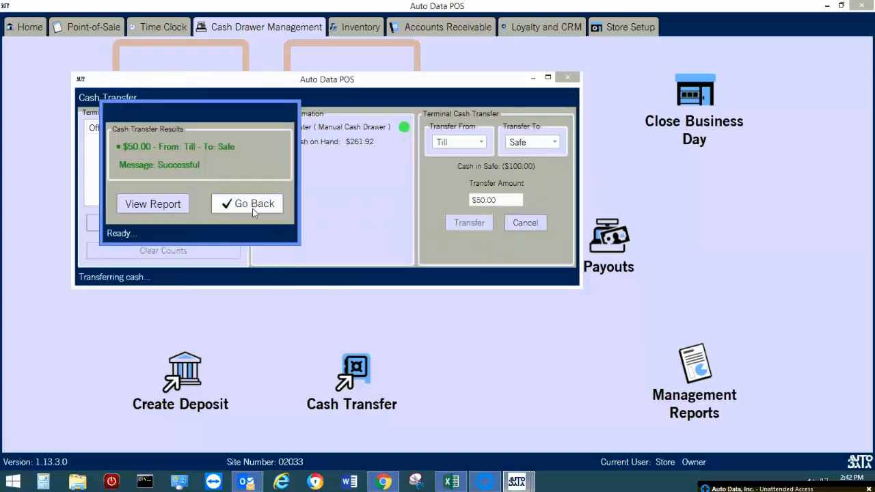
# - Review the Cash Transfer Report for the completed transfer, return to the terminal information and close Cash Transfer
pyautogui.click(183, 204)
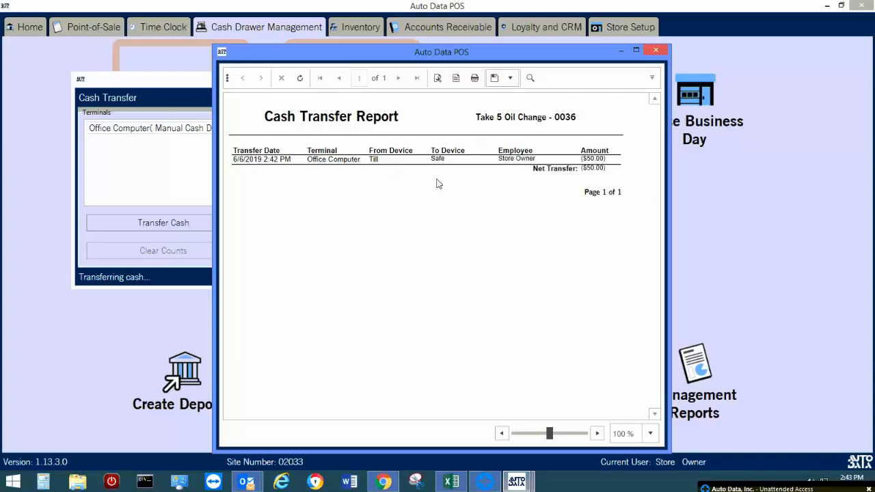
pyautogui.click(665, 53)
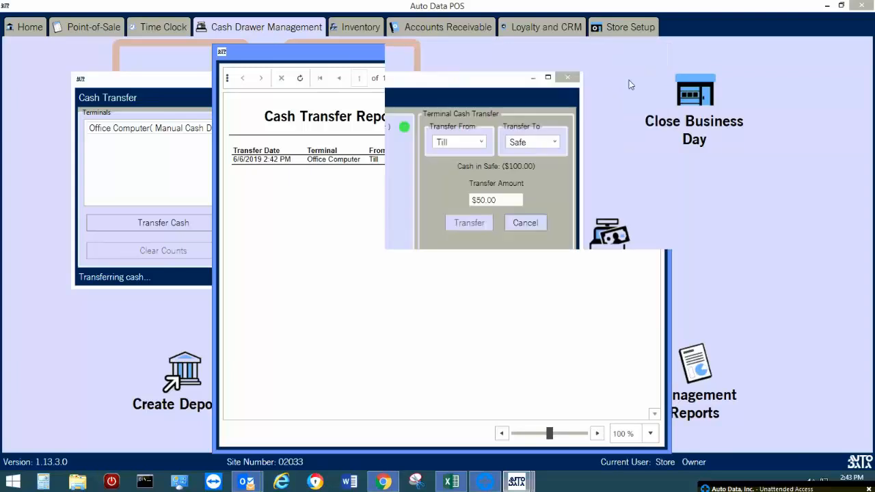
pyautogui.click(255, 204)
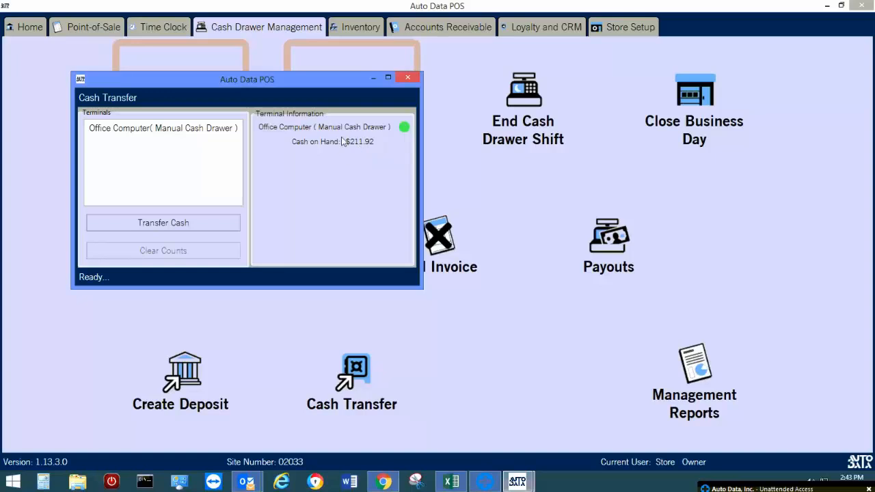
pyautogui.click(408, 78)
# - Examine the Create Deposit form and the available Management Reports, leaving each without making a deposit or running a report
pyautogui.click(214, 365)
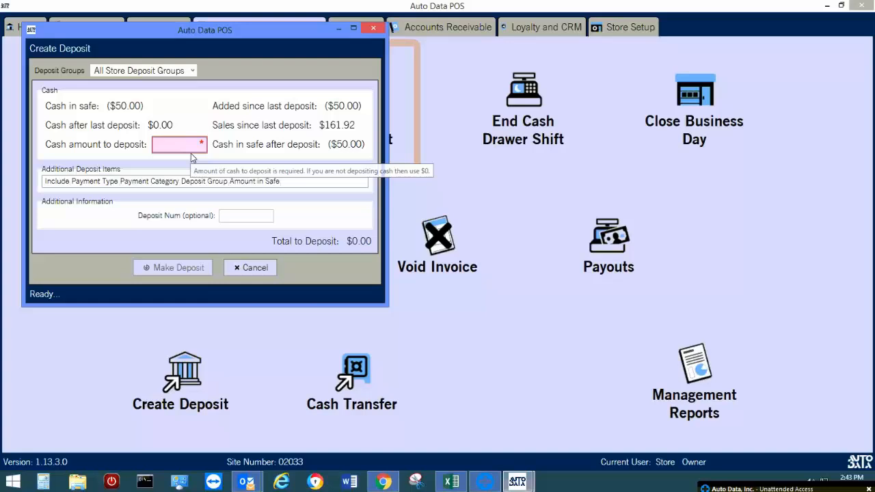
pyautogui.click(253, 270)
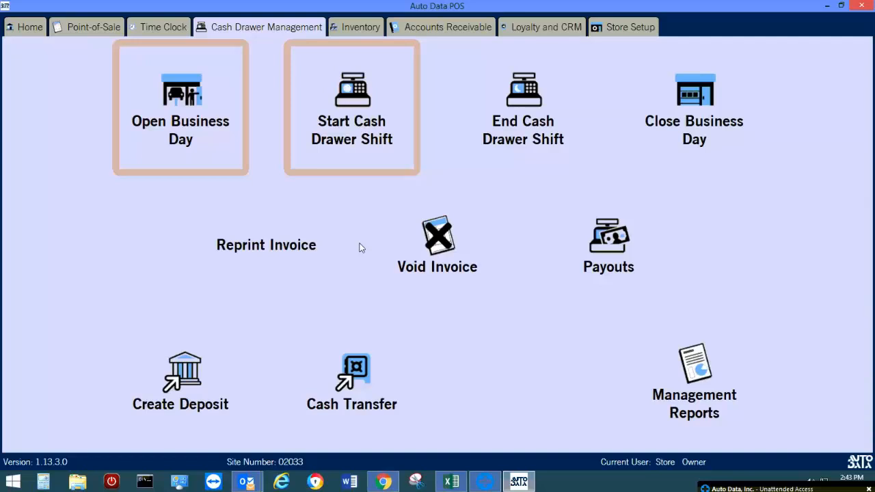
pyautogui.click(726, 387)
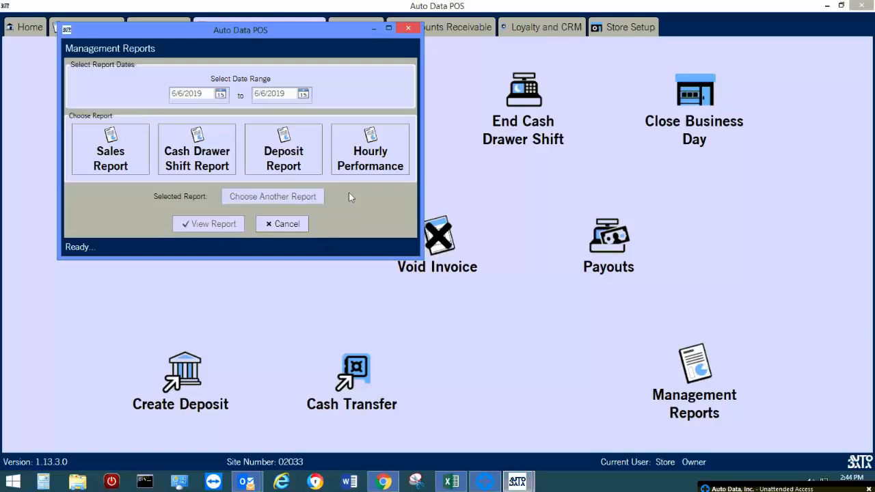
pyautogui.click(409, 28)
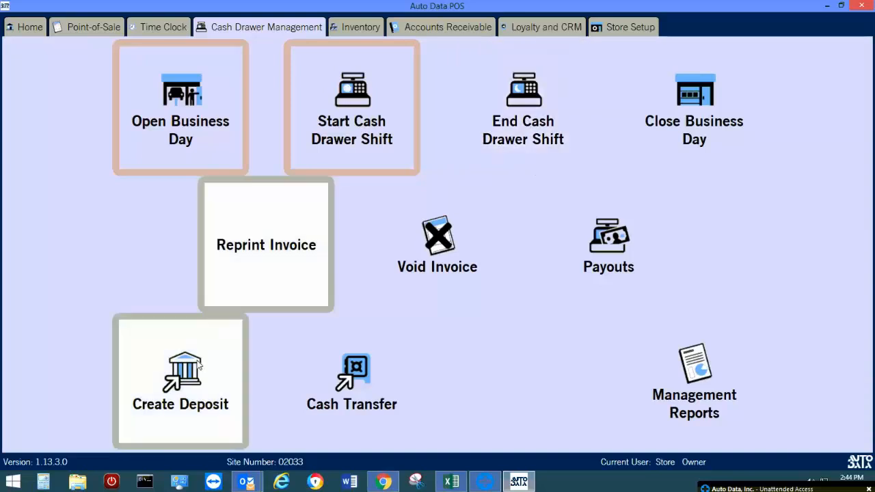
# - Select the Office Computer's unreconciled shift opened 6/6/2019 at 2:09:56 PM under End Cash Drawer Shift and start Reconcile & Close
pyautogui.click(535, 145)
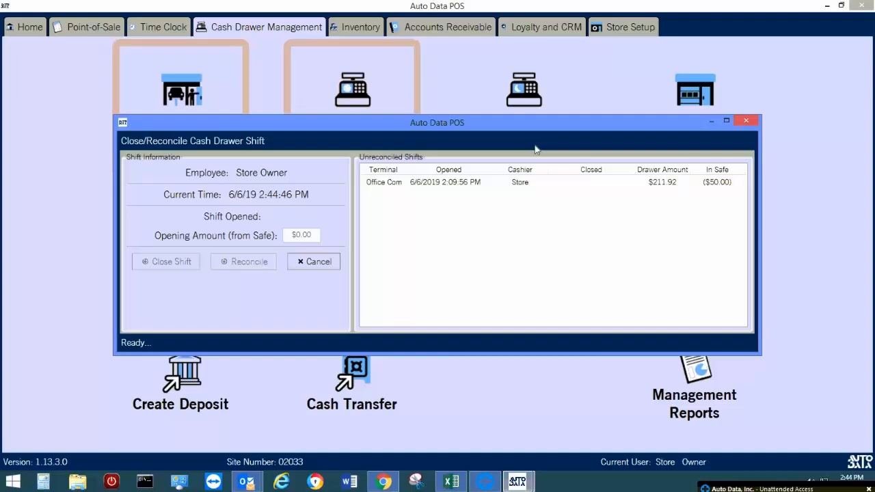
pyautogui.click(486, 185)
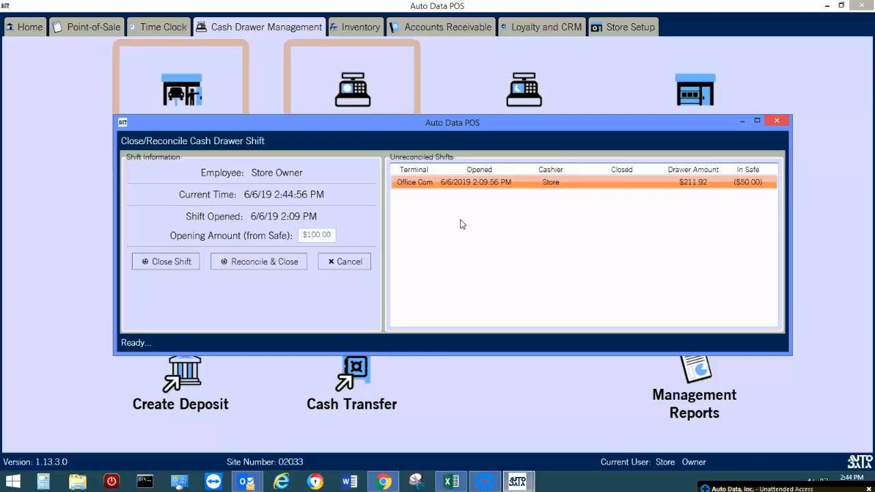
pyautogui.click(262, 265)
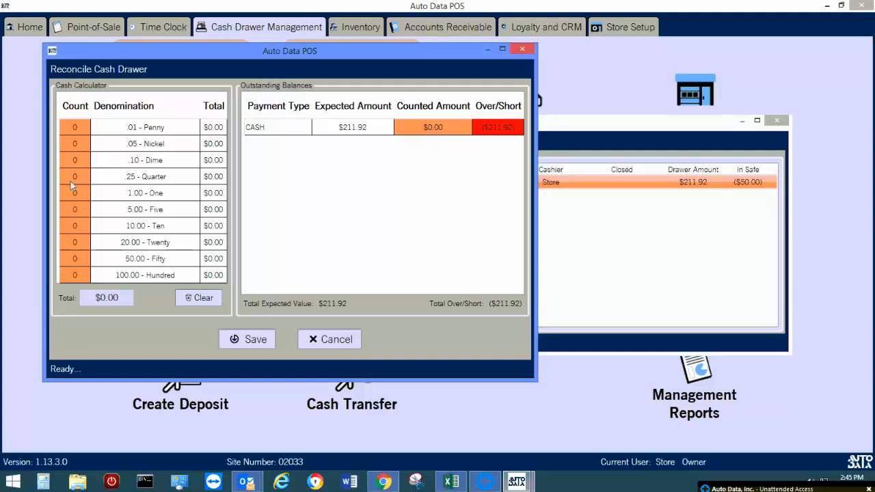
# - Enter a drawer count of two hundreds, one ten and two ones, save the reconciliation and confirm closing the shift
pyautogui.click(79, 276)
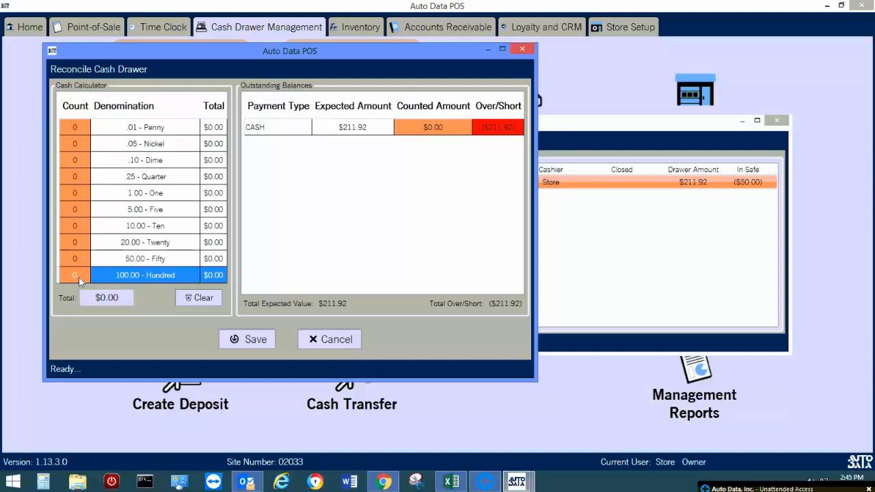
pyautogui.write('2')
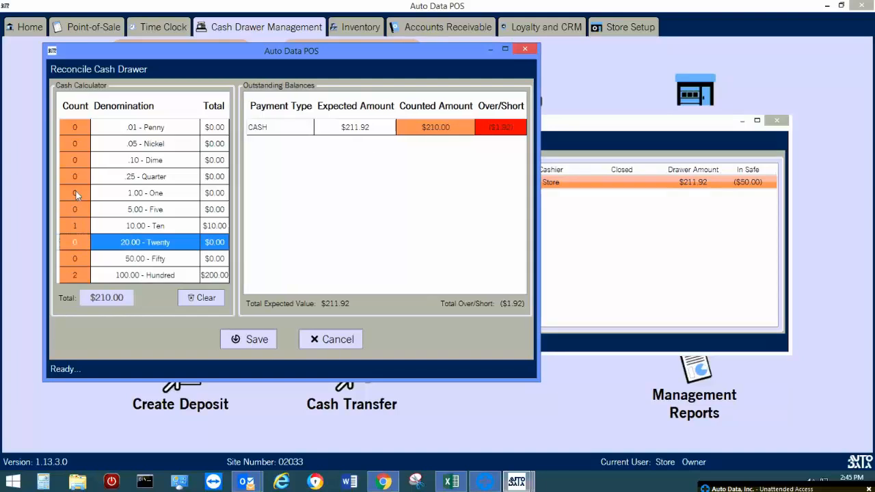
pyautogui.click(77, 195)
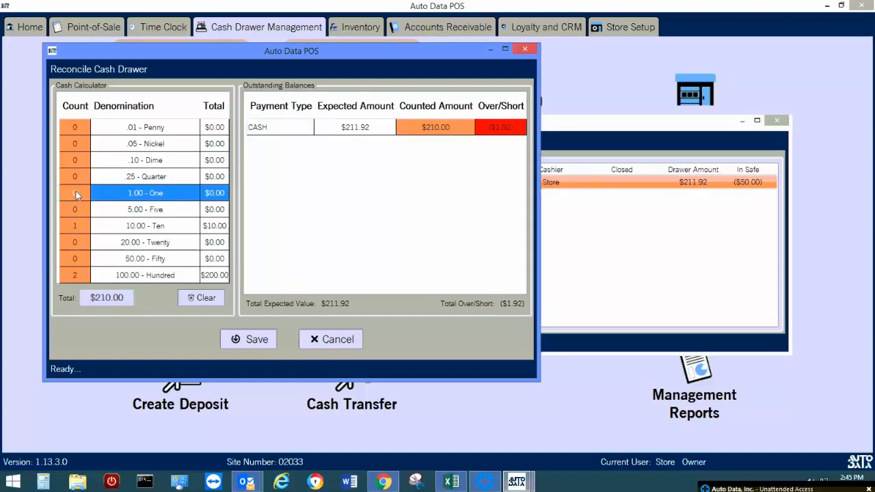
pyautogui.write('2')
pyautogui.press('Return')
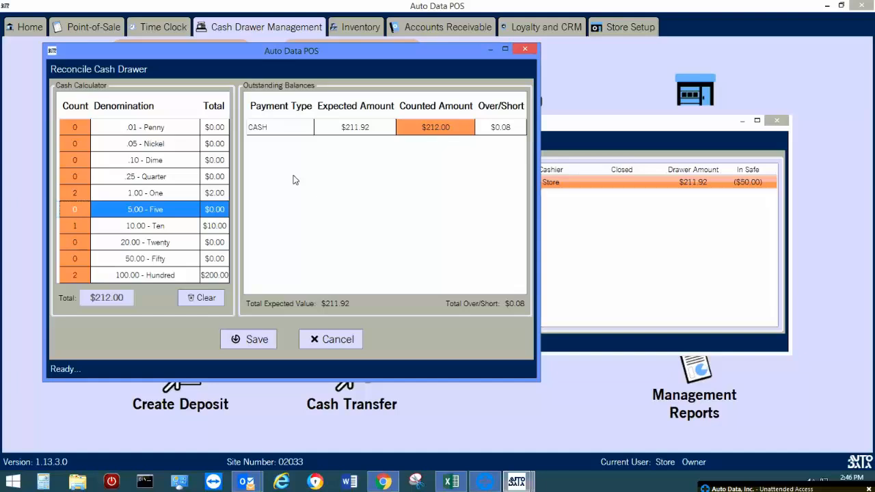
pyautogui.click(264, 341)
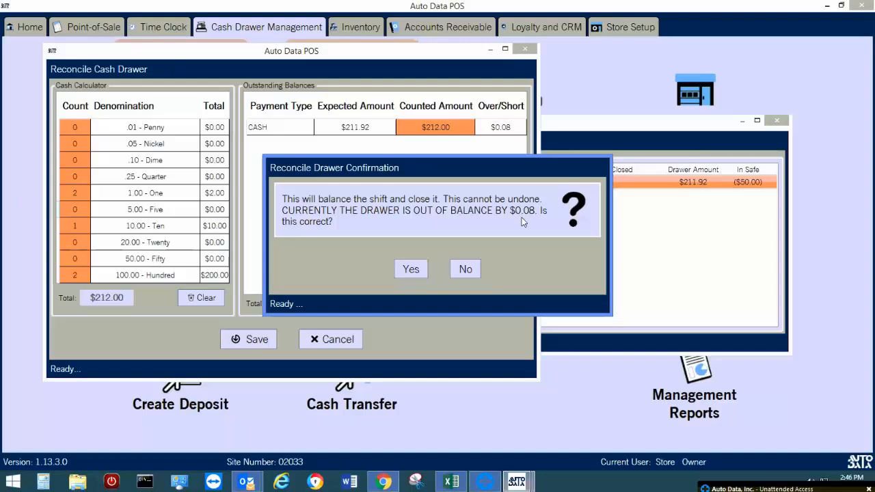
pyautogui.click(424, 267)
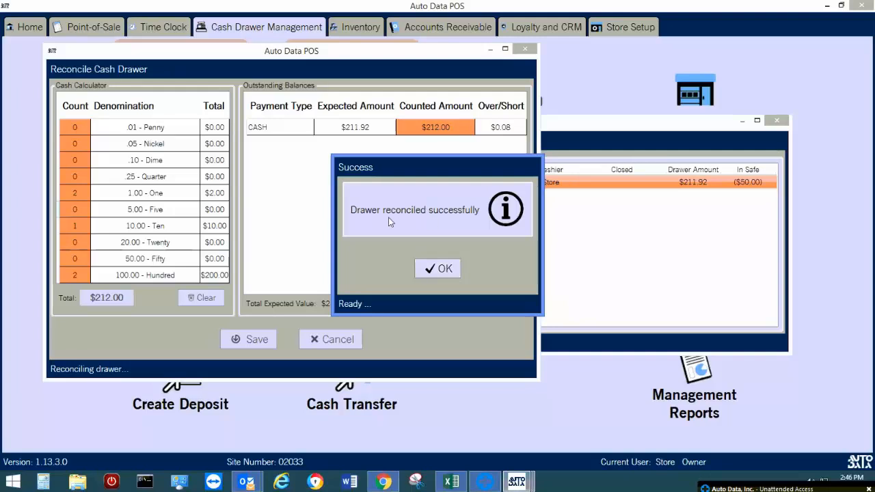
# - Review the Cash Drawer Shift Report through its Over/Short section, expanding Cash and Currency under Payments Summary and collapsing Payments Detail
pyautogui.click(430, 268)
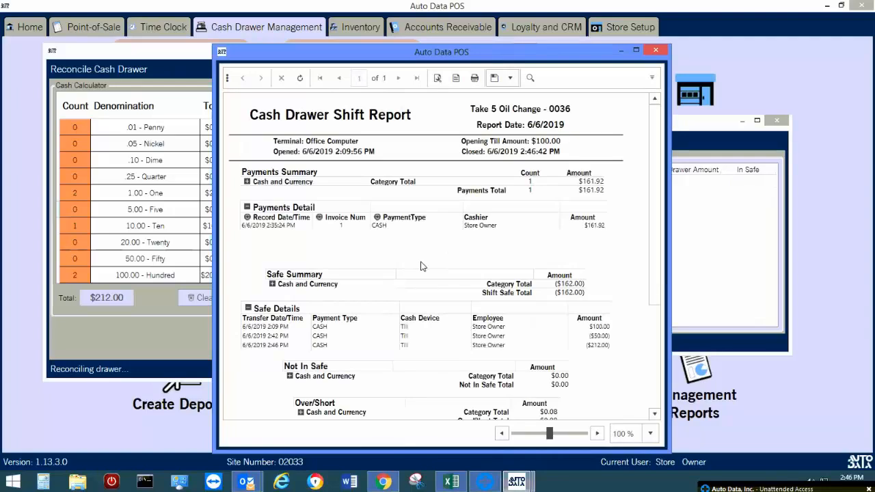
pyautogui.click(247, 182)
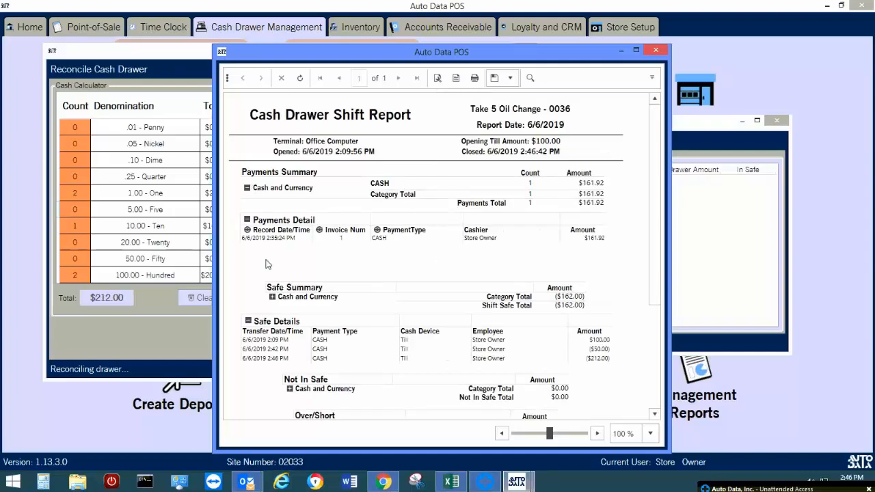
pyautogui.click(247, 220)
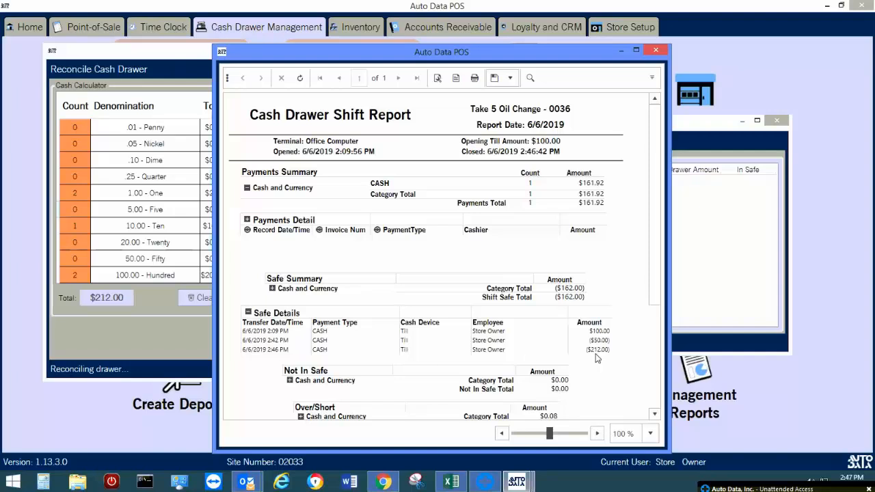
pyautogui.scroll(-2, 595, 354)
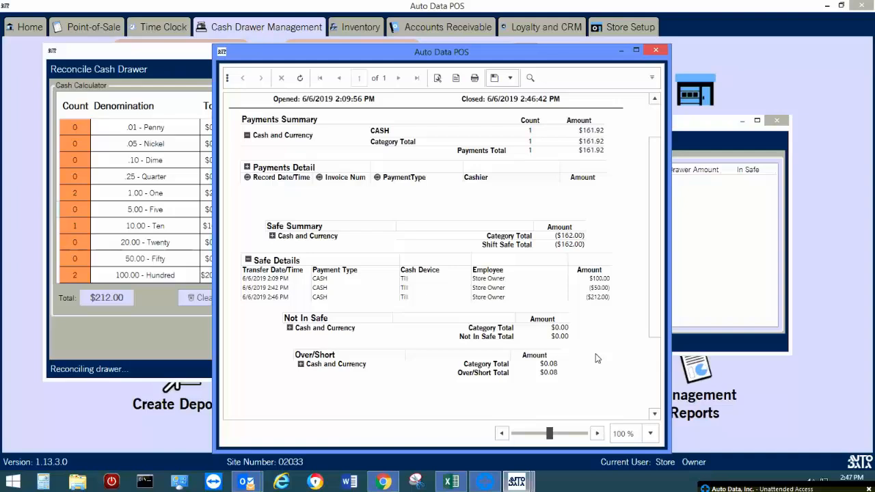
pyautogui.scroll(-1, 596, 358)
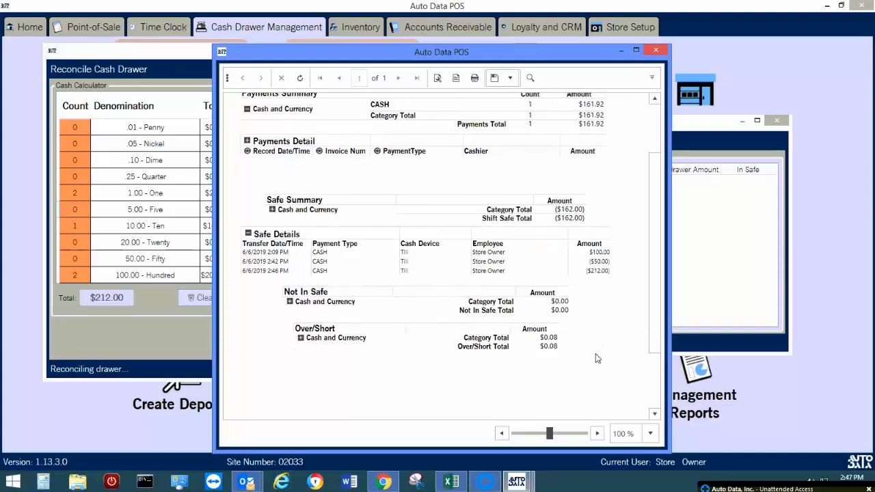
pyautogui.scroll(-1, 596, 356)
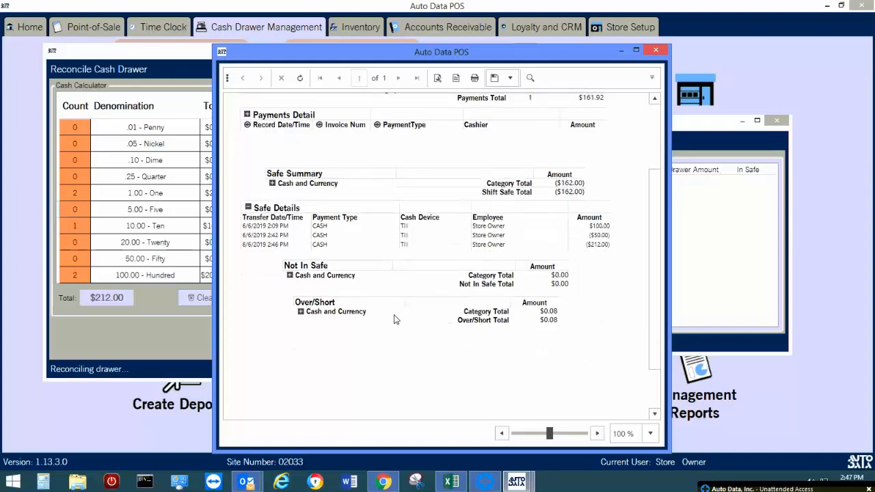
pyautogui.scroll(-1, 403, 308)
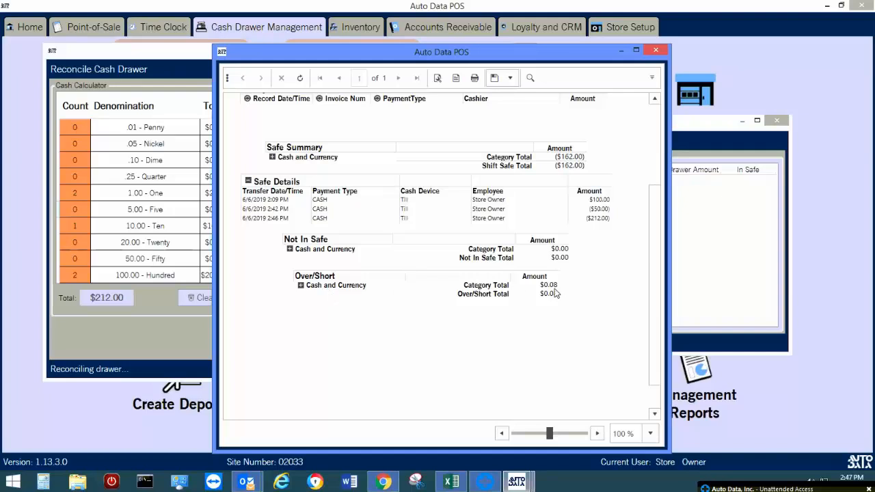
pyautogui.scroll(-2, 555, 294)
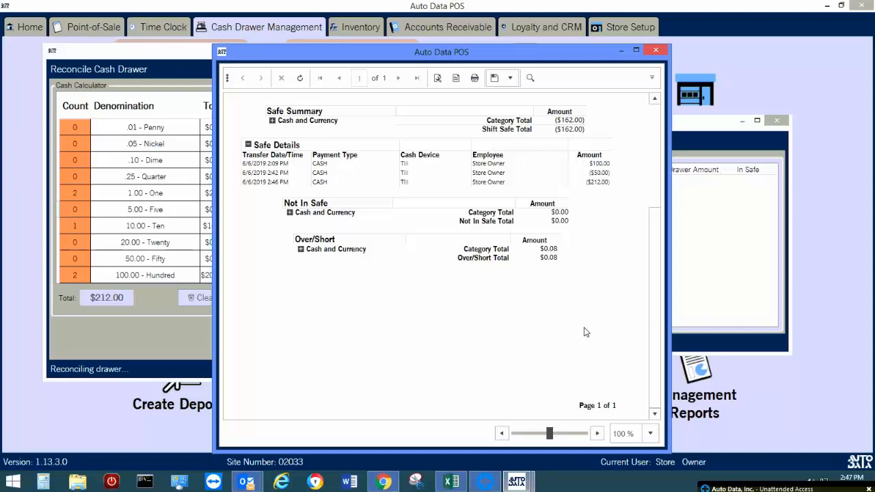
pyautogui.scroll(4, 585, 332)
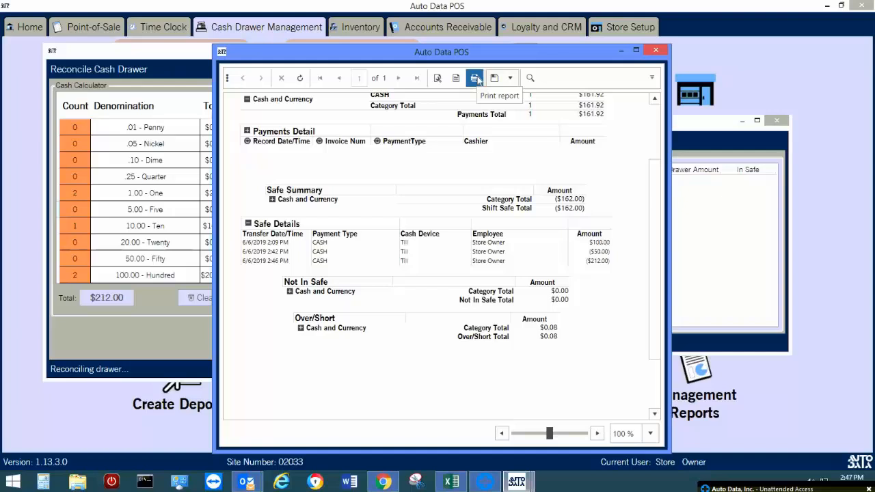
# - Print the Cash Drawer Shift Report, then close it and the Close/Reconcile Cash Drawer Shift form
pyautogui.click(475, 78)
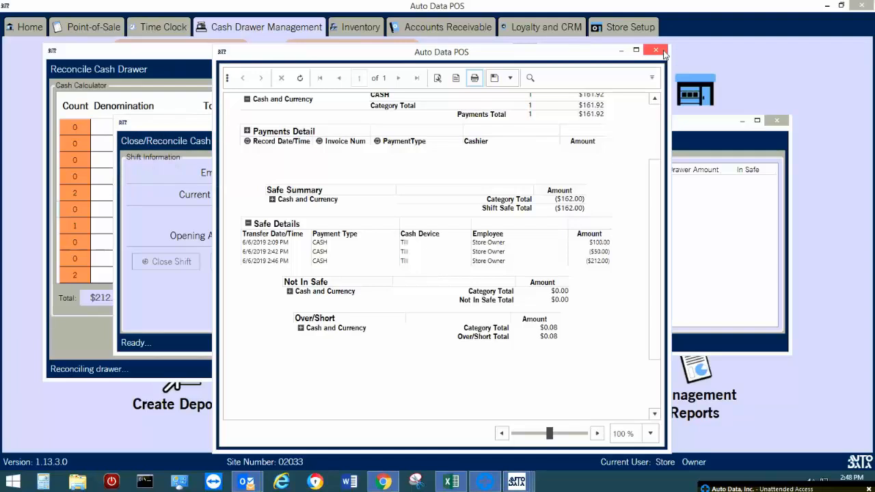
pyautogui.click(661, 51)
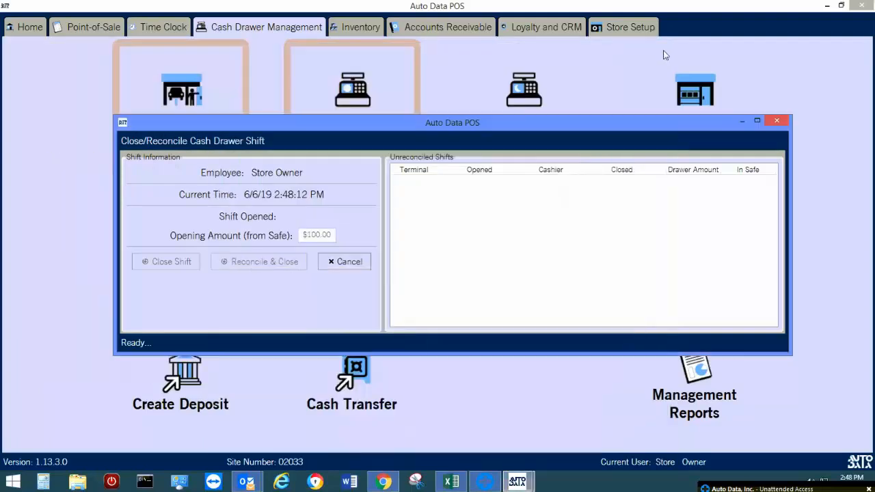
pyautogui.click(784, 127)
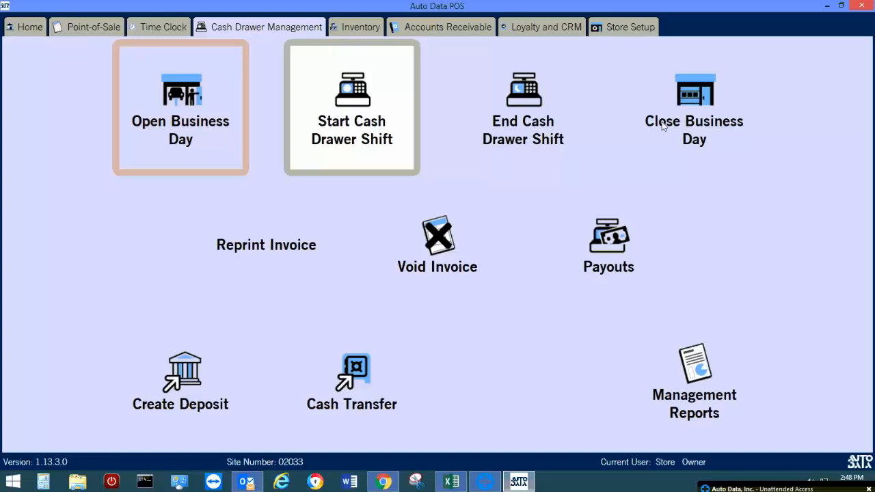
# - Close the business day with Sunny as the closing weather, clocking out the employee who is still clocked in
pyautogui.click(718, 112)
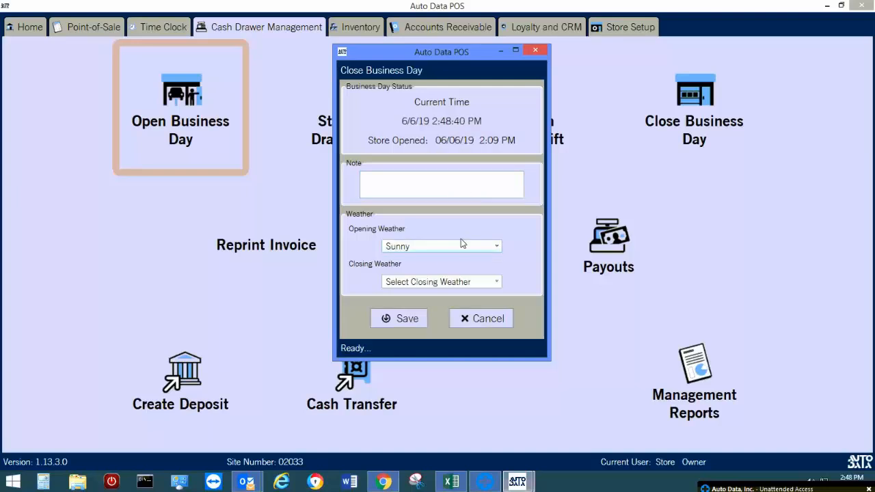
pyautogui.click(431, 283)
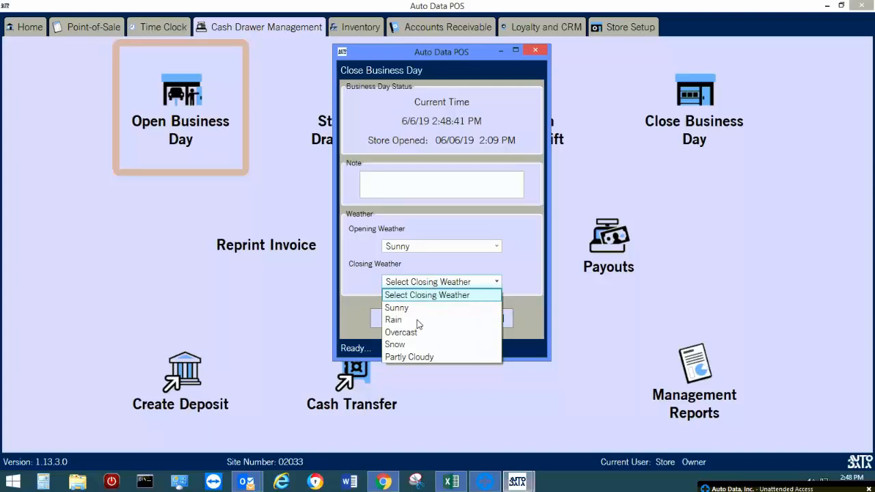
pyautogui.click(415, 309)
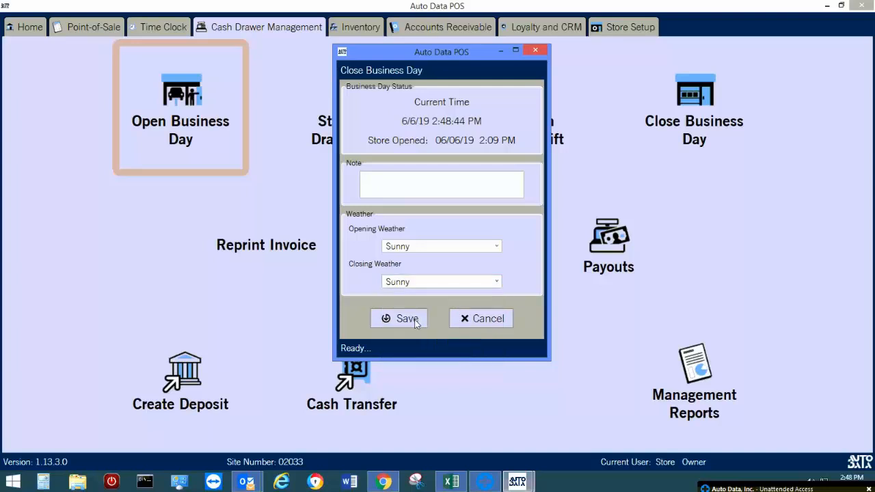
pyautogui.click(403, 319)
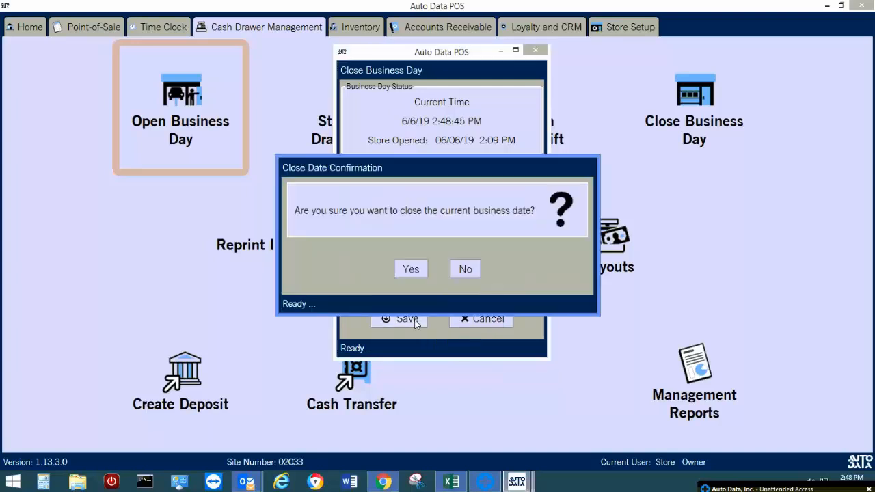
pyautogui.click(414, 273)
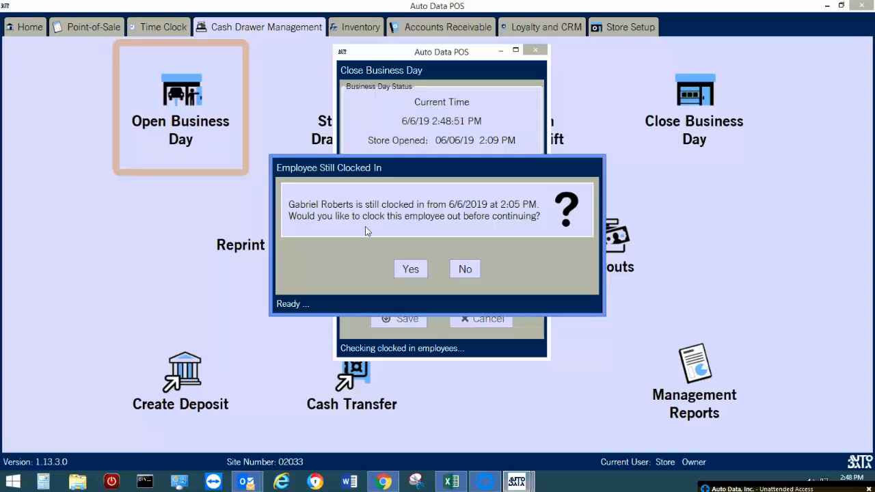
pyautogui.click(410, 270)
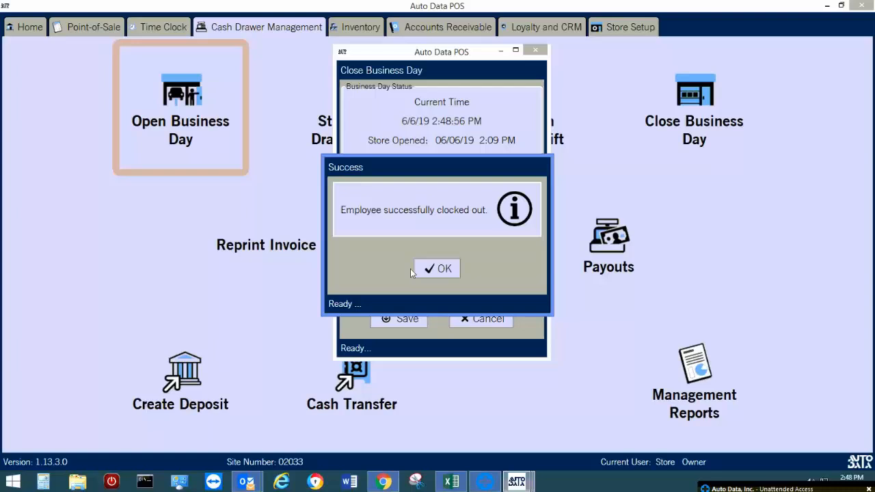
pyautogui.click(431, 275)
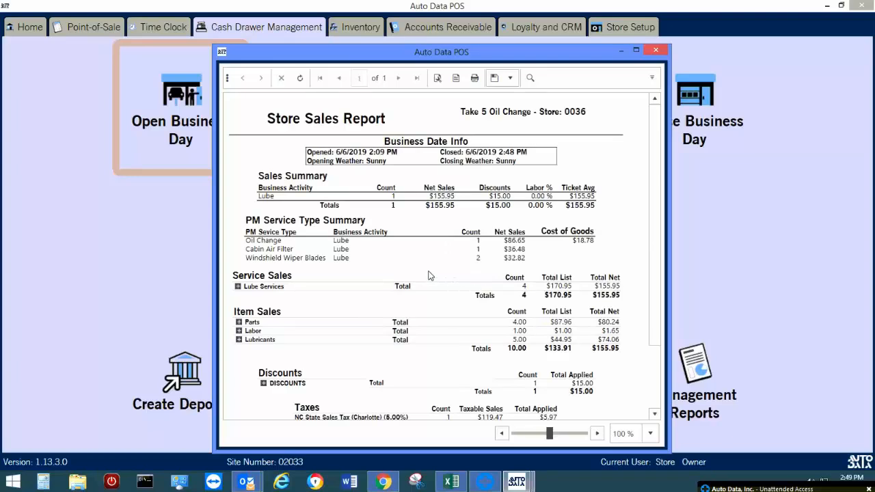
# - Expand Lube Services in the Store Sales Report to show the oil change, cabin air filter and wiper blade service details
pyautogui.scroll(-1, 433, 272)
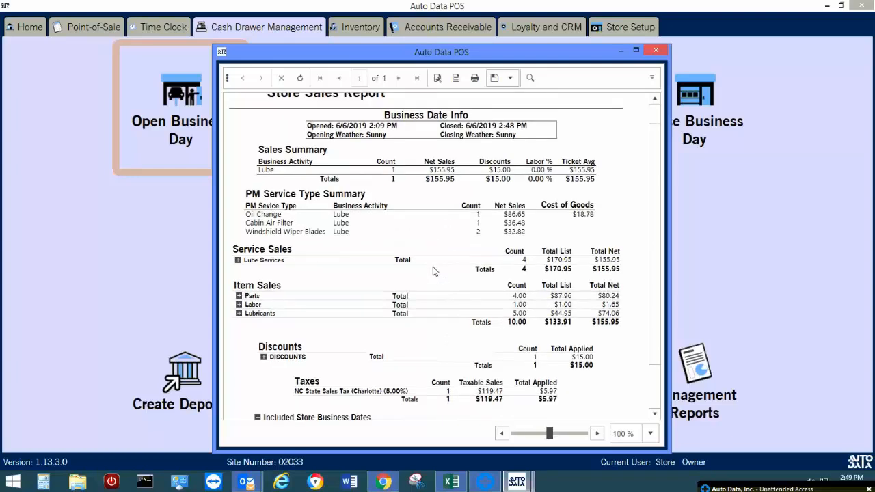
pyautogui.click(238, 261)
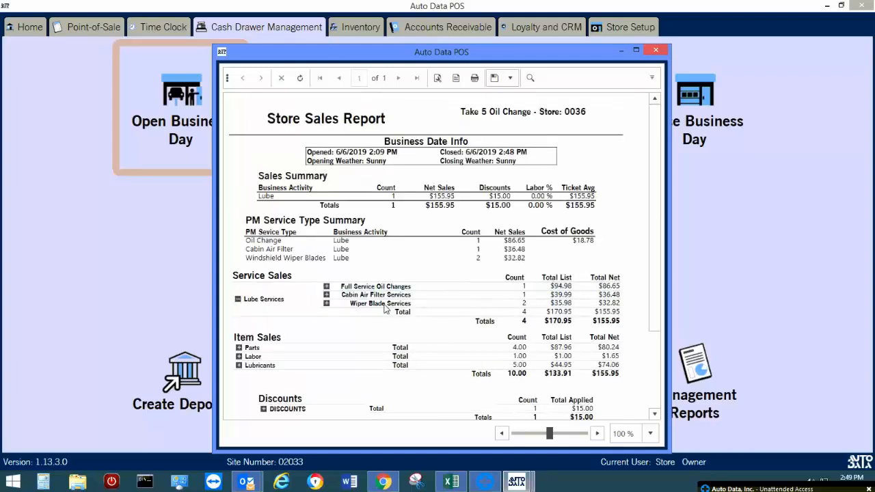
pyautogui.click(326, 286)
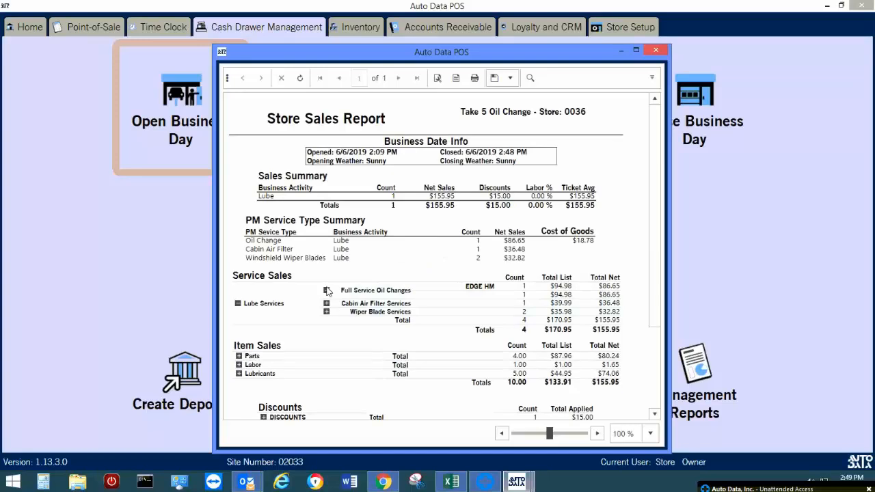
pyautogui.click(327, 304)
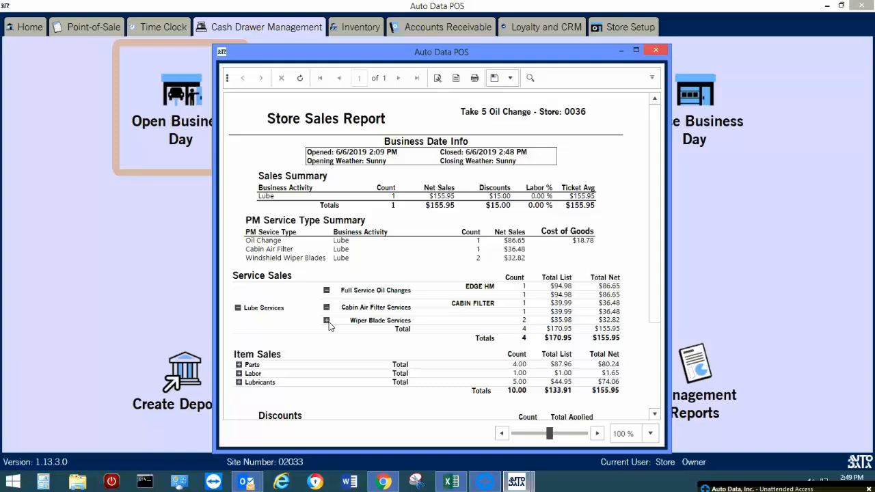
pyautogui.click(326, 324)
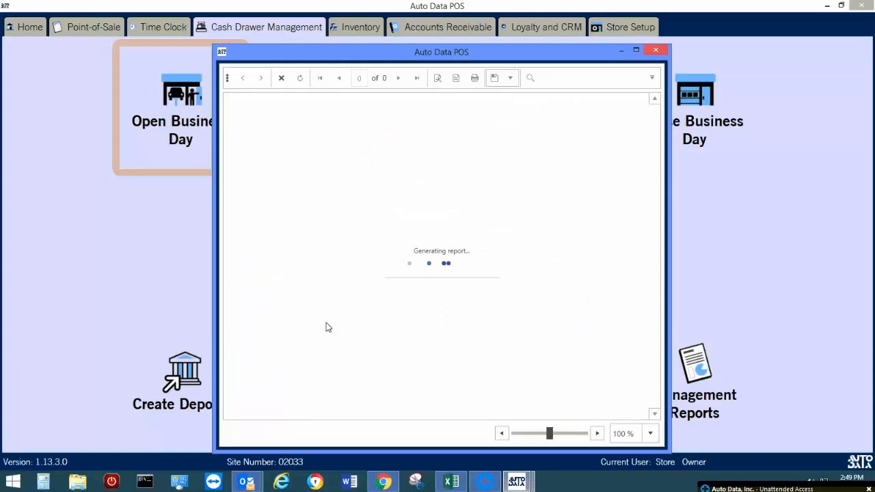
# - Expand Parts and Cabin Air Filters under Item Sales and review the report's discounts, taxes, business dates and sales summaries
pyautogui.scroll(-1, 335, 378)
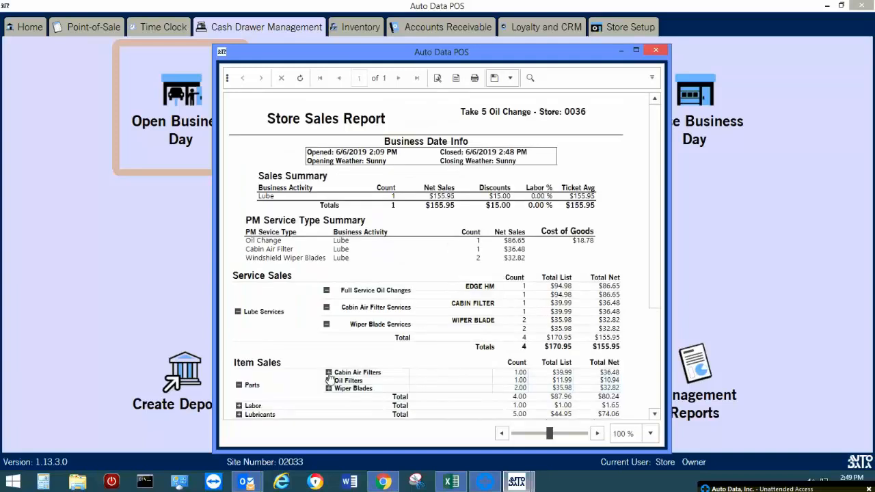
pyautogui.click(329, 372)
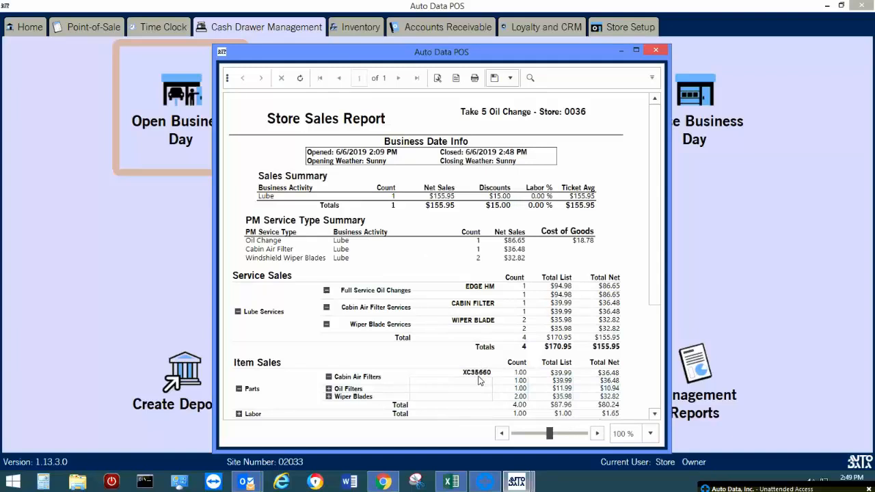
pyautogui.scroll(-2, 420, 397)
pyautogui.scroll(-5, 420, 397)
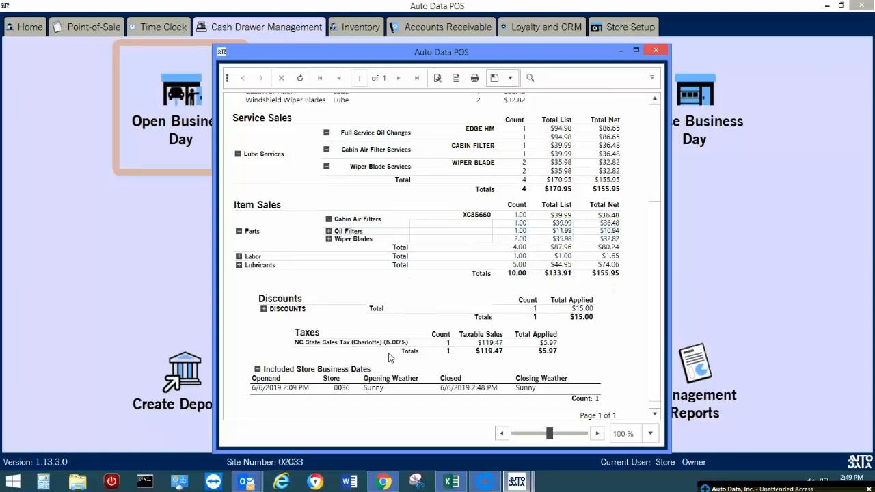
pyautogui.scroll(-1, 520, 359)
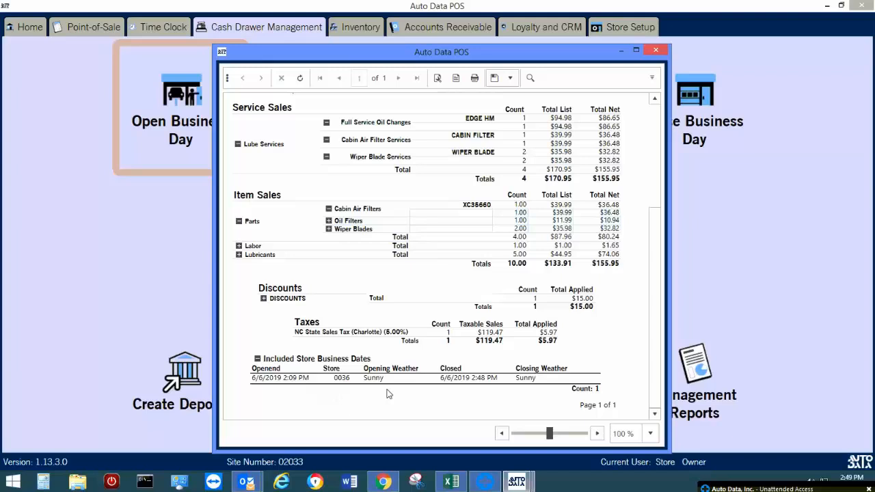
pyautogui.scroll(5, 398, 353)
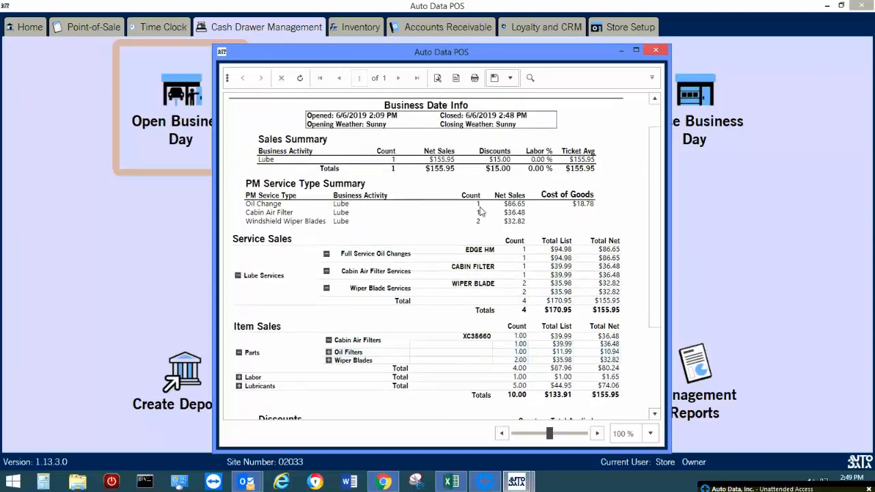
pyautogui.scroll(1, 431, 227)
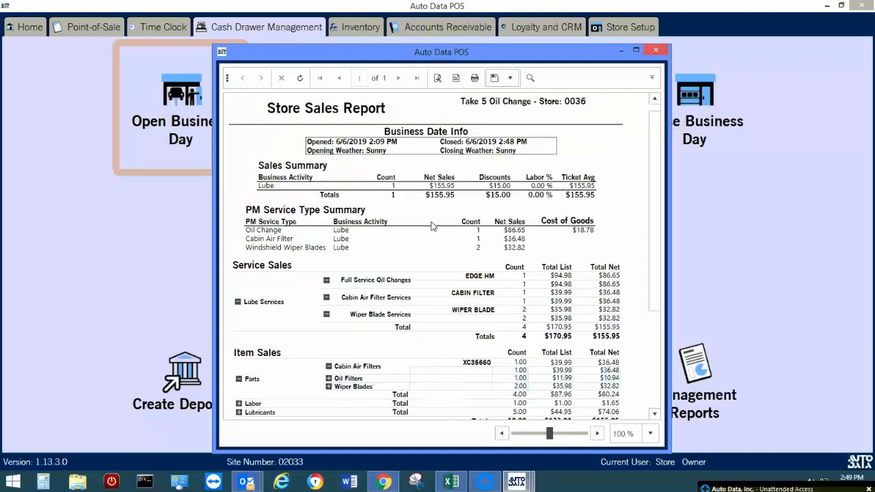
# - Print one copy of the full Store Sales Report to PrintRECPrintWO on server, close it and exit the business day closing process
pyautogui.click(473, 79)
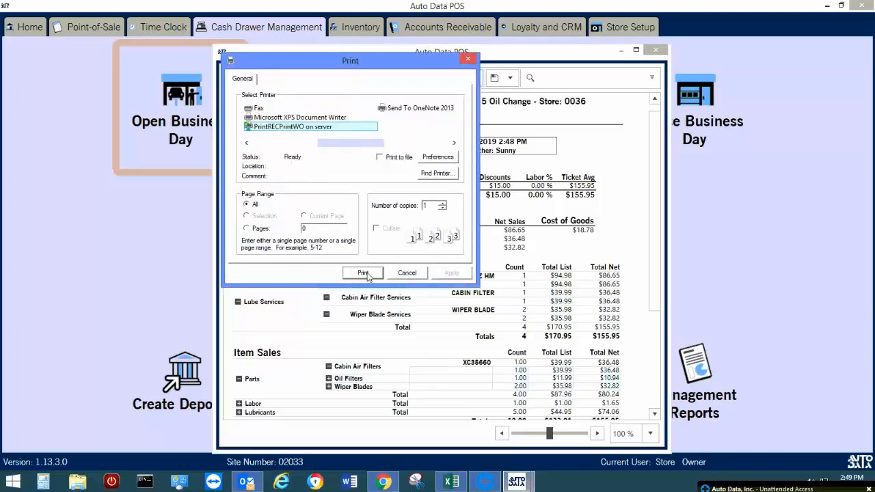
pyautogui.click(362, 272)
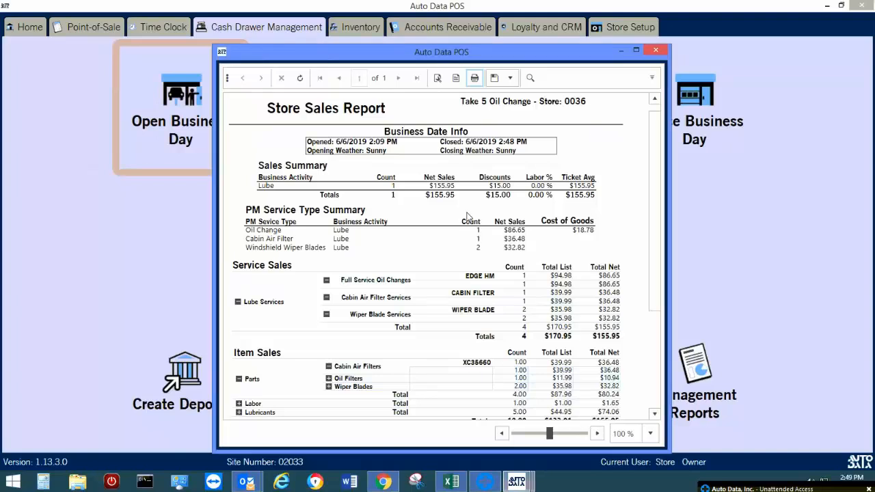
pyautogui.click(656, 51)
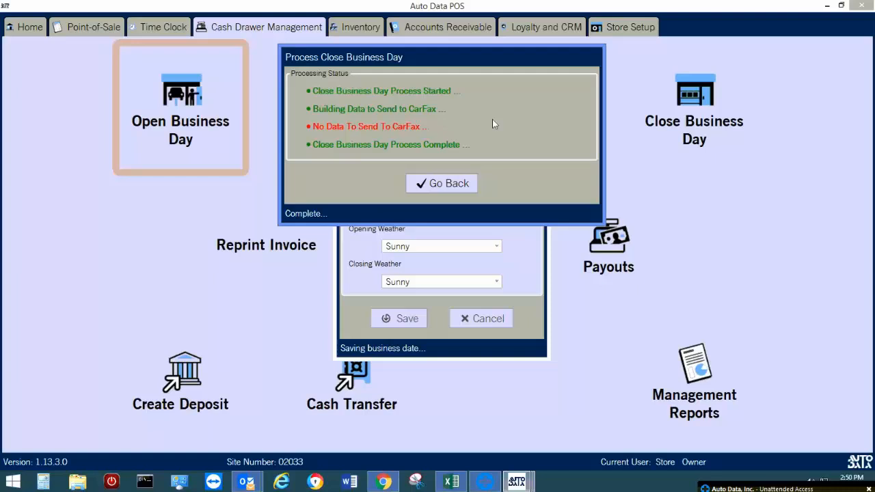
pyautogui.click(457, 185)
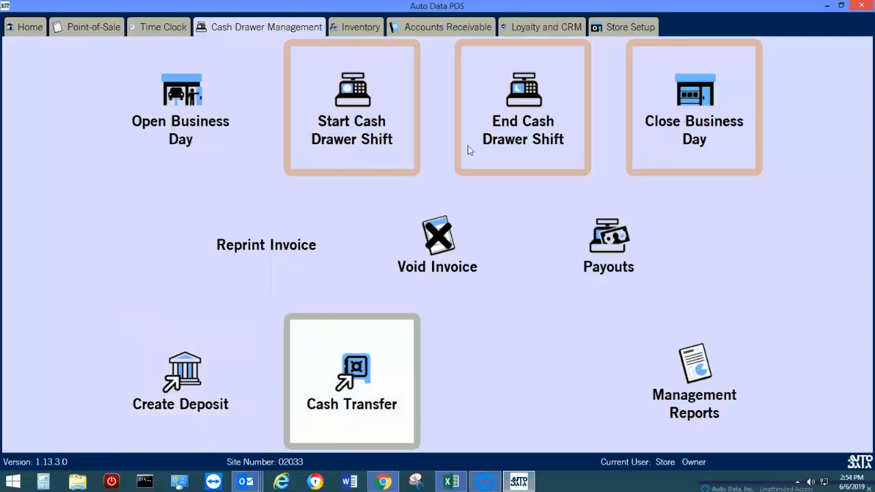
# - Create and confirm a $162.00 cash deposit for All Store Deposit Groups without a deposit number, and close the Deposit Report
pyautogui.click(192, 376)
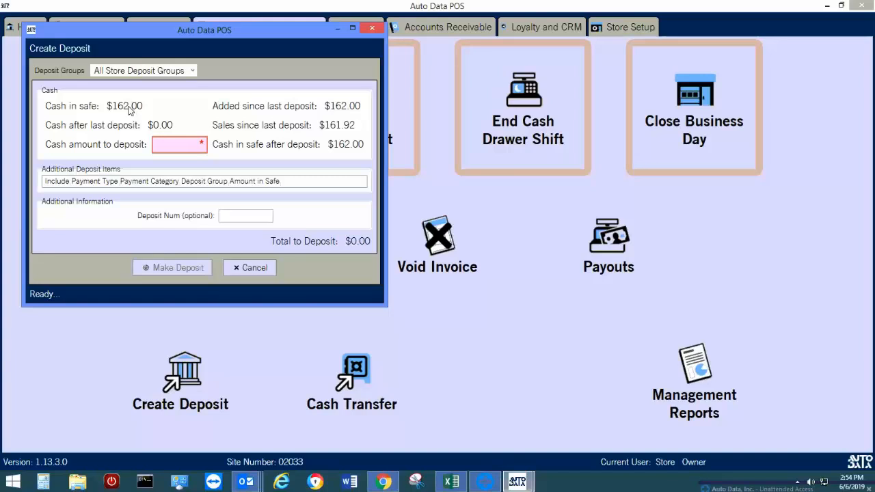
pyautogui.press('super')
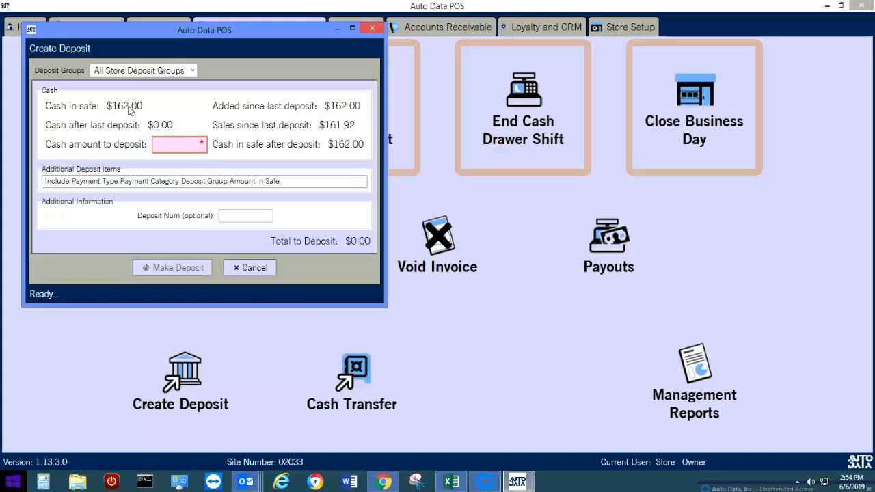
pyautogui.click(171, 143)
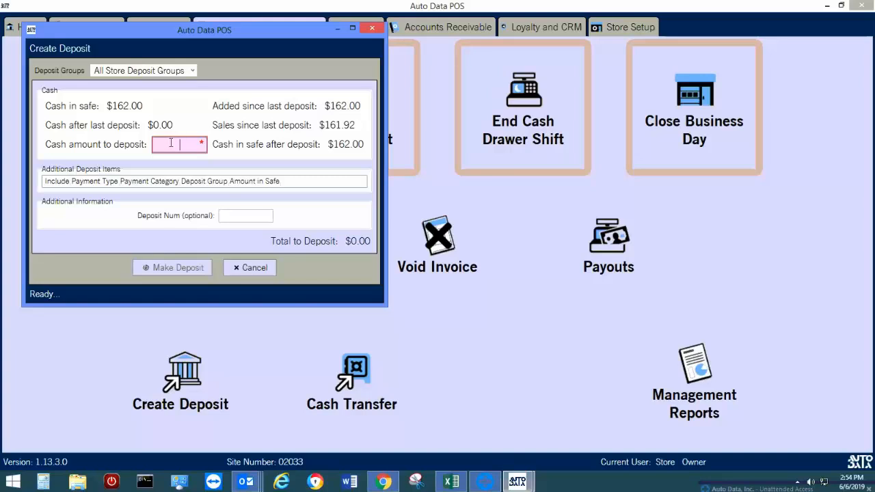
pyautogui.write('162')
pyautogui.press('Tab')
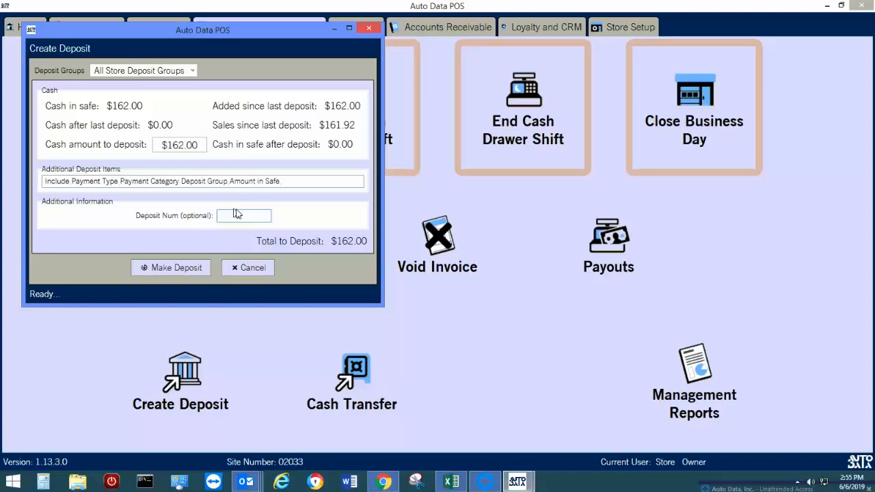
pyautogui.click(196, 268)
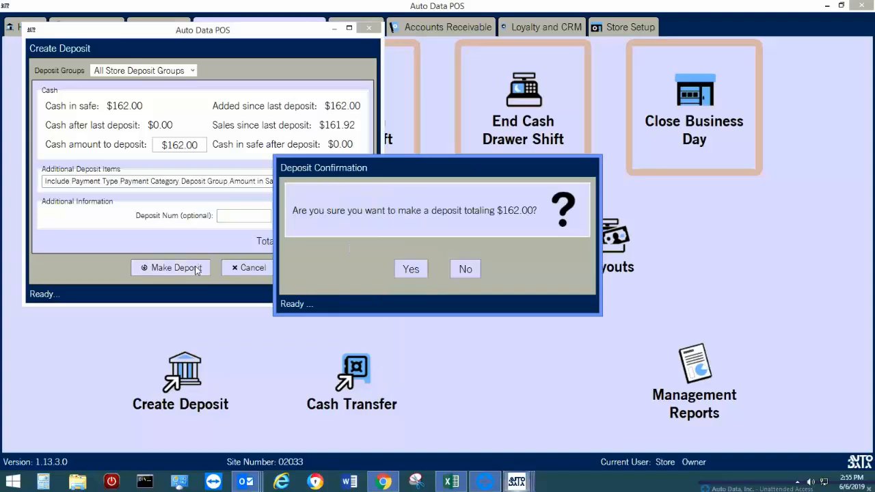
pyautogui.click(410, 270)
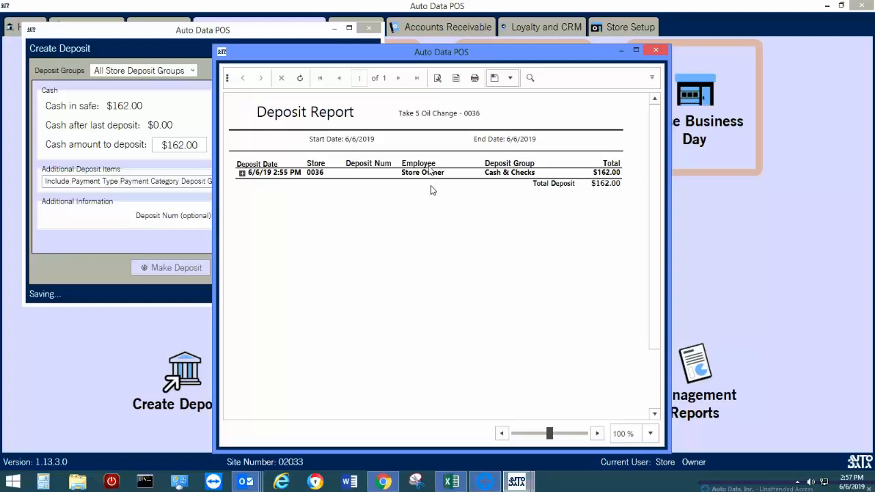
pyautogui.click(658, 52)
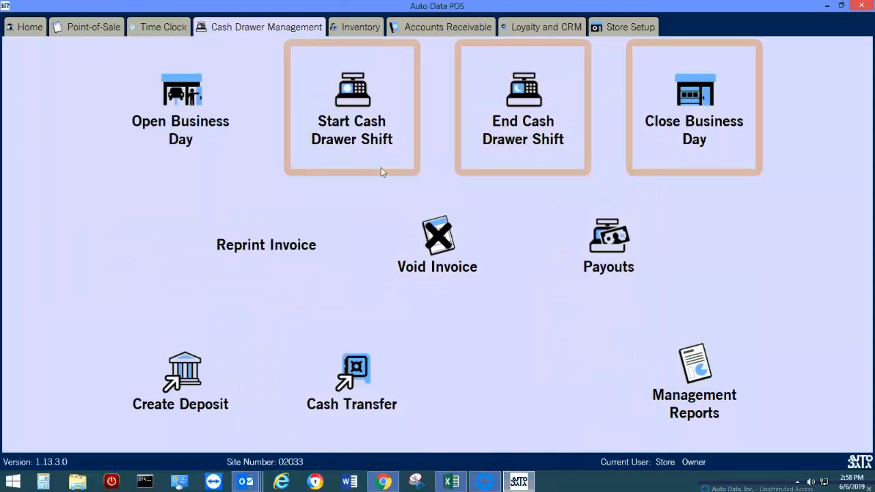
# - Try to void a payout while the store is closed, and exit Payouts
pyautogui.click(571, 250)
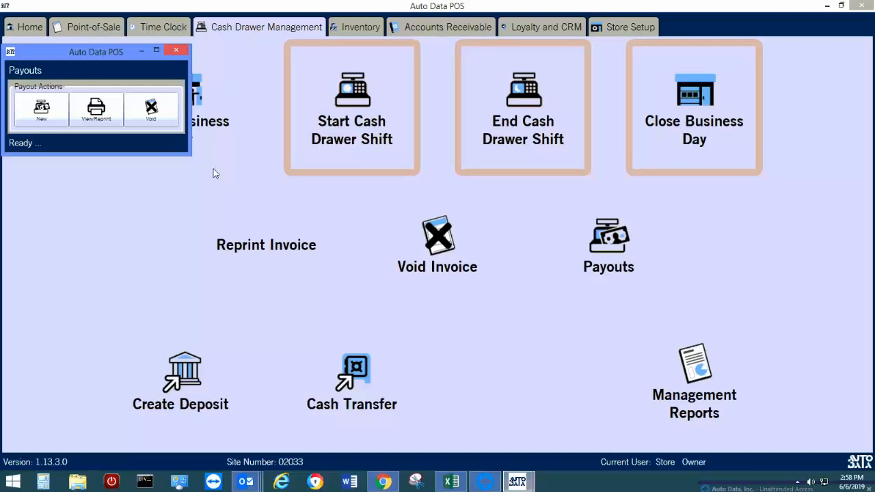
pyautogui.click(165, 124)
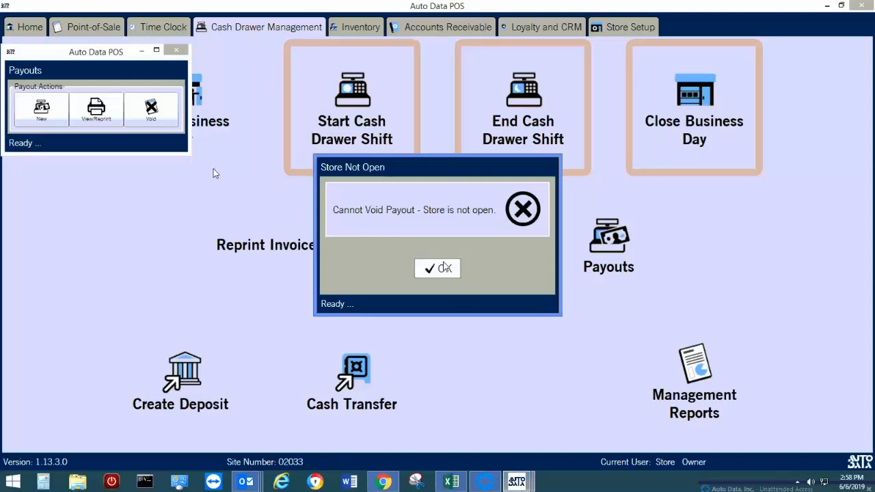
pyautogui.click(443, 268)
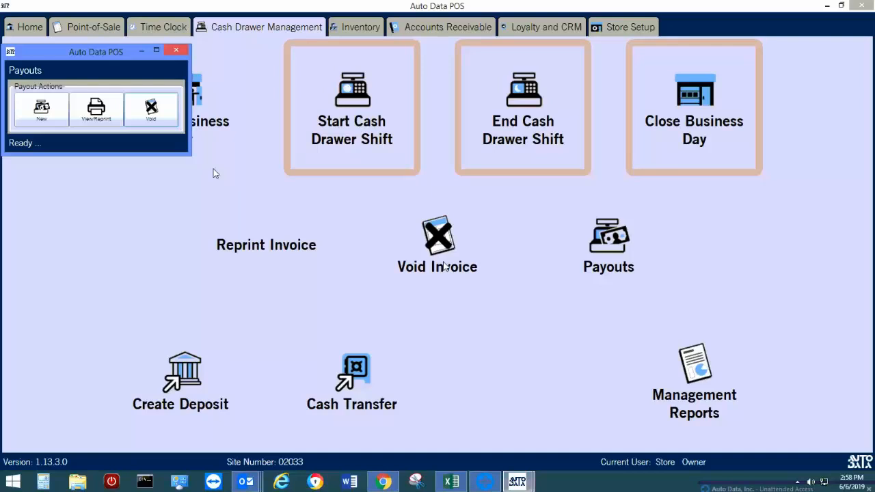
pyautogui.click(179, 50)
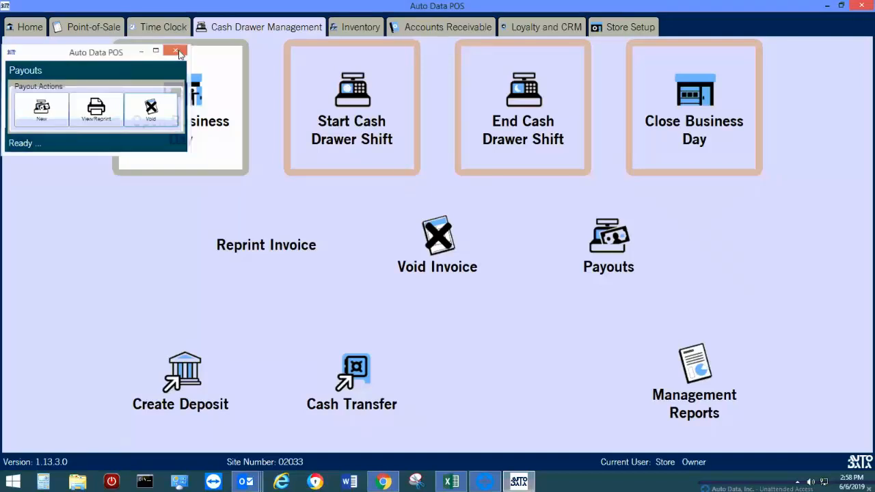
# - Open Inventory Reports and select Lubricants as the item category for the inventory count
pyautogui.click(374, 32)
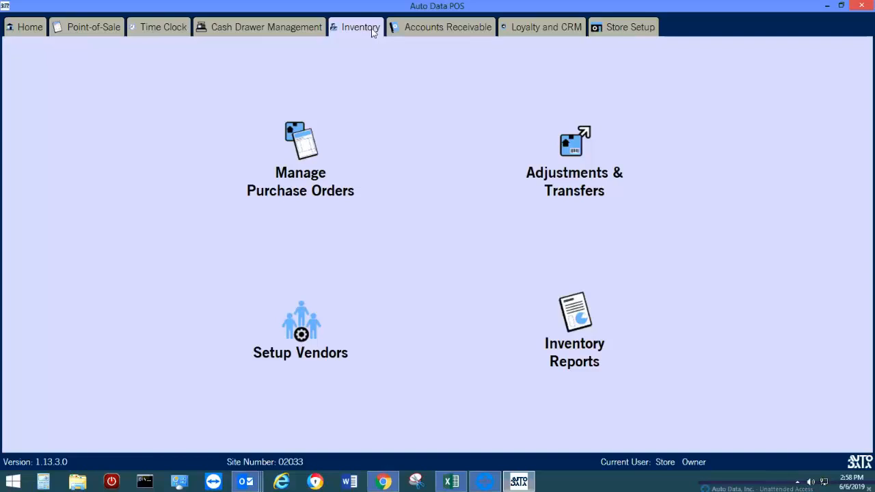
pyautogui.click(514, 275)
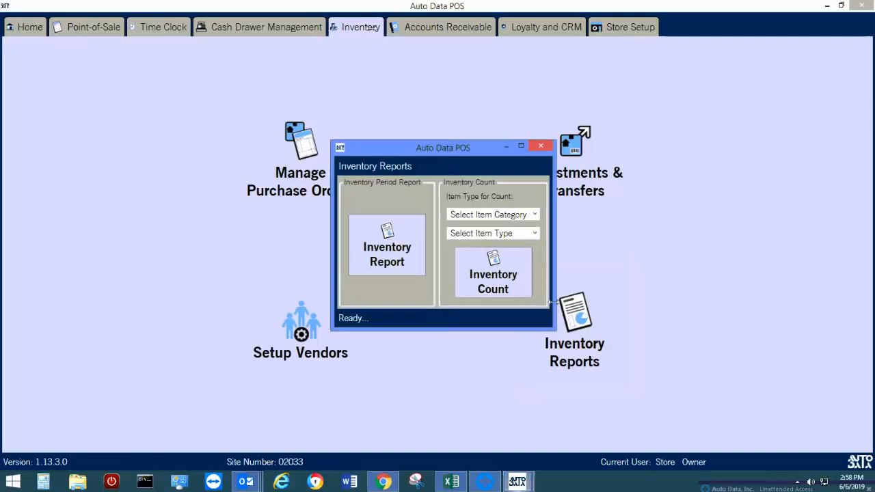
pyautogui.click(527, 213)
pyautogui.click(508, 253)
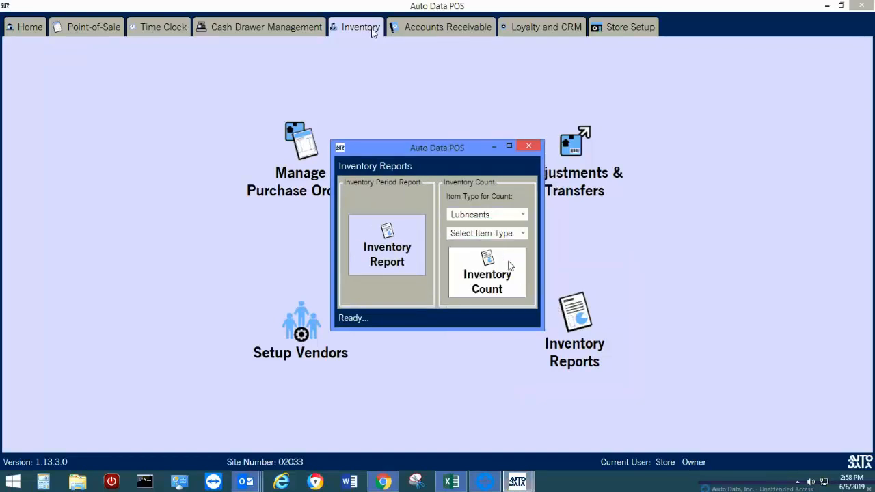
# - Generate the inventory period report with start date 6/1/2019 and end date 6/6/2019
pyautogui.click(408, 261)
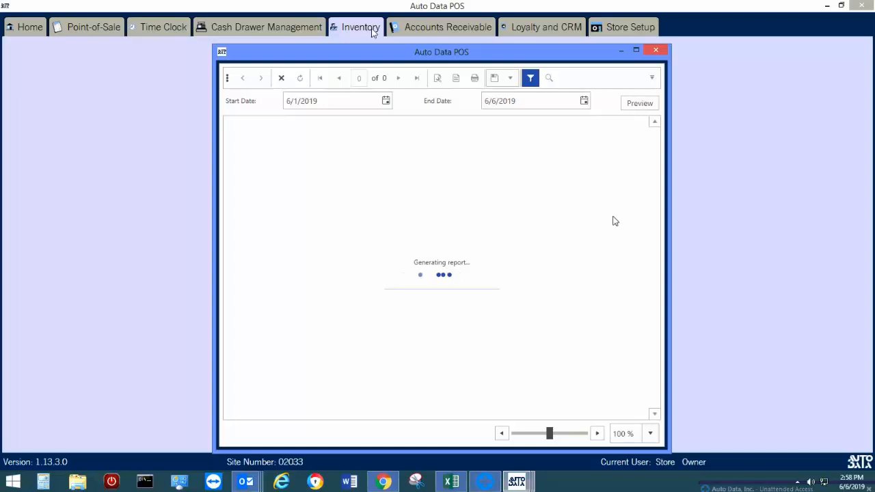
pyautogui.click(366, 104)
pyautogui.click(394, 140)
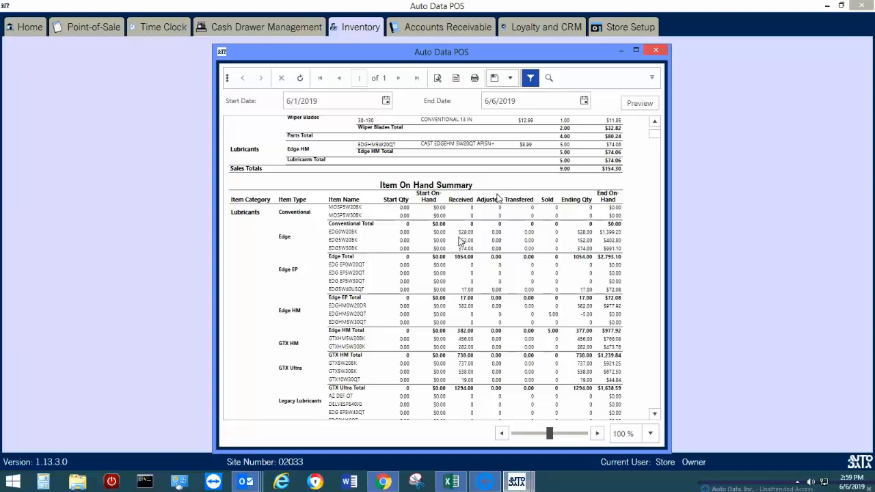
# - Examine the report's Item On Hand Summary, comparing received, sold and ending quantities across lubricants, additives and air filters
pyautogui.scroll(-1, 498, 197)
pyautogui.scroll(-2, 461, 243)
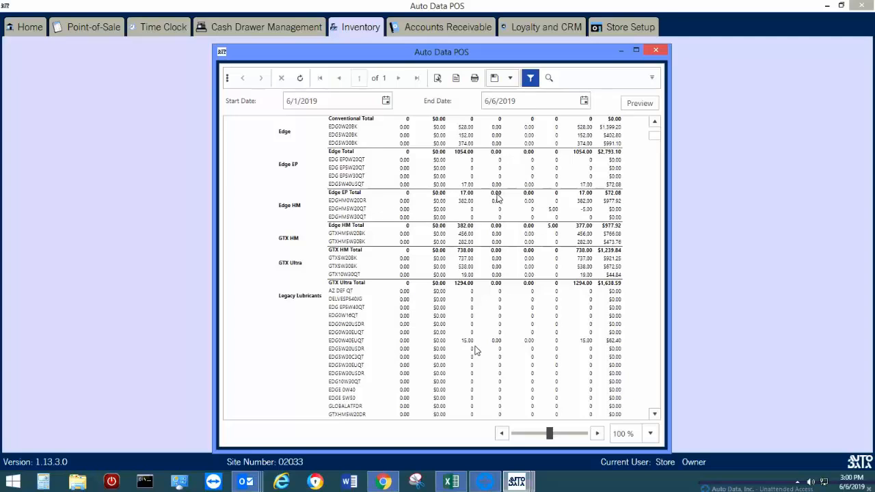
pyautogui.scroll(2, 477, 351)
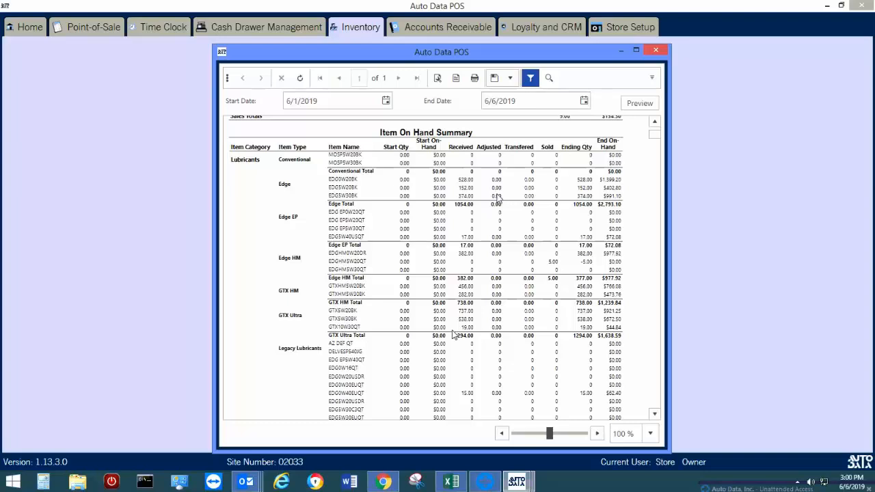
pyautogui.scroll(-10, 498, 198)
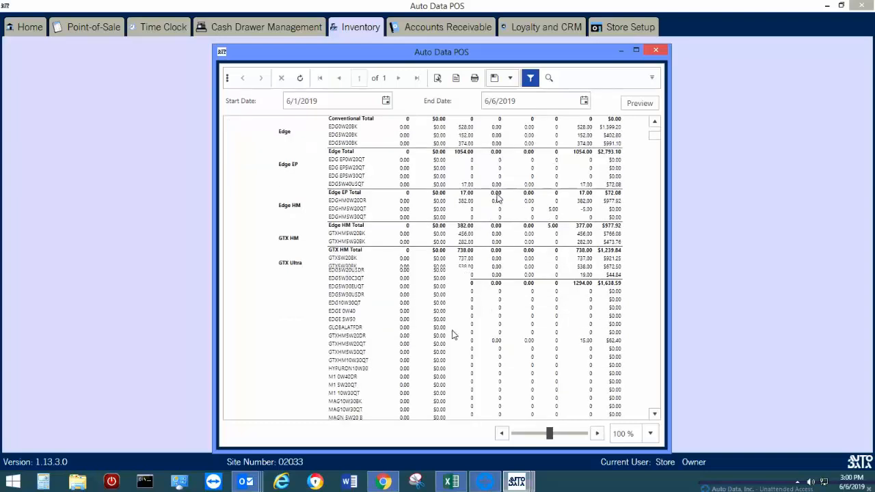
pyautogui.scroll(-3, 498, 198)
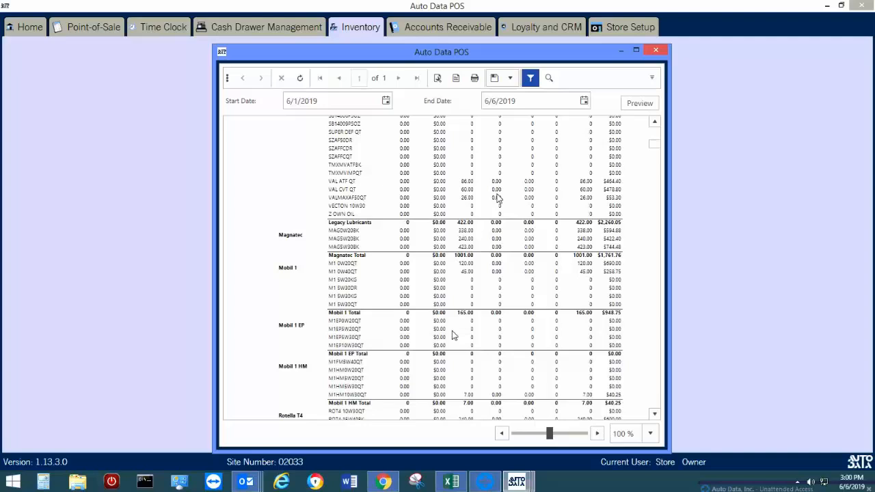
pyautogui.scroll(-6, 498, 198)
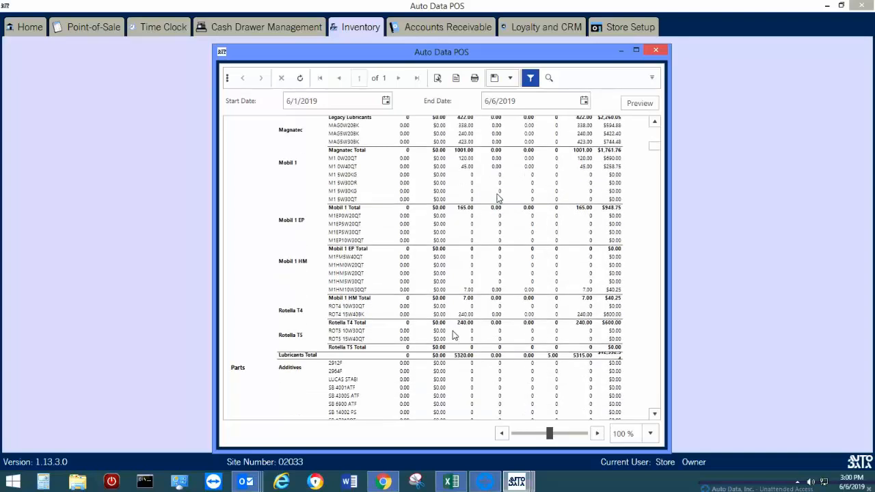
pyautogui.scroll(-8, 497, 198)
pyautogui.scroll(-20, 498, 198)
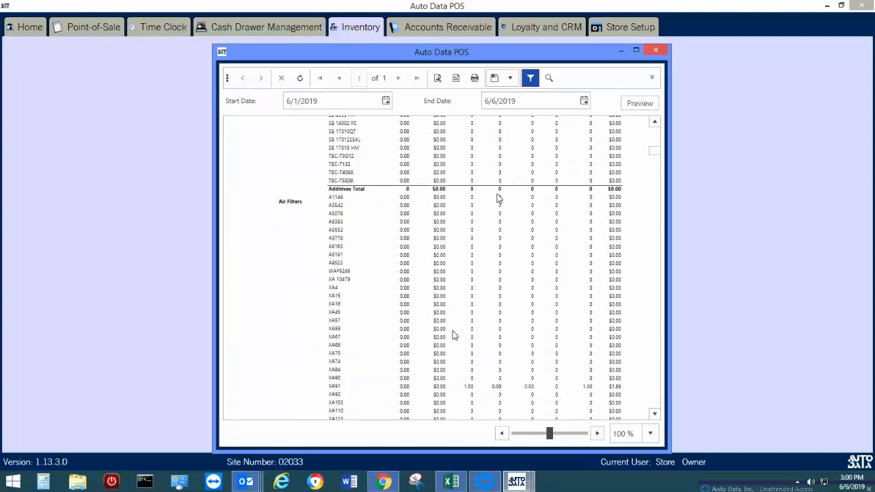
pyautogui.scroll(13, 497, 199)
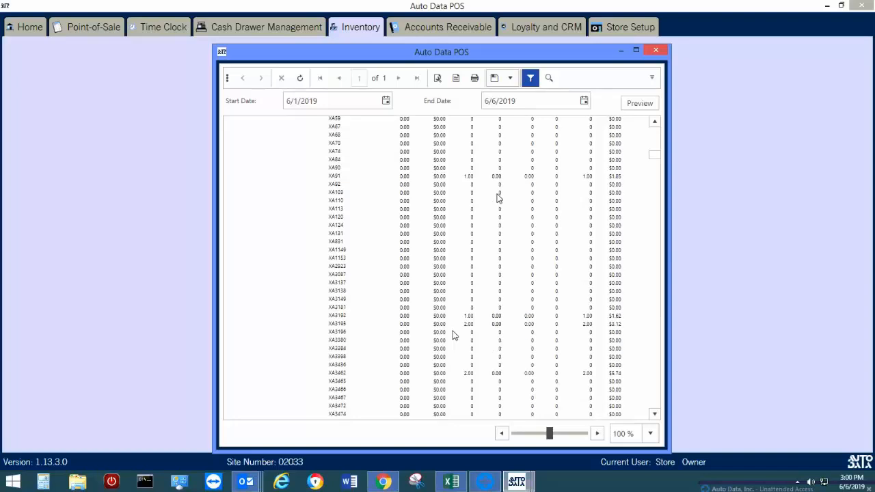
pyautogui.scroll(20, 497, 198)
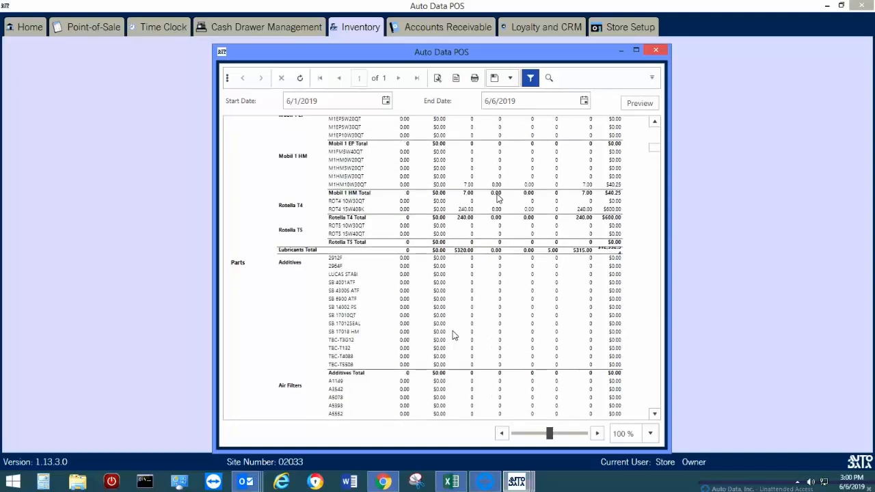
pyautogui.scroll(20, 498, 199)
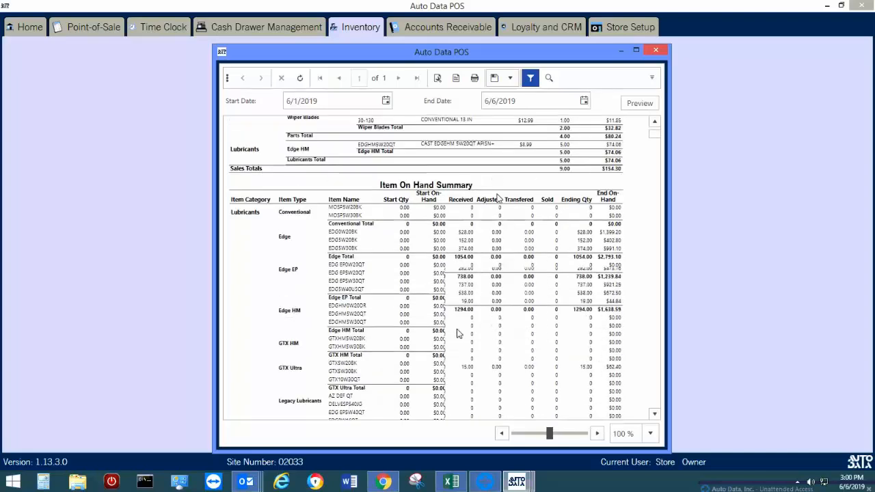
pyautogui.scroll(-12, 498, 199)
pyautogui.scroll(13, 498, 198)
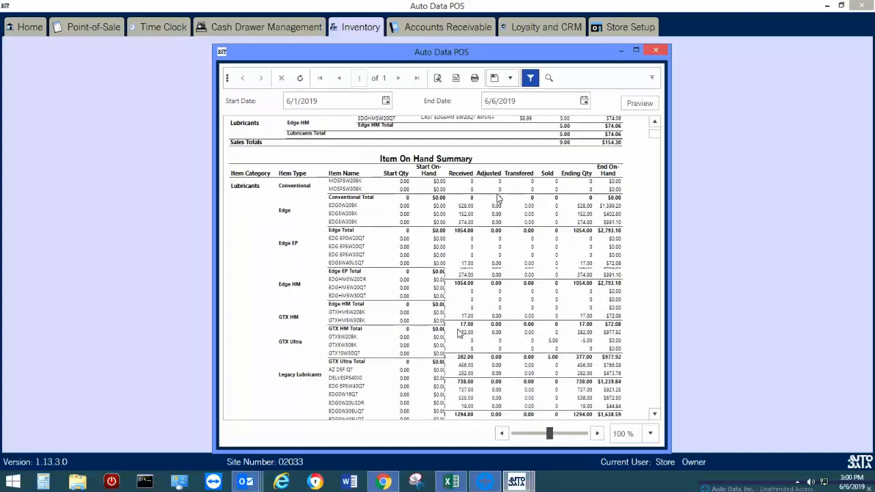
pyautogui.scroll(-10, 497, 198)
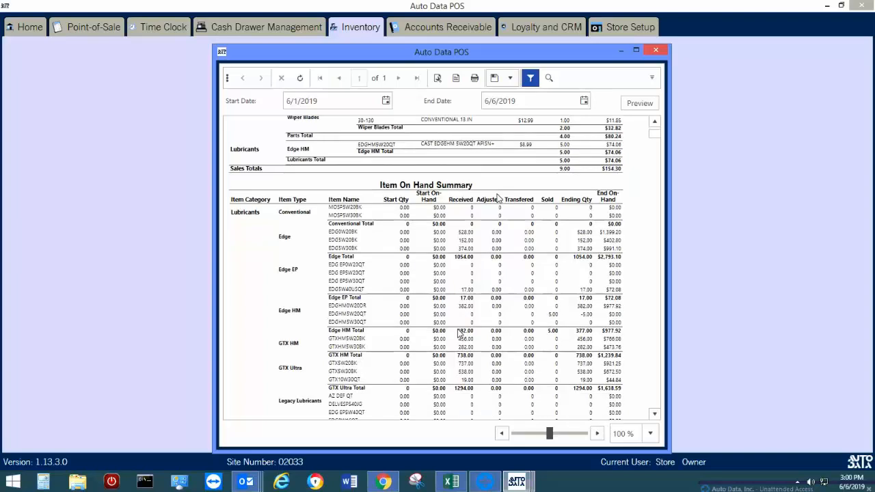
pyautogui.scroll(-20, 498, 198)
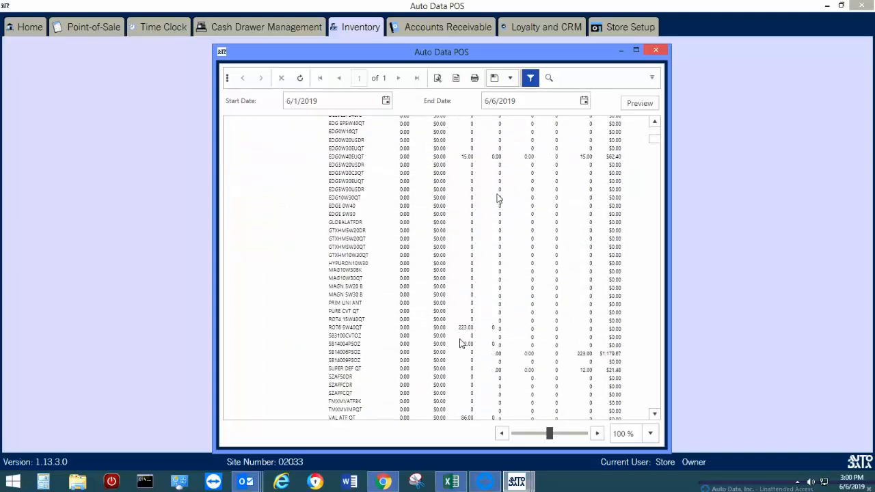
pyautogui.scroll(-20, 497, 198)
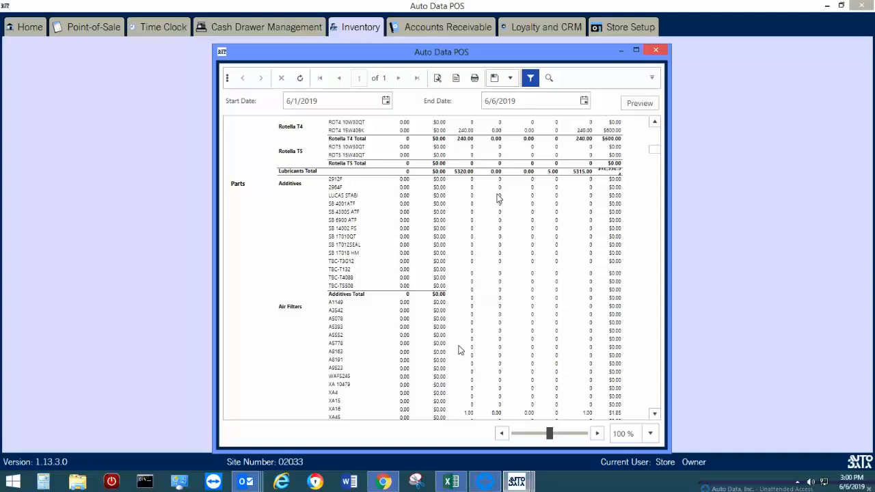
pyautogui.scroll(-20, 498, 199)
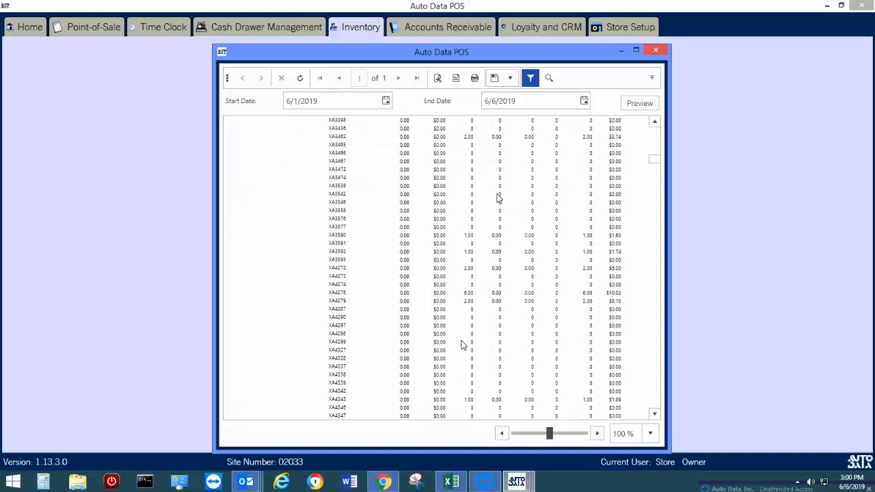
pyautogui.scroll(-20, 497, 198)
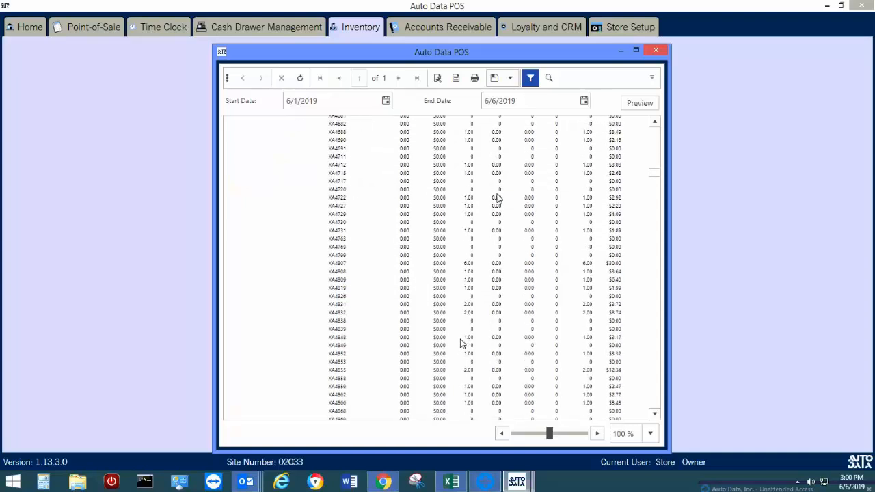
pyautogui.scroll(-20, 498, 198)
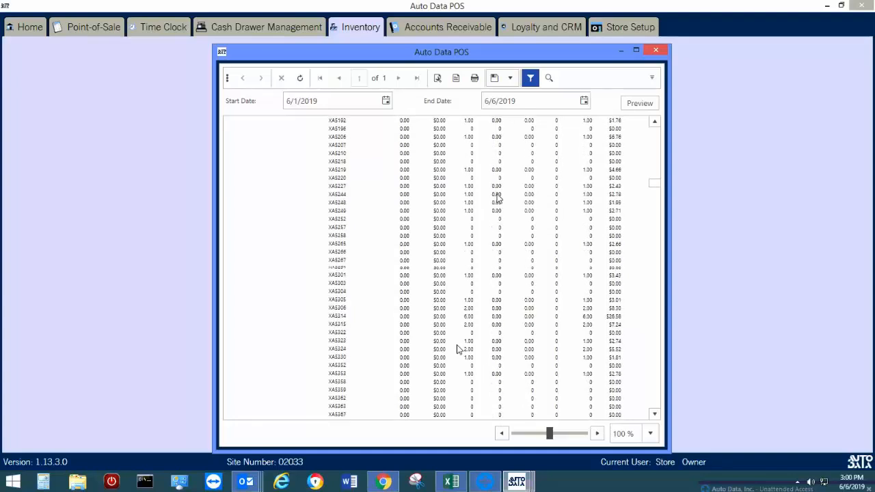
pyautogui.scroll(-5, 498, 198)
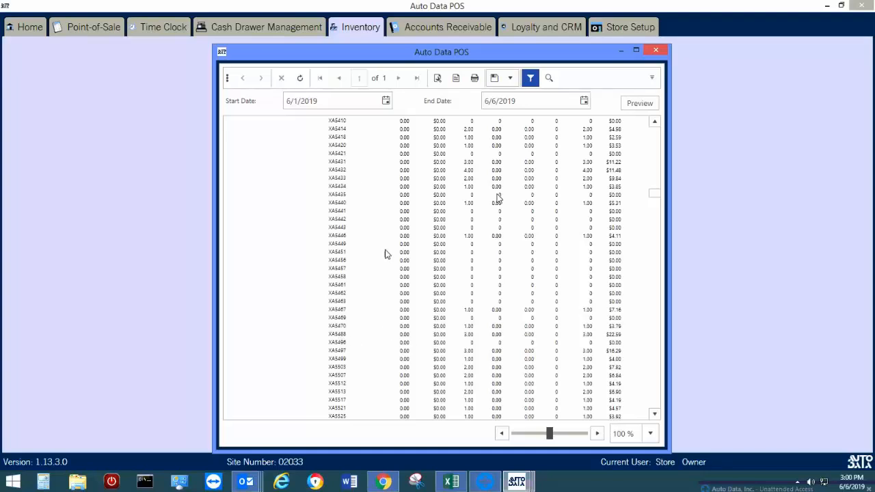
pyautogui.scroll(5, 410, 270)
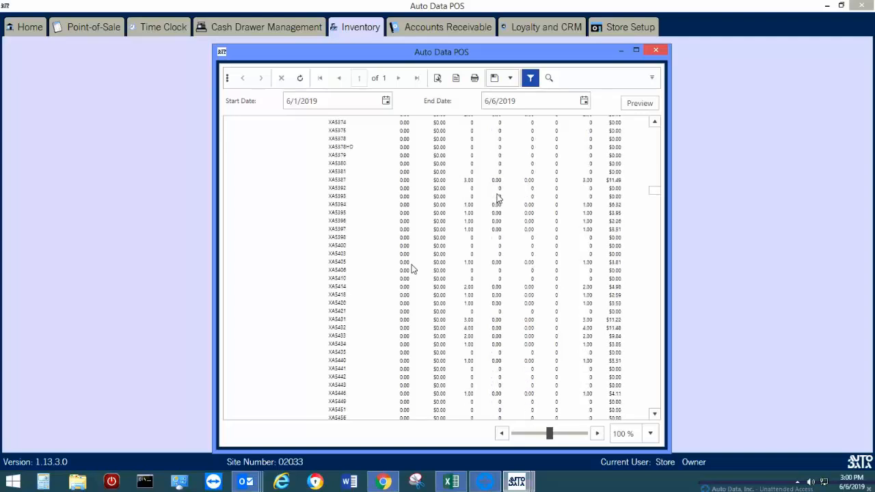
pyautogui.scroll(10, 412, 269)
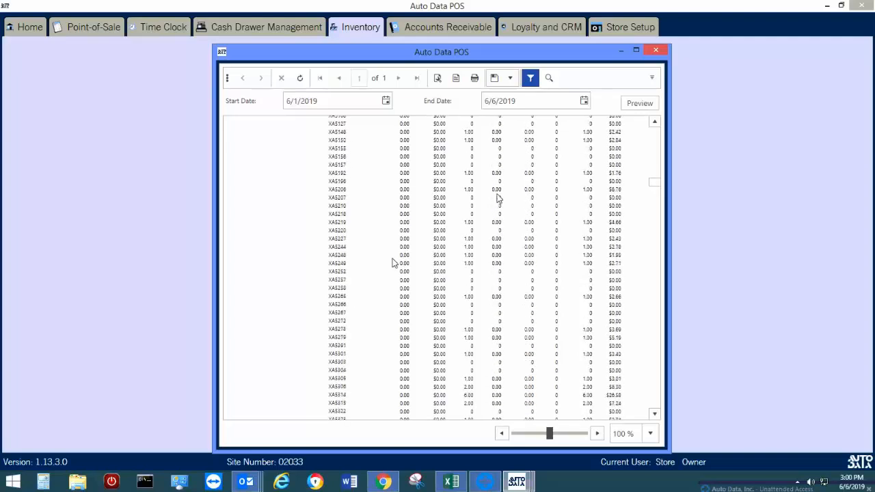
# - Set the inventory report's start date to 6/6/2019, keep the end date, and preview the report for that single day
pyautogui.scroll(10, 393, 263)
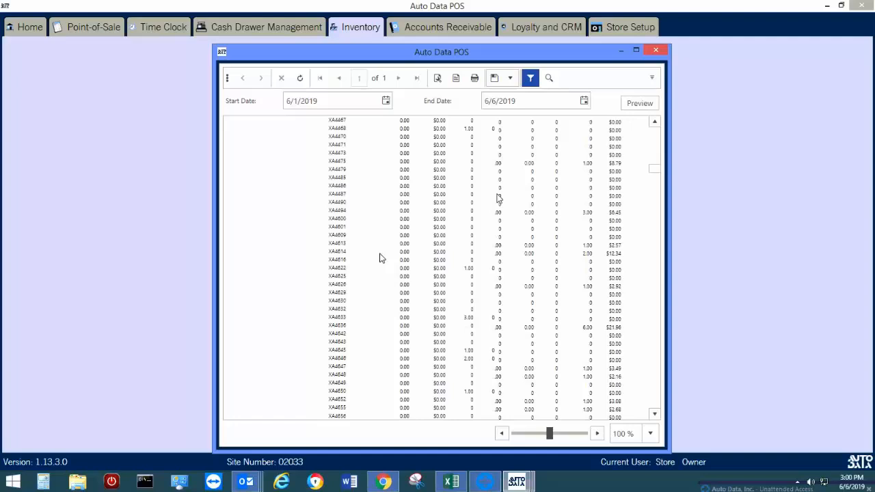
pyautogui.scroll(10, 381, 259)
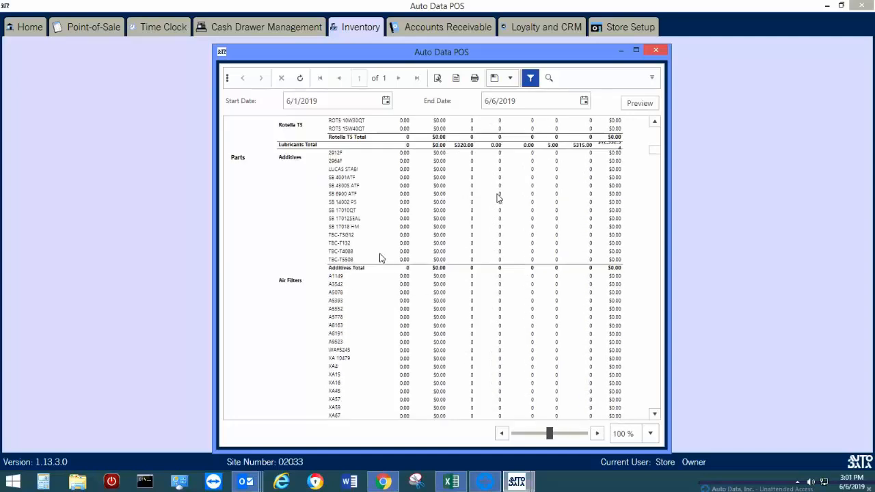
pyautogui.scroll(10, 381, 259)
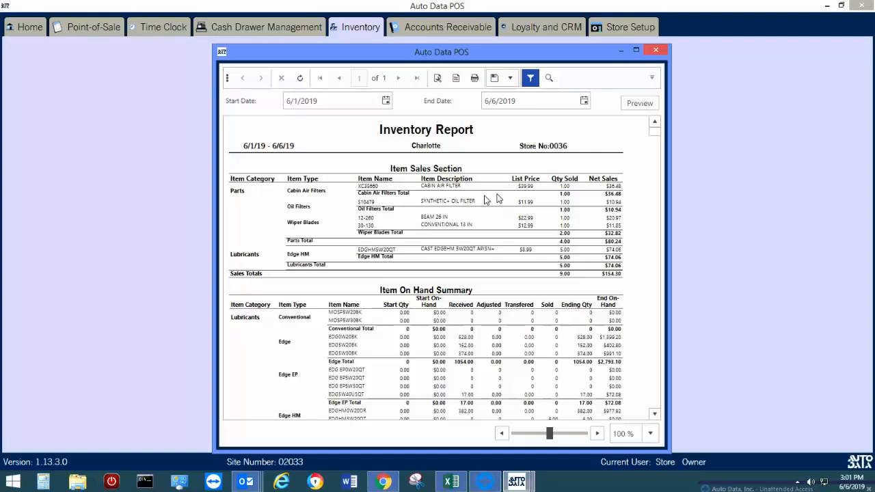
pyautogui.click(385, 101)
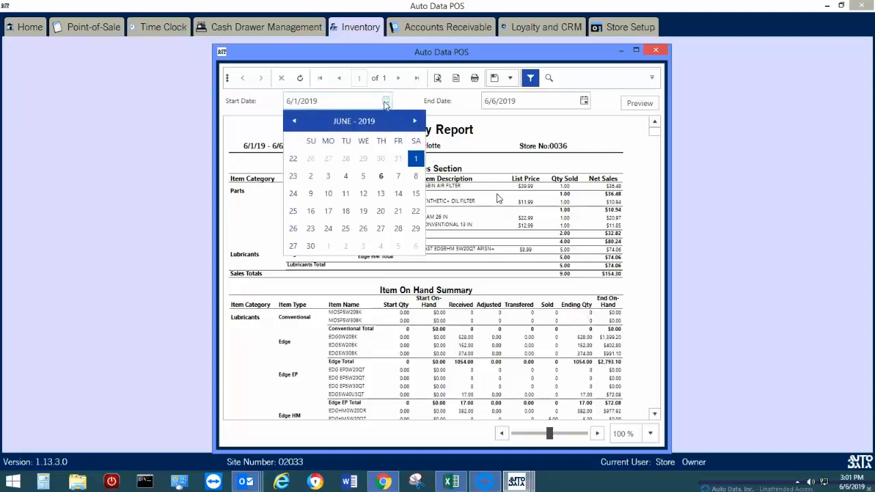
pyautogui.click(380, 176)
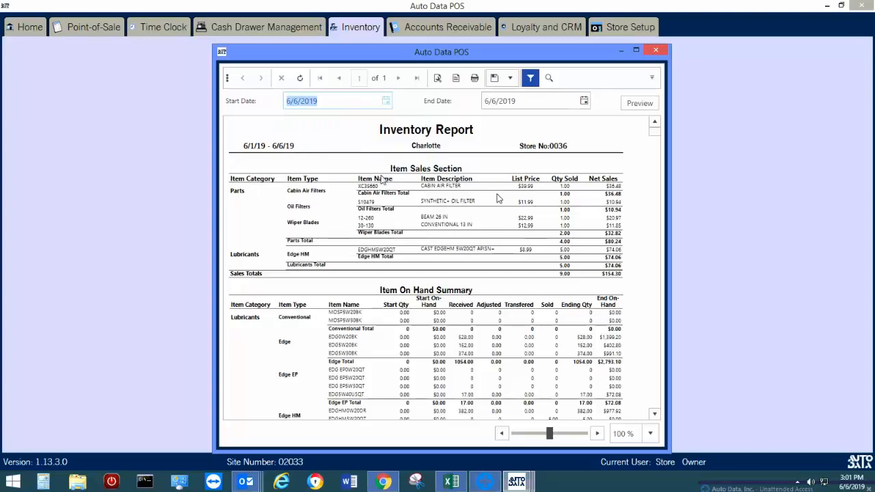
pyautogui.click(635, 106)
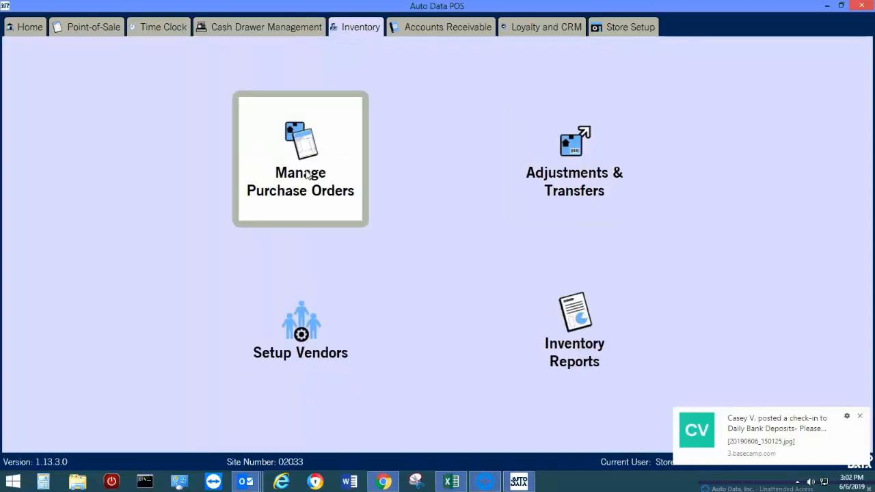
# - Open Manage Purchase Orders
pyautogui.click(307, 175)
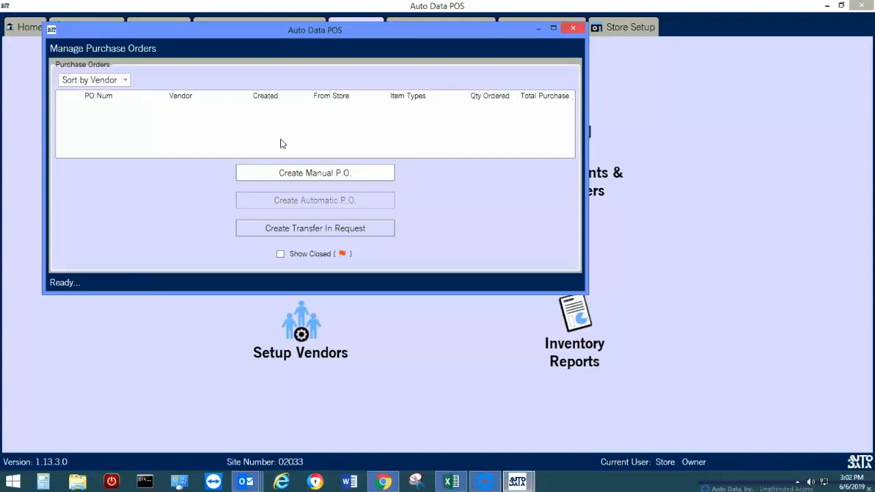
pyautogui.click(103, 80)
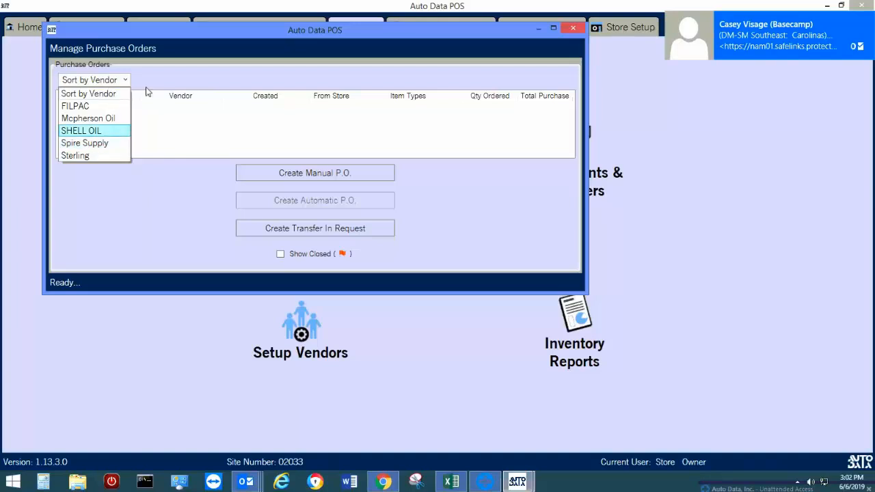
pyautogui.click(108, 108)
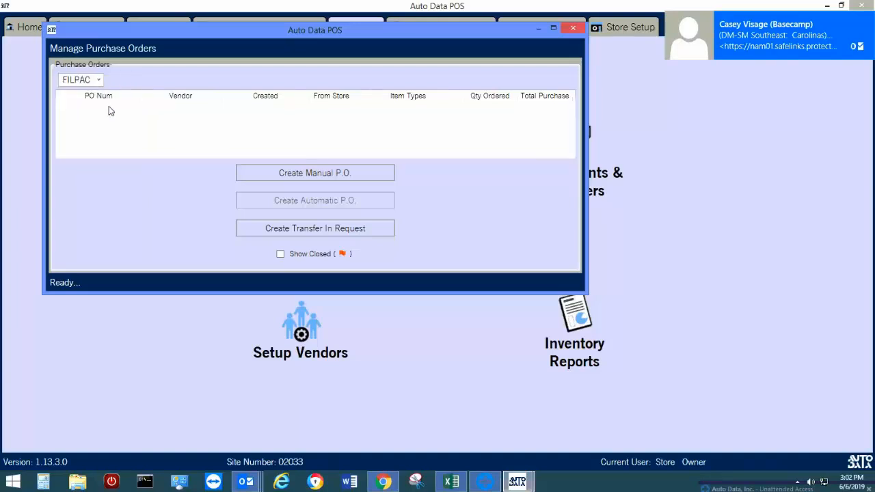
pyautogui.click(315, 173)
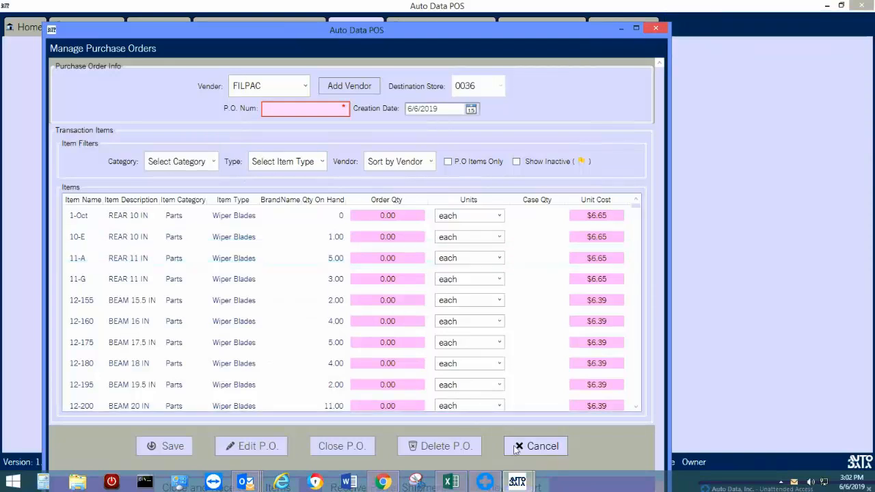
pyautogui.click(535, 446)
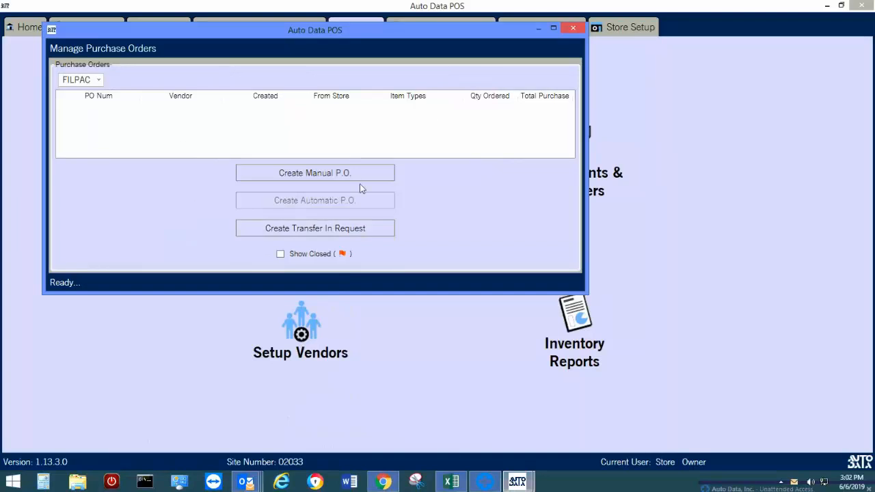
pyautogui.click(98, 81)
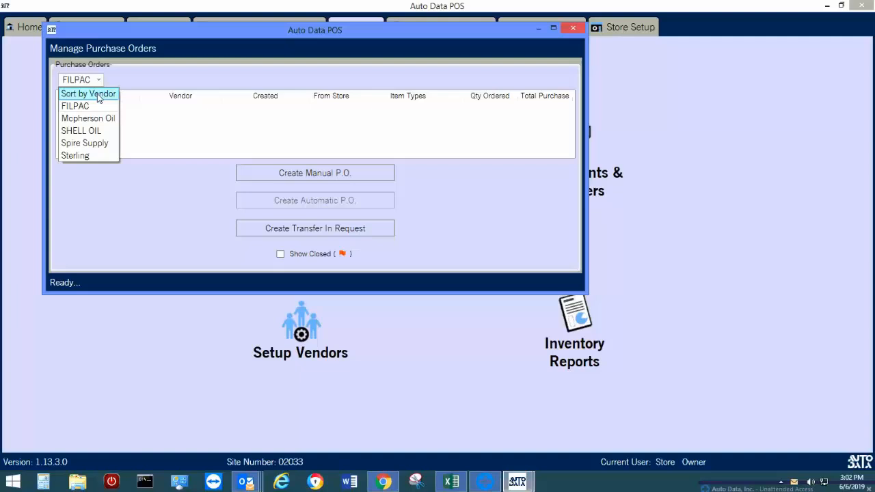
pyautogui.click(88, 90)
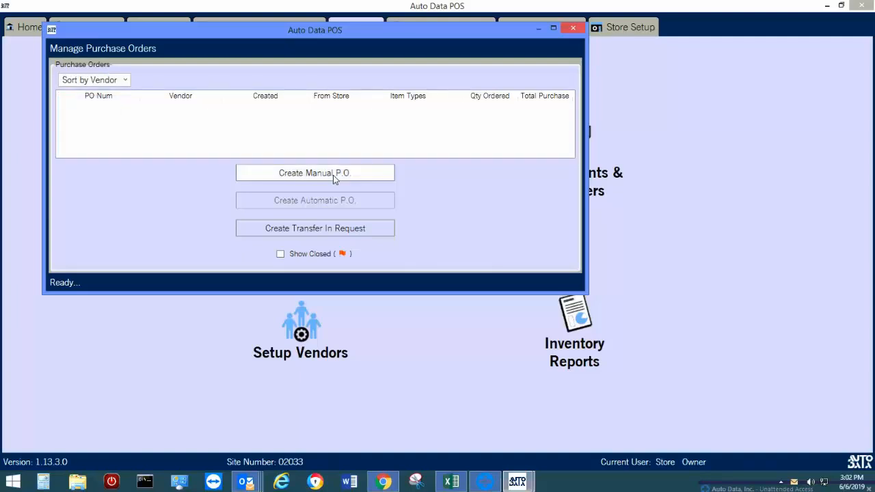
# - Start a manual purchase order with FILPAC as the vendor and enter a test P.O. number
pyautogui.click(332, 175)
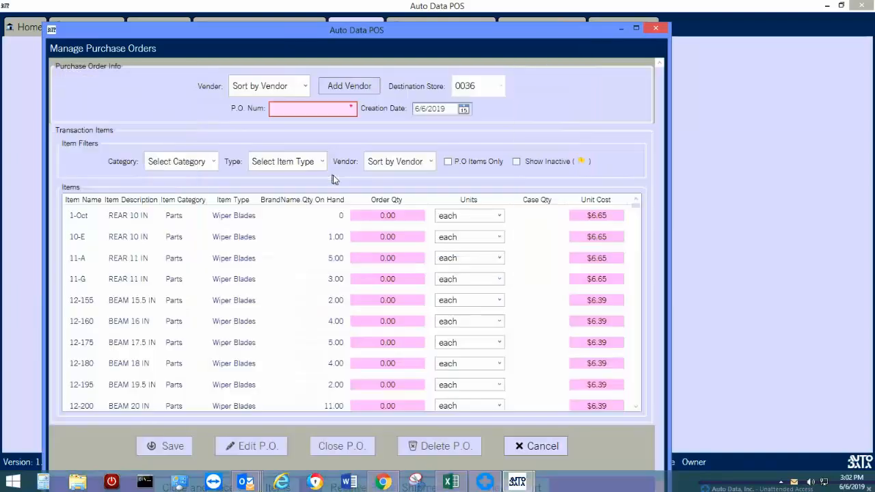
pyautogui.click(290, 91)
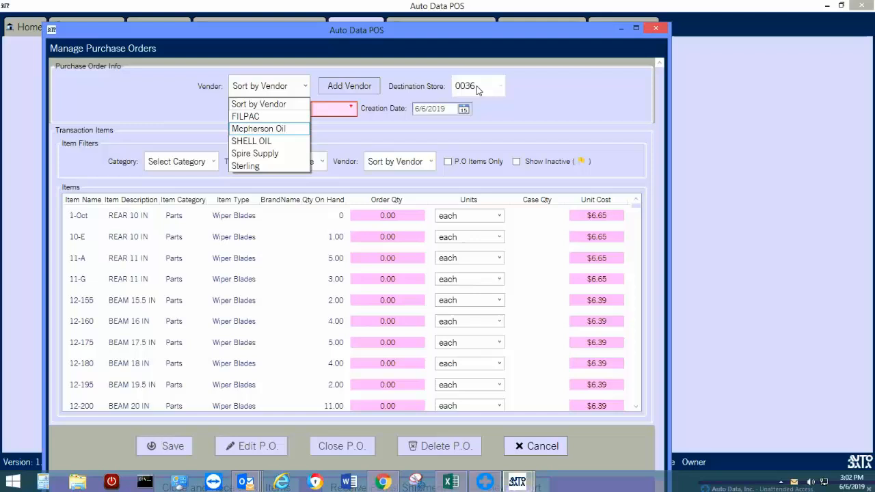
pyautogui.click(270, 118)
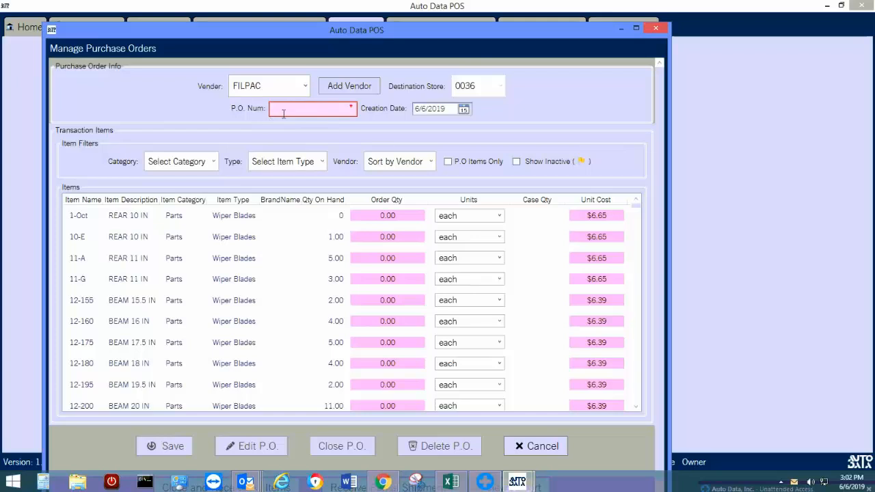
pyautogui.click(283, 113)
pyautogui.write('12345test')
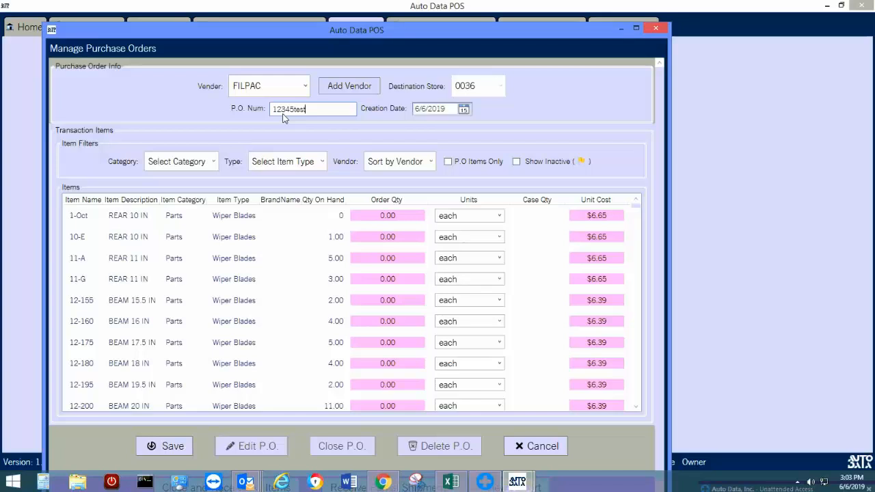
# - Filter the order items to category Parts and type Oil Filters, and widen the Item Name column
pyautogui.click(213, 167)
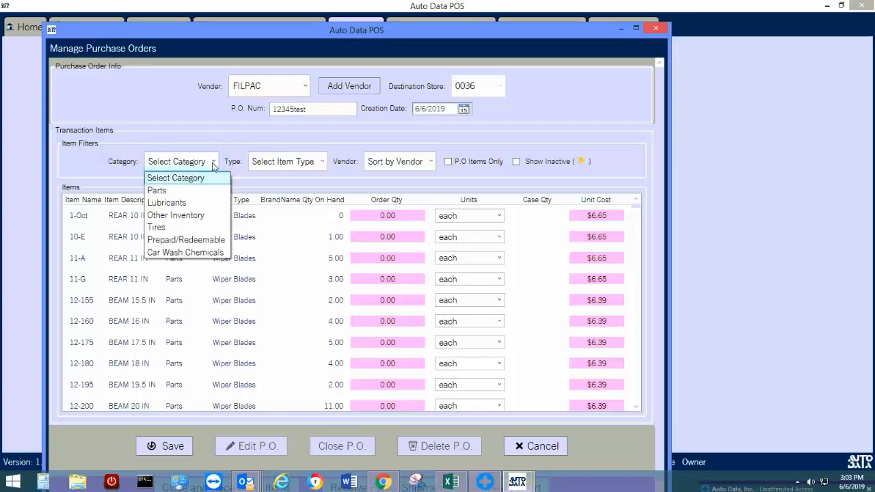
pyautogui.click(189, 194)
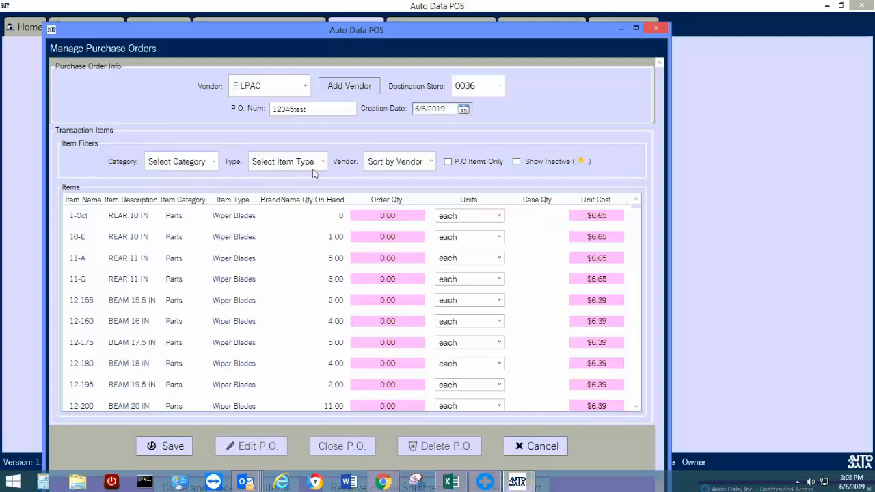
pyautogui.click(324, 164)
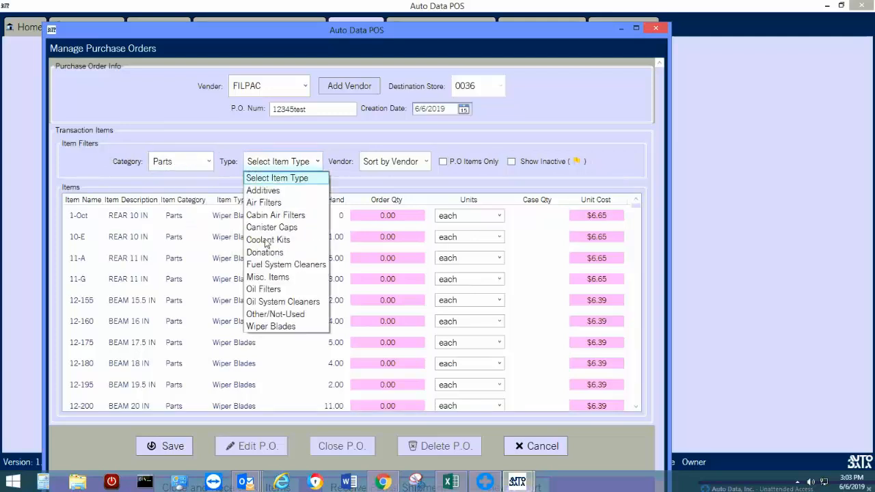
pyautogui.click(270, 290)
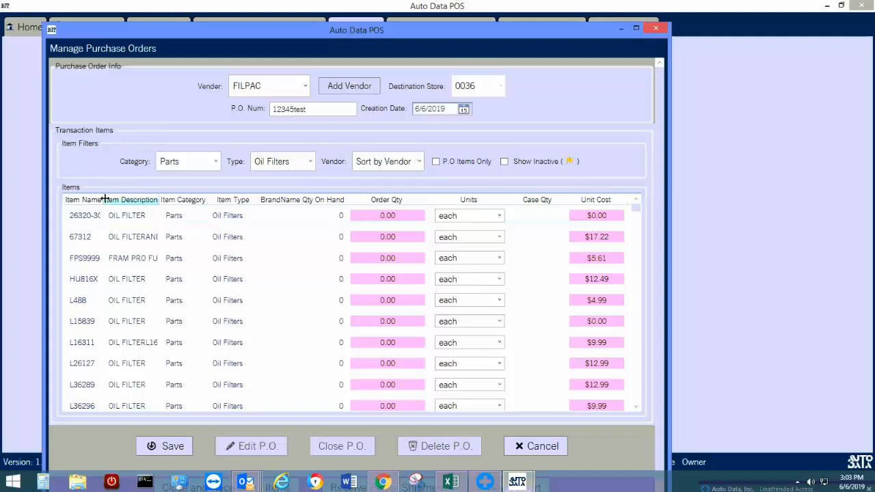
pyautogui.moveTo(104, 199); pyautogui.dragTo(121, 198)
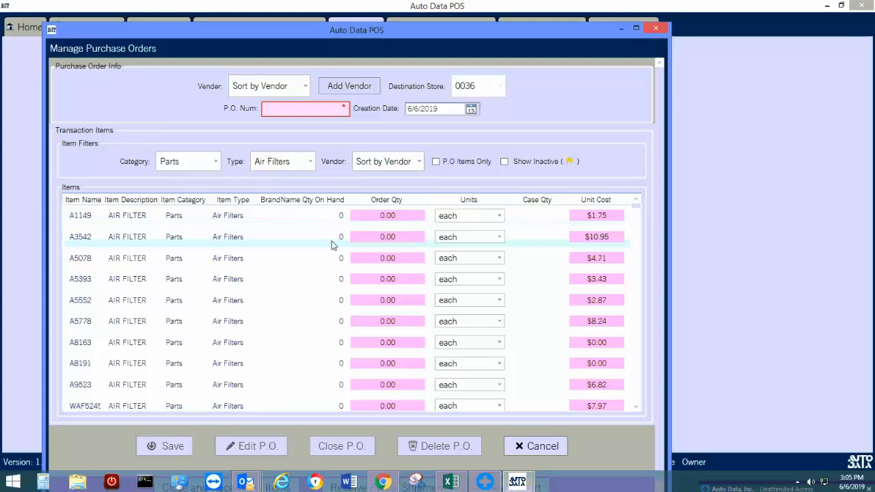
# - Choose FILPAC as the vendor of the blank purchase order and enter its P.O. number
pyautogui.click(301, 111)
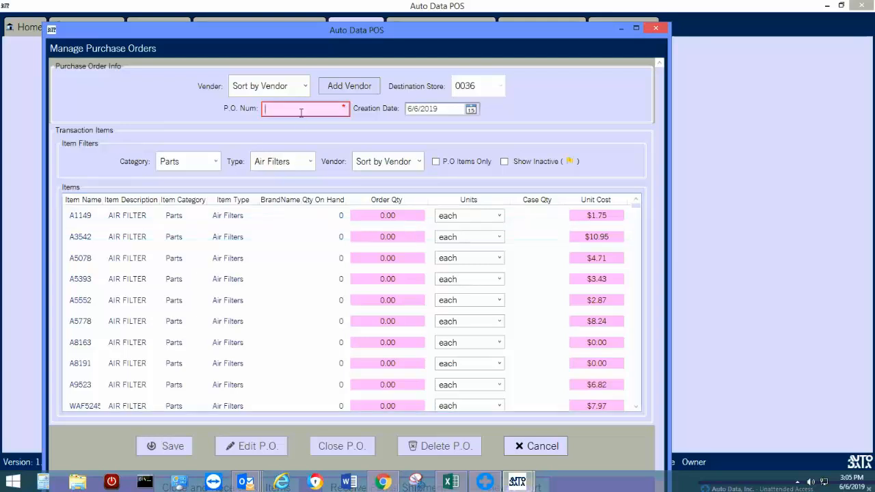
pyautogui.click(306, 85)
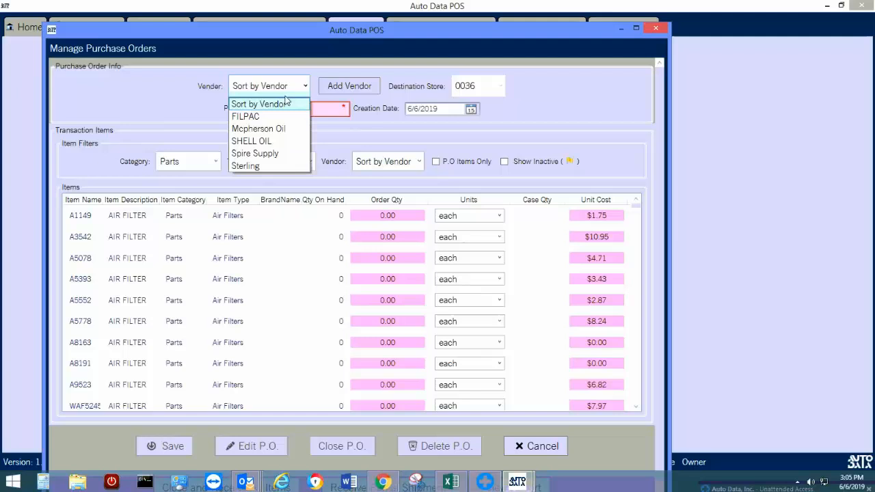
pyautogui.click(273, 116)
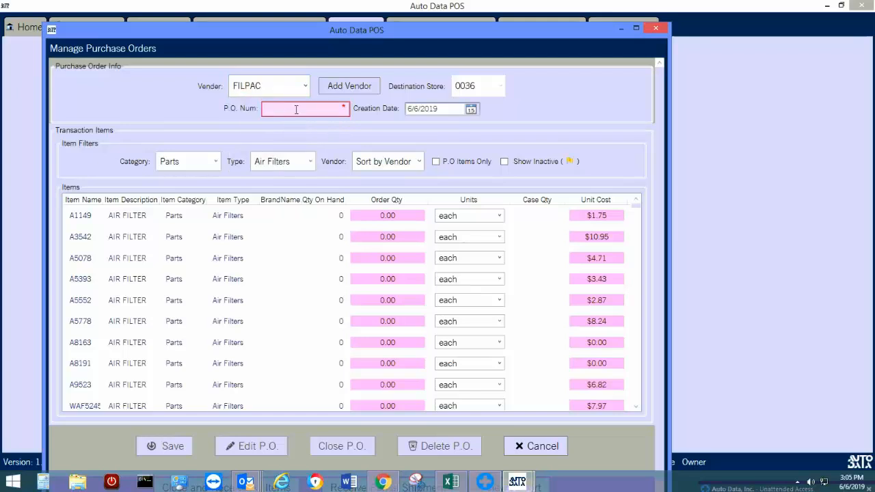
pyautogui.click(295, 109)
pyautogui.write('12345')
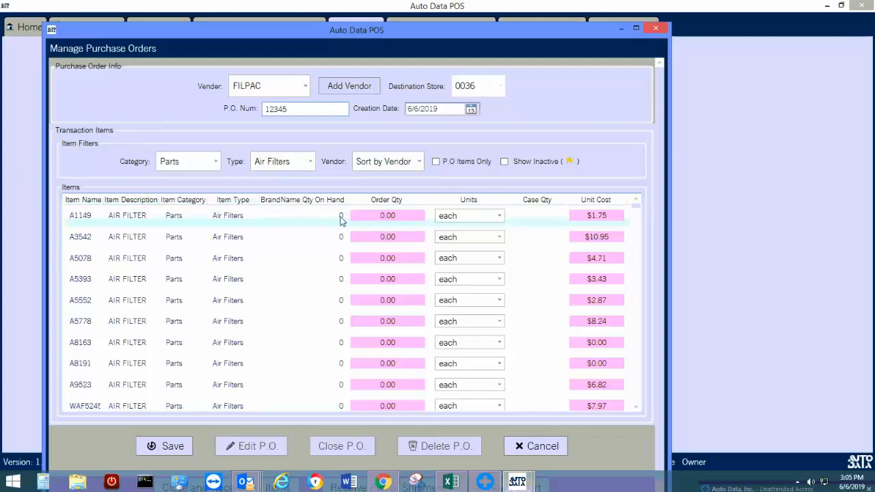
# - Set the order quantity of air filter A1149 to 5 and save the purchase order
pyautogui.click(375, 218)
pyautogui.click(386, 218)
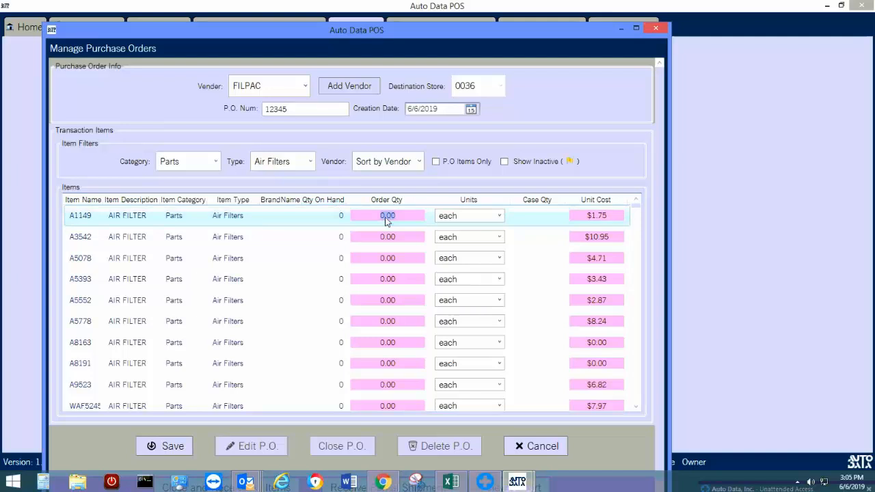
pyautogui.write('1')
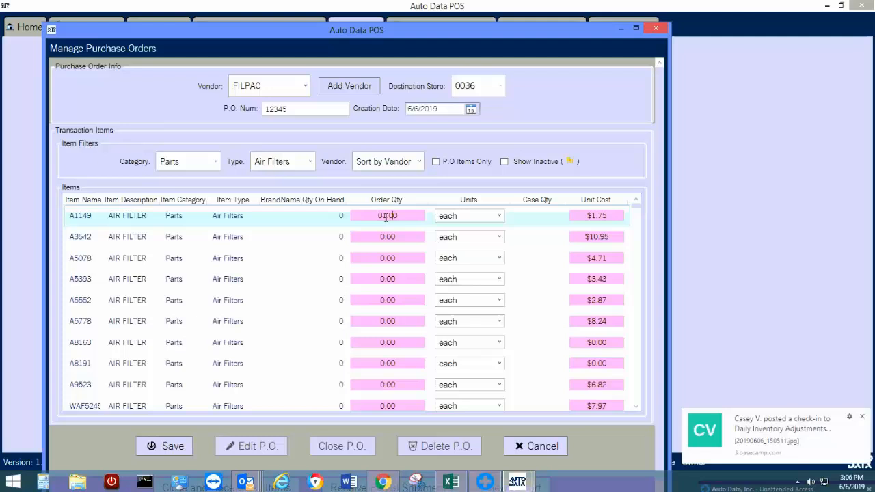
pyautogui.press('Delete')
pyautogui.press('Delete')
pyautogui.press('Delete')
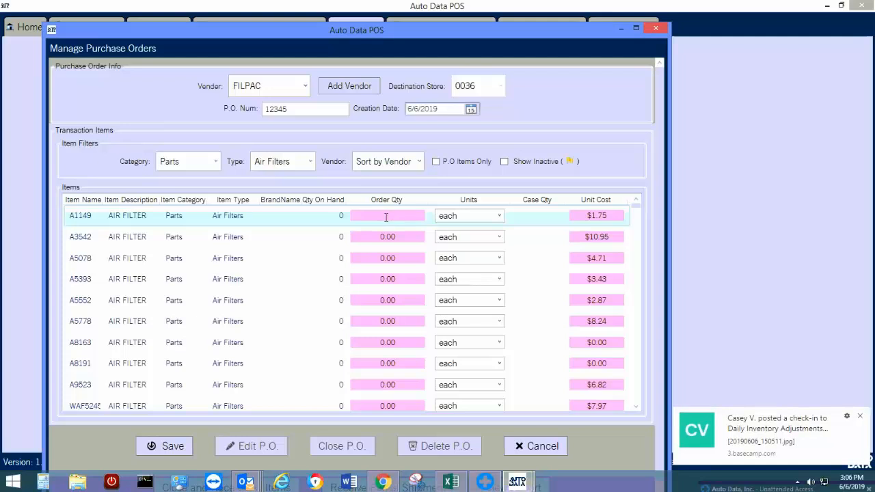
pyautogui.write('5')
pyautogui.press('Return')
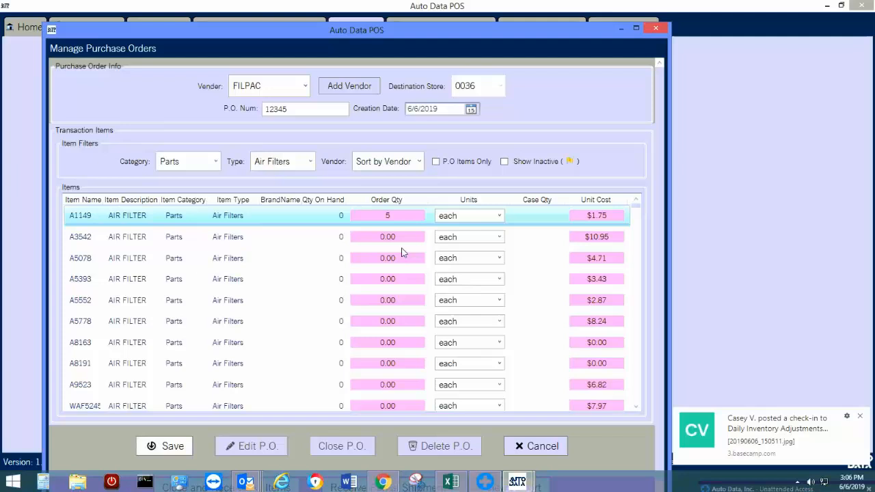
pyautogui.press('Tab')
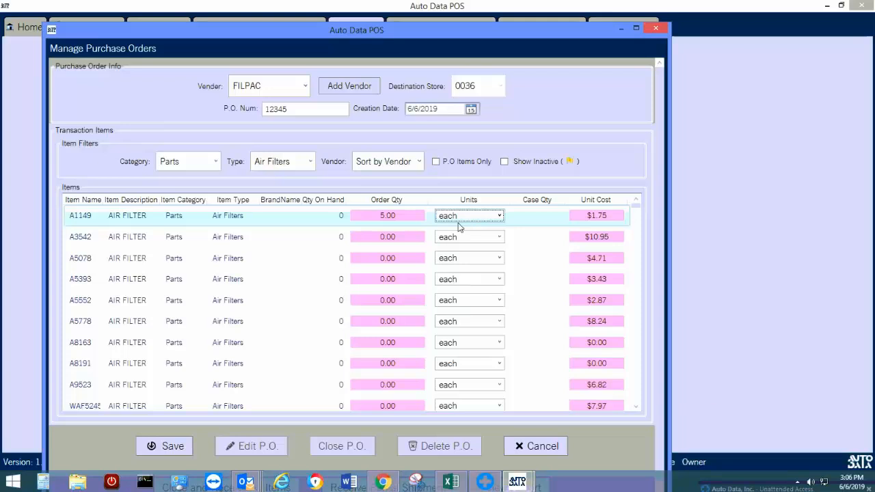
pyautogui.click(171, 447)
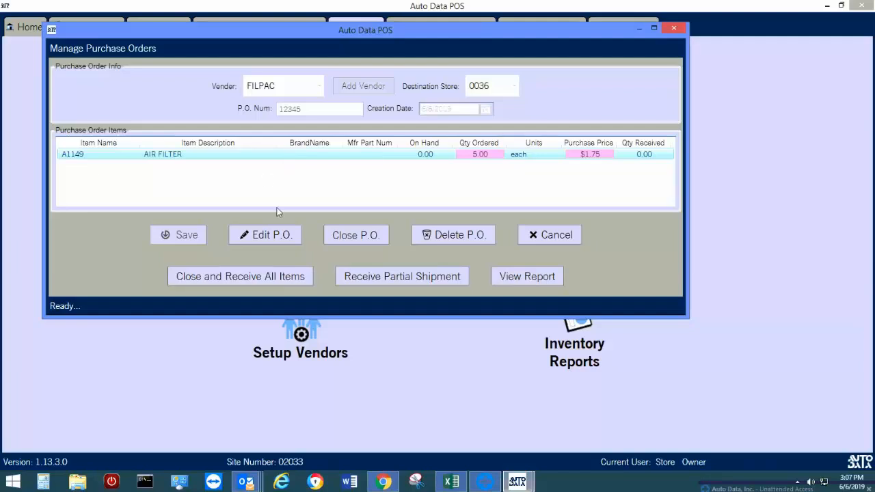
# - Try to receive a partial shipment of 4 A1149 air filters against the purchase order, and cancel the receipt
pyautogui.click(373, 278)
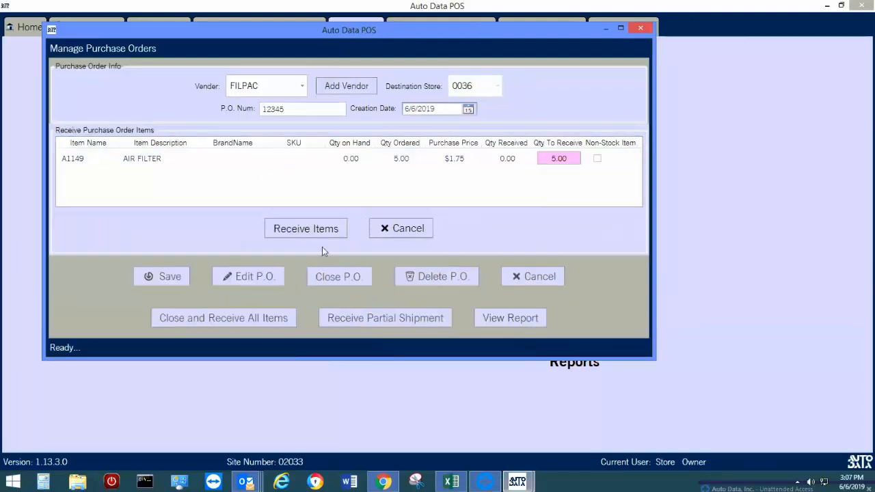
pyautogui.click(262, 166)
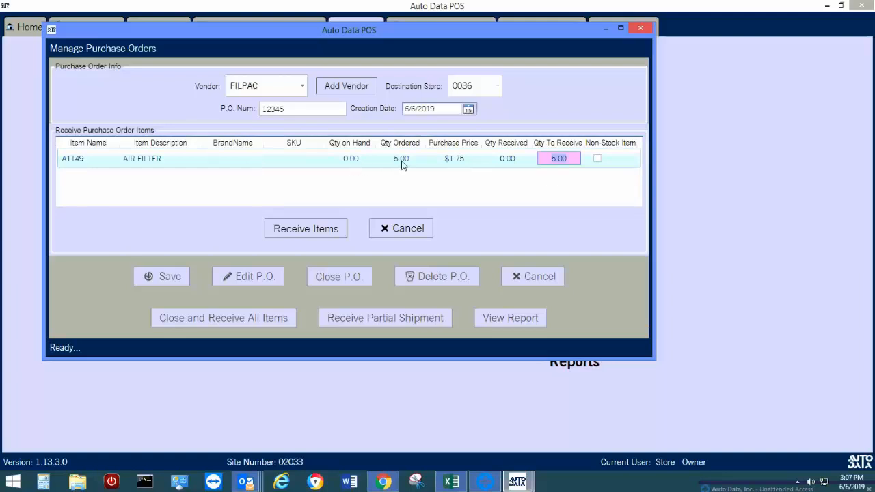
pyautogui.click(504, 162)
pyautogui.press('BackSpace')
pyautogui.write('4')
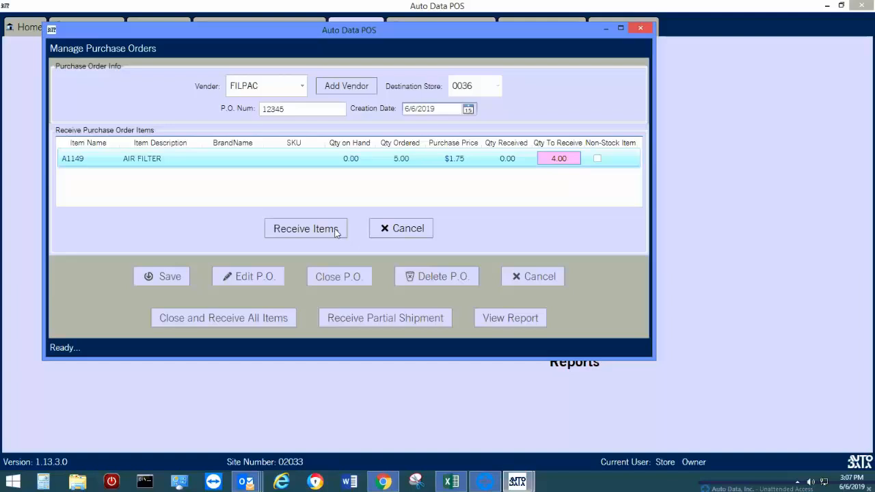
pyautogui.click(335, 233)
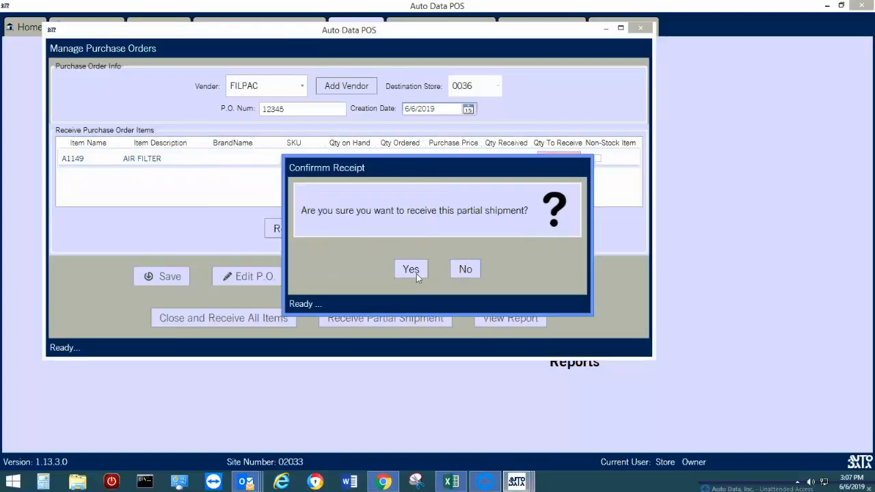
pyautogui.click(473, 272)
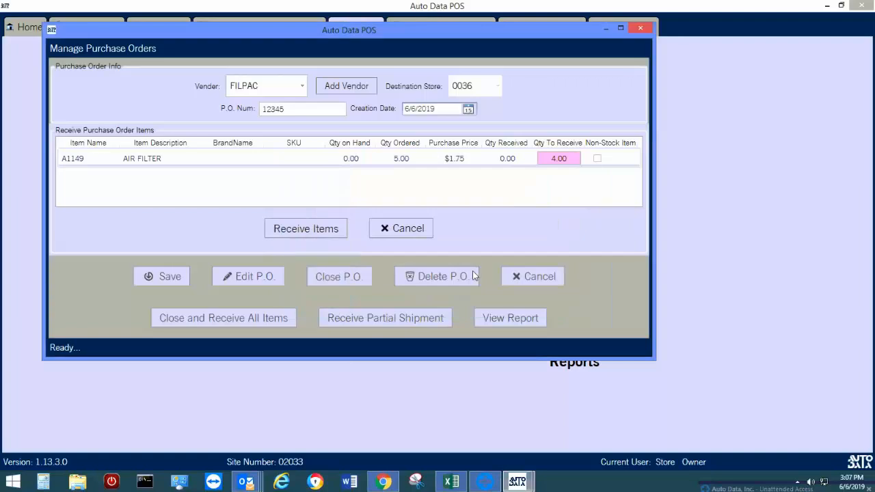
pyautogui.click(408, 228)
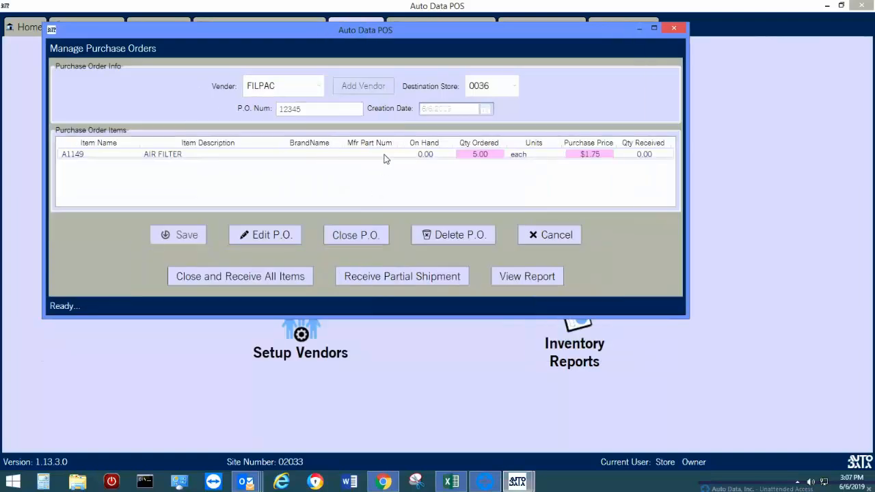
# - Close the FILPAC purchase order by receiving all its items into inventory, and leave the purchase order manager
pyautogui.click(270, 282)
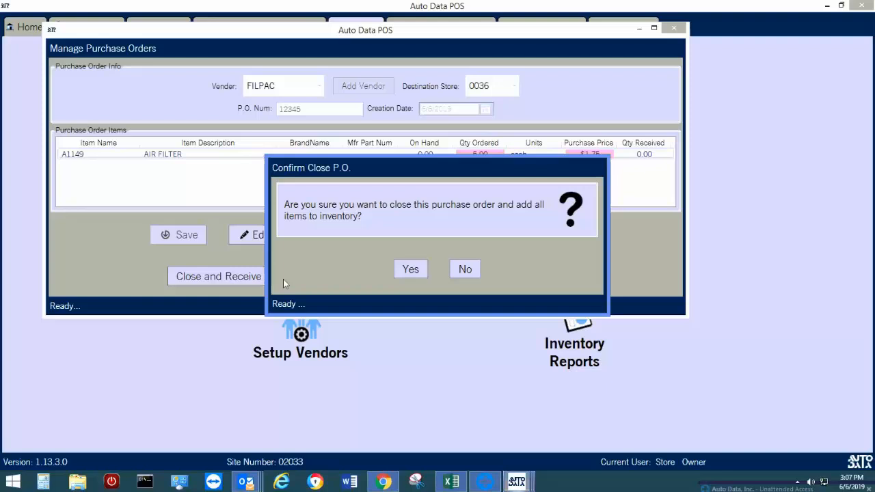
pyautogui.click(405, 275)
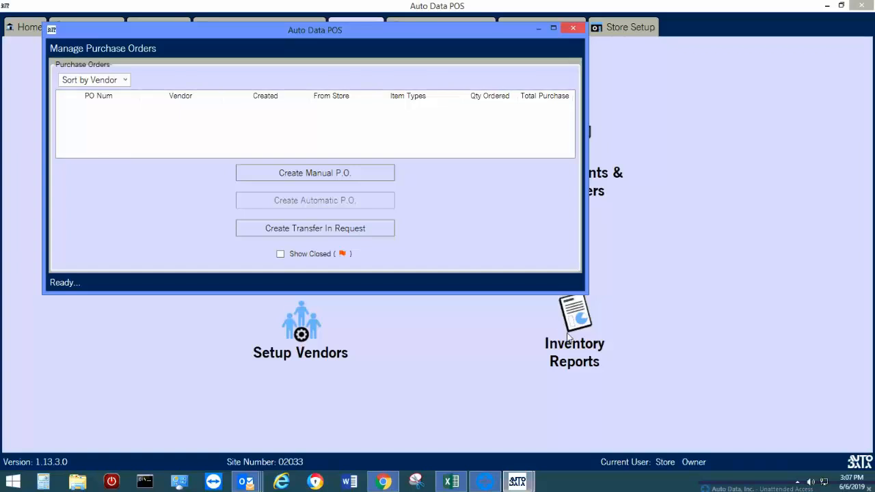
pyautogui.click(572, 28)
# - In the inventory reports, set the count's item category to Parts and type to Air Filters, and open the Inventory Report
pyautogui.click(596, 317)
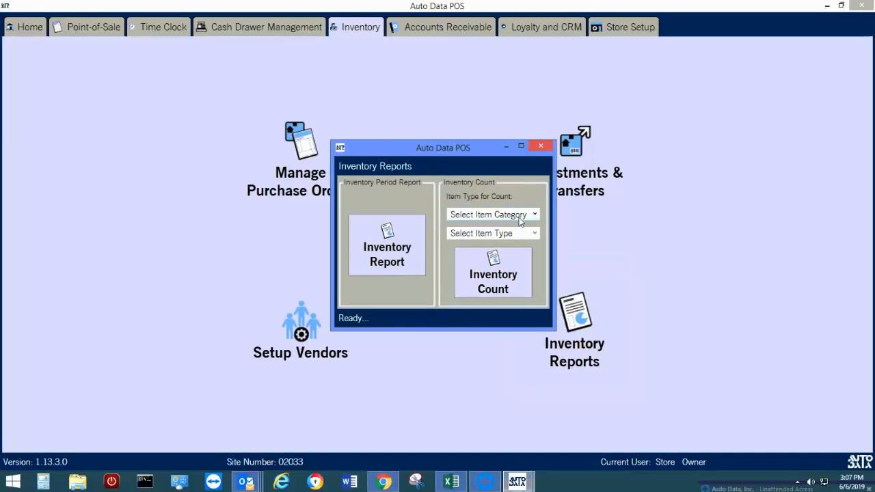
pyautogui.click(520, 217)
pyautogui.click(484, 240)
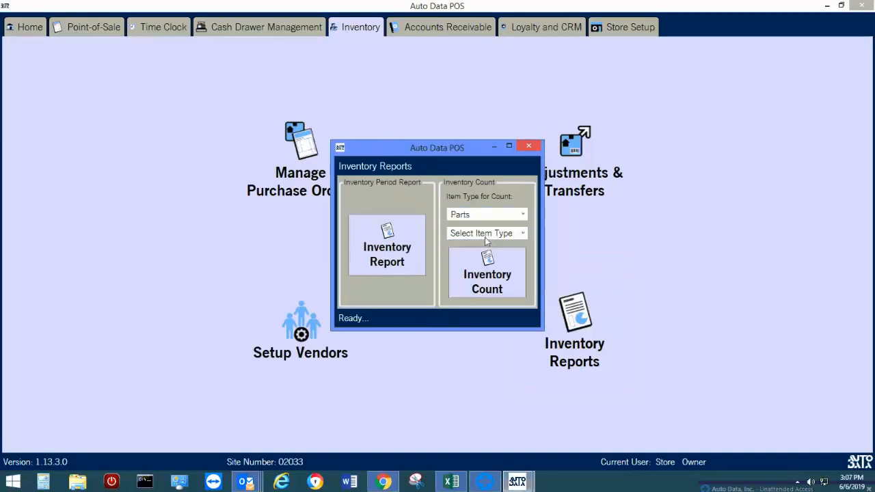
pyautogui.click(487, 234)
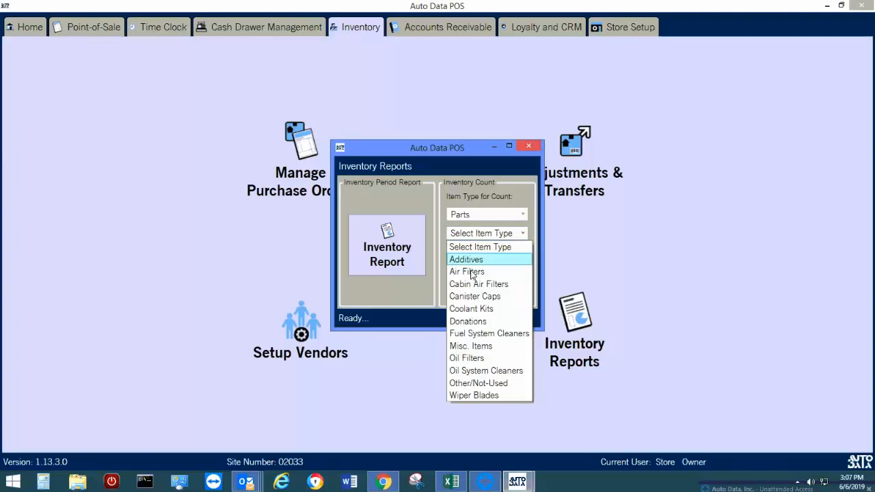
pyautogui.click(471, 271)
pyautogui.click(414, 258)
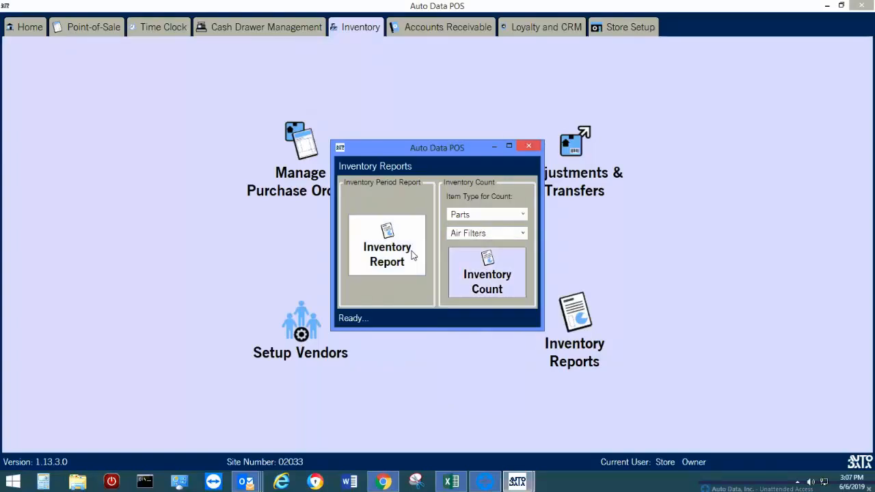
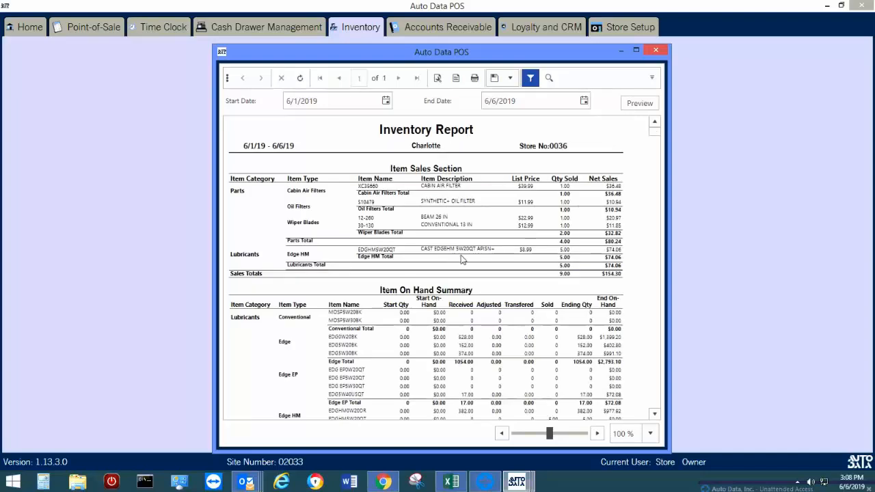
# - Examine the Inventory Report's on-hand summary for the received quantity of air filter A1149, and close the reports
pyautogui.scroll(-5, 534, 267)
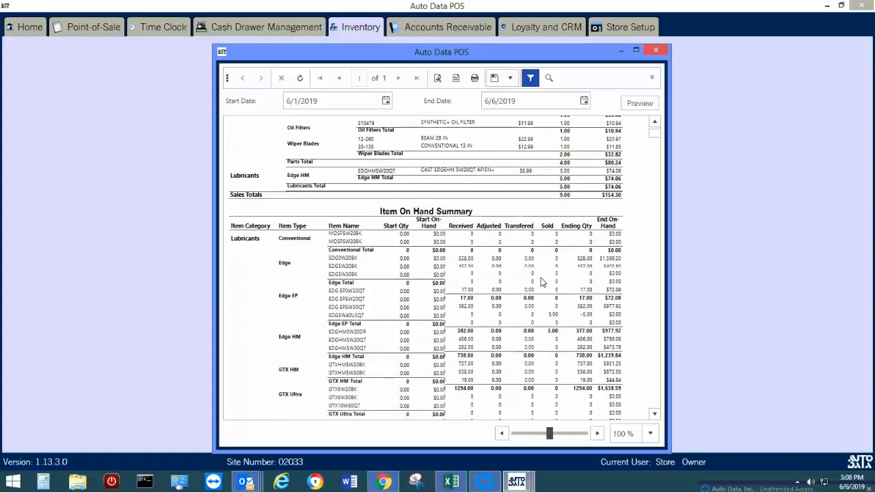
pyautogui.scroll(-5, 541, 283)
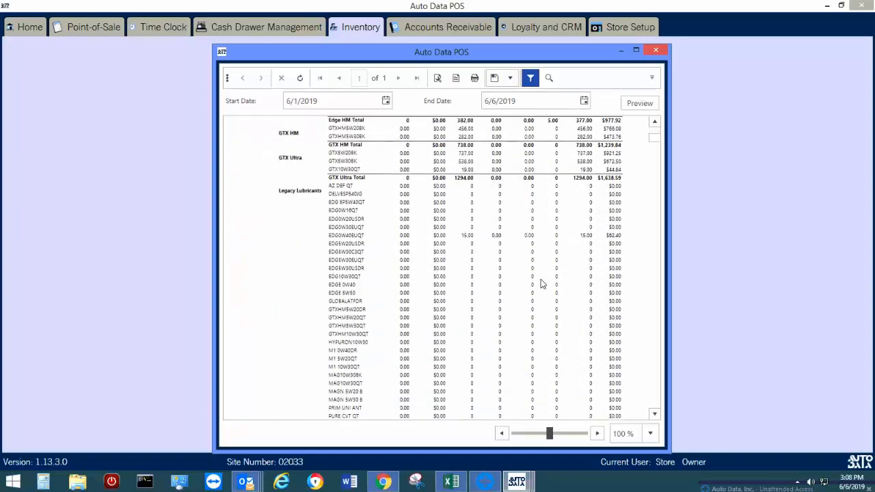
pyautogui.scroll(-8, 541, 283)
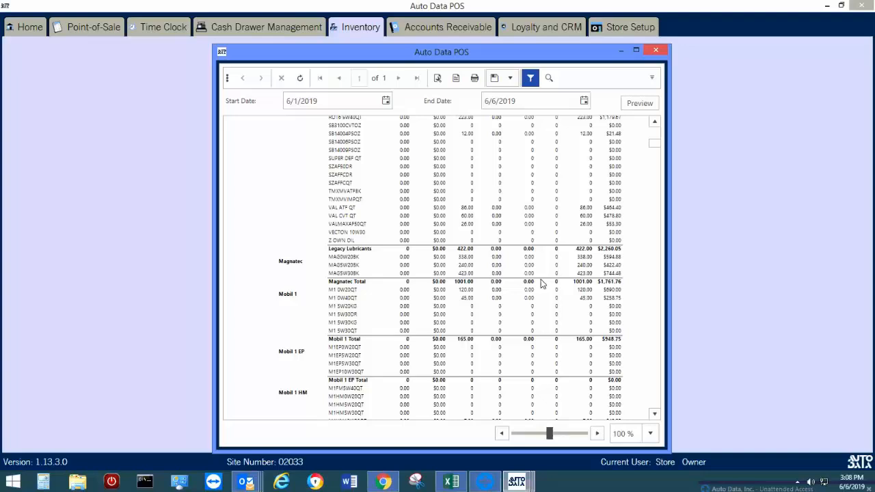
pyautogui.scroll(-18, 541, 283)
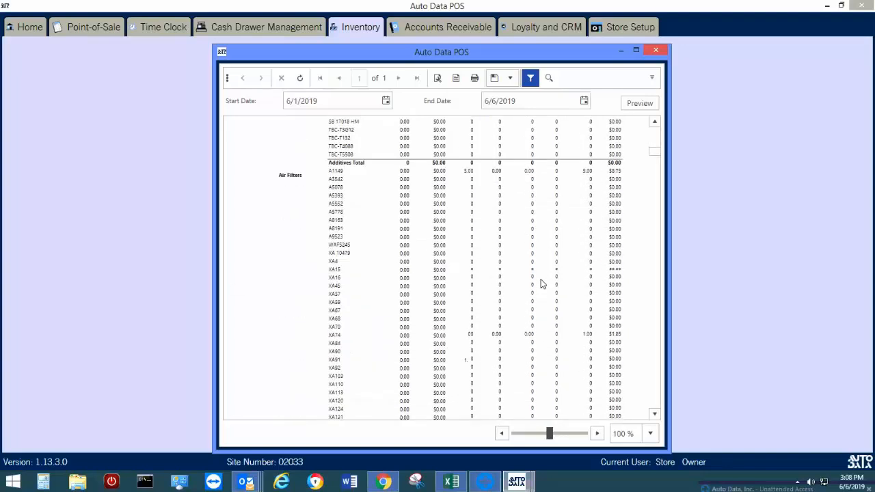
pyautogui.scroll(-2, 541, 283)
pyautogui.scroll(2, 541, 283)
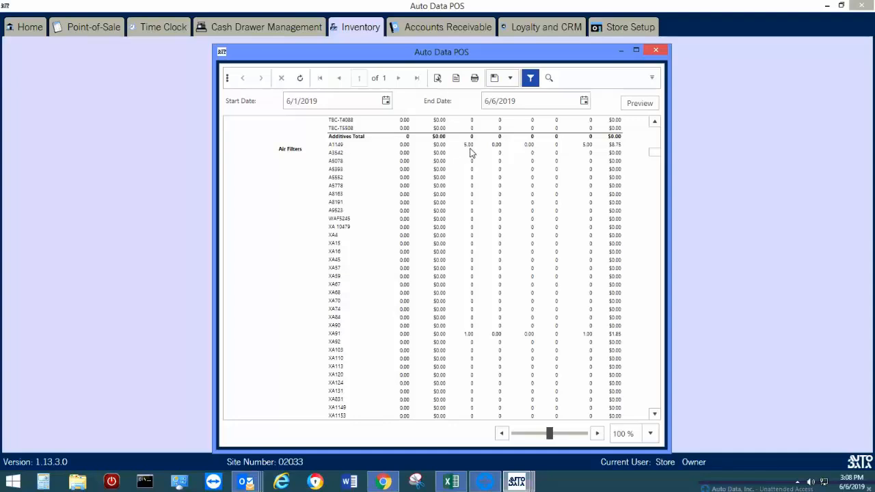
pyautogui.scroll(2, 495, 181)
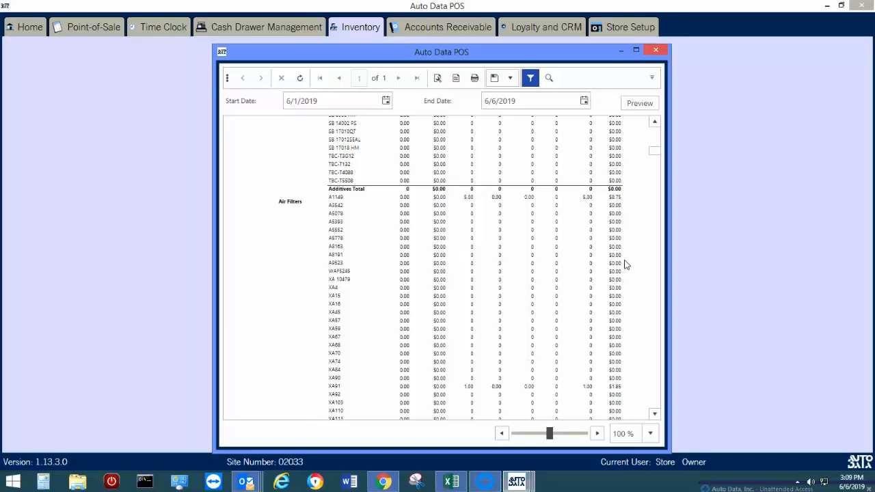
pyautogui.scroll(5, 626, 263)
pyautogui.scroll(9, 626, 264)
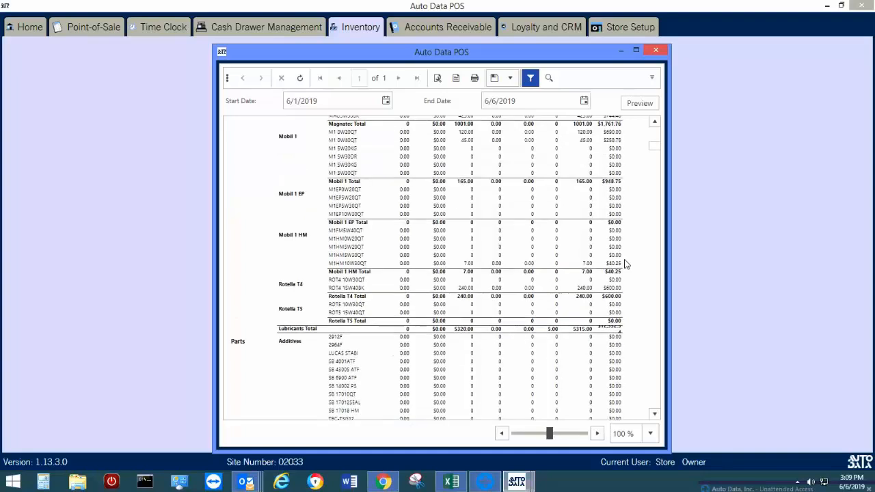
pyautogui.scroll(8, 626, 264)
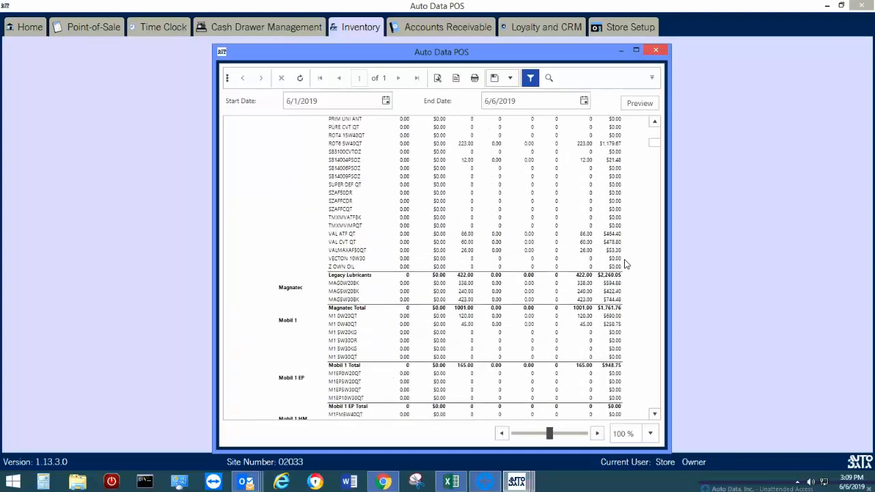
pyautogui.scroll(10, 657, 164)
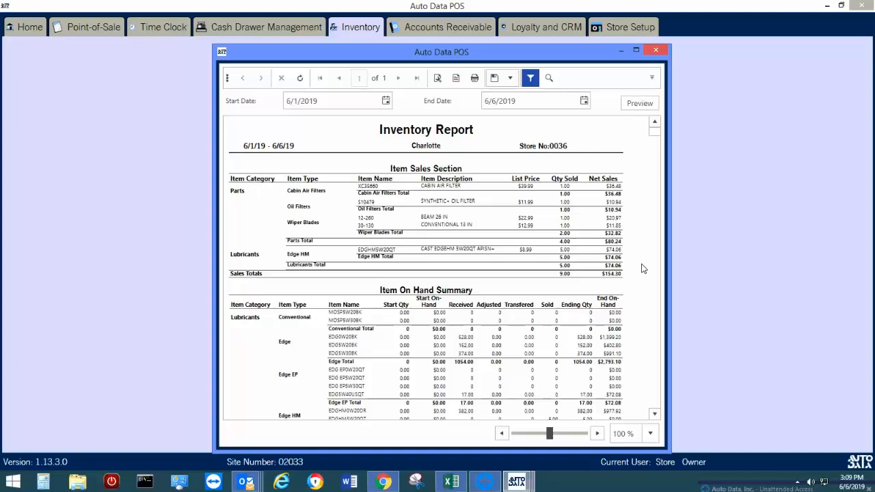
pyautogui.click(660, 53)
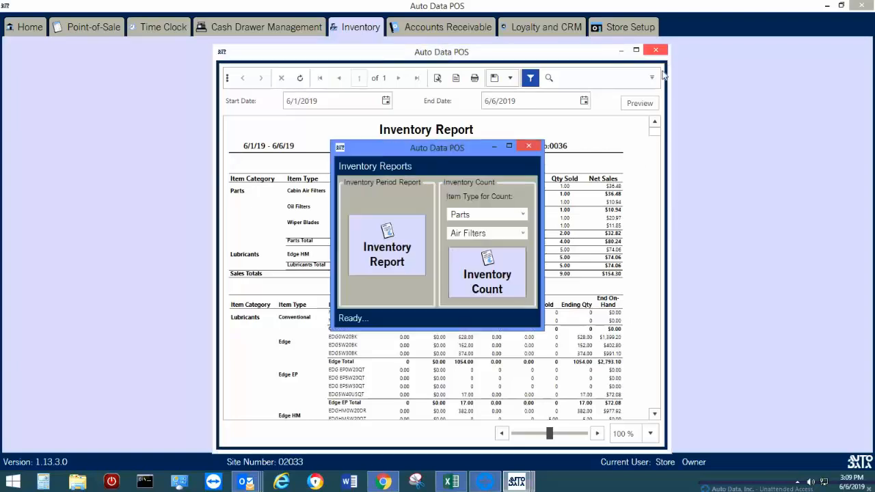
pyautogui.click(529, 149)
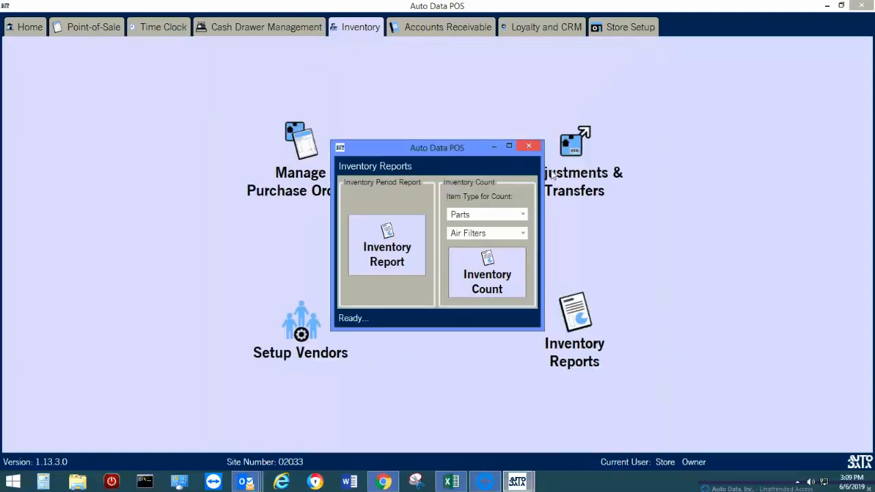
# - View the details of the FILPAC purchase in the inventory adjustments and transfers transactions, and return to the transaction list
pyautogui.click(577, 171)
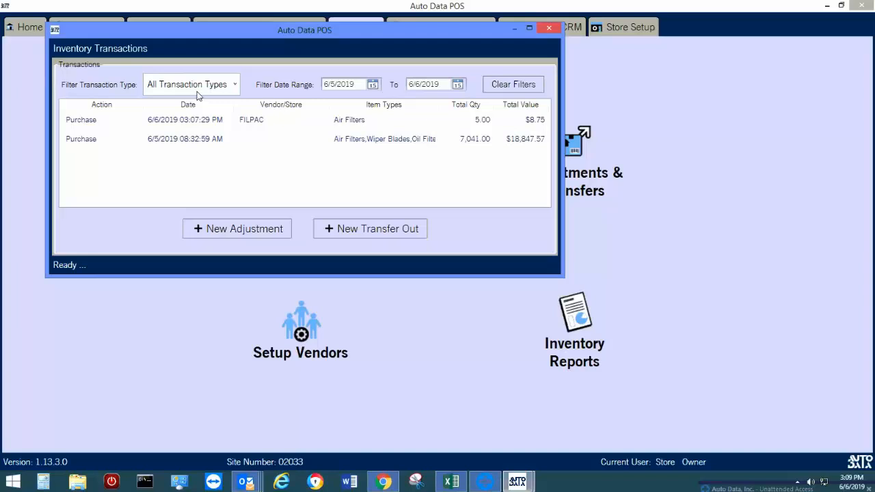
pyautogui.doubleClick(206, 120)
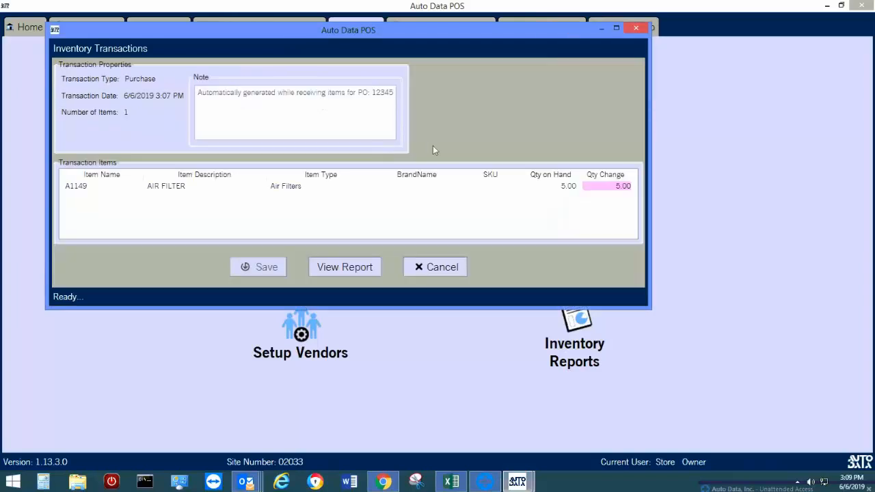
pyautogui.click(423, 268)
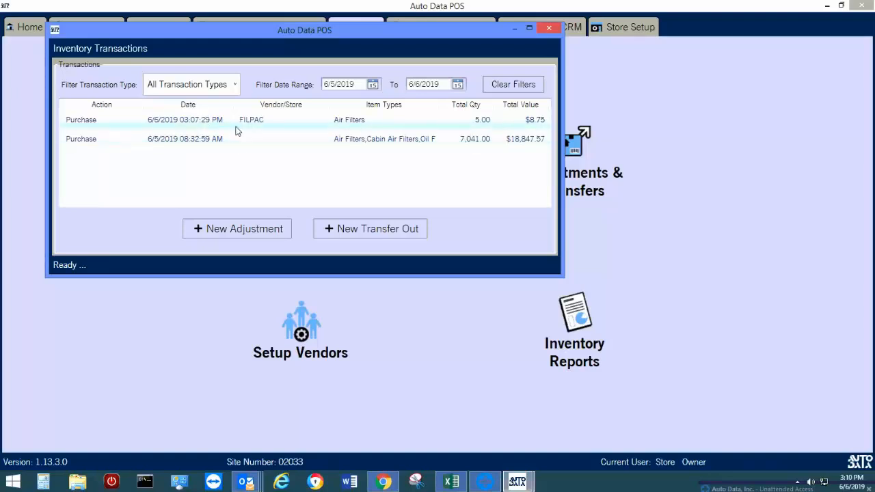
# - Start a new inventory adjustment and filter its items to category Parts and type Air Filters
pyautogui.click(279, 230)
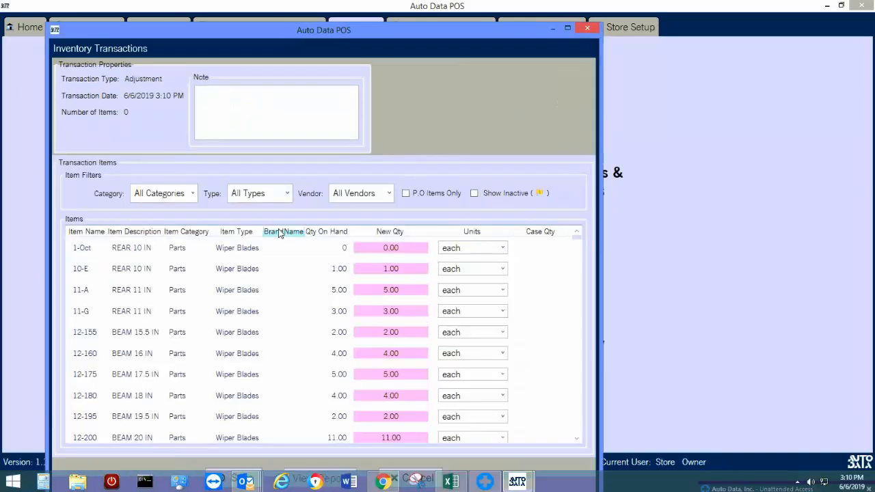
pyautogui.click(192, 194)
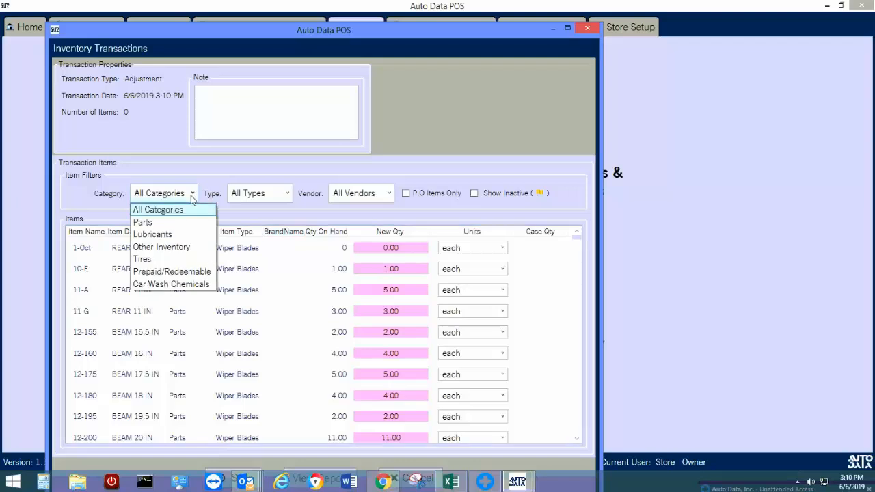
pyautogui.click(166, 224)
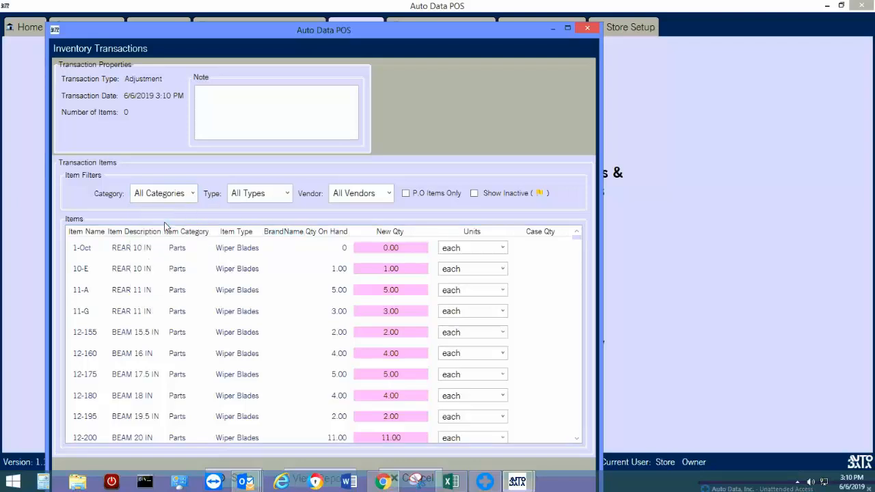
pyautogui.click(263, 196)
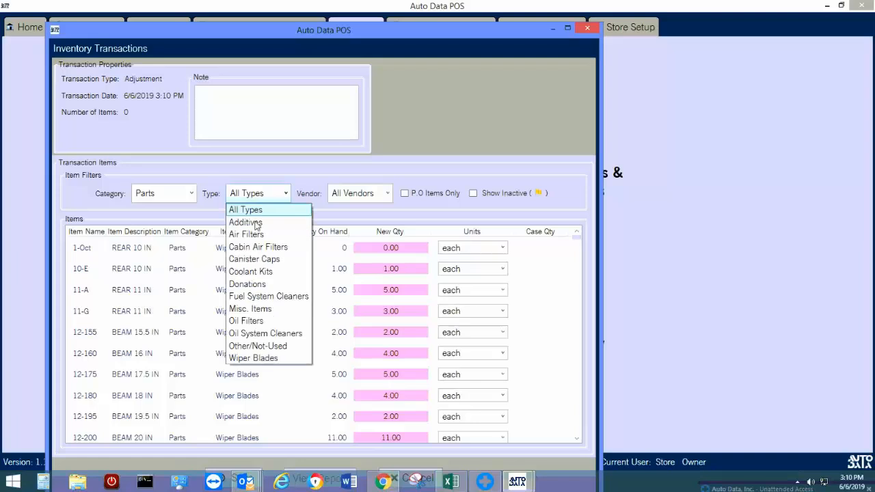
pyautogui.click(247, 234)
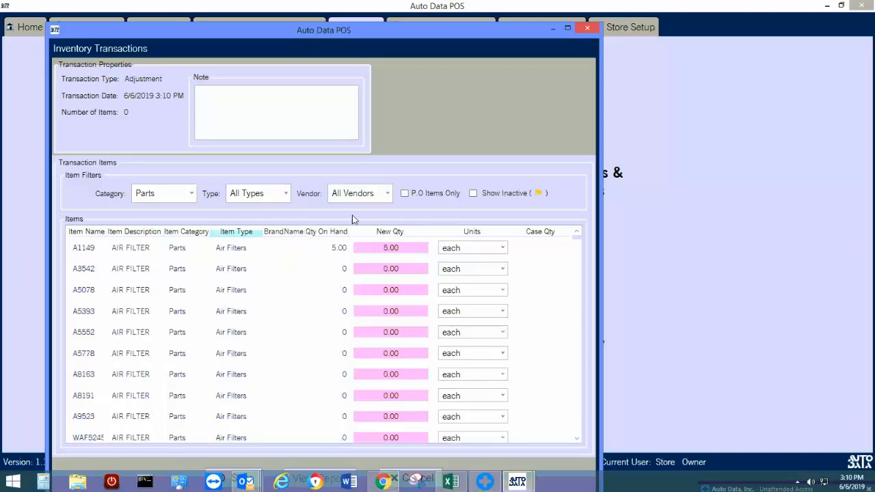
# - Try filtering the adjustment items by vendor FILPAC, and reset the vendor filter to All Vendors
pyautogui.click(375, 202)
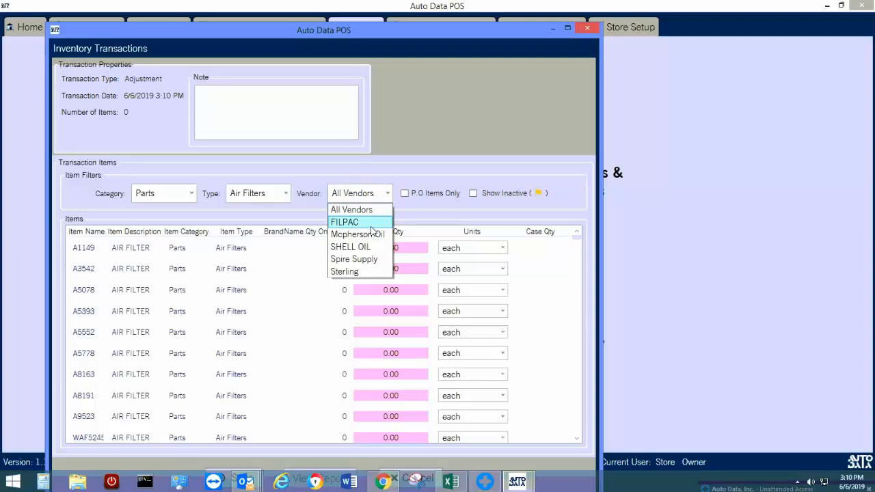
pyautogui.click(372, 227)
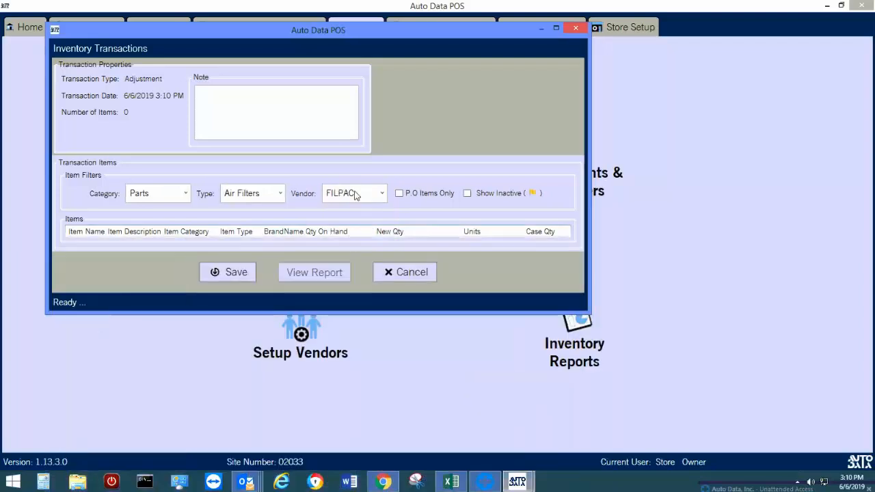
pyautogui.click(356, 195)
pyautogui.click(356, 216)
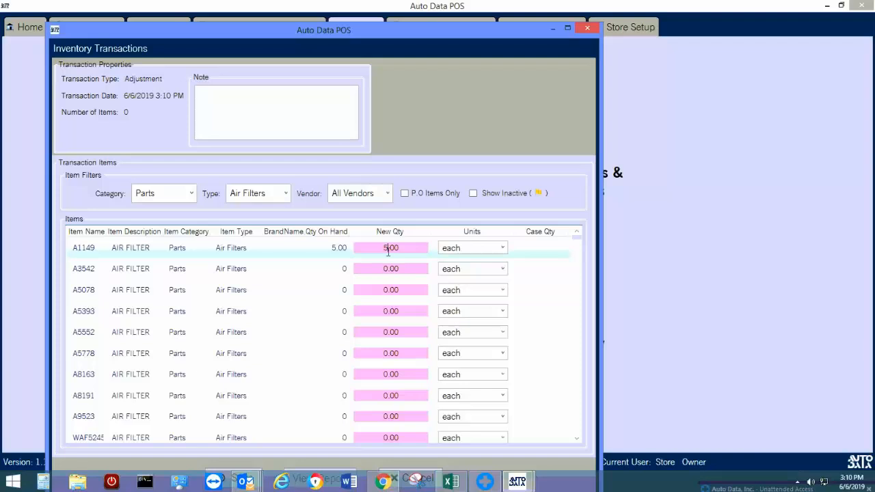
# - Set the new quantity of air filter A1149 to 4 and save the inventory adjustment
pyautogui.press('BackSpace')
pyautogui.write('4')
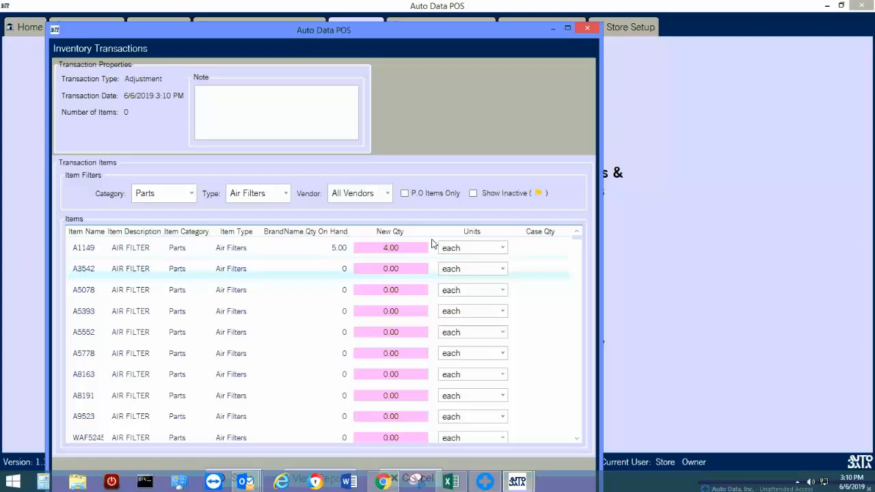
pyautogui.press('Down')
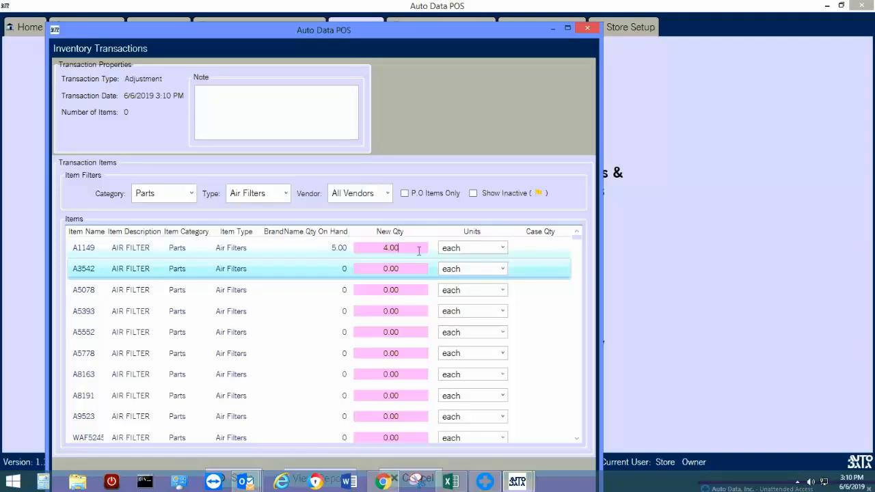
pyautogui.press('Tab')
pyautogui.scroll(-9, 424, 290)
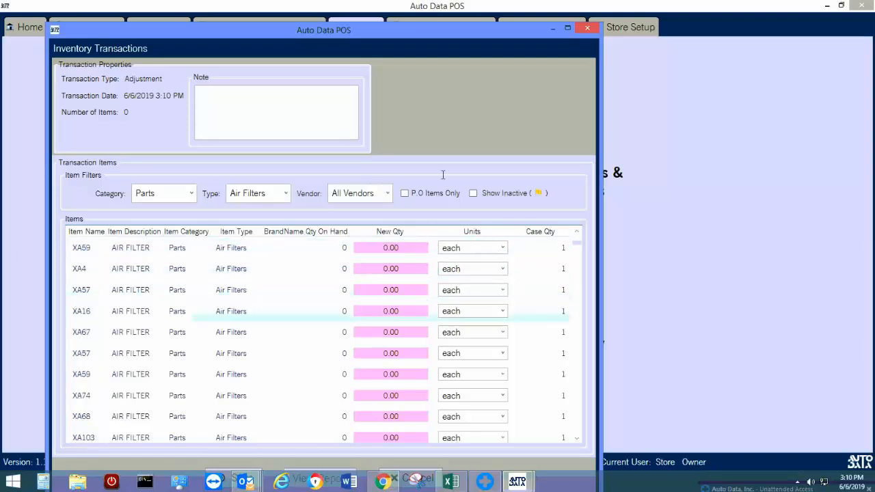
pyautogui.moveTo(462, 34); pyautogui.dragTo(483, 19)
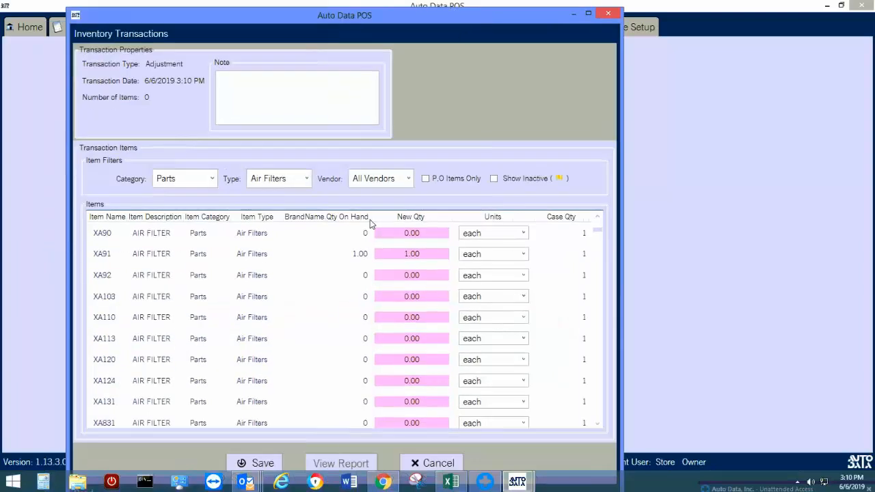
pyautogui.click(260, 464)
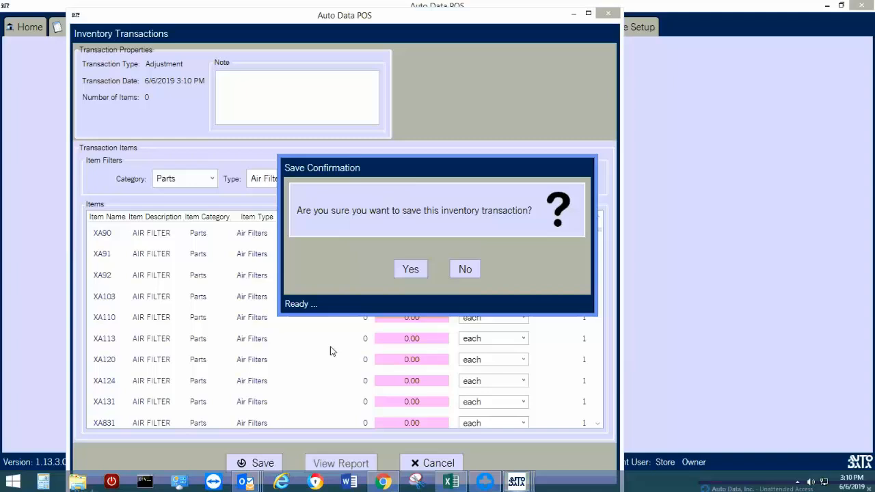
pyautogui.click(411, 269)
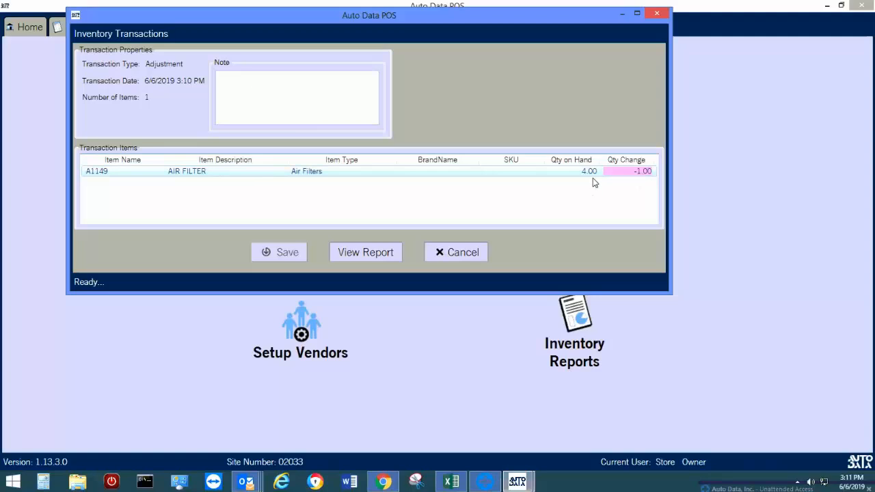
# - View the Inventory Transaction Report for the saved A1149 adjustment, and close the report and the transaction
pyautogui.click(366, 252)
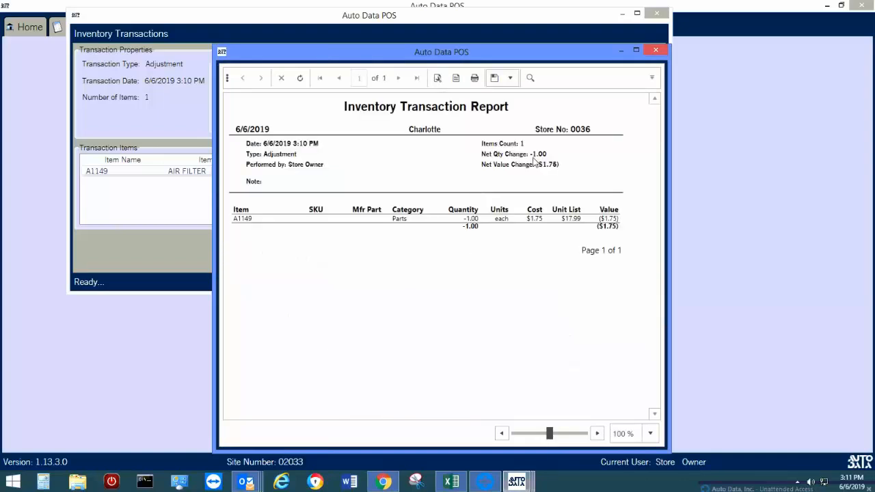
pyautogui.click(654, 50)
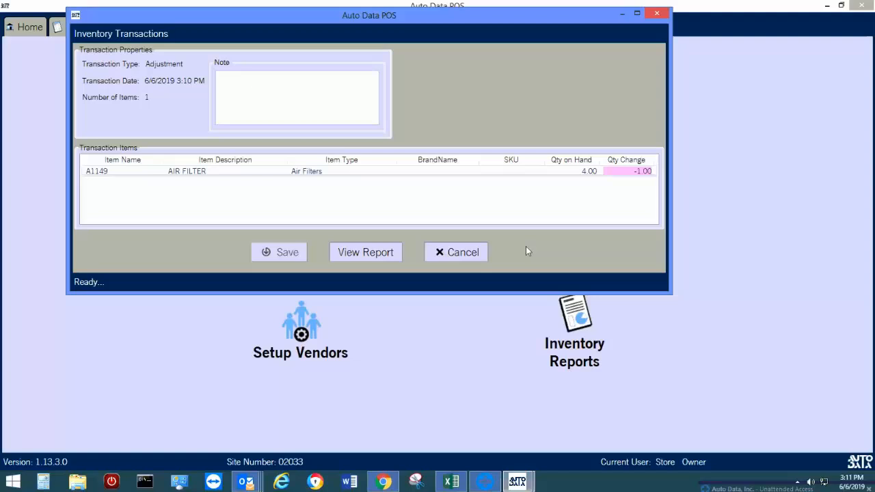
pyautogui.click(658, 16)
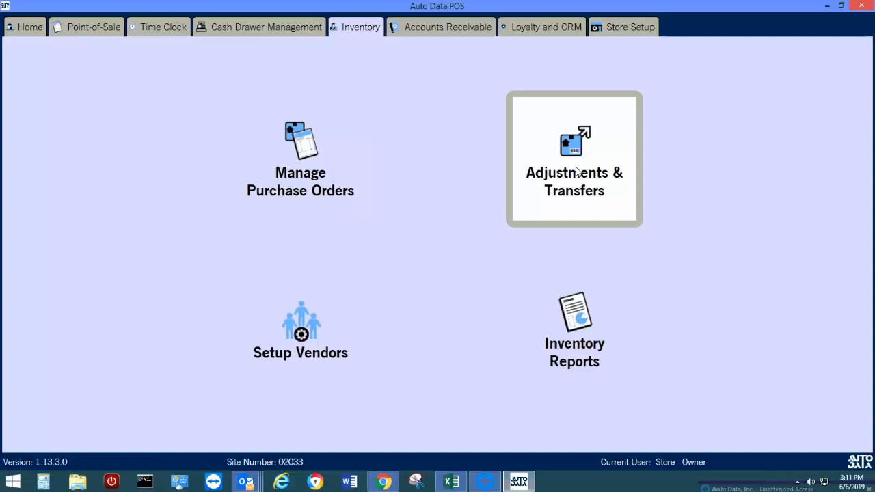
# - Start a new transfer out from store 0036 and look through the available destination stores without choosing one
pyautogui.click(576, 172)
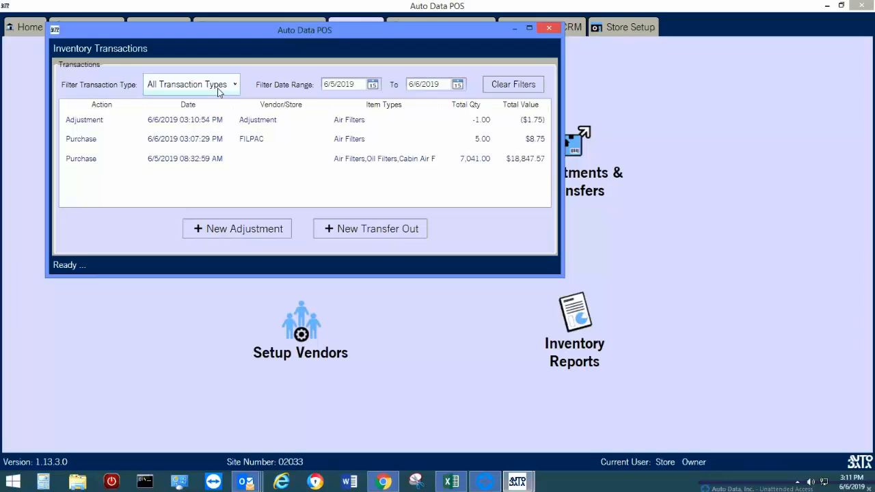
pyautogui.click(374, 232)
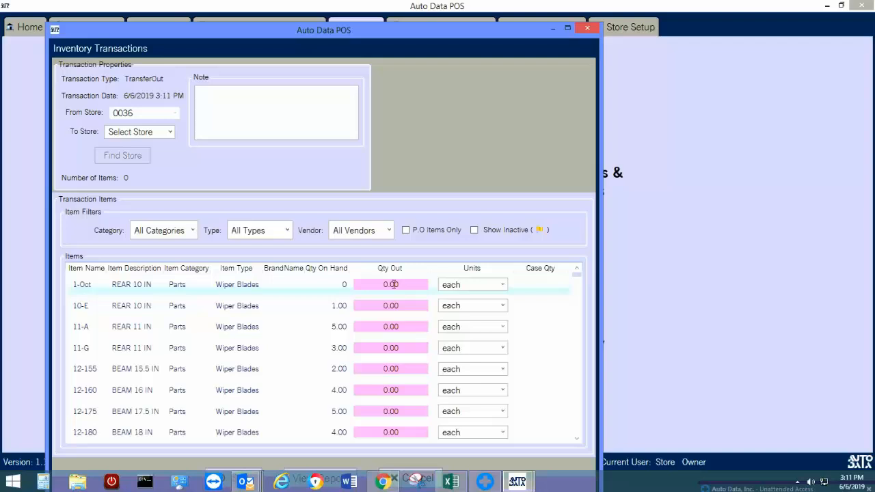
pyautogui.click(159, 133)
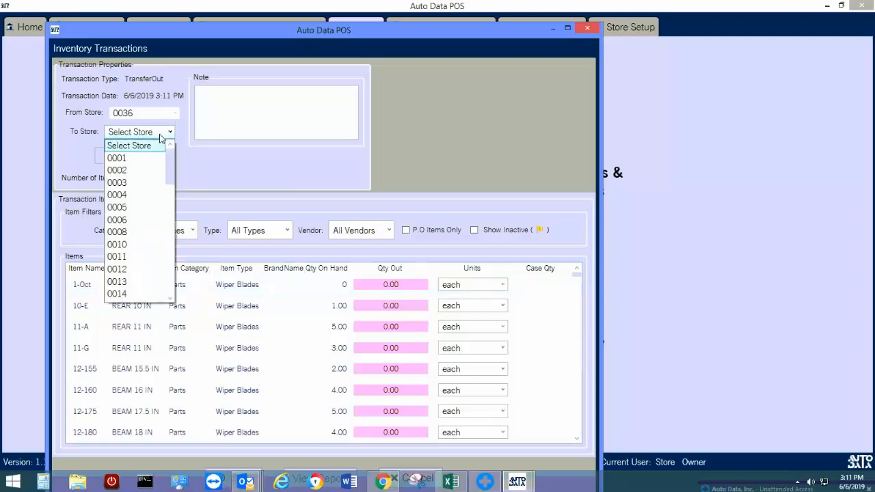
pyautogui.click(191, 180)
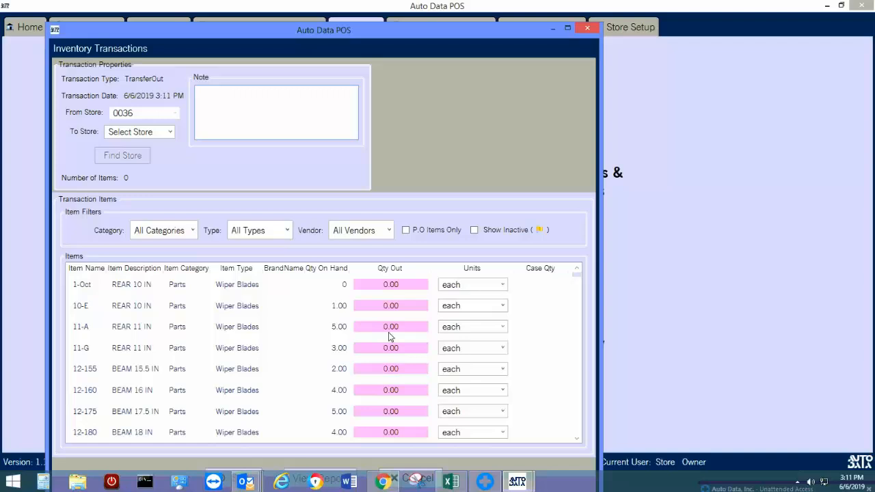
# - Enter a transfer-out quantity of 2 for wiper blade 12-235
pyautogui.scroll(-4, 408, 342)
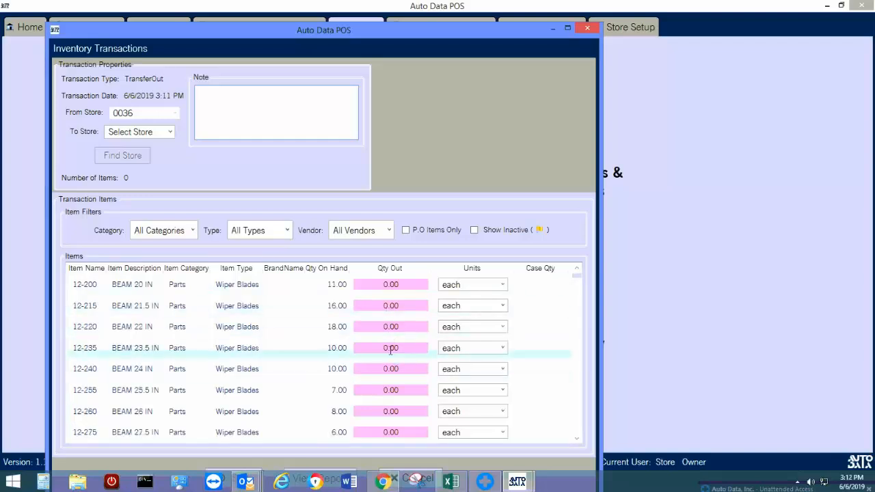
pyautogui.click(390, 351)
pyautogui.press('BackSpace')
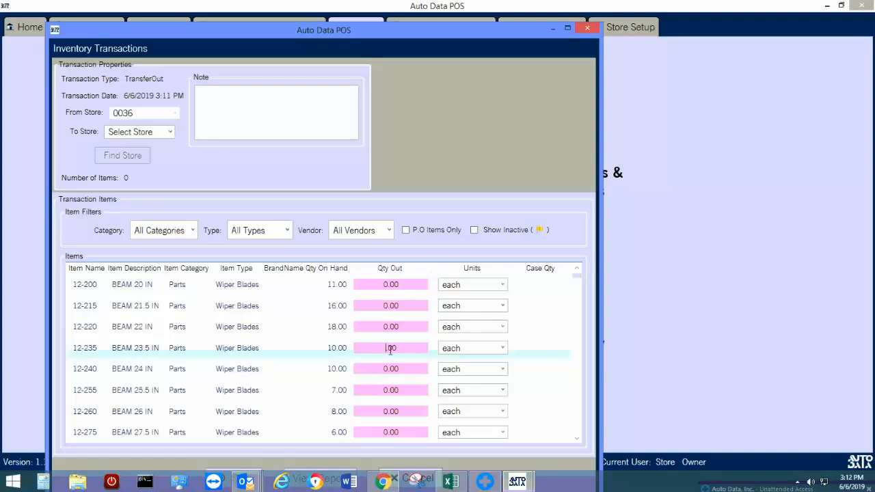
pyautogui.write('2')
pyautogui.scroll(-2, 469, 422)
# - Cancel the transfer out without saving it, and close the inventory transactions
pyautogui.click(166, 136)
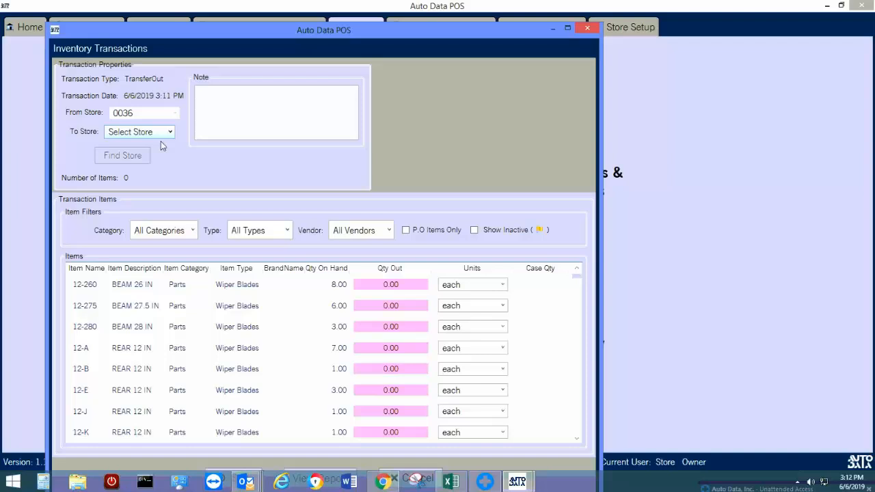
pyautogui.click(406, 333)
pyautogui.moveTo(324, 25); pyautogui.dragTo(324, 11)
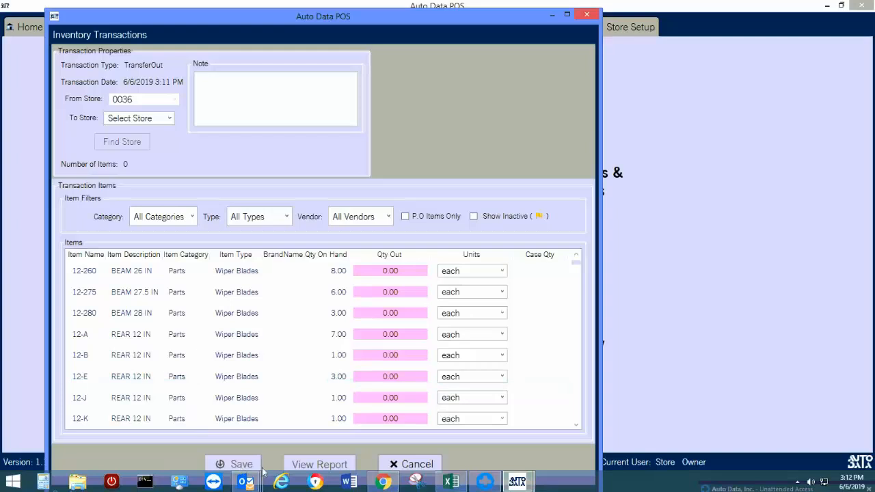
pyautogui.click(417, 465)
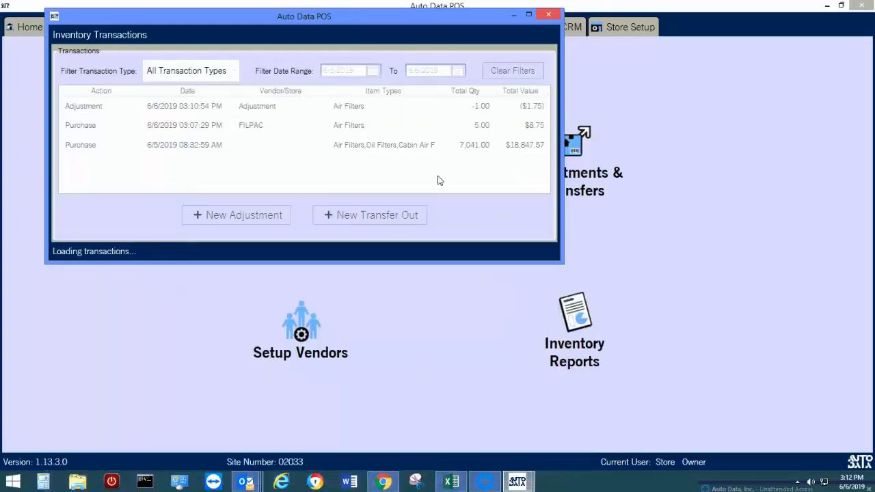
pyautogui.click(551, 18)
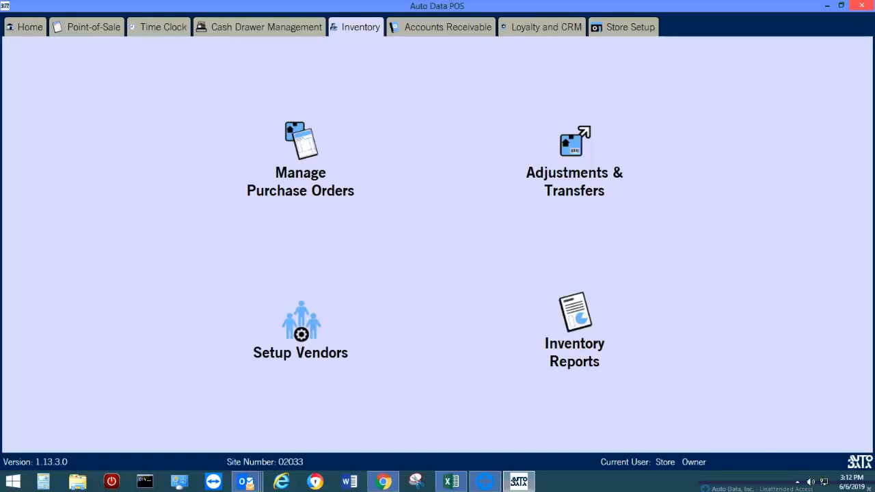
# - Start a service order for an existing customer found by last name and partial postal code, and skip the vehicle lookup
pyautogui.click(98, 34)
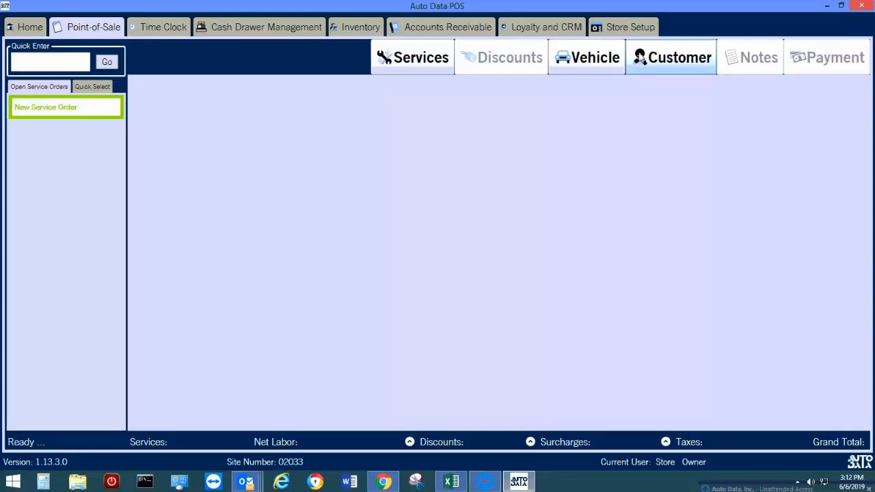
pyautogui.click(673, 59)
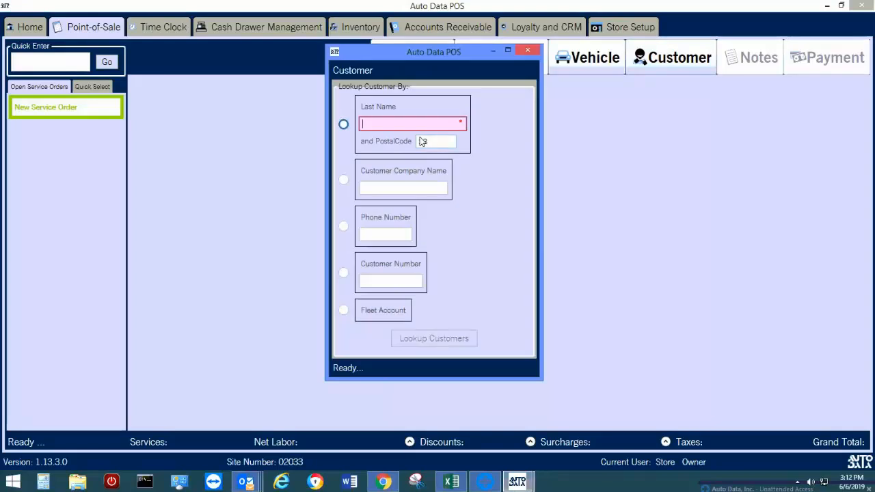
pyautogui.write('obi')
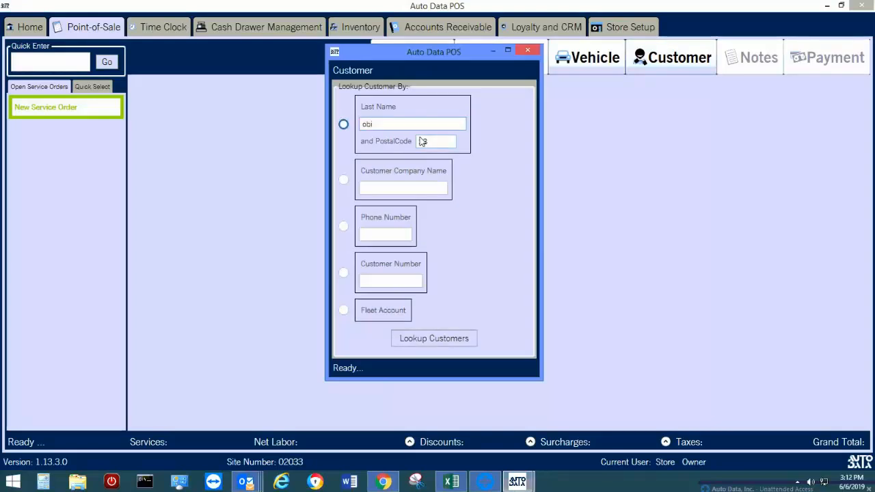
pyautogui.click(422, 141)
pyautogui.write('28')
pyautogui.click(471, 341)
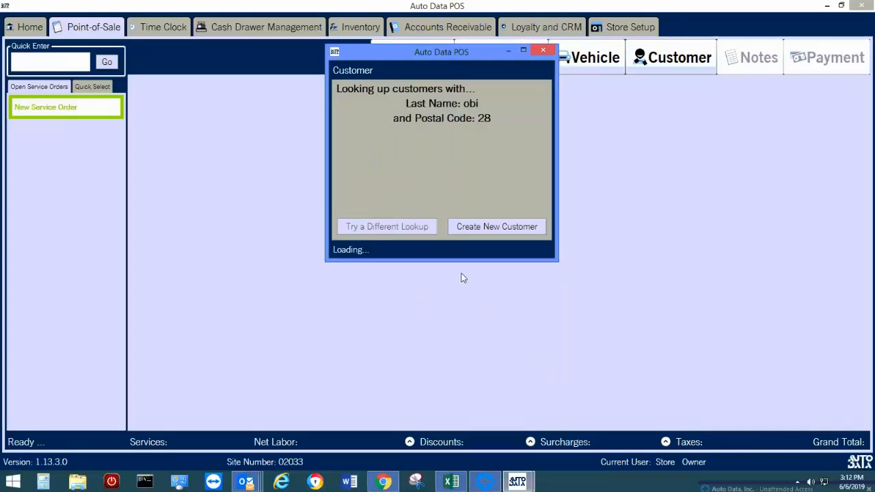
pyautogui.click(405, 197)
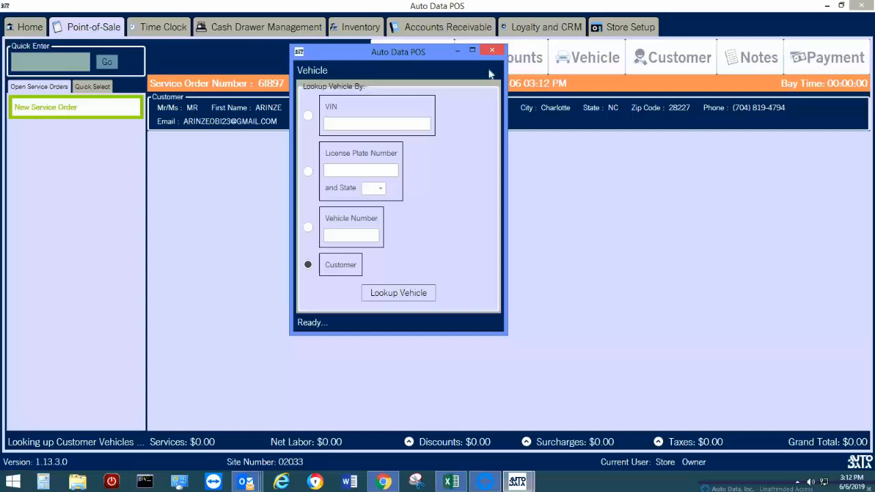
pyautogui.click(492, 50)
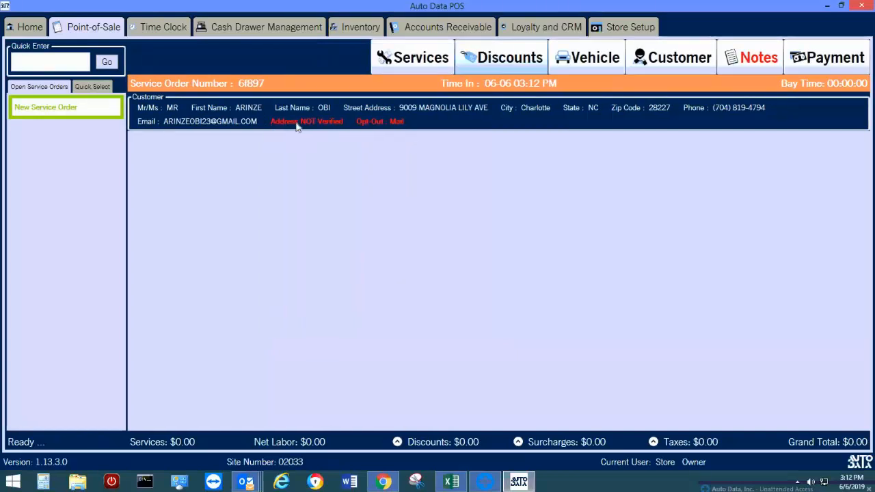
# - Try assigning the MOSQUITONIX accounts receivable account to the customer, and cancel the customer edit
pyautogui.click(294, 112)
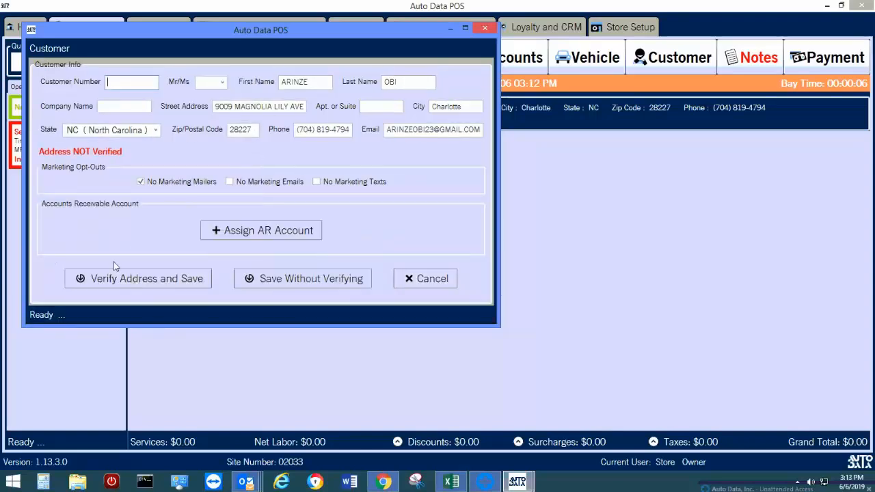
pyautogui.click(256, 233)
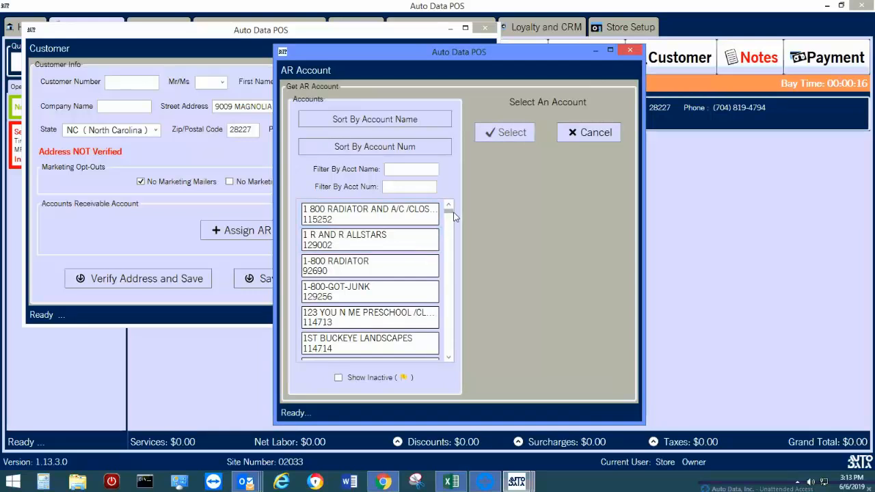
pyautogui.moveTo(451, 254); pyautogui.dragTo(458, 301)
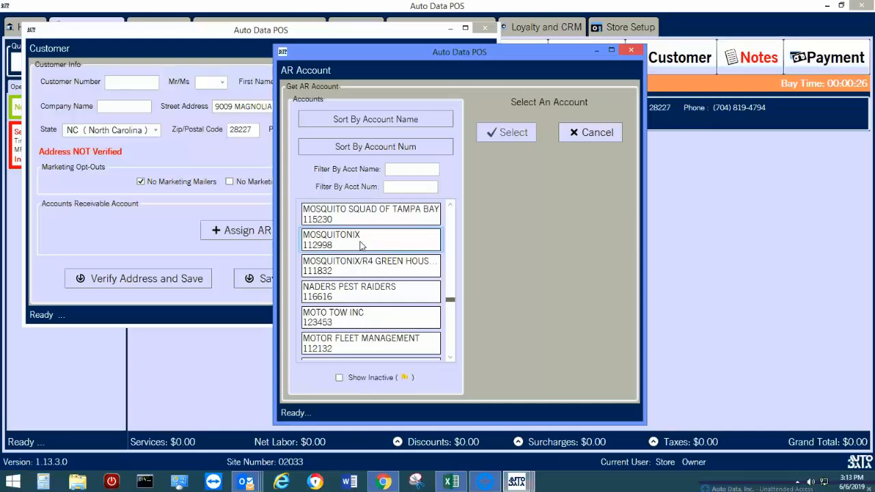
pyautogui.click(362, 245)
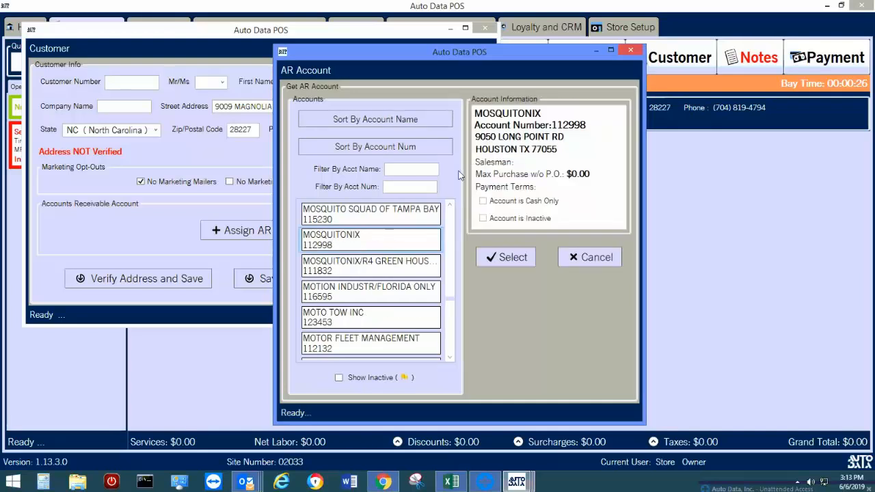
pyautogui.click(507, 260)
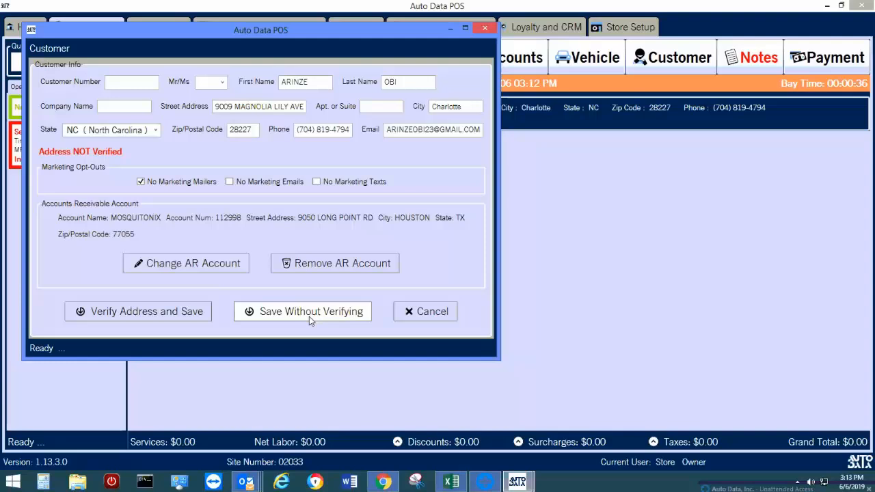
pyautogui.click(410, 311)
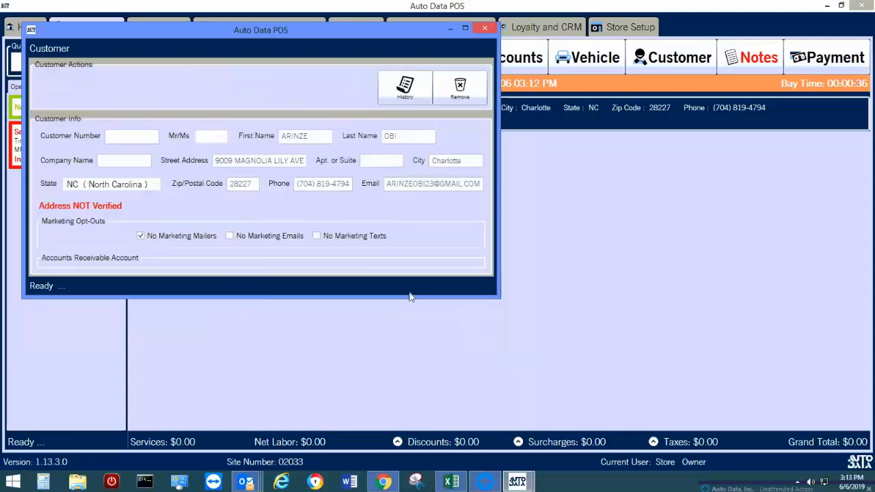
pyautogui.click(488, 32)
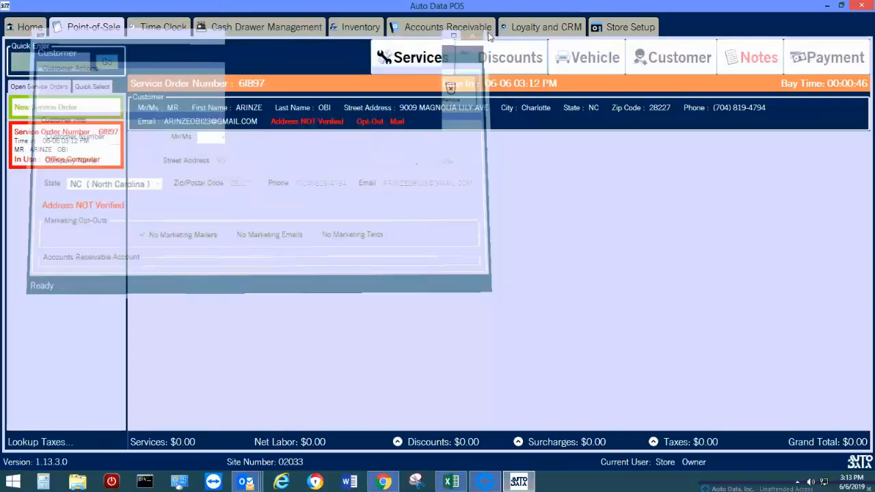
# - Remove the customer from the service order and open the order's payment options
pyautogui.click(312, 119)
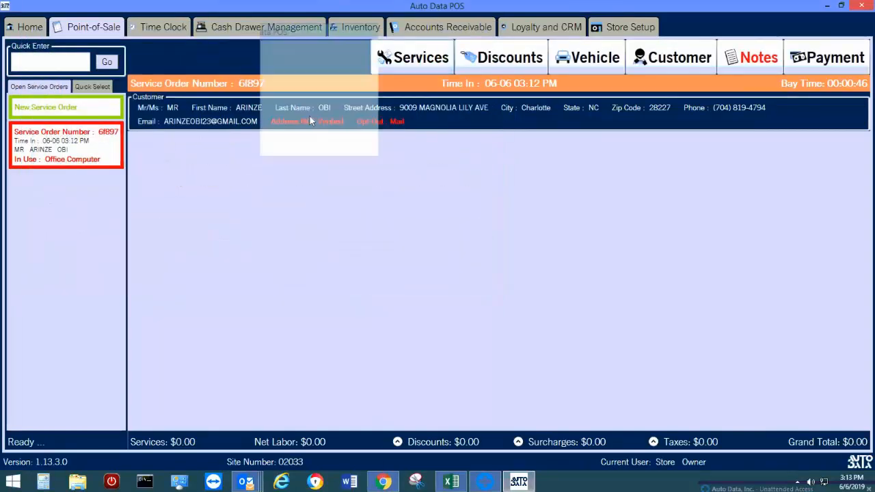
pyautogui.click(459, 96)
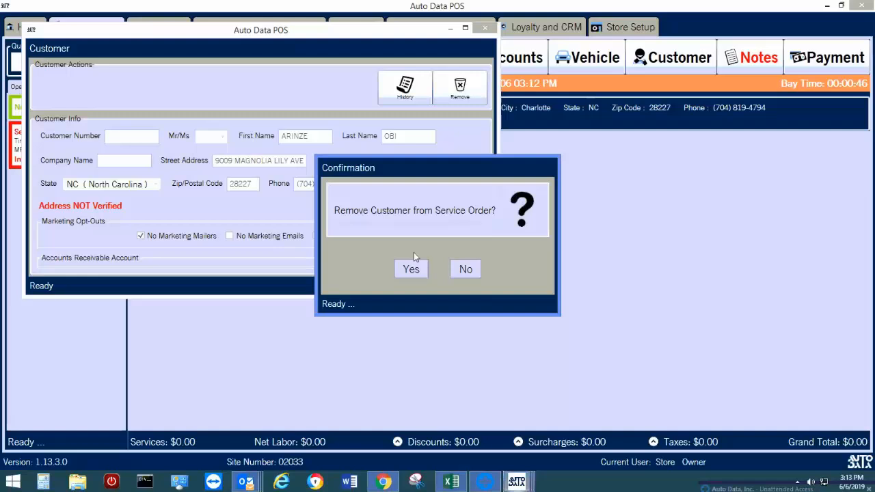
pyautogui.click(408, 269)
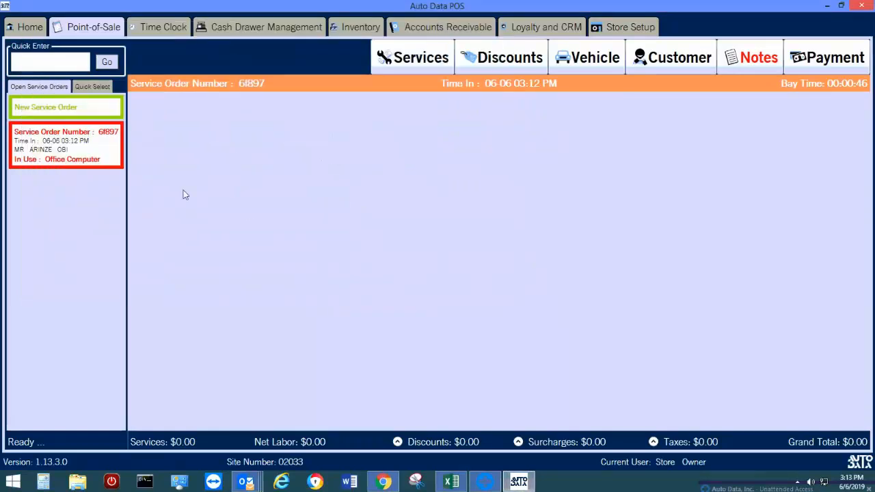
pyautogui.click(852, 68)
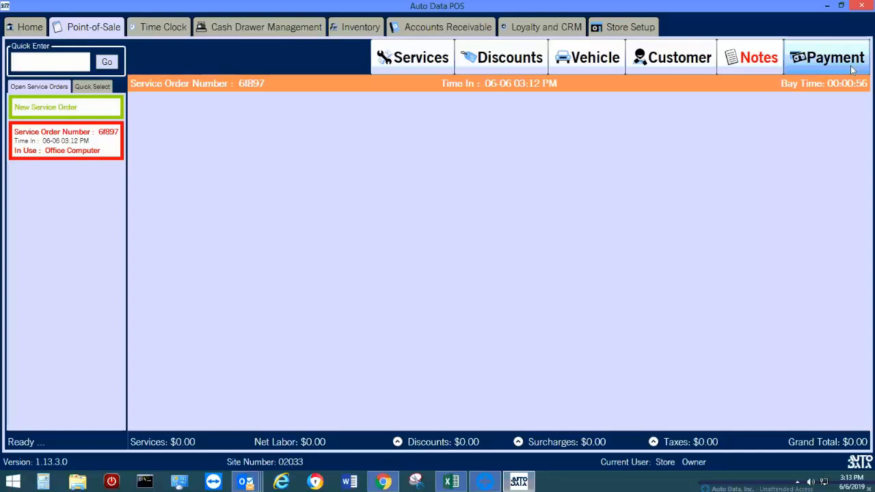